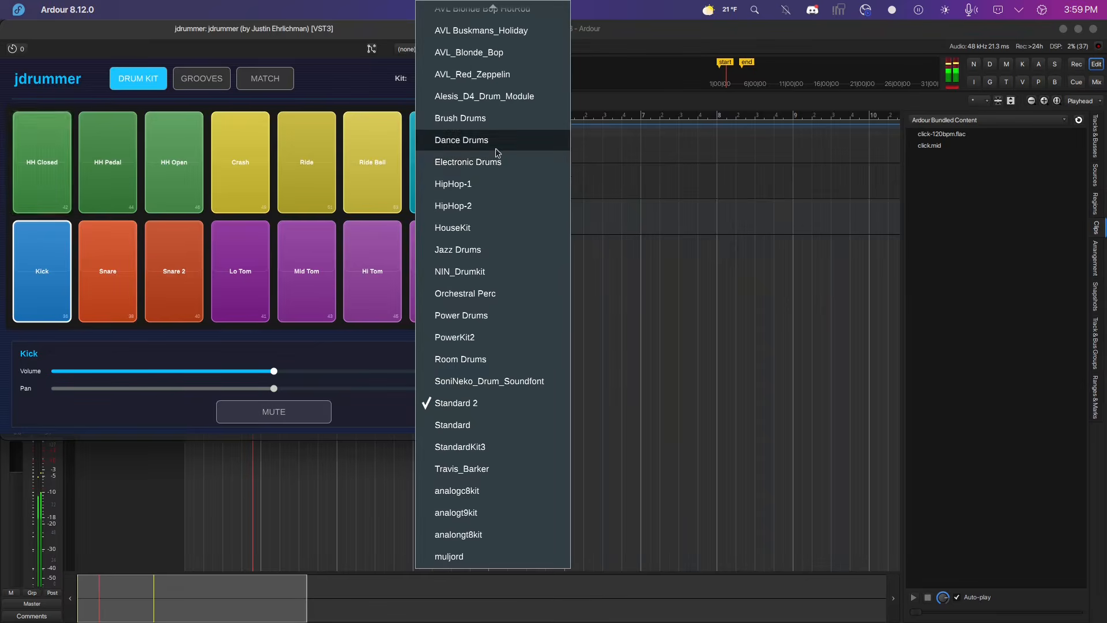
Switch the jdrummer kit to Dance Drums and then to Power Drums.
left_click(496, 148)
left_click(524, 84)
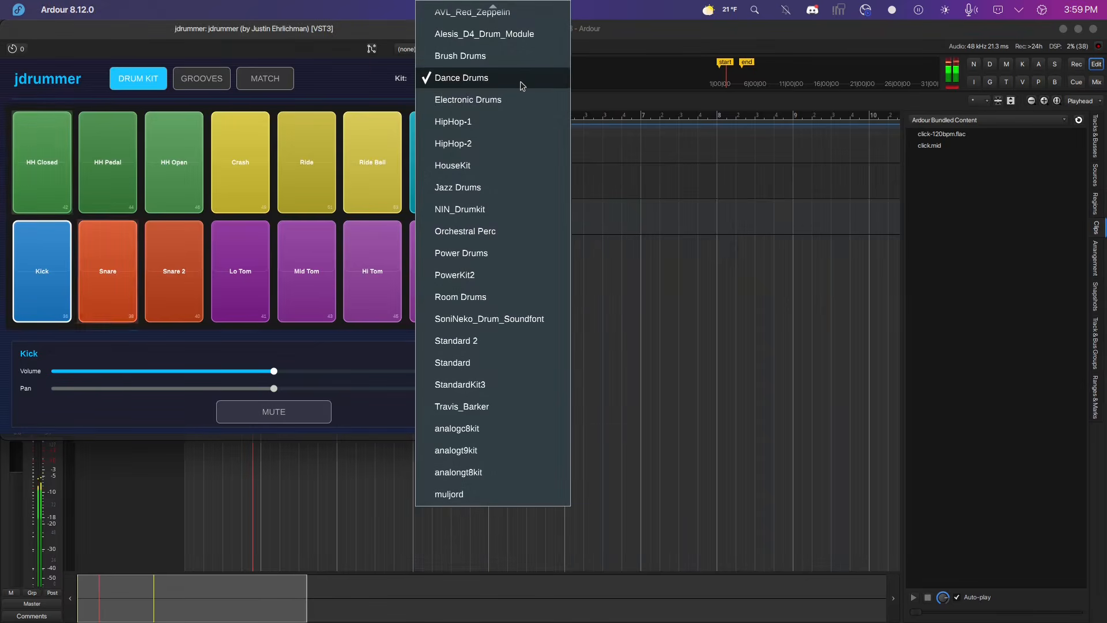
left_click(480, 252)
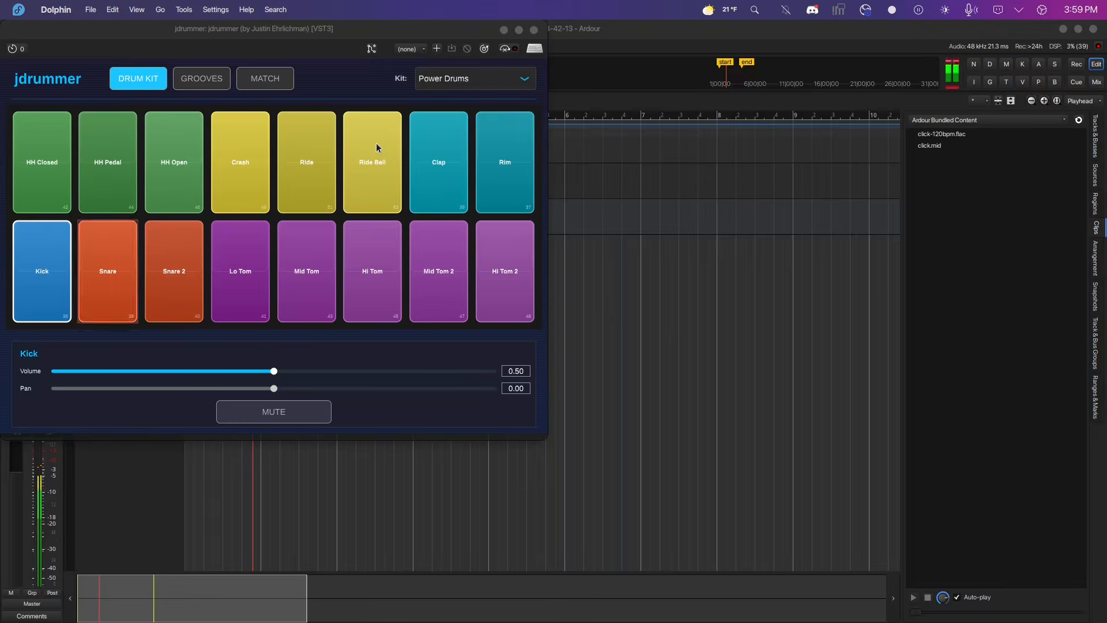
View the groove matcher page, stop its playback, and return to the drum kit page.
left_click(284, 79)
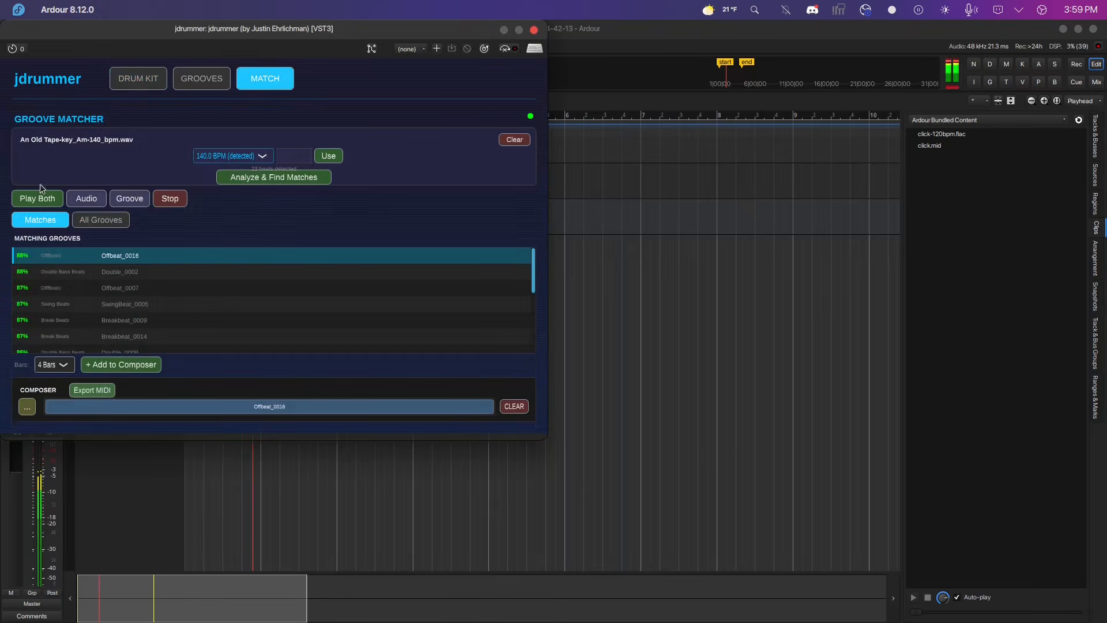
left_click(171, 199)
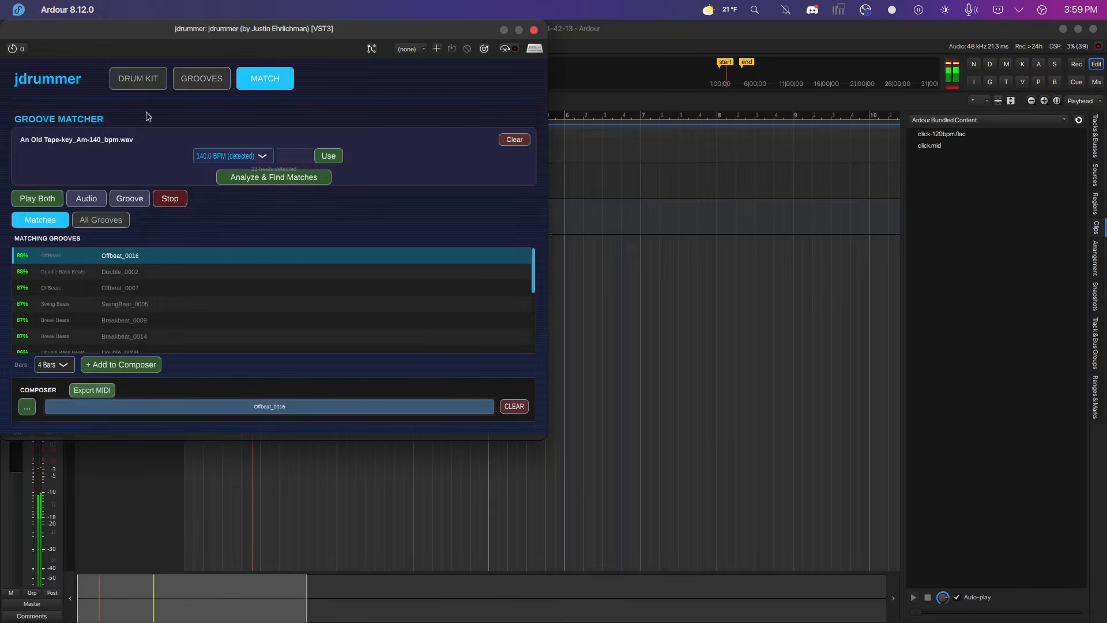
left_click(142, 74)
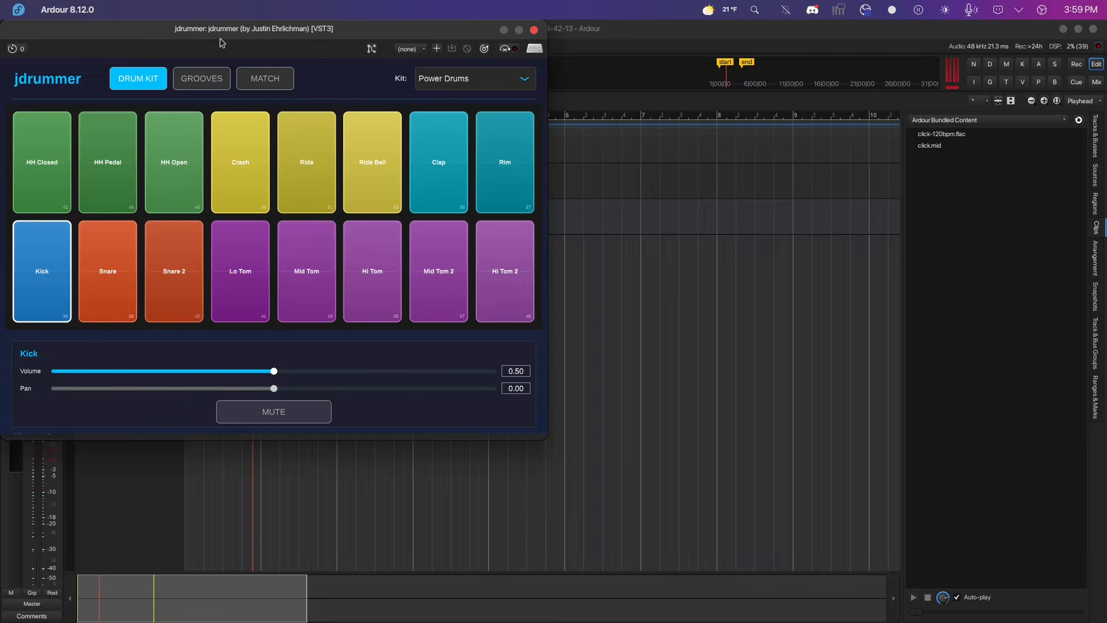
Switch to the Windows virtual machine and play then stop the REAPER project with jdrummer loaded.
left_click_drag(229, 35, 268, 52)
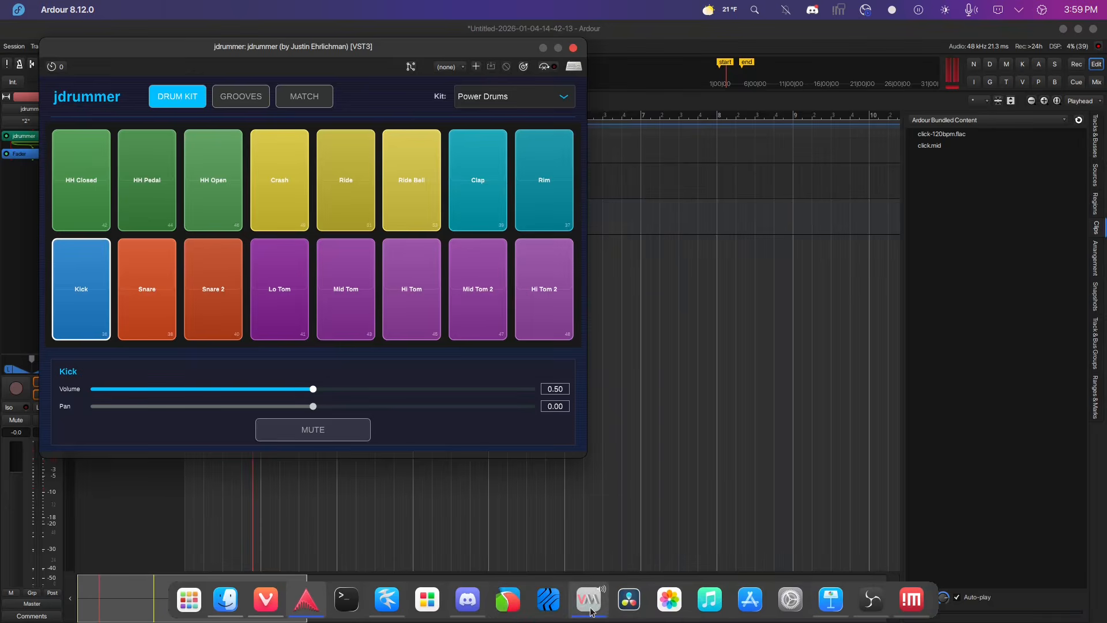
left_click(589, 601)
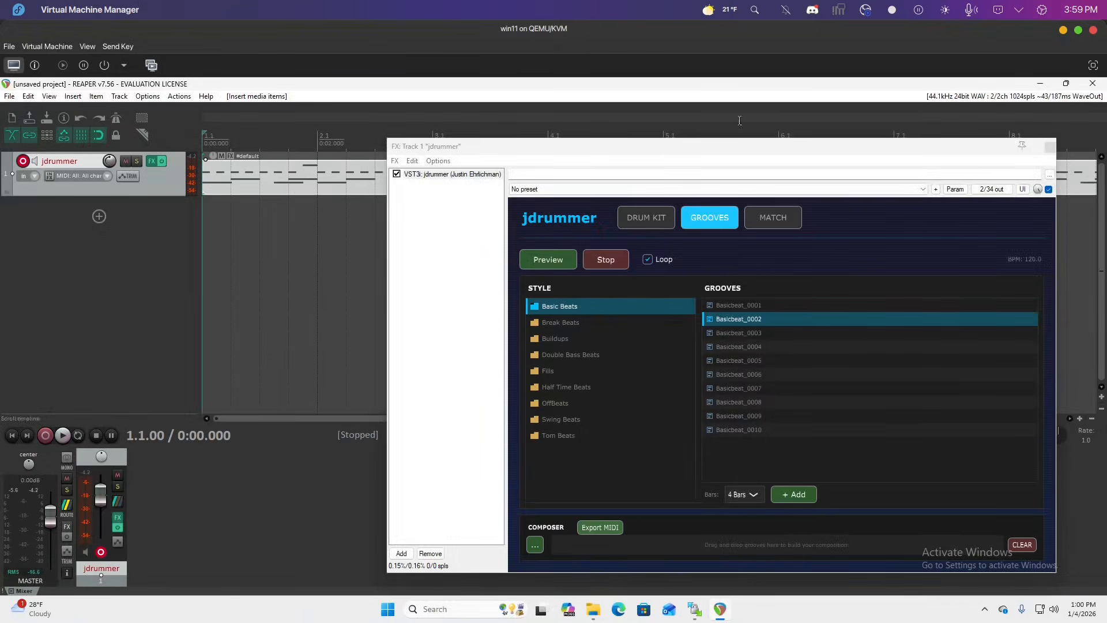
left_click_drag(596, 159, 514, 144)
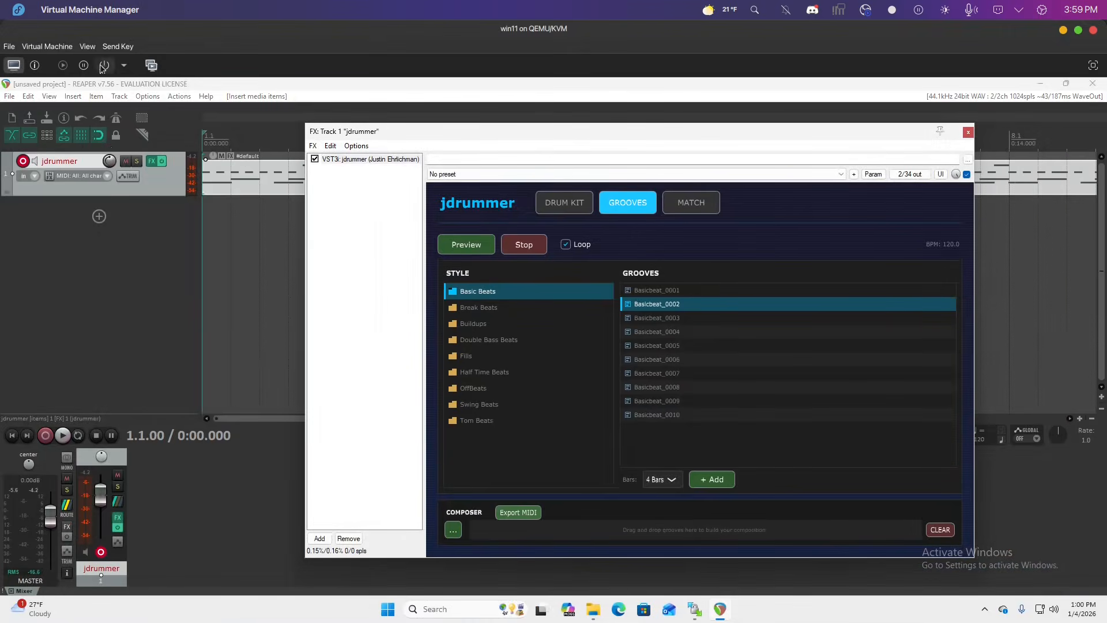
left_click(63, 436)
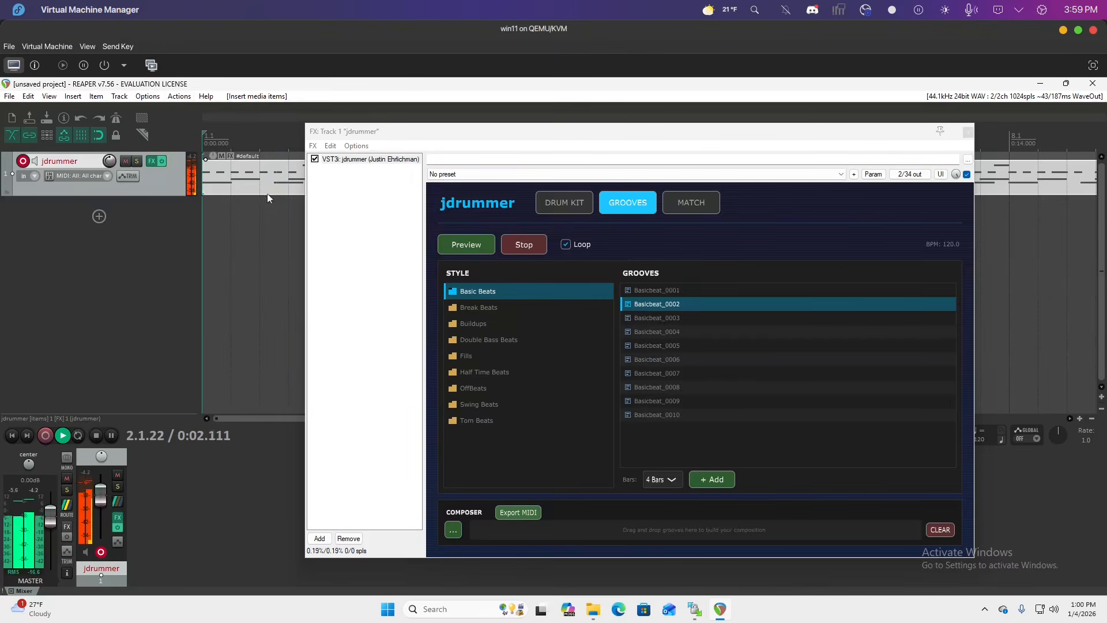
left_click(96, 436)
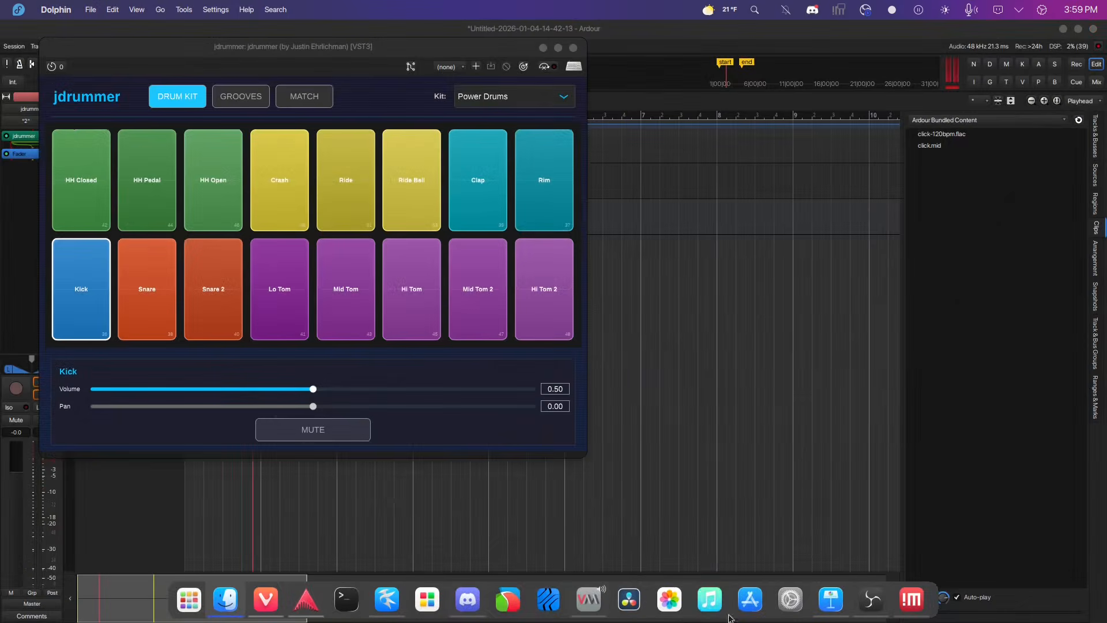
Switch to the NoMachine remote Mac session and unlock it with the account password.
mouse_move(918, 608)
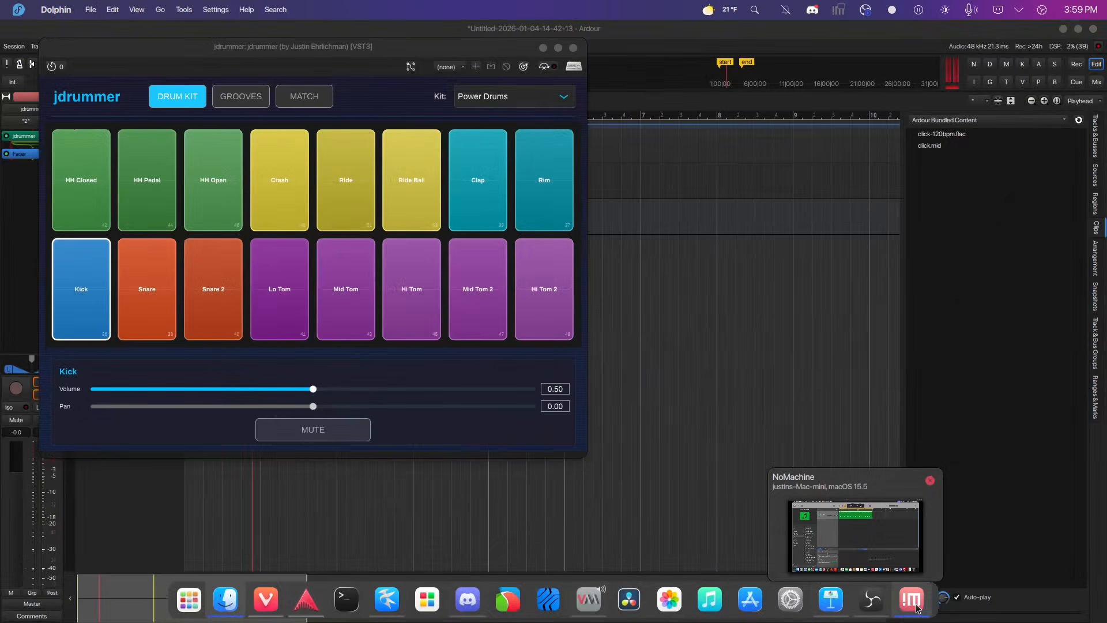
left_click(917, 609)
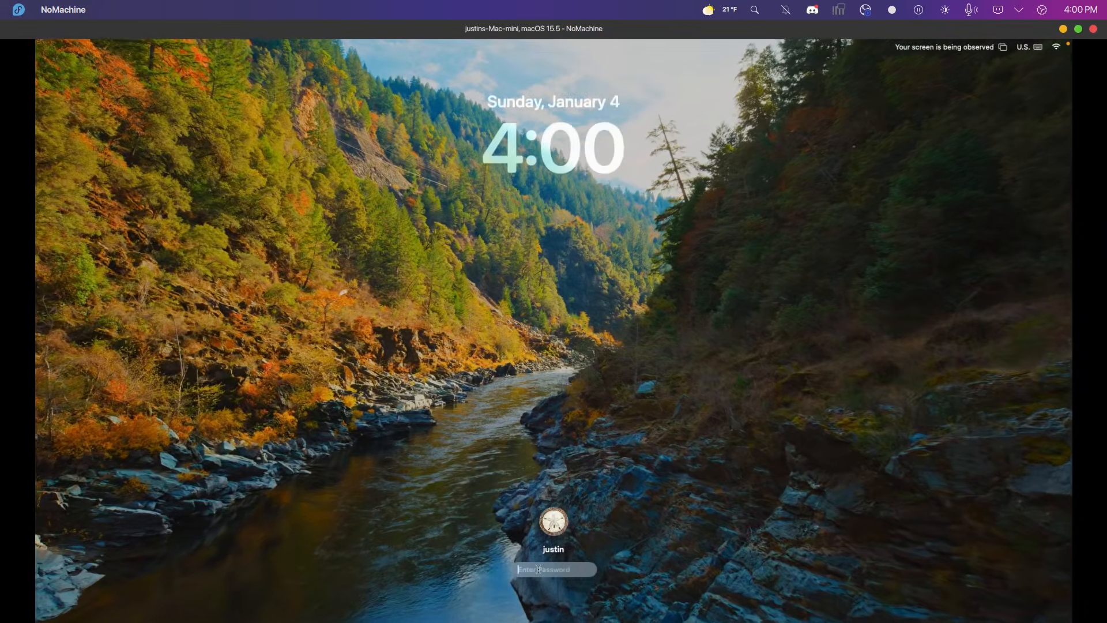
type("*******")
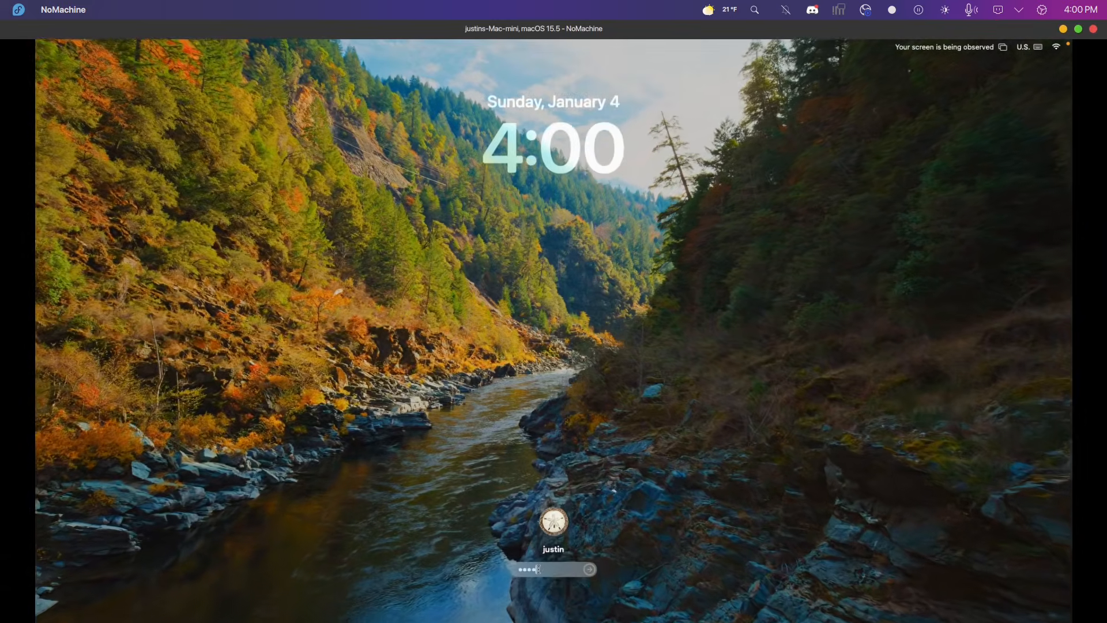
key("Return")
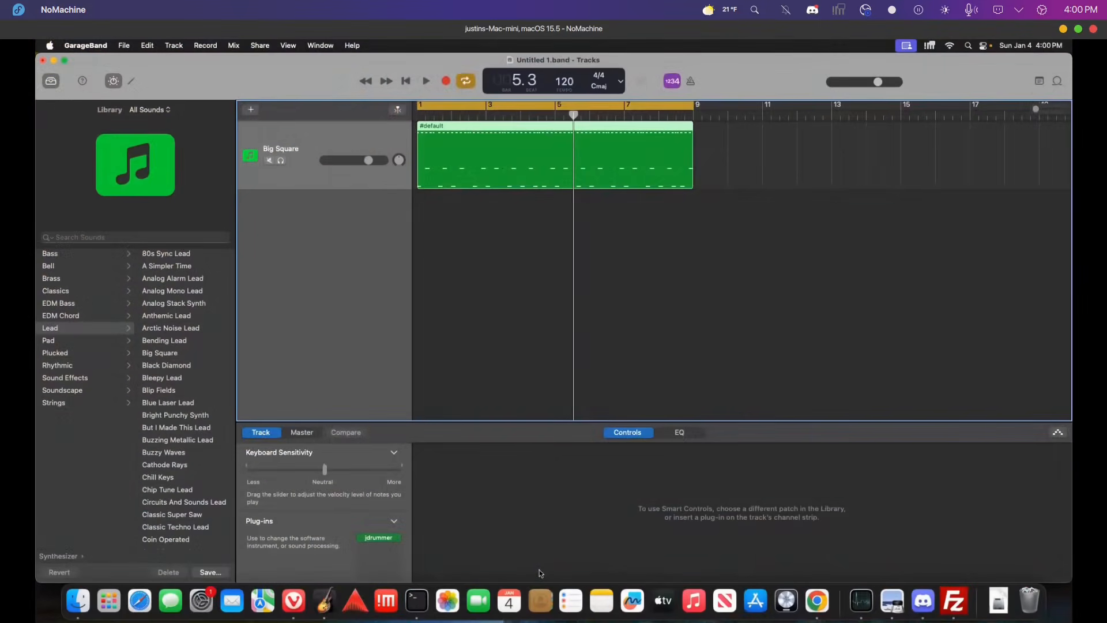
Open the jdrummer plug-in on the GarageBand track, play and stop the project, then minimize the remote session.
left_click(378, 538)
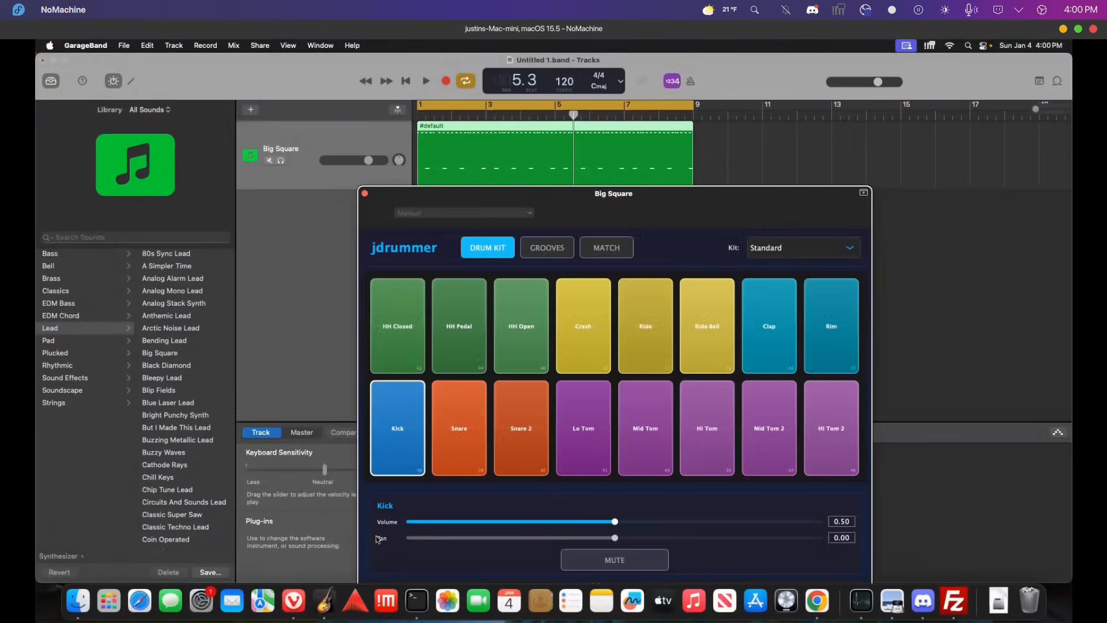
left_click(427, 81)
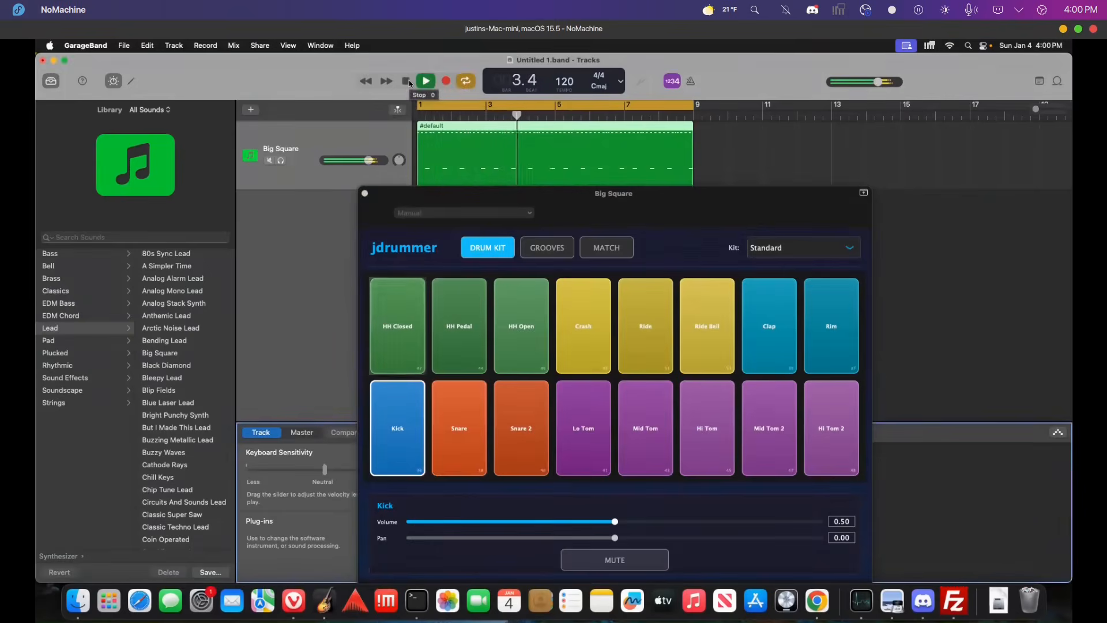
left_click(409, 81)
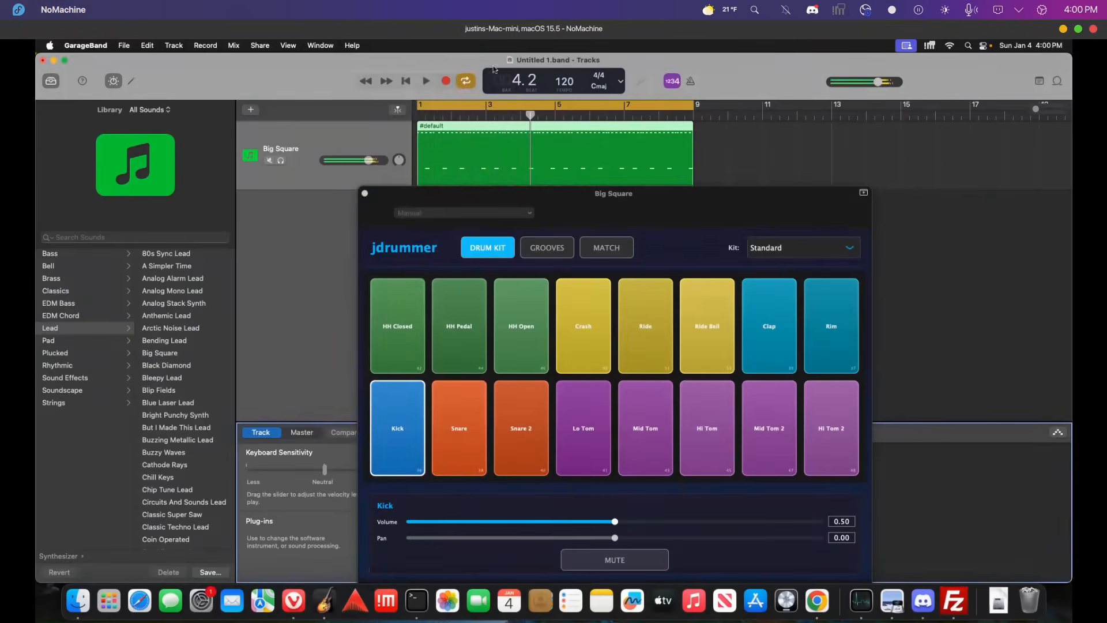
left_click(1063, 30)
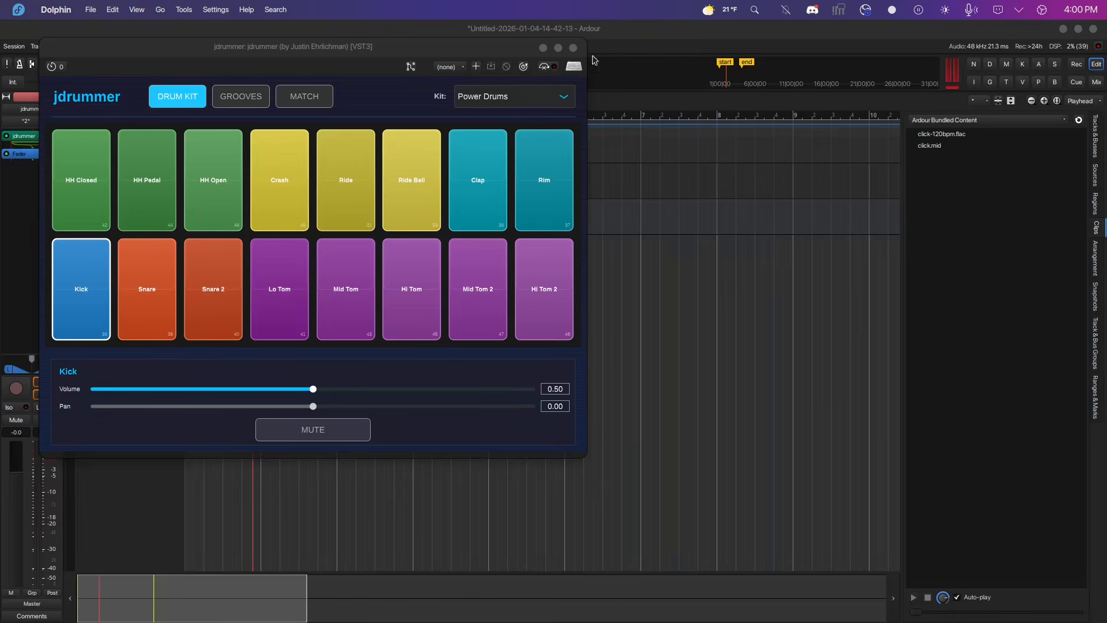
Reselect Power Drums from the jdrummer kit list.
left_click(537, 98)
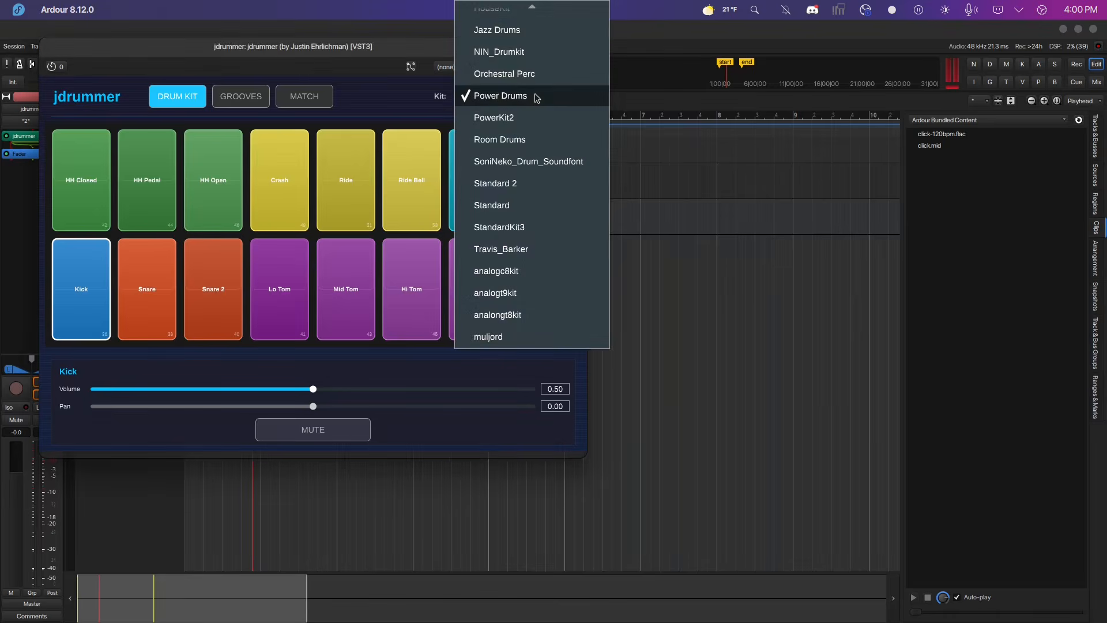
scroll(536, 98, "up", 10)
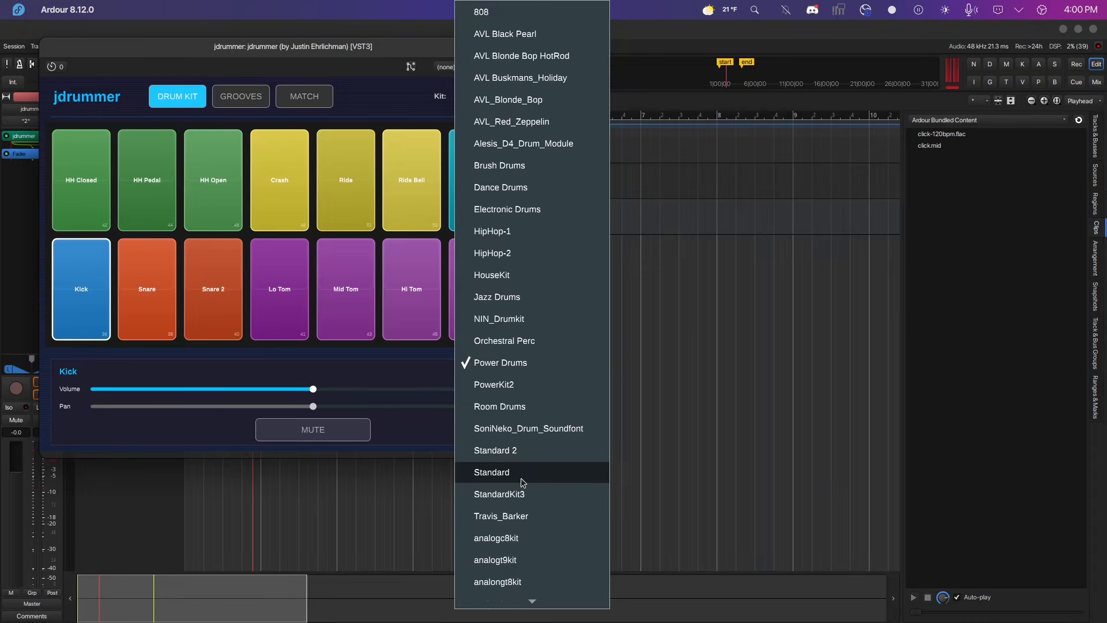
left_click(536, 364)
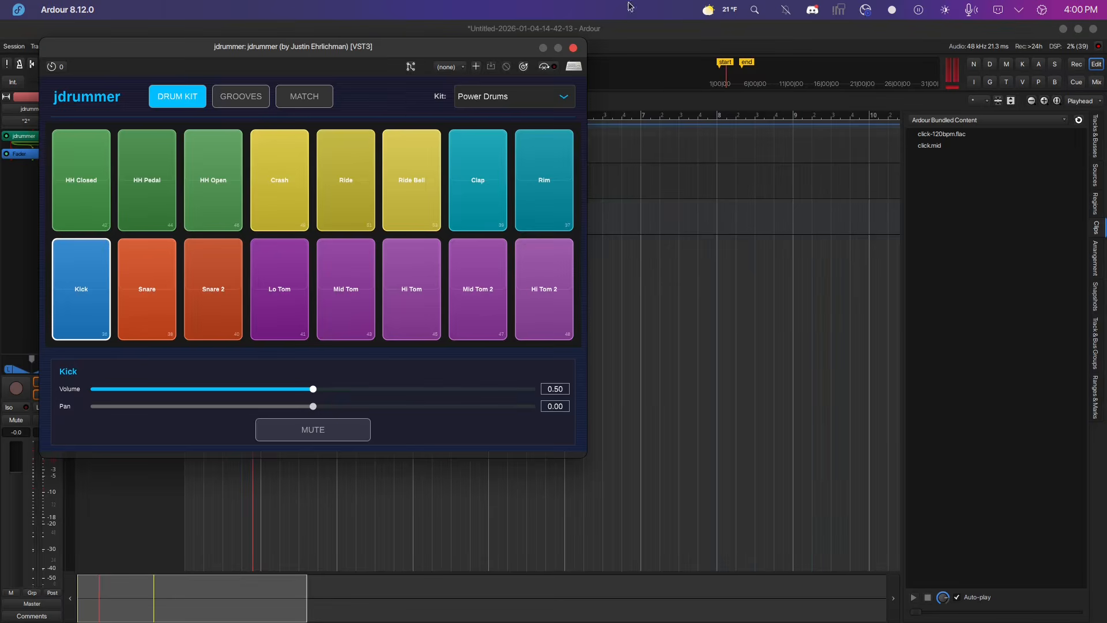
Navigate in the file manager to the Resources folder inside .vst3/jdrummer.vst3/Contents.
mouse_move(297, 618)
left_click(223, 609)
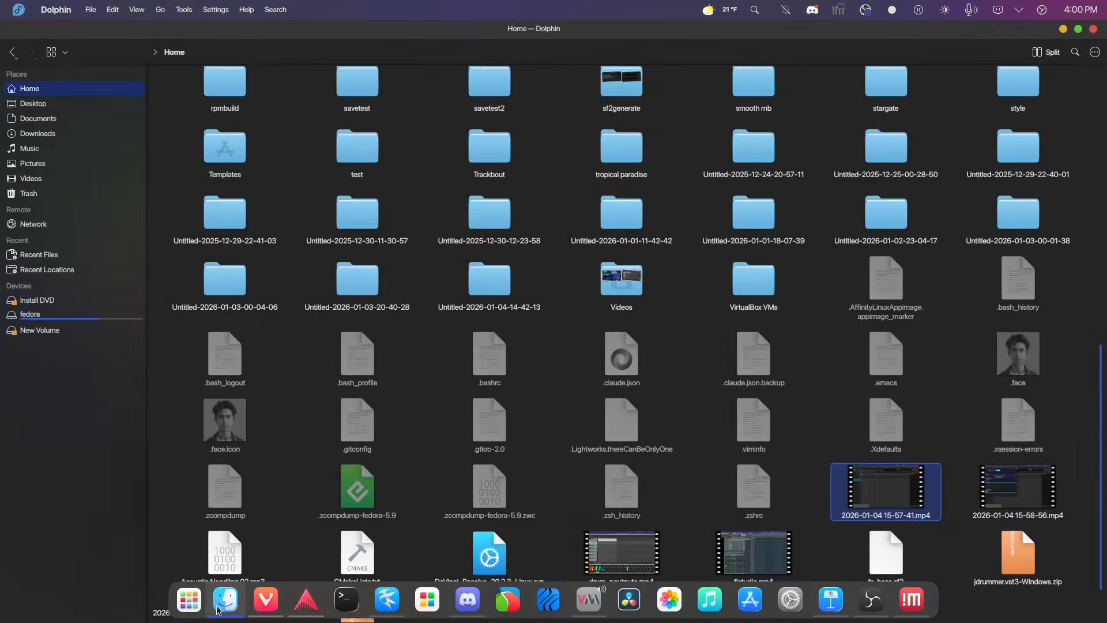
left_click(51, 89)
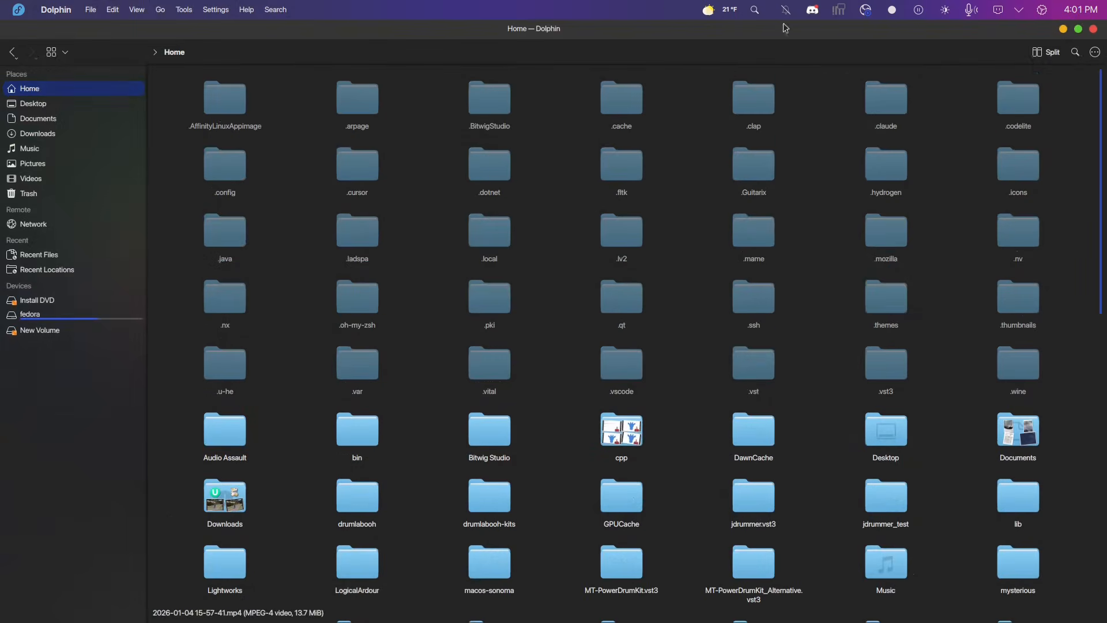
double_click(894, 385)
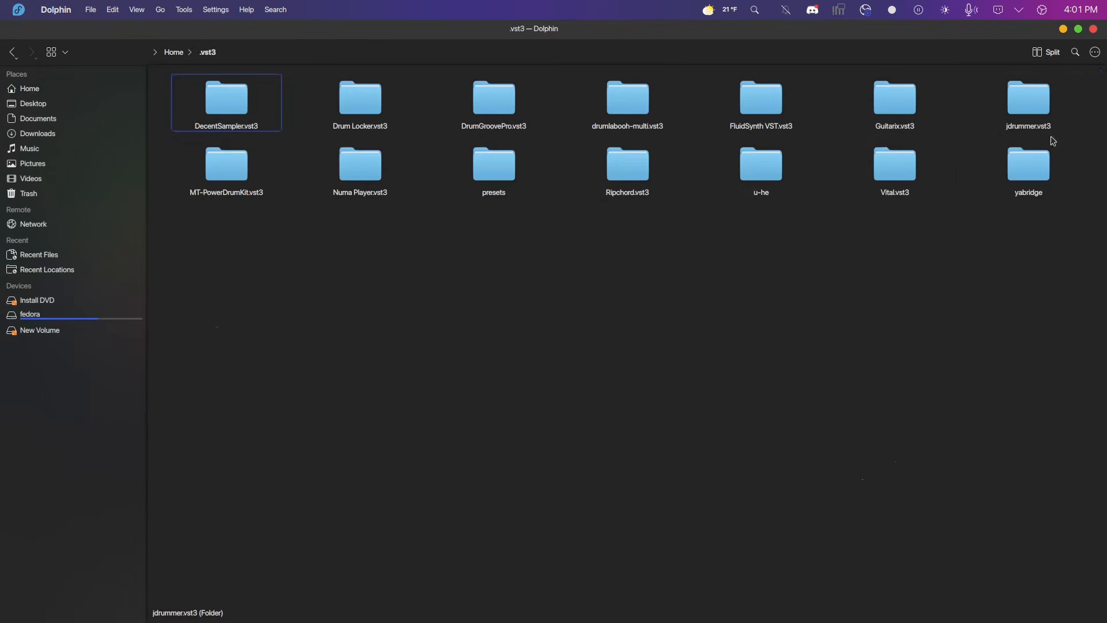
double_click(1045, 108)
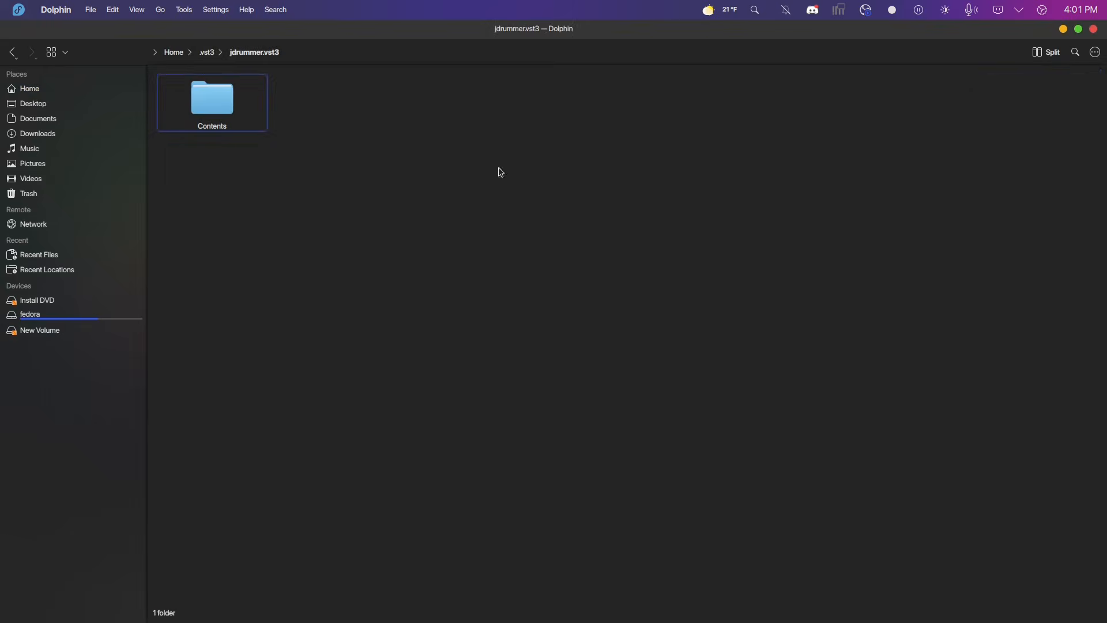
double_click(229, 93)
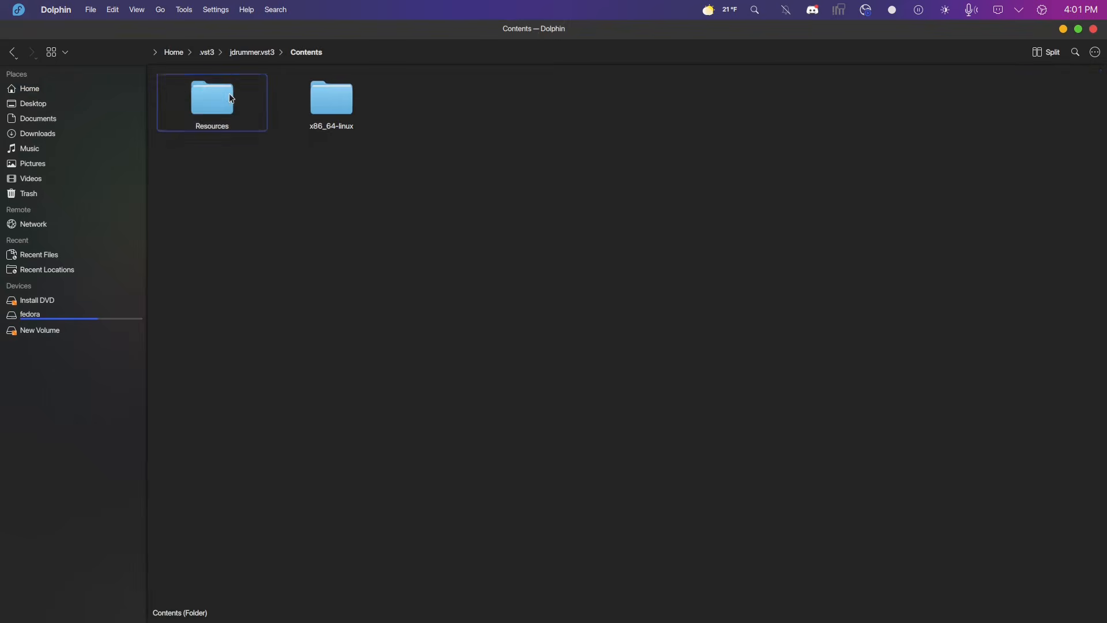
double_click(186, 112)
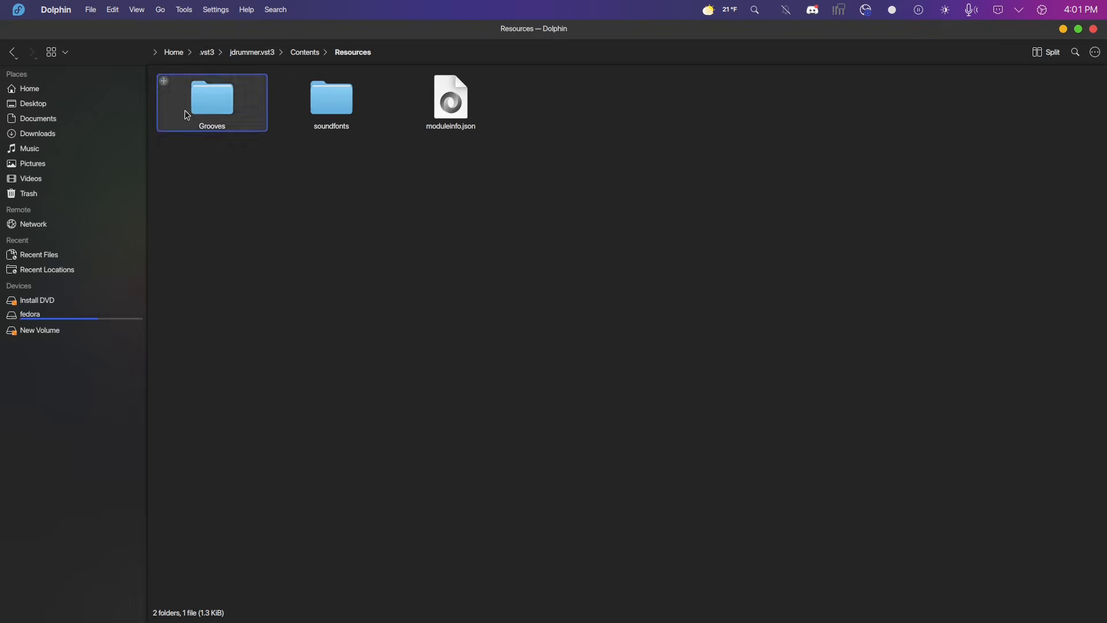
Examine the soundfonts and Grooves folders inside Resources.
double_click(323, 128)
left_click(13, 52)
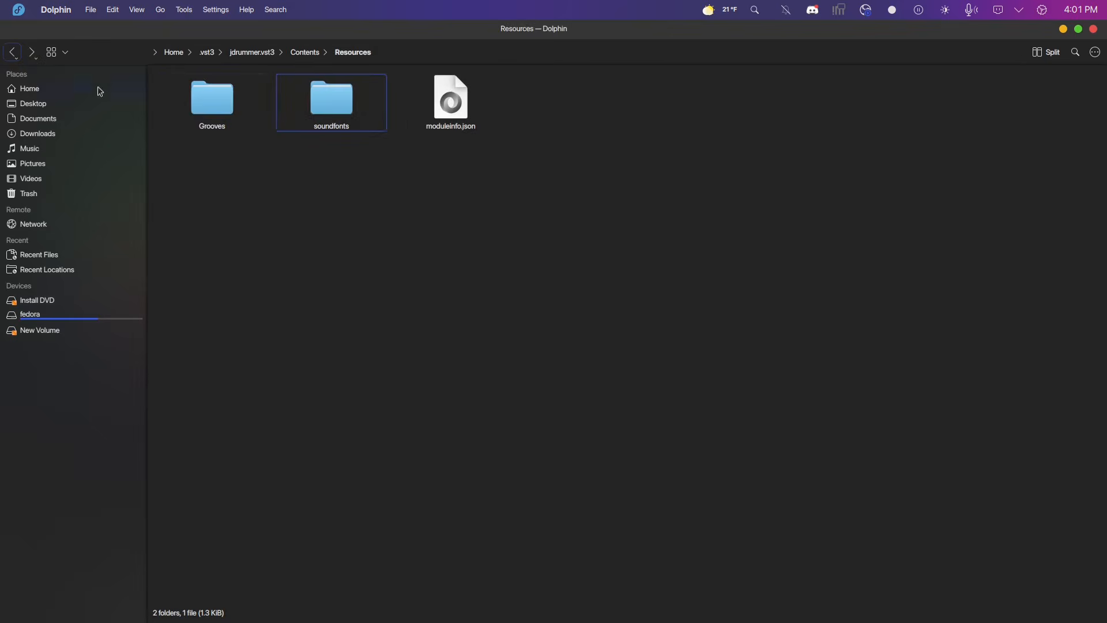
double_click(209, 115)
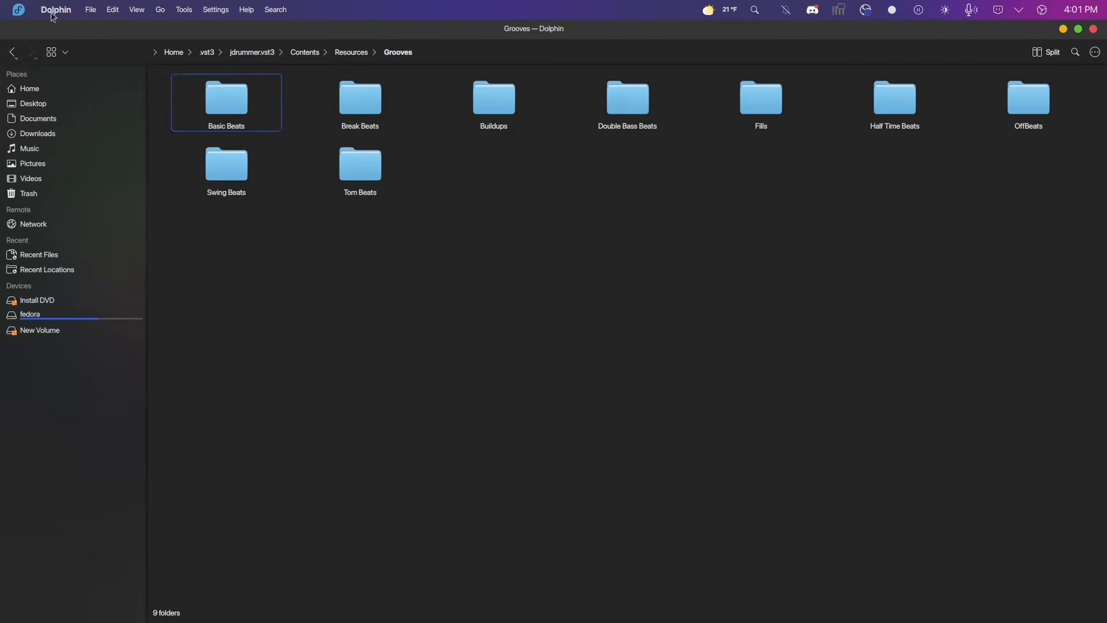
left_click(13, 53)
Return to Ardour and audition the Power Drums tom, rim, ride bell, crash and open hi-hat pads.
mouse_move(548, 620)
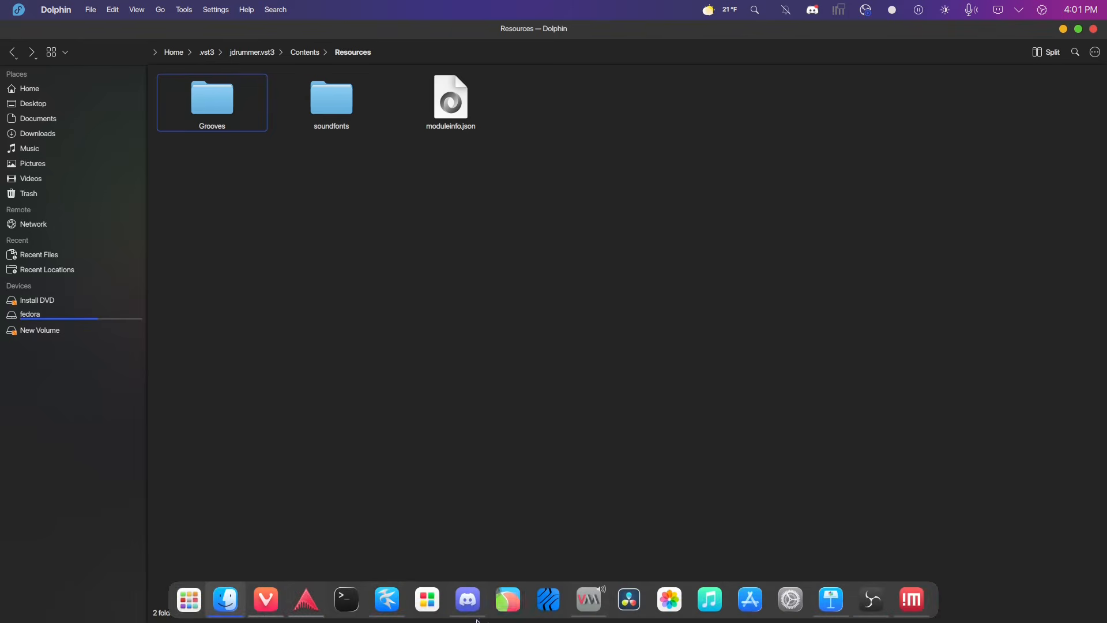
left_click(305, 603)
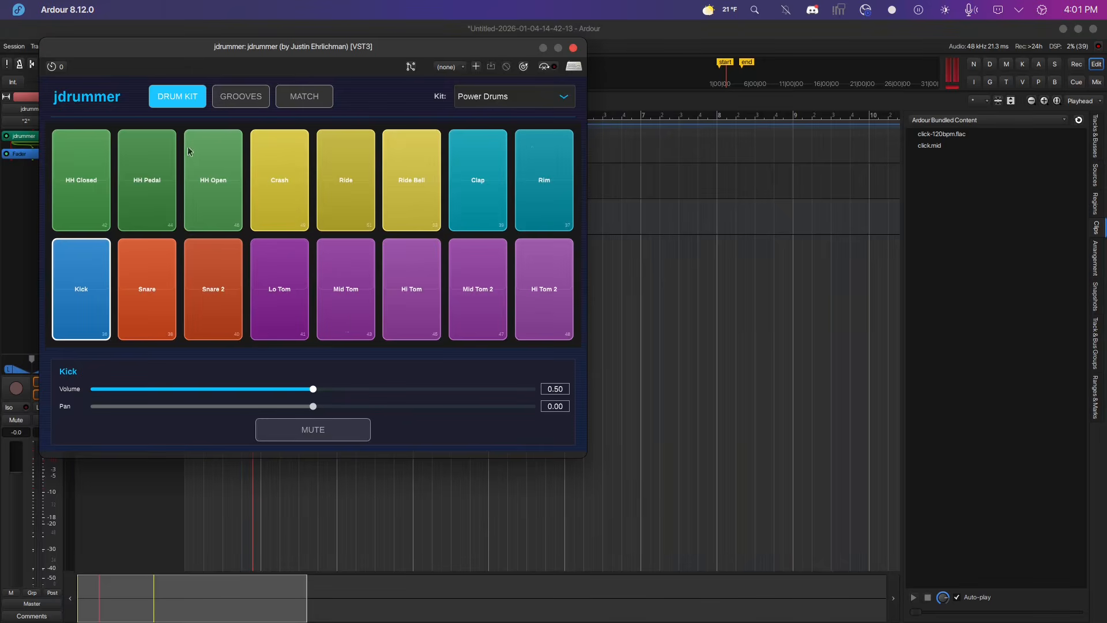
left_click(280, 289)
left_click(347, 287)
left_click(412, 288)
left_click(542, 290)
left_click(545, 191)
left_click(412, 191)
left_click(280, 193)
left_click(188, 202)
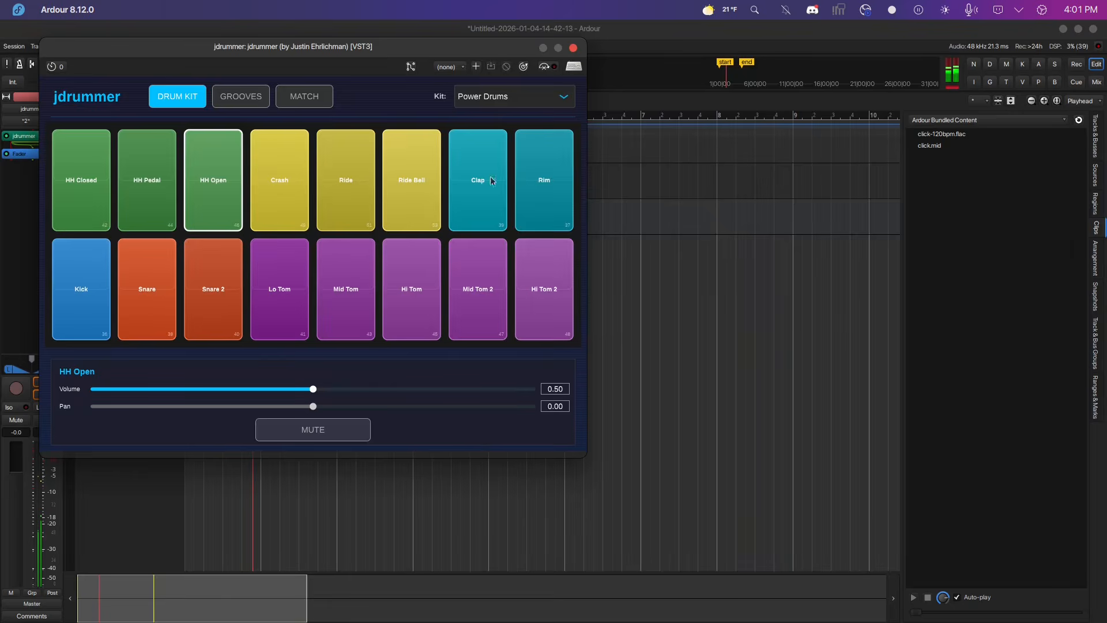
Load the AVL_Red_Zeppelin kit and audition its ride, tom, snare and open hi-hat pads.
left_click(547, 105)
scroll(519, 141, "up", 5)
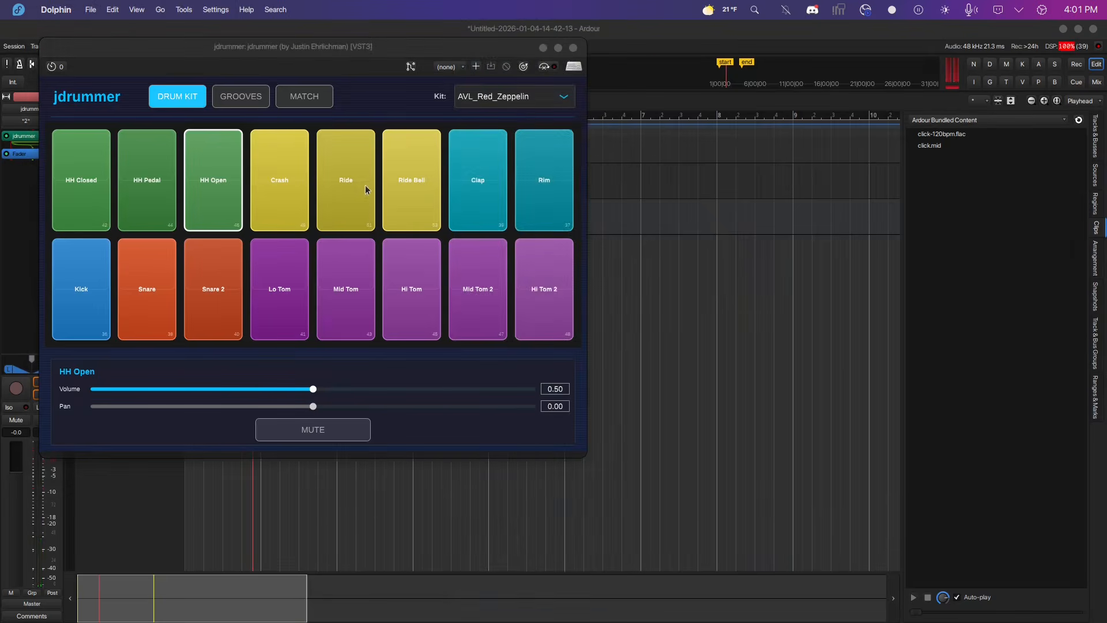
left_click(343, 186)
left_click(341, 257)
left_click(230, 265)
left_click(193, 222)
Audition the AVL_Red_Zeppelin hi-hat, crash, ride, clap and rim pads.
left_click(149, 206)
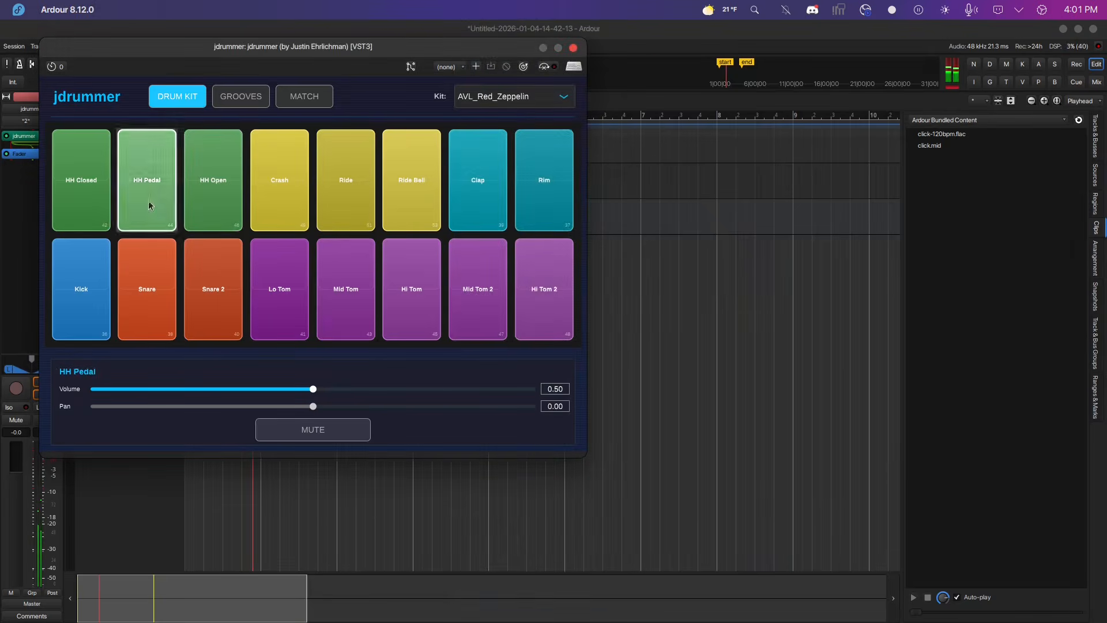
left_click(64, 209)
left_click(144, 202)
left_click(203, 198)
left_click(278, 199)
left_click(372, 203)
left_click(479, 190)
left_click(544, 190)
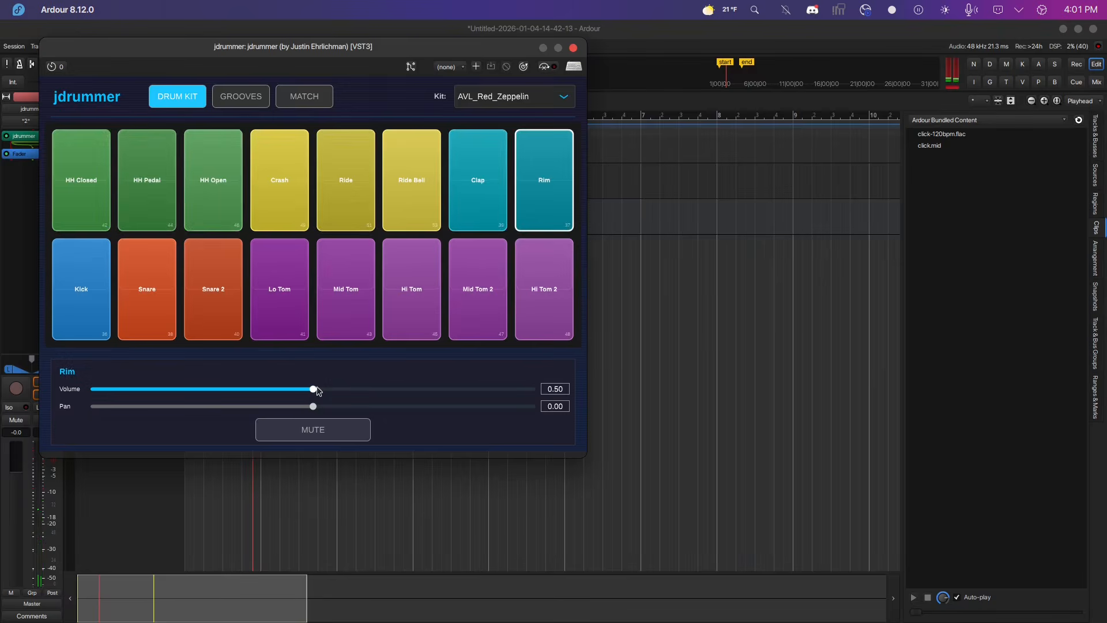
Vary the Rim pad's volume between 1.00 and 0.25 while auditioning it, finishing at 0.50.
left_click_drag(316, 392, 534, 398)
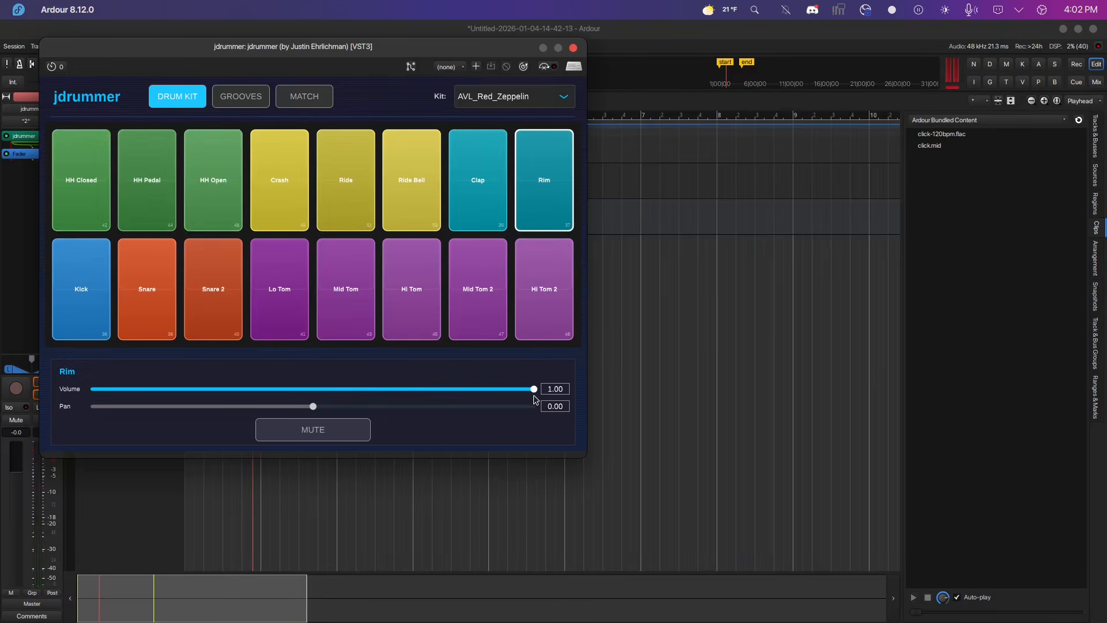
left_click(549, 192)
left_click_drag(531, 389, 202, 390)
left_click(547, 204)
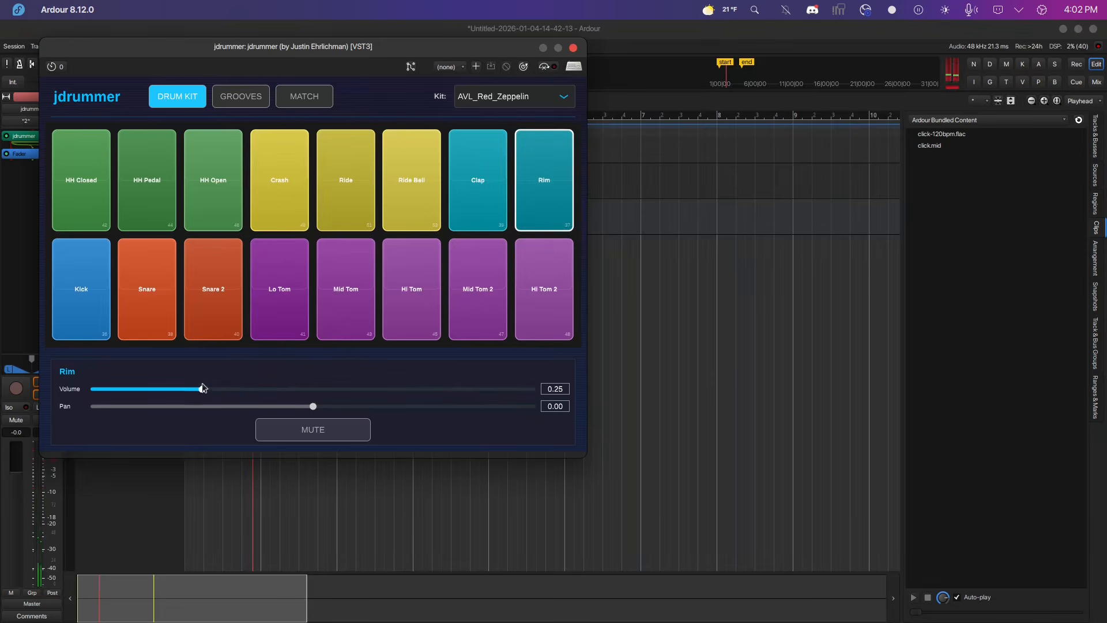
left_click_drag(205, 392, 319, 400)
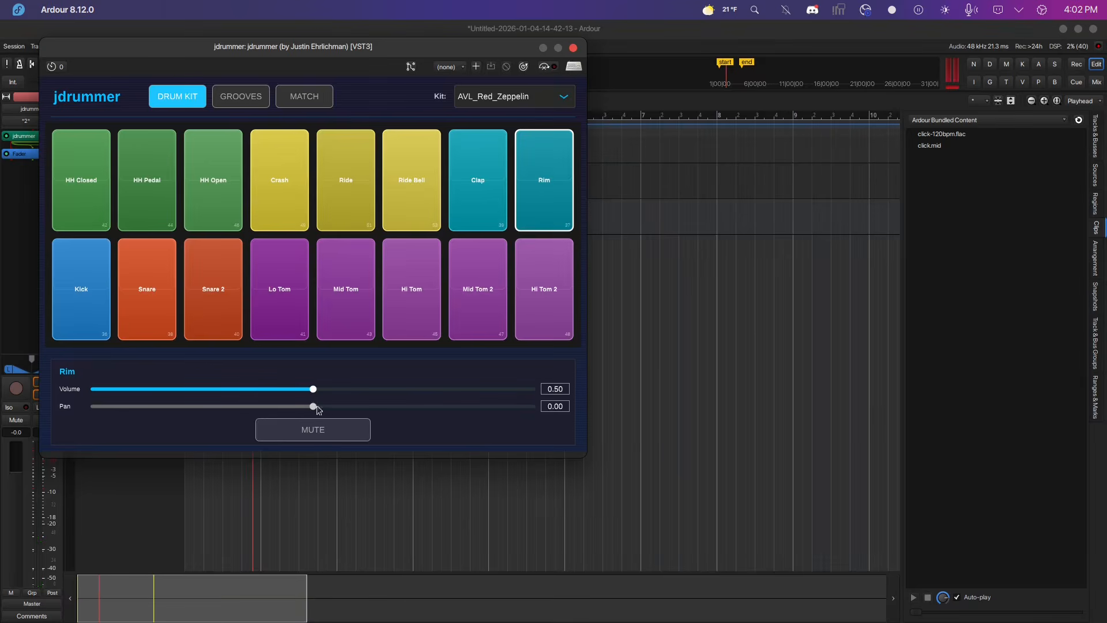
Mute the Rim pad and audition it, then unmute it and audition it again.
left_click(320, 430)
left_click(542, 188)
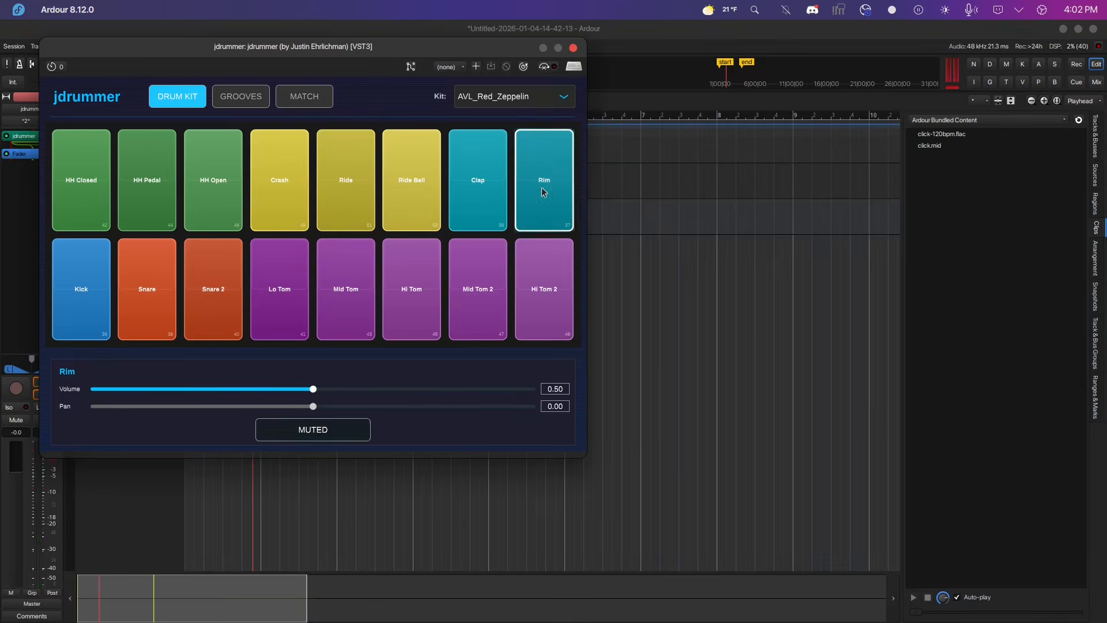
left_click(340, 432)
left_click(556, 192)
left_click(551, 189)
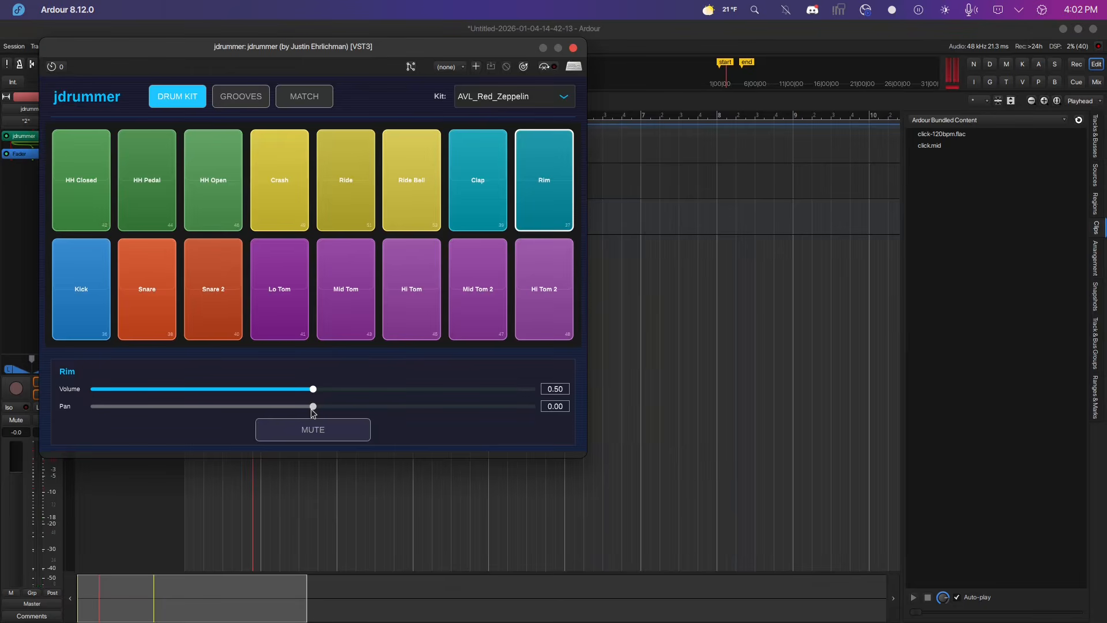
Pan the Rim pad fully left to -1.00 and audition it.
left_click_drag(312, 409, 85, 410)
left_click(546, 196)
left_click(546, 196)
left_click(546, 197)
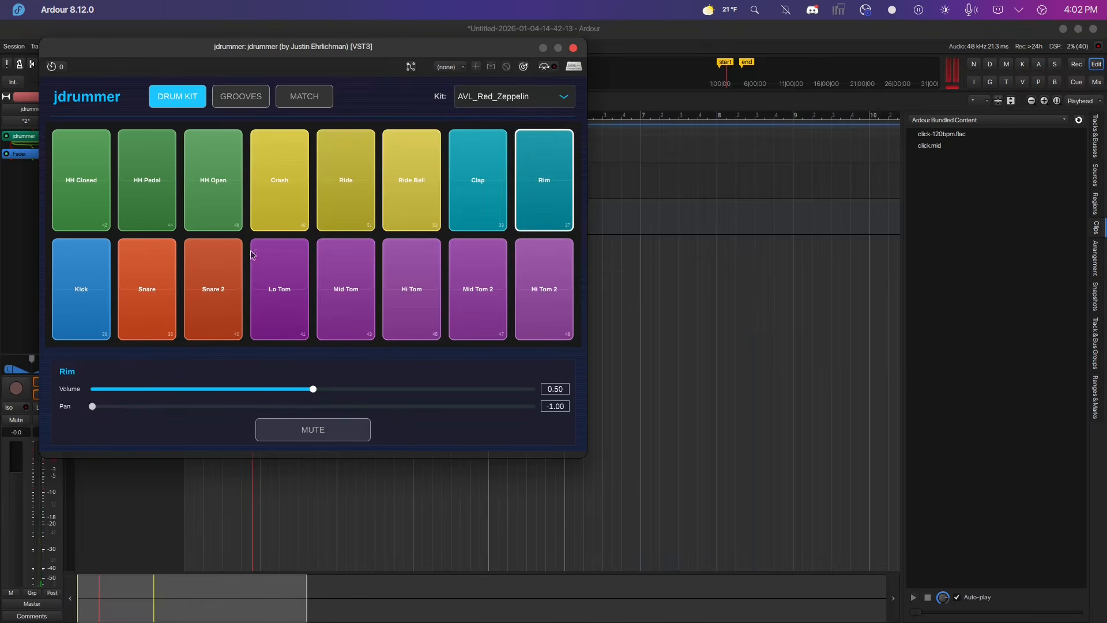
Pan the Rim pad fully right to 1.00, audition it, then return its pan to about centre.
left_click_drag(95, 408, 538, 409)
left_click(545, 181)
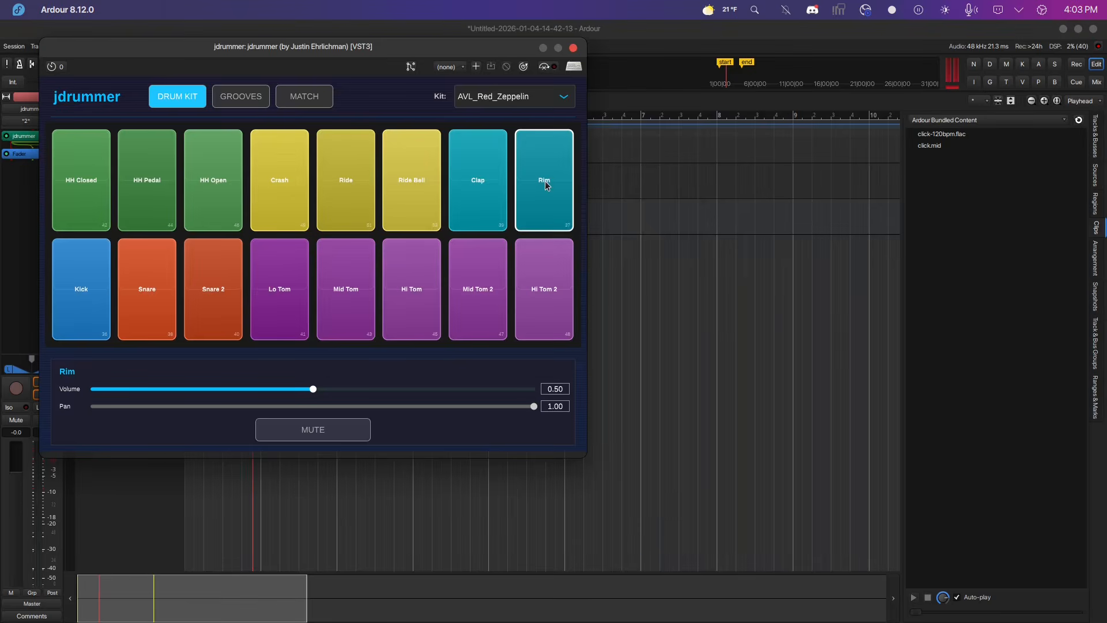
left_click_drag(530, 409, 309, 409)
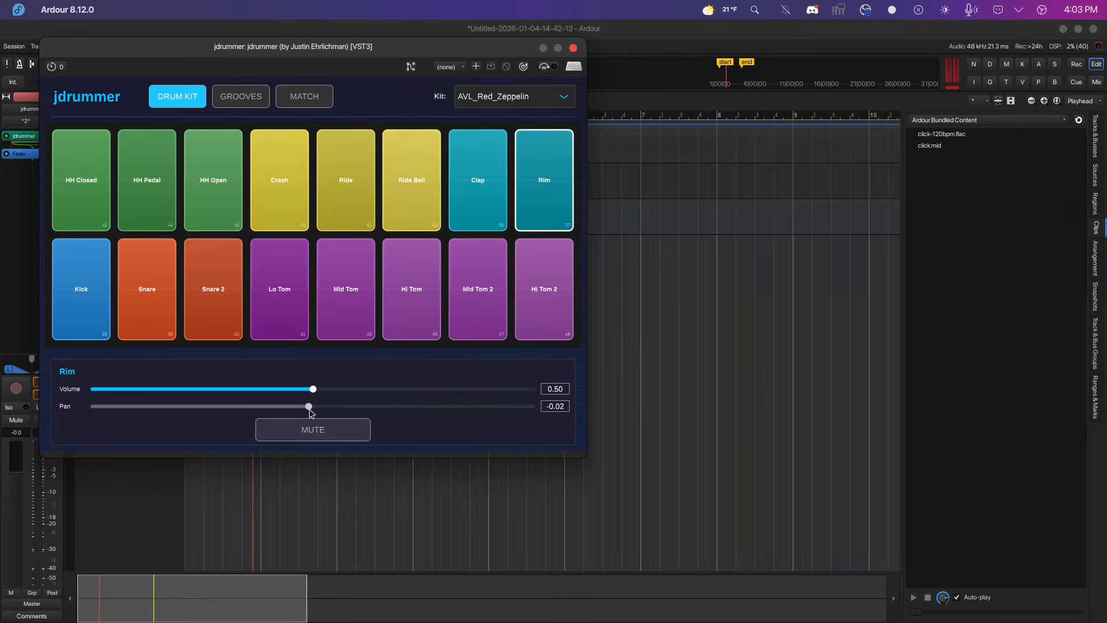
Close the jdrummer plugin window and remove the jdrummer track from the session.
left_click_drag(472, 47, 749, 75)
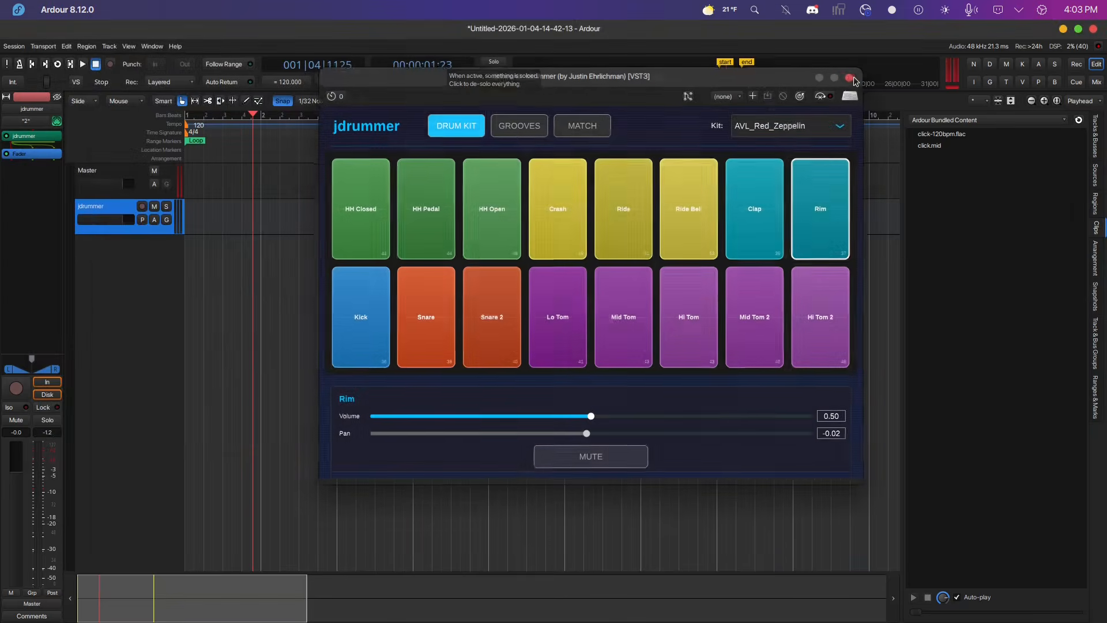
left_click(852, 77)
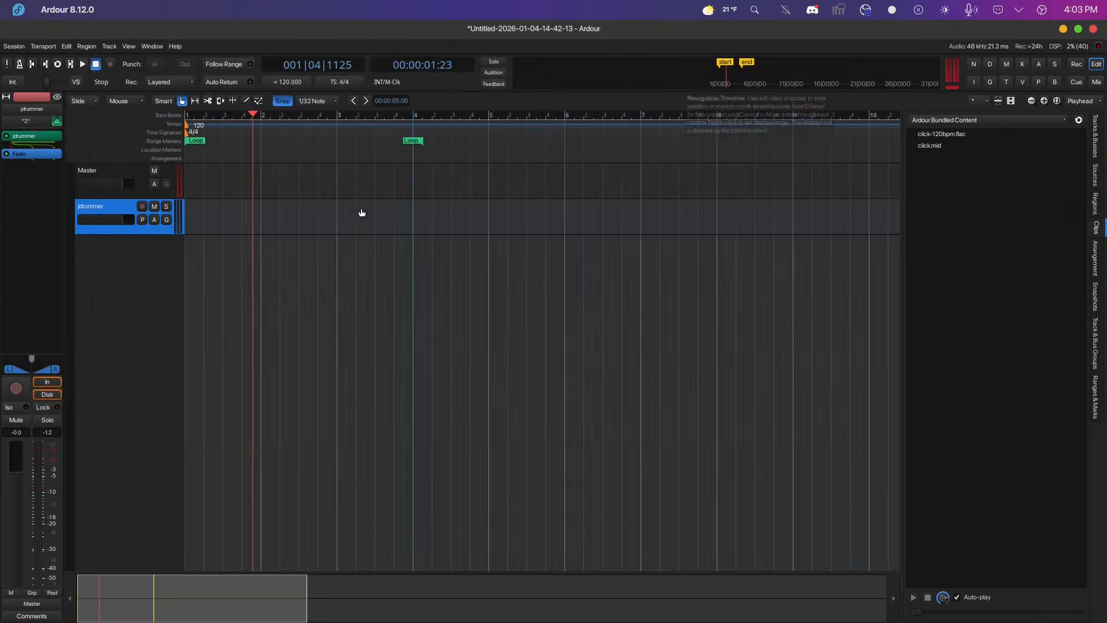
right_click(115, 213)
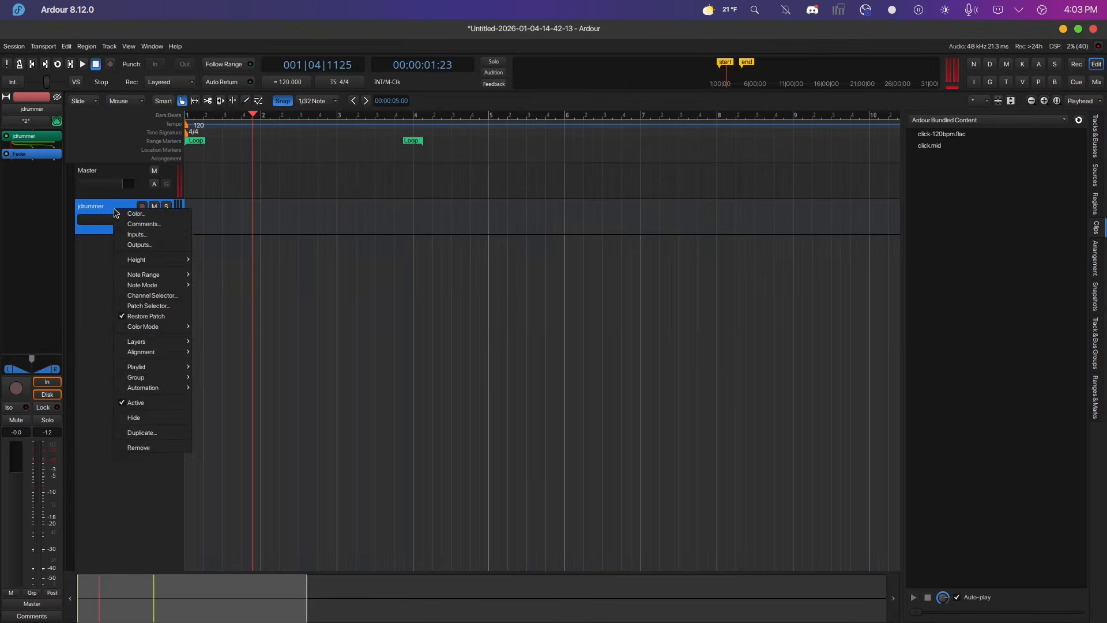
left_click(128, 451)
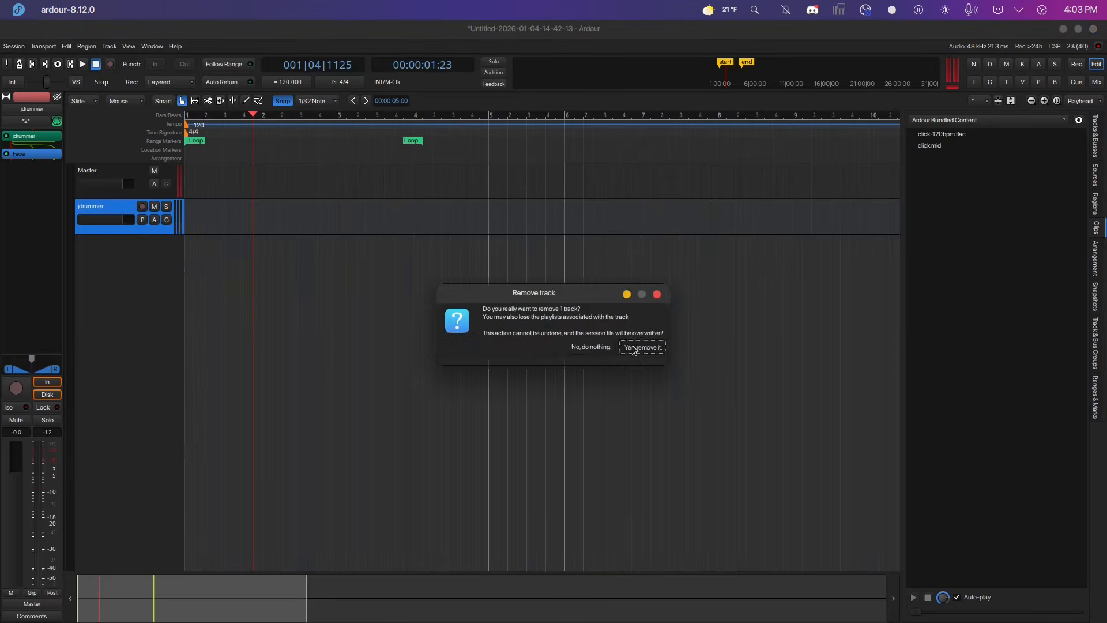
left_click(633, 350)
Add a new MIDI track named jdrummer with the jdrummer instrument, using a multi-output configuration for separate drum tracks.
double_click(139, 245)
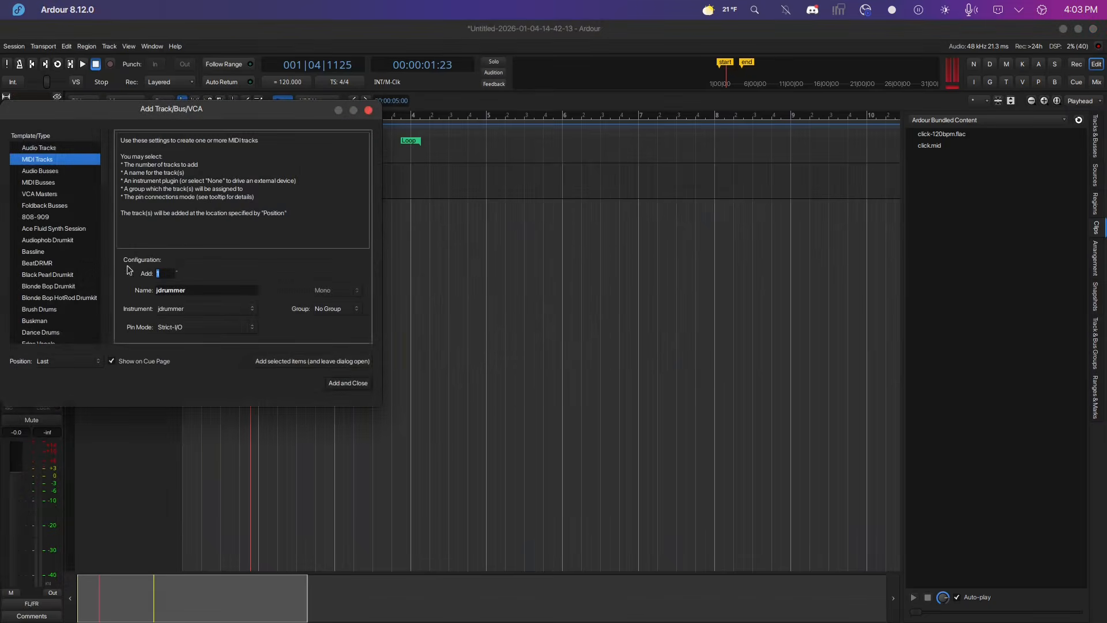
left_click(353, 379)
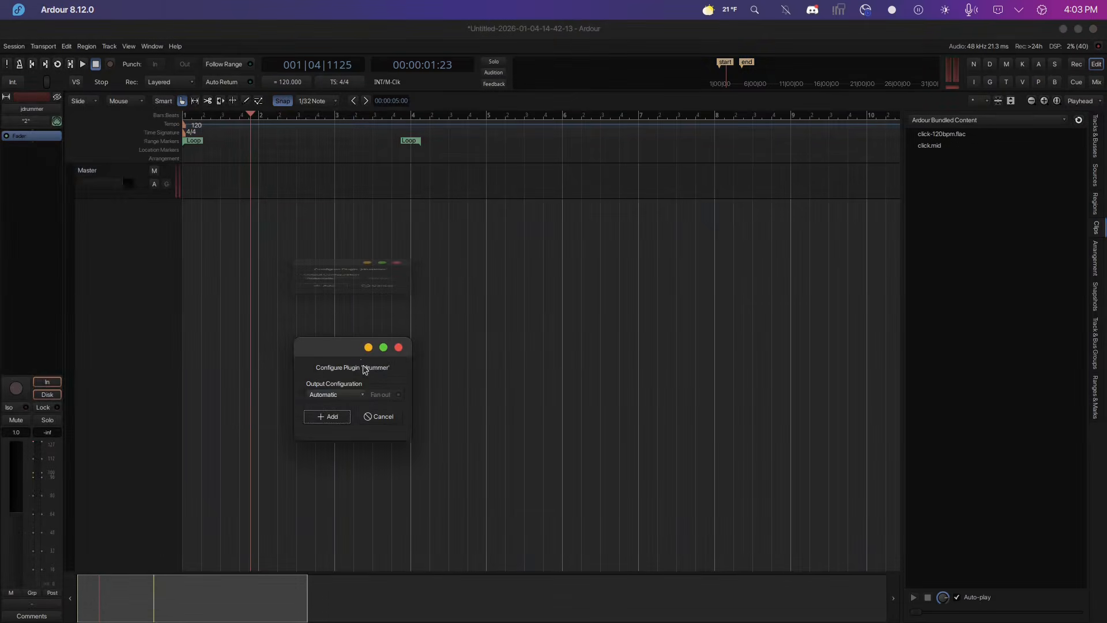
left_click(341, 394)
left_click(334, 404)
left_click(320, 418)
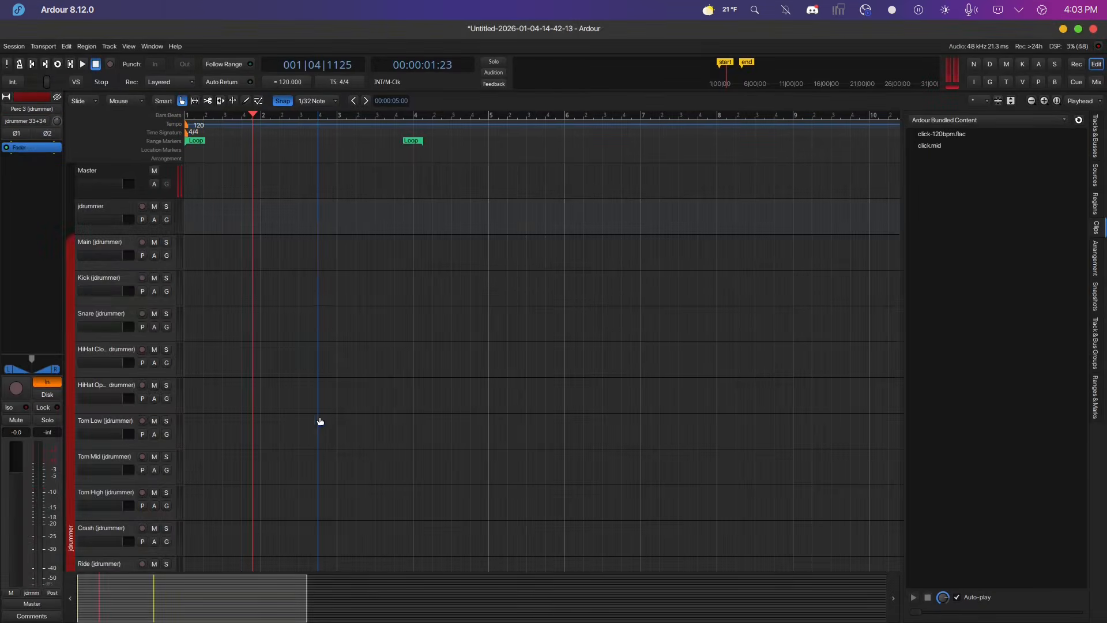
Remove the track group created for the jdrummer output tracks.
right_click(70, 294)
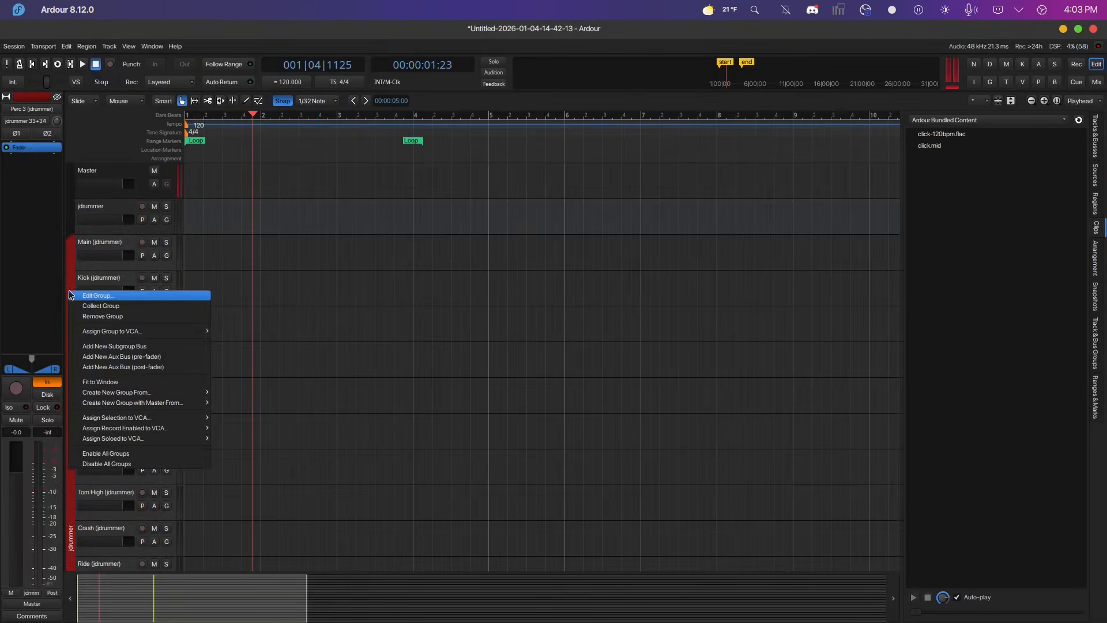
left_click(90, 317)
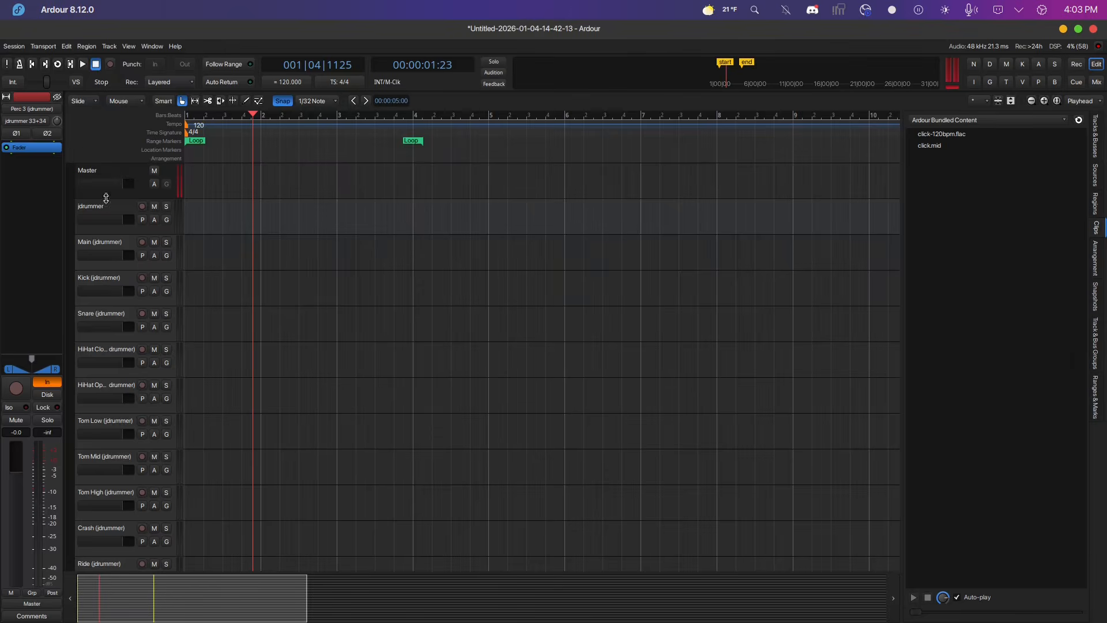
Switch to the mixer and open the jdrummer plugin on the jdrummer strip.
left_click(110, 215)
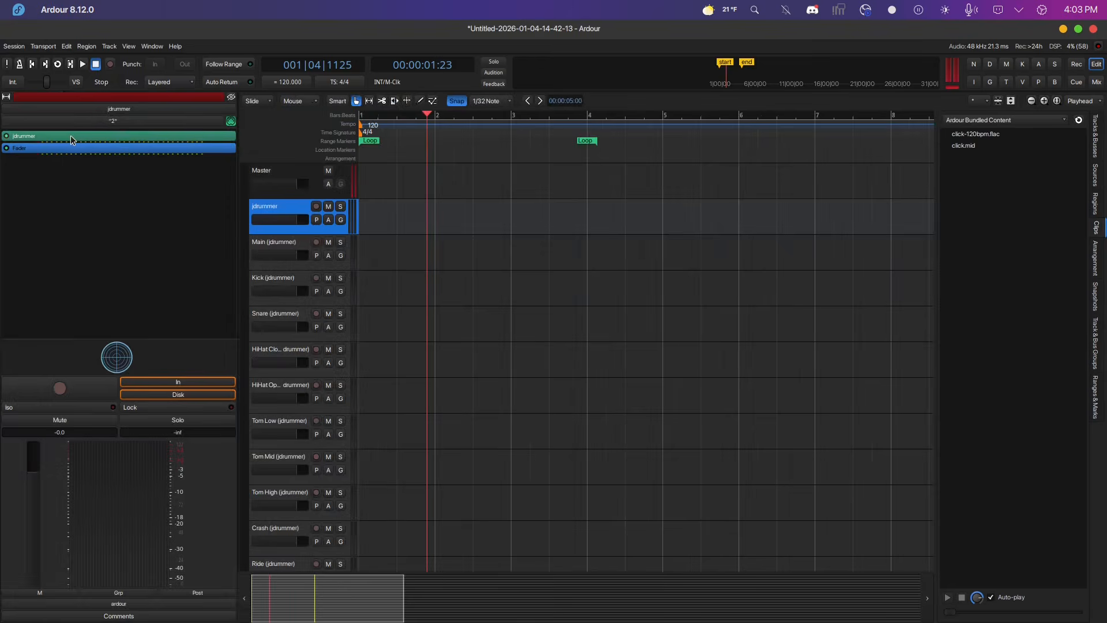
left_click(1097, 84)
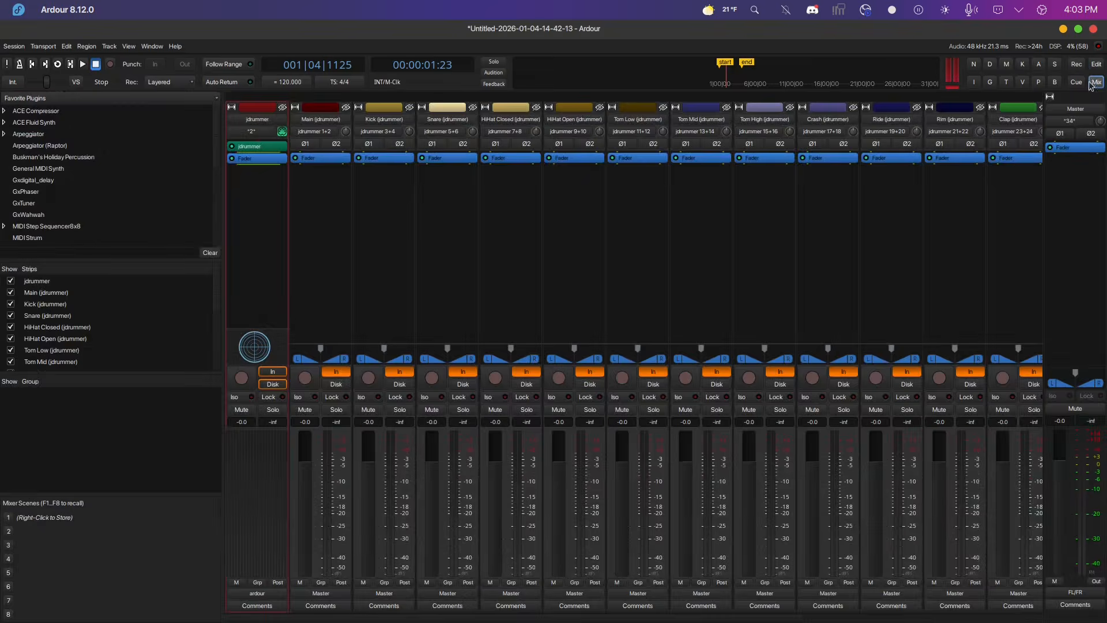
double_click(255, 147)
left_click(346, 151)
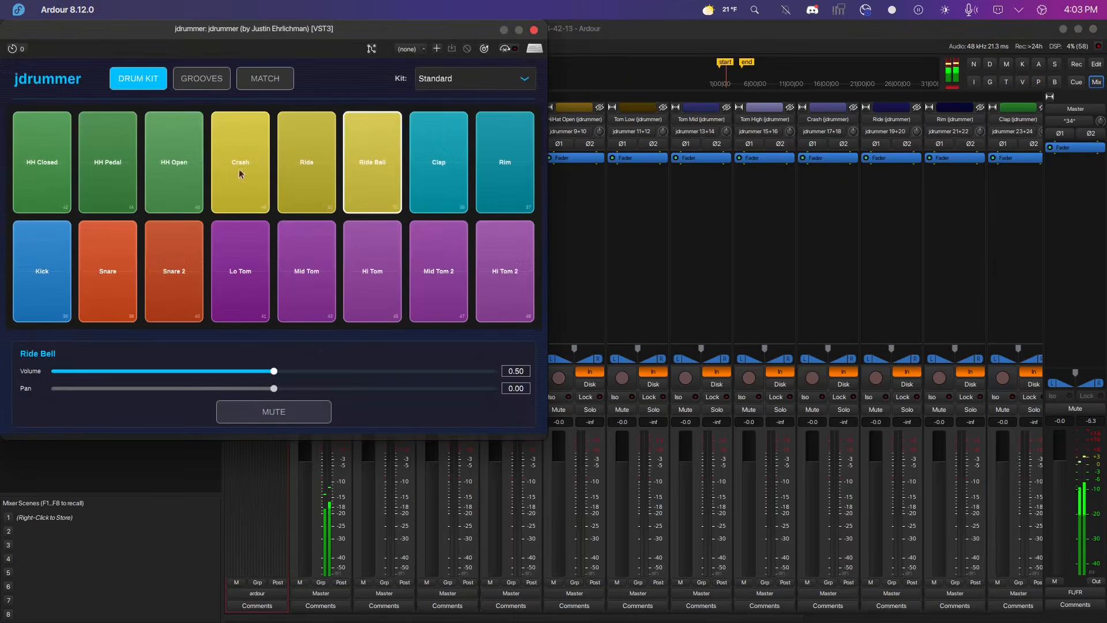
Audition the Standard kit's Lo Tom, Ride, Ride Bell, Hi Tom, Snare, HH Pedal and Crash pads against the mixer meters.
left_click(235, 248)
left_click(233, 248)
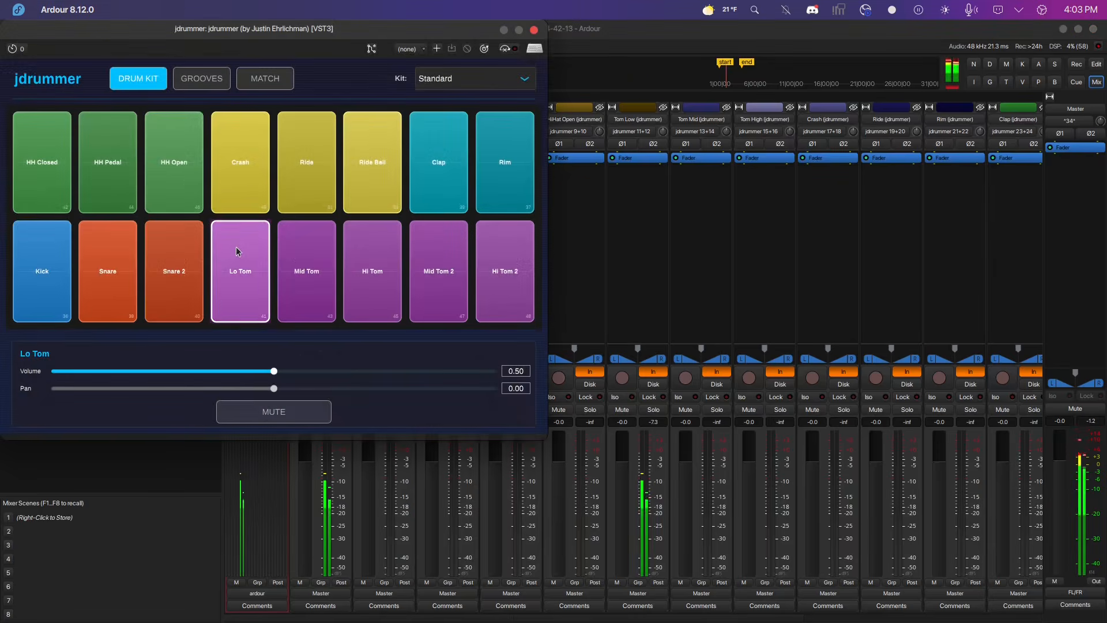
left_click(314, 186)
left_click(349, 176)
left_click(346, 247)
left_click(191, 263)
left_click(111, 255)
left_click(106, 173)
left_click(239, 185)
left_click(323, 193)
left_click(329, 195)
Move the plugin window and adjust the Ride output strip's panner while auditioning the Ride pad.
left_click_drag(366, 35, 343, 55)
left_click(288, 176)
left_click(288, 175)
left_click(287, 177)
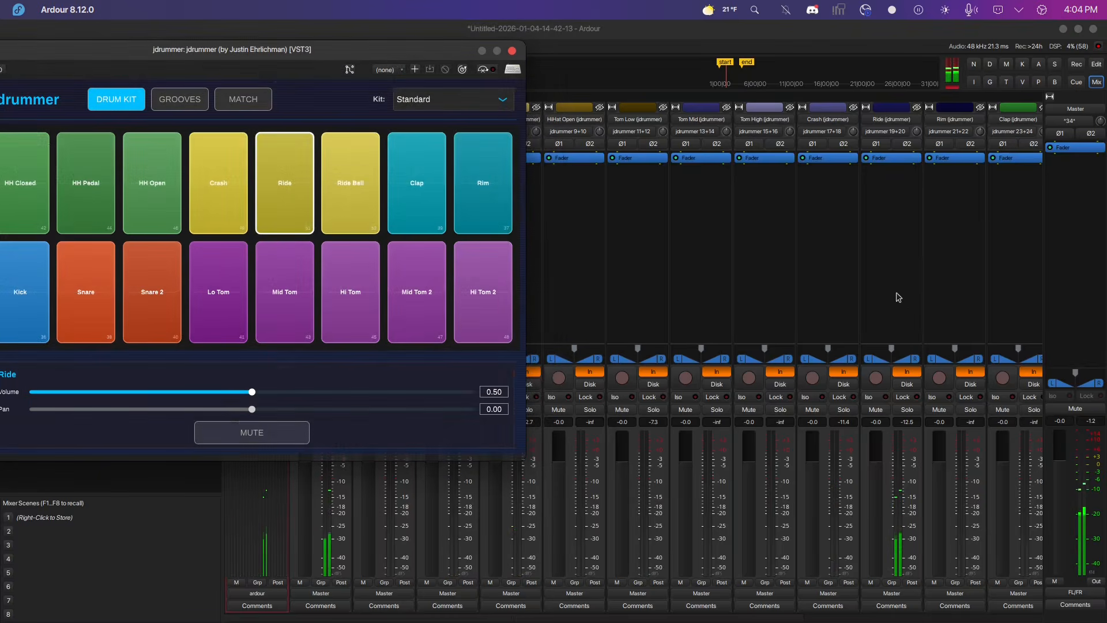
left_click(871, 348)
left_click_drag(890, 349, 867, 349)
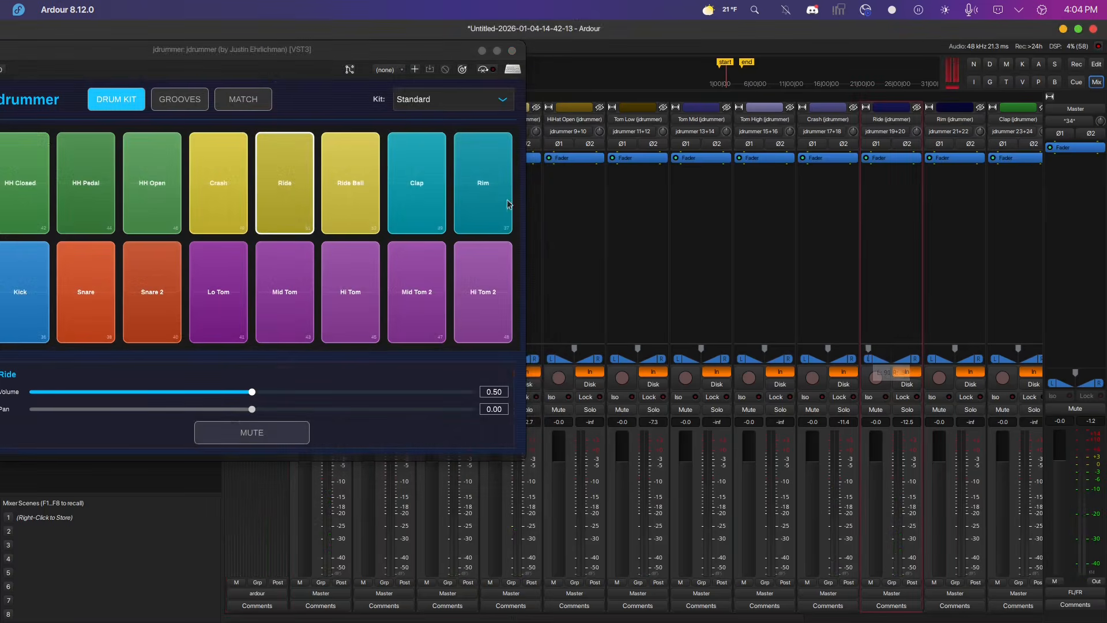
Audition the Ride pad again and return the Ride strip's panner.
left_click(292, 185)
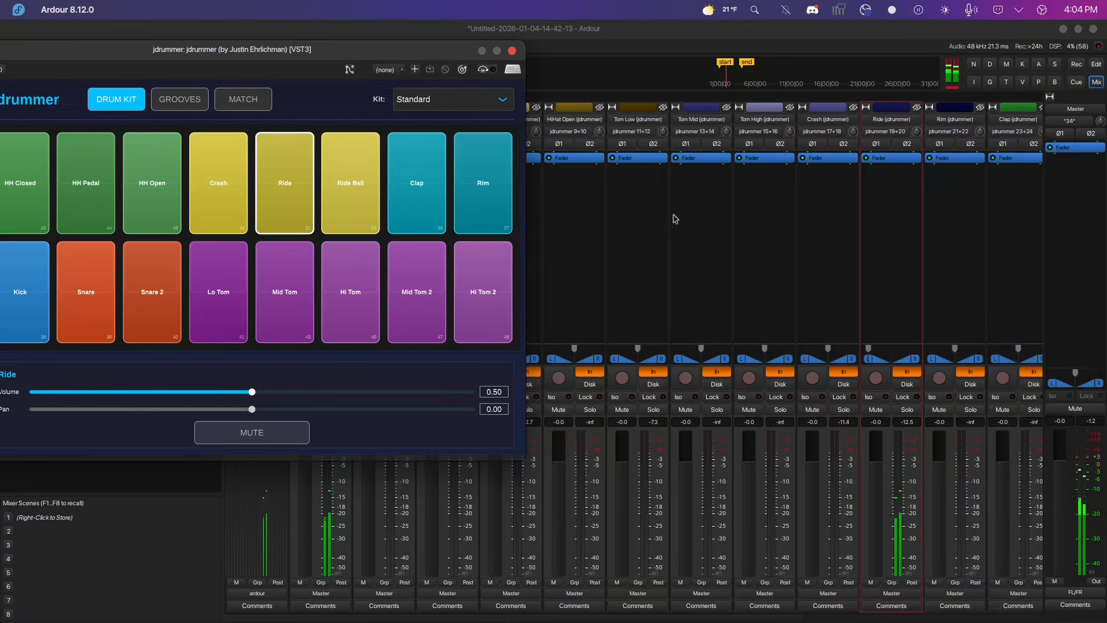
left_click(293, 171)
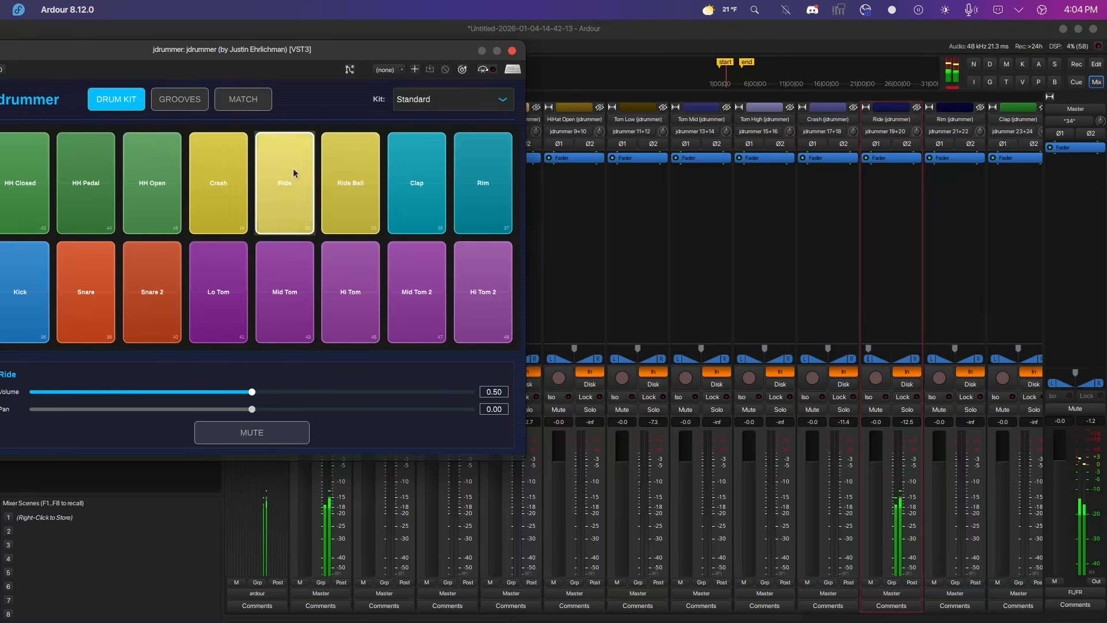
left_click(293, 168)
left_click(292, 168)
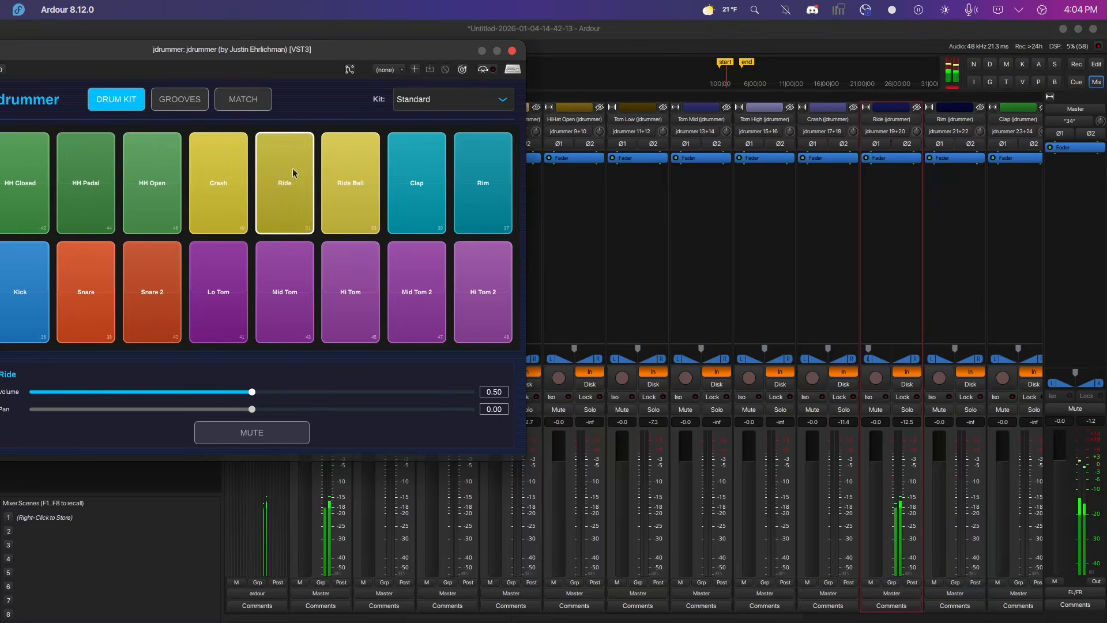
left_click_drag(873, 348, 889, 354)
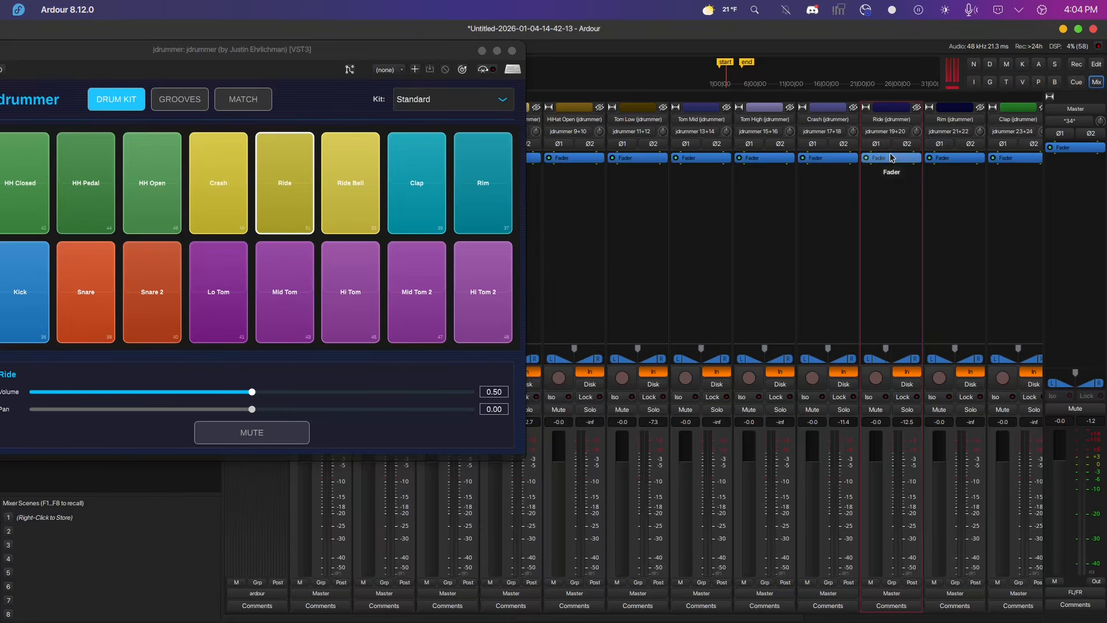
Move the plugin window aside and audition the Snare pad.
left_click_drag(315, 58, 863, 203)
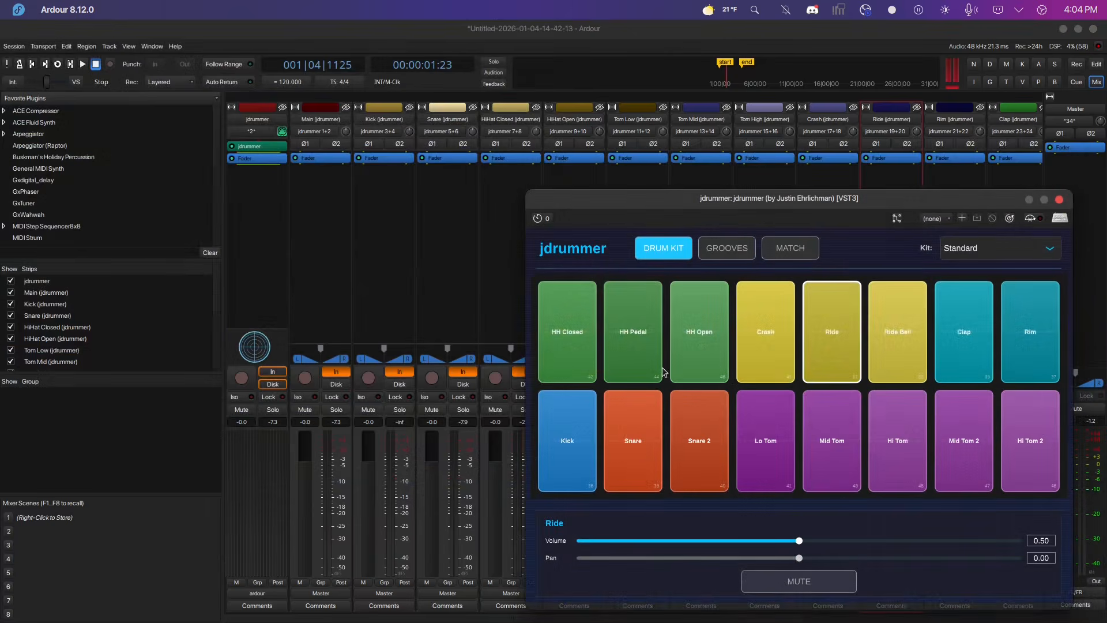
left_click(627, 451)
left_click(627, 450)
left_click(627, 451)
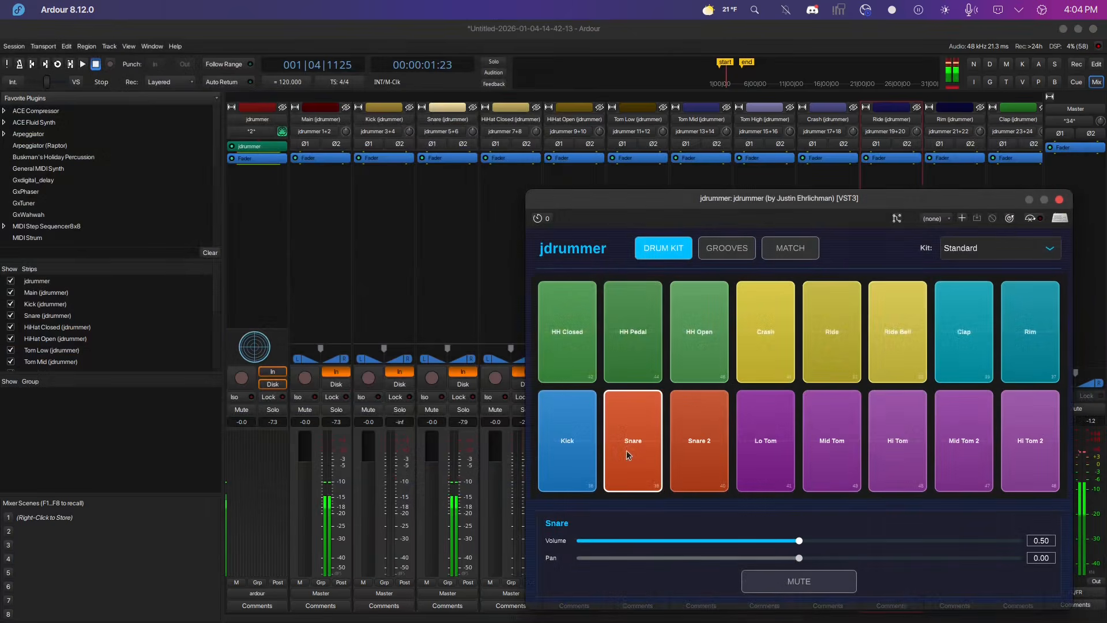
Insert an ACE Compressor (LV2) plugin on the Snare output strip.
right_click(449, 157)
mouse_move(477, 247)
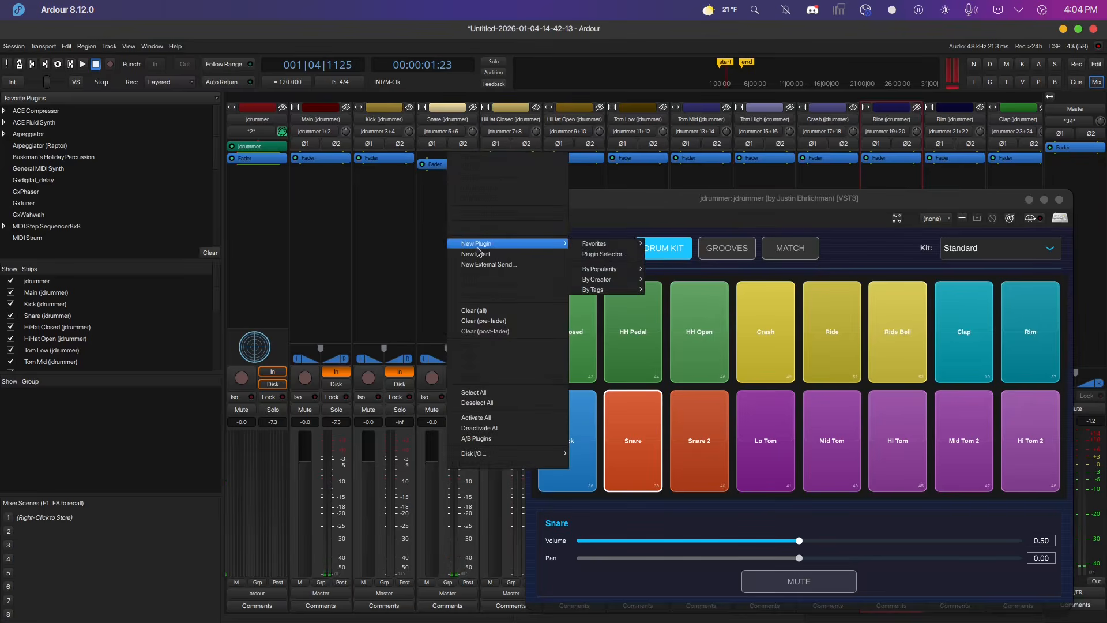
mouse_move(588, 247)
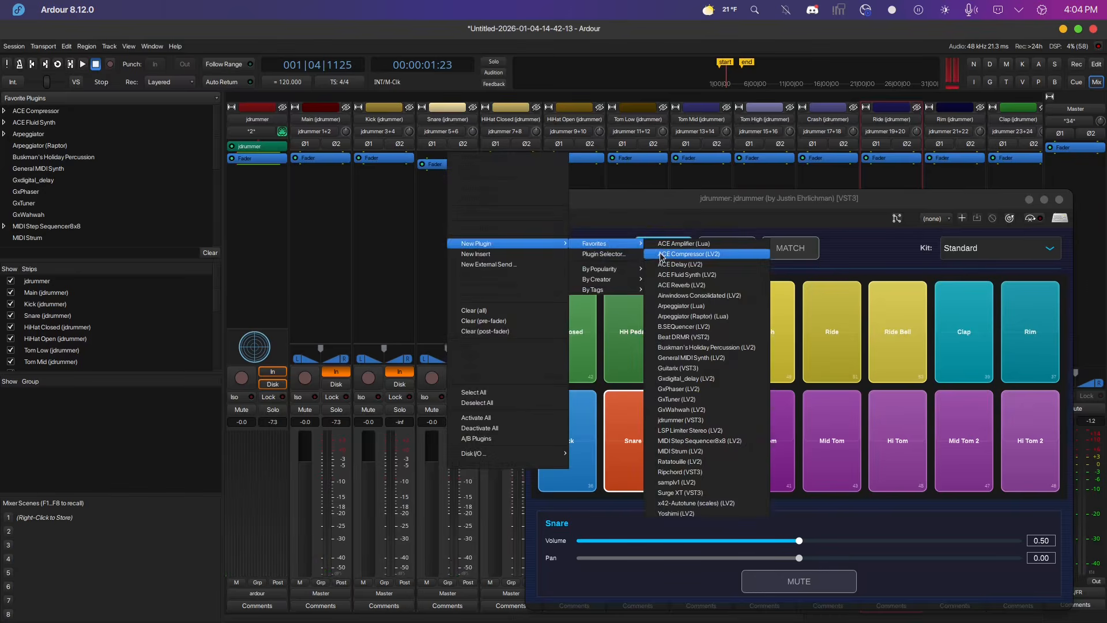
left_click(661, 254)
Load the compressor's PoppySnare preset and audition the Snare pad through it.
right_click(446, 169)
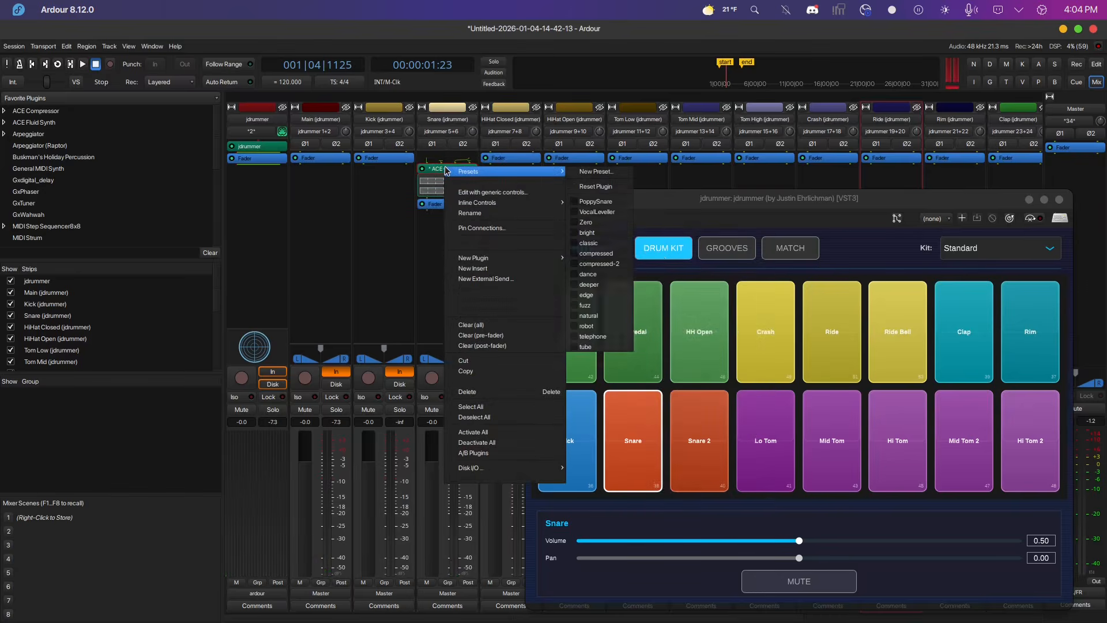
left_click(595, 201)
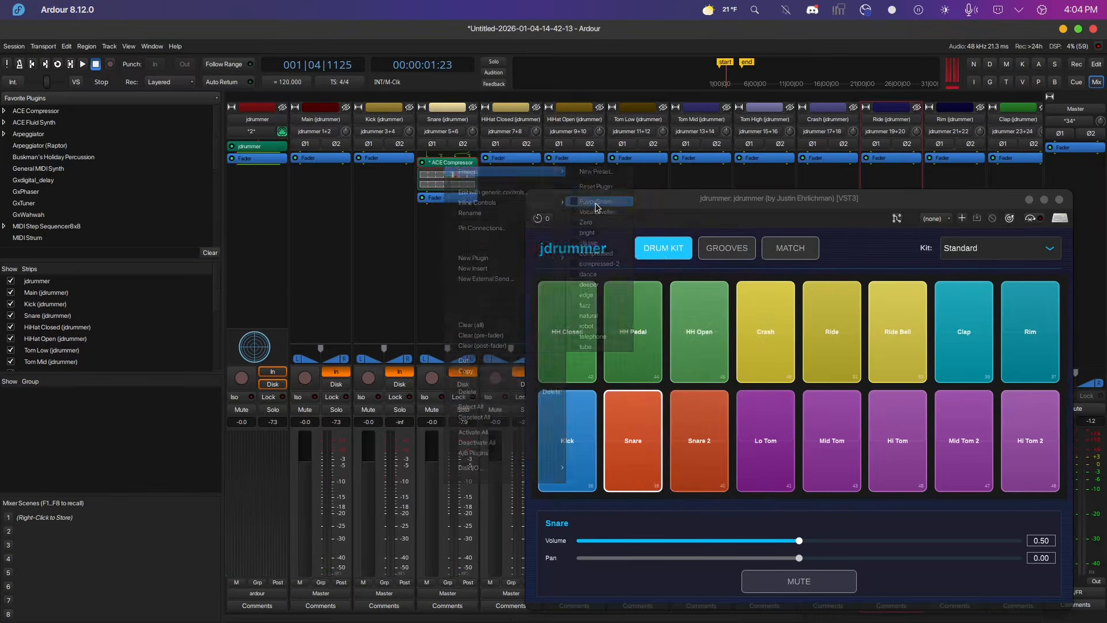
left_click(635, 454)
left_click(634, 455)
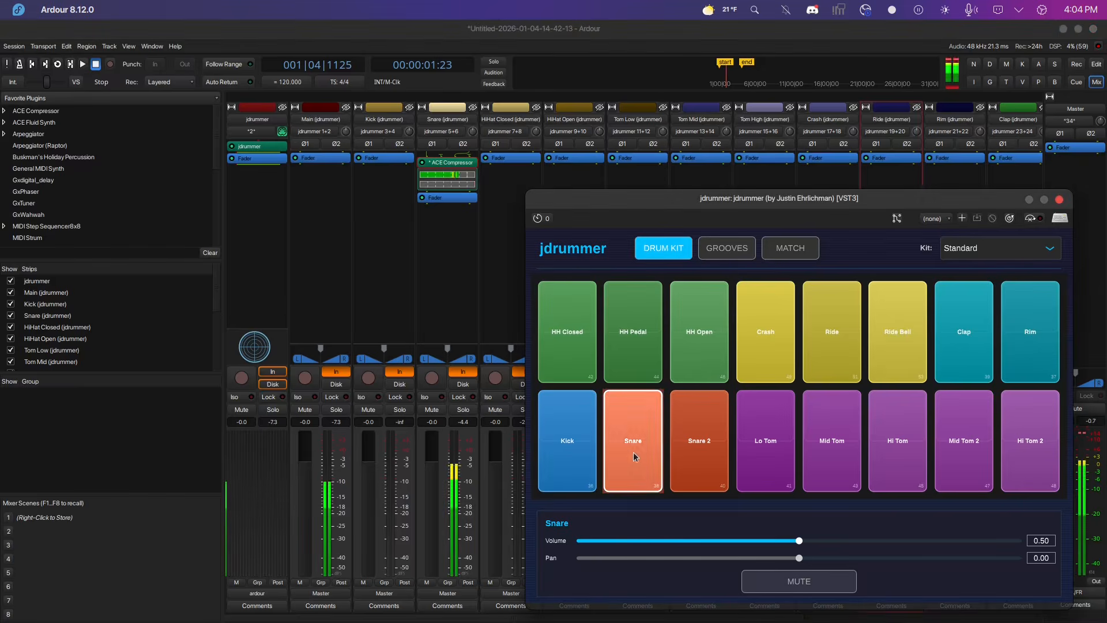
left_click(635, 456)
left_click(634, 456)
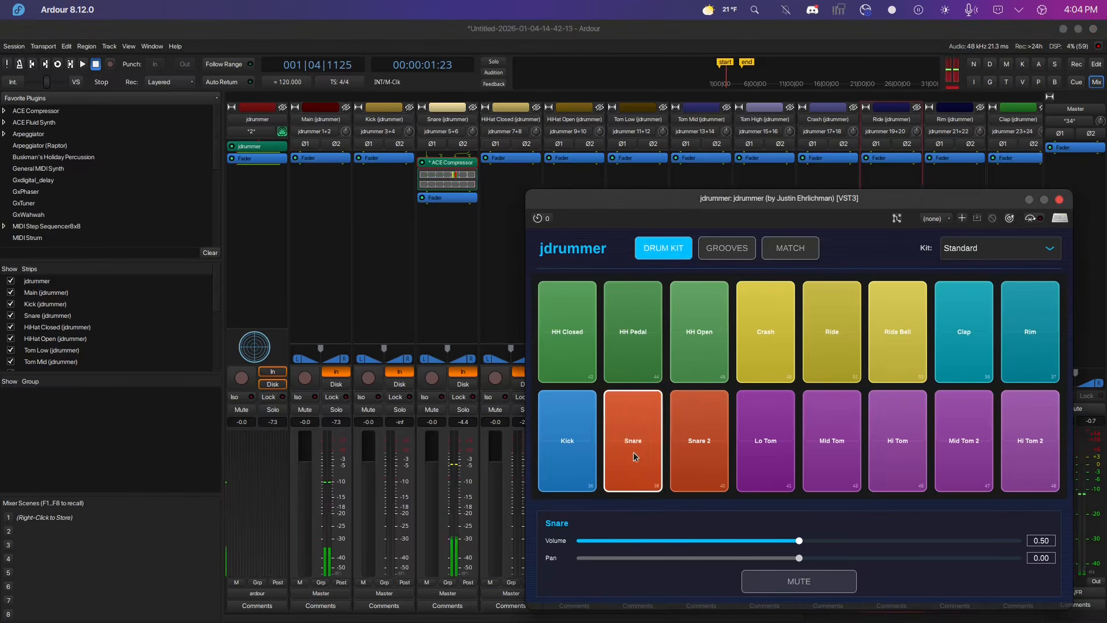
Audition the Snare pad once more, then move the jdrummer plugin window and close it.
left_click(634, 456)
left_click_drag(703, 205, 512, 113)
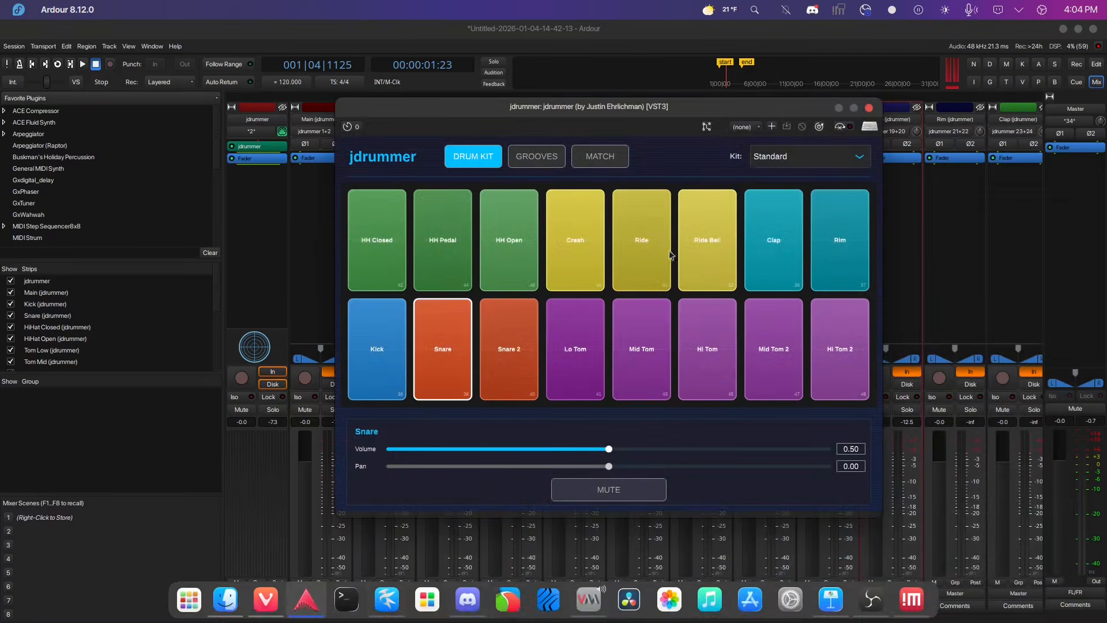
left_click(870, 111)
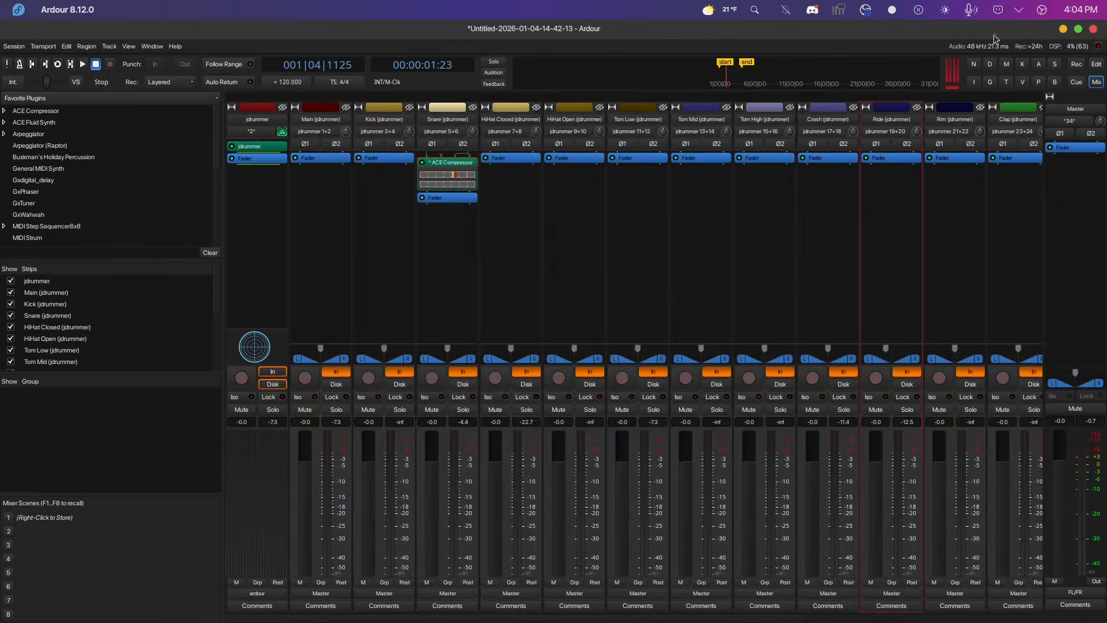
In the editor, select the jdrummer output tracks from Main through Ride and remove them.
left_click(1096, 65)
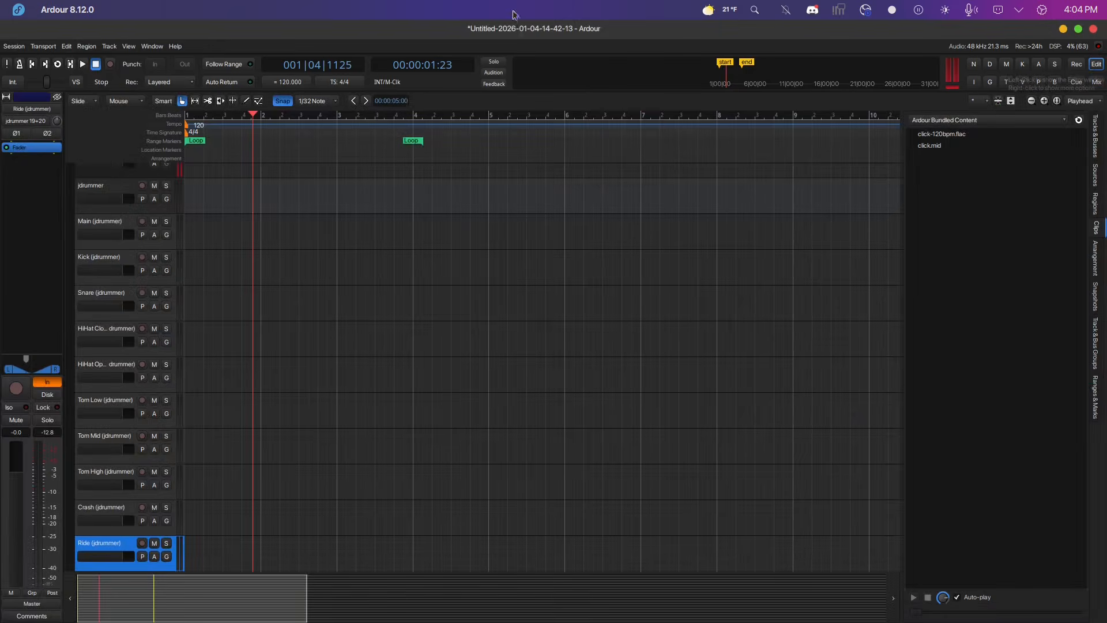
left_click(110, 224, "ctrl")
left_click(107, 254, "ctrl")
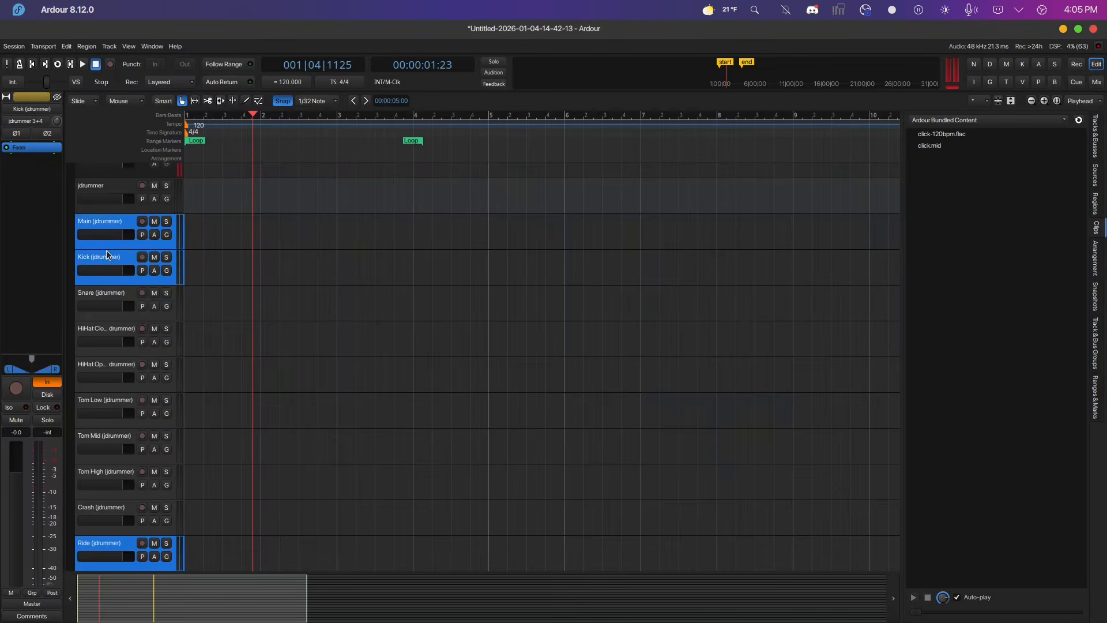
left_click(114, 296, "ctrl")
left_click(112, 333, "ctrl")
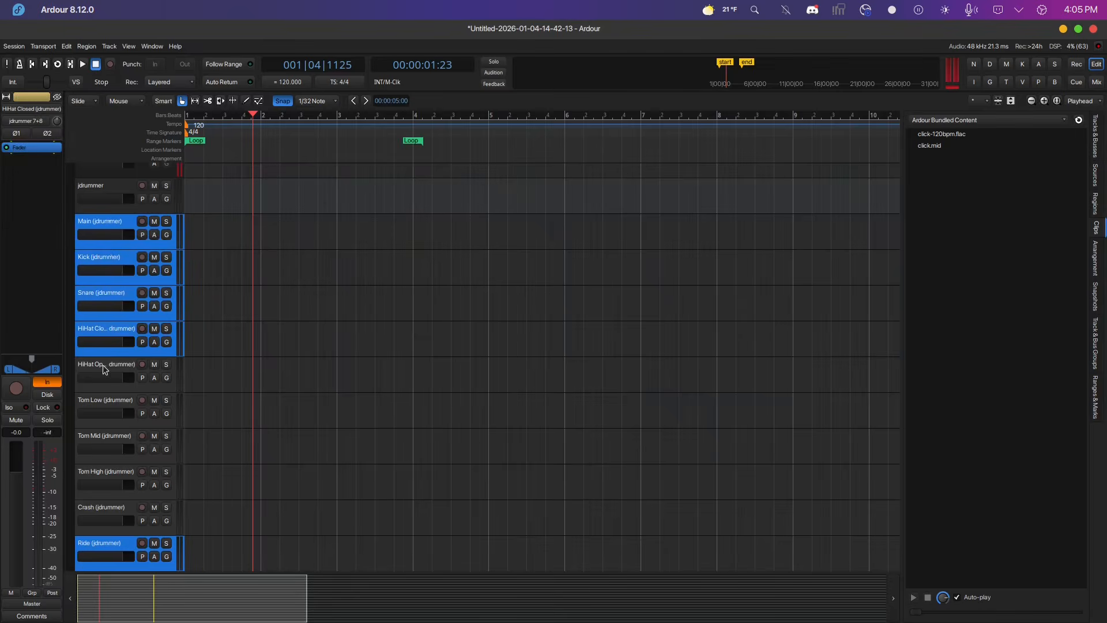
left_click(104, 369, "ctrl")
left_click(102, 398, "ctrl")
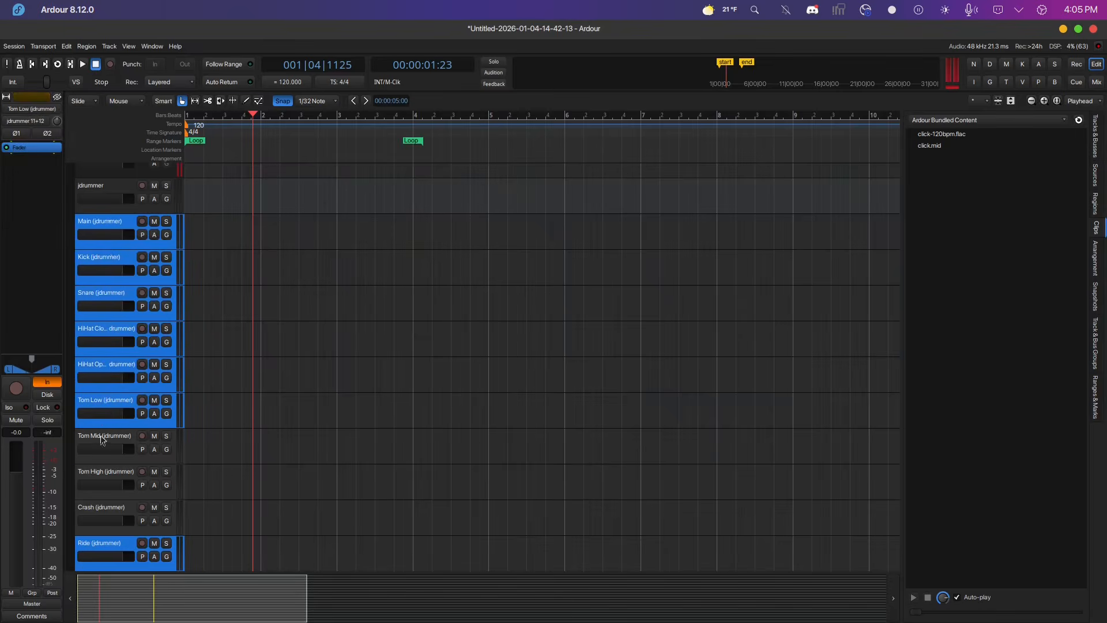
left_click(102, 442, "ctrl")
left_click(99, 481, "ctrl")
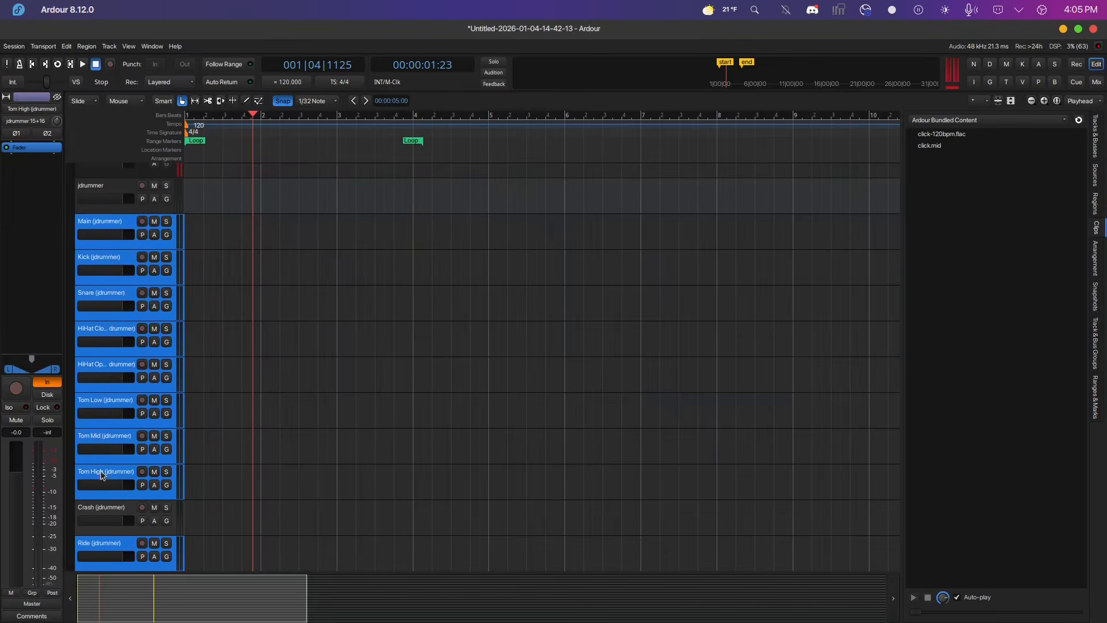
left_click(102, 512, "ctrl")
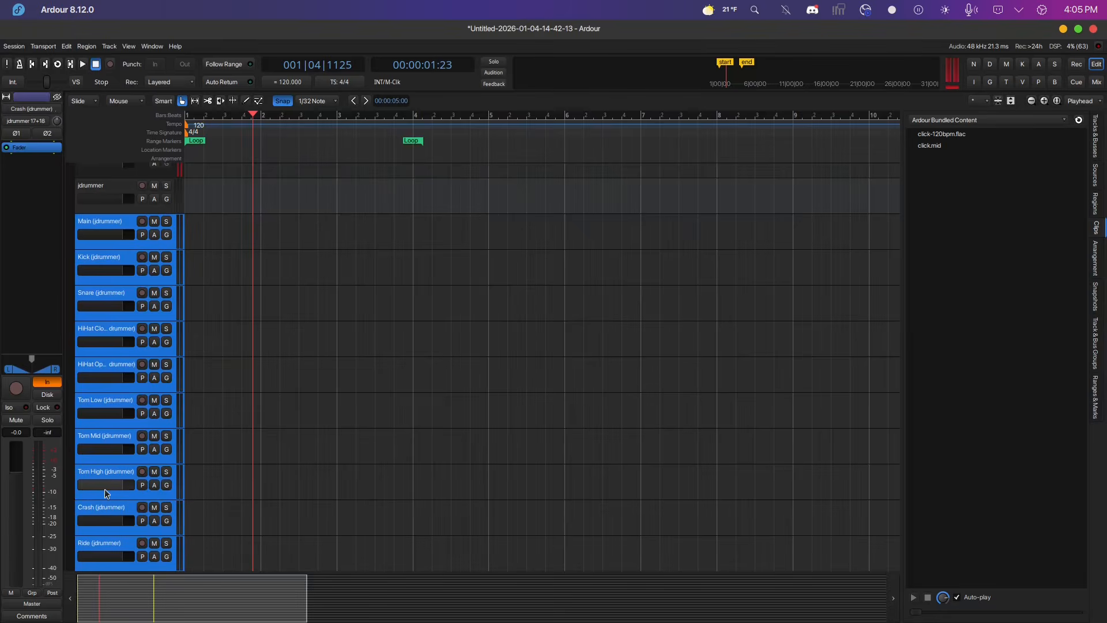
right_click(99, 481)
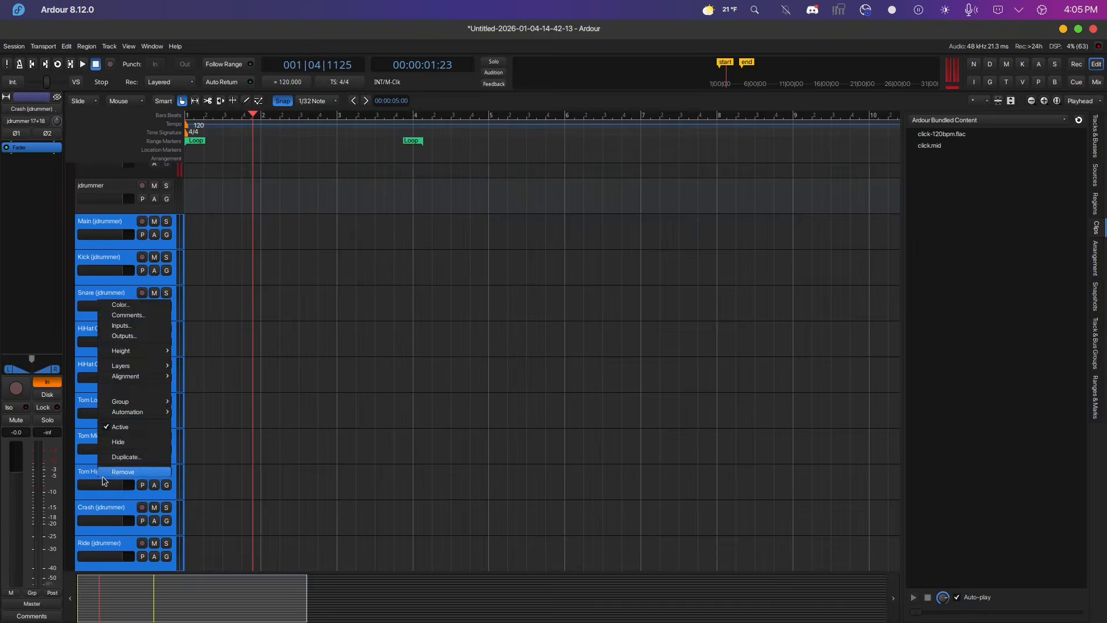
left_click(113, 471)
key("Tab")
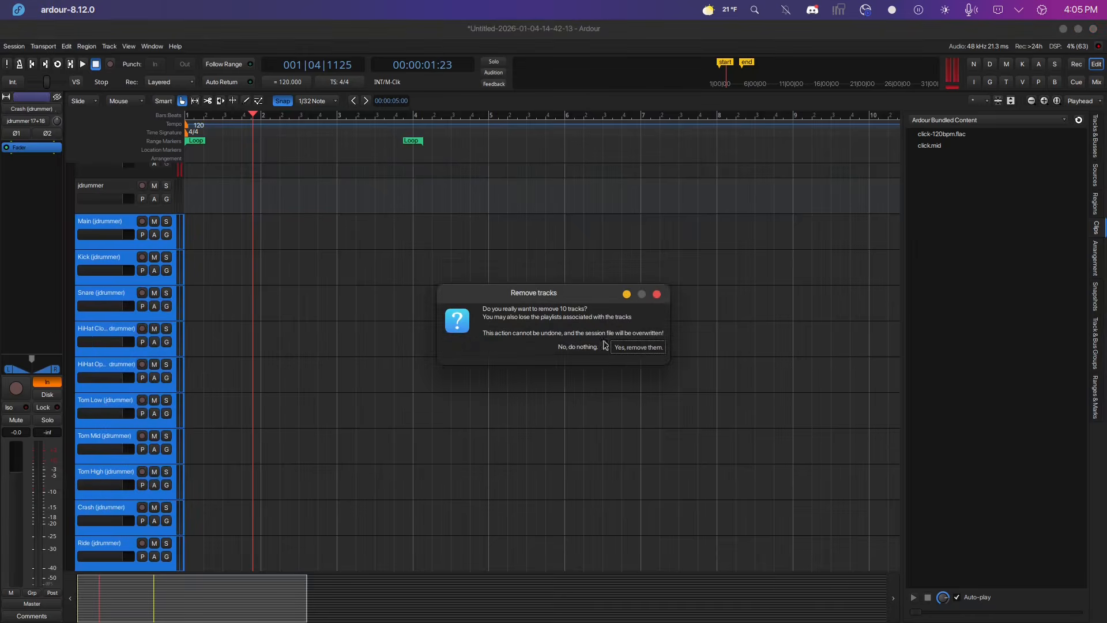
key("Return")
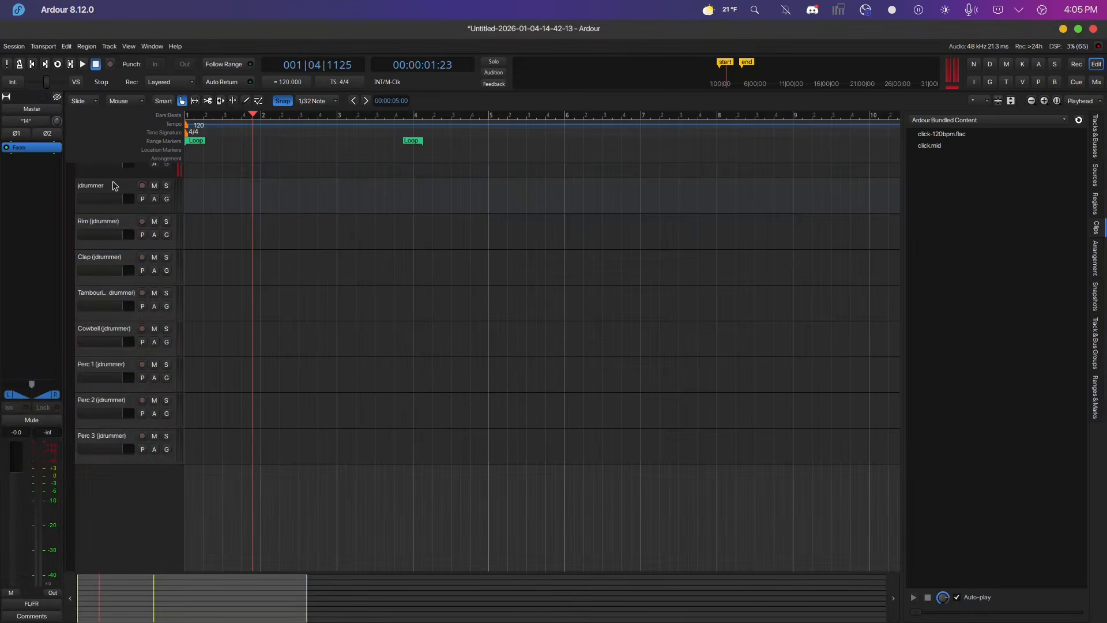
Select the remaining output tracks from Rim through Perc 3 and remove them.
left_click(106, 224)
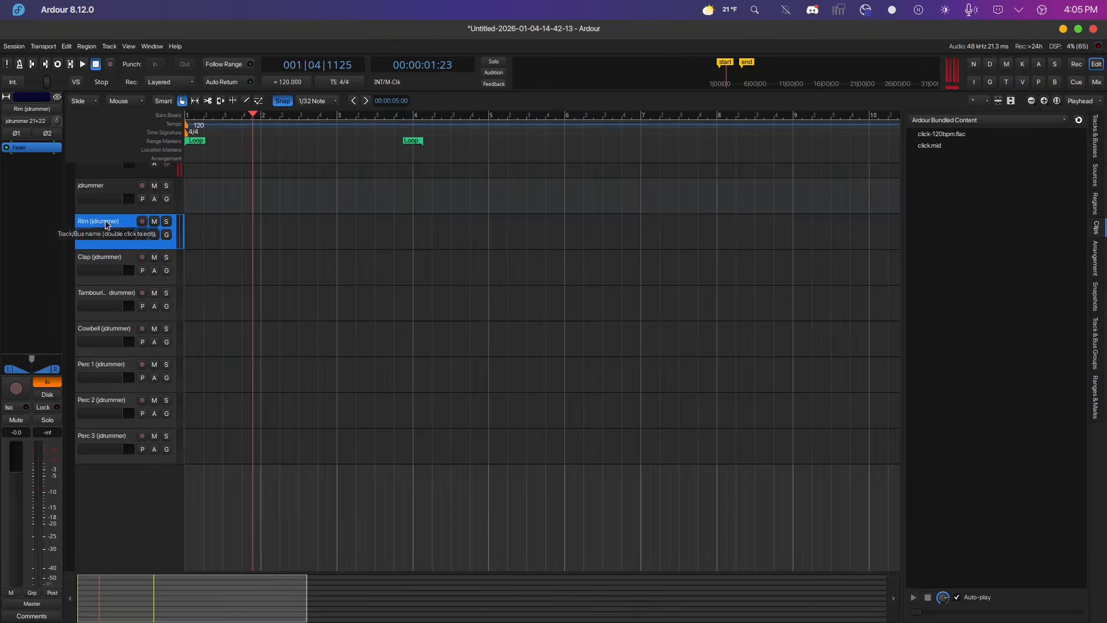
left_click(113, 269, "shift")
left_click(110, 291, "shift")
left_click(112, 334, "shift")
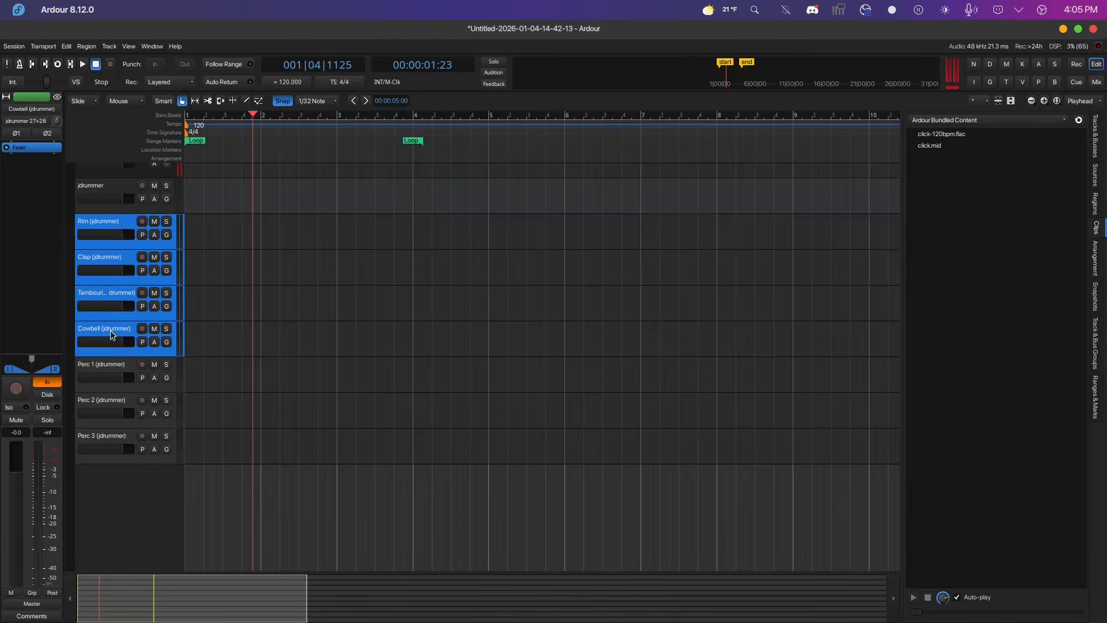
left_click(108, 364, "shift")
left_click(99, 404, "shift")
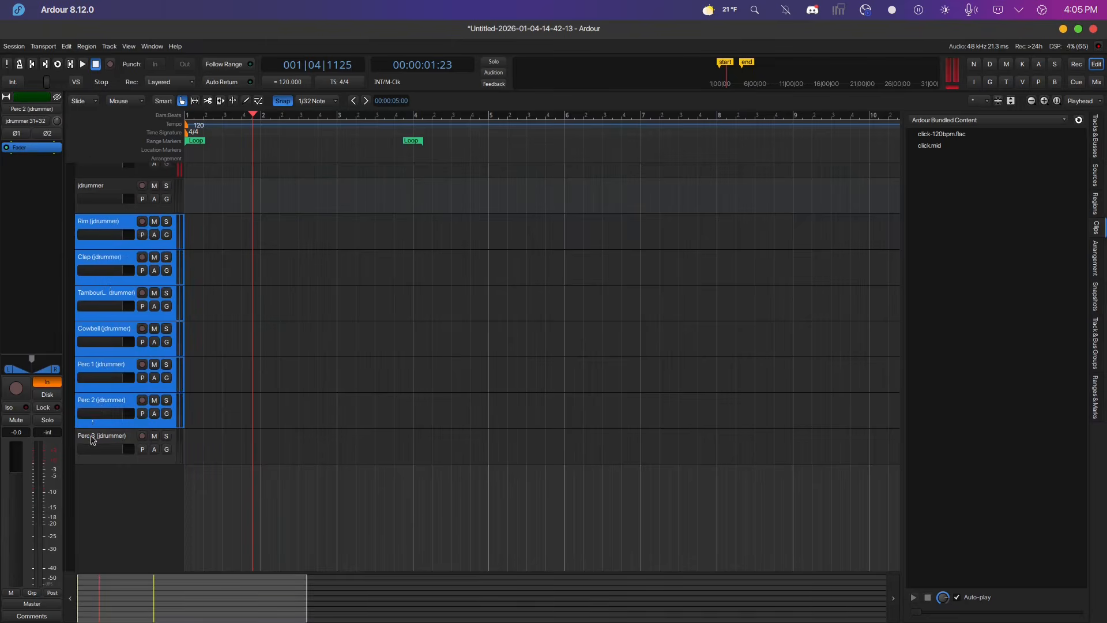
left_click(93, 439, "shift")
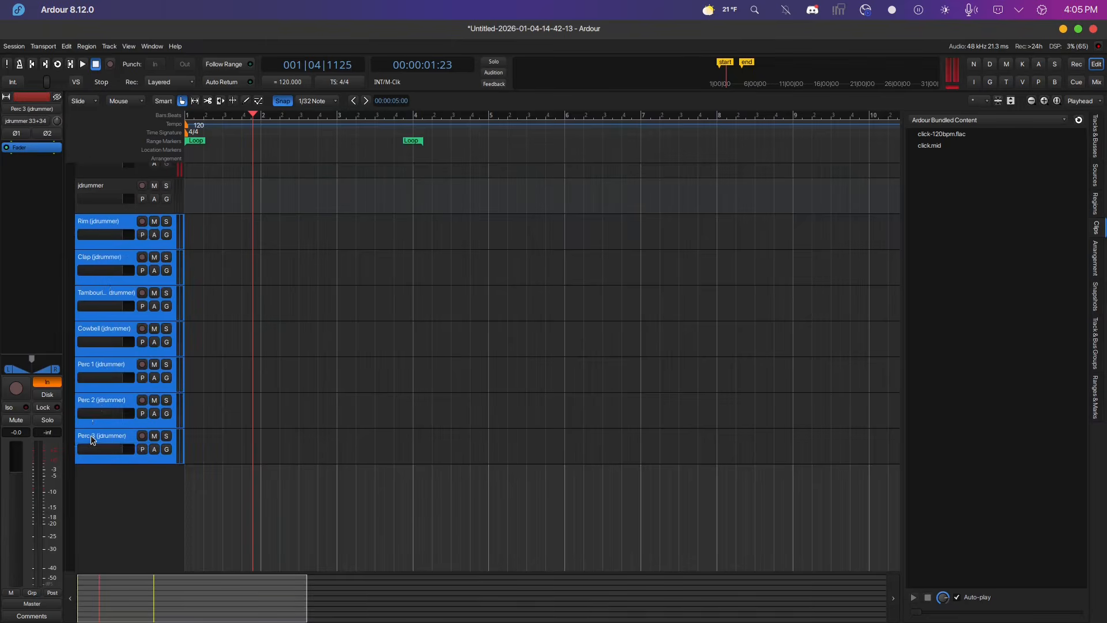
right_click(91, 440)
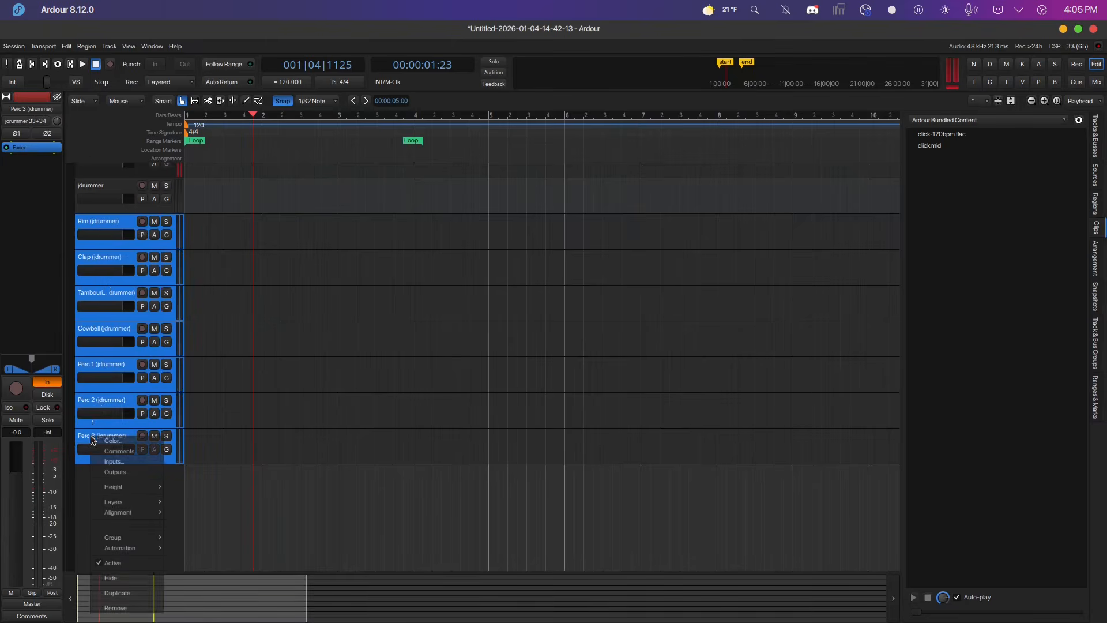
left_click(120, 608)
left_click(637, 347)
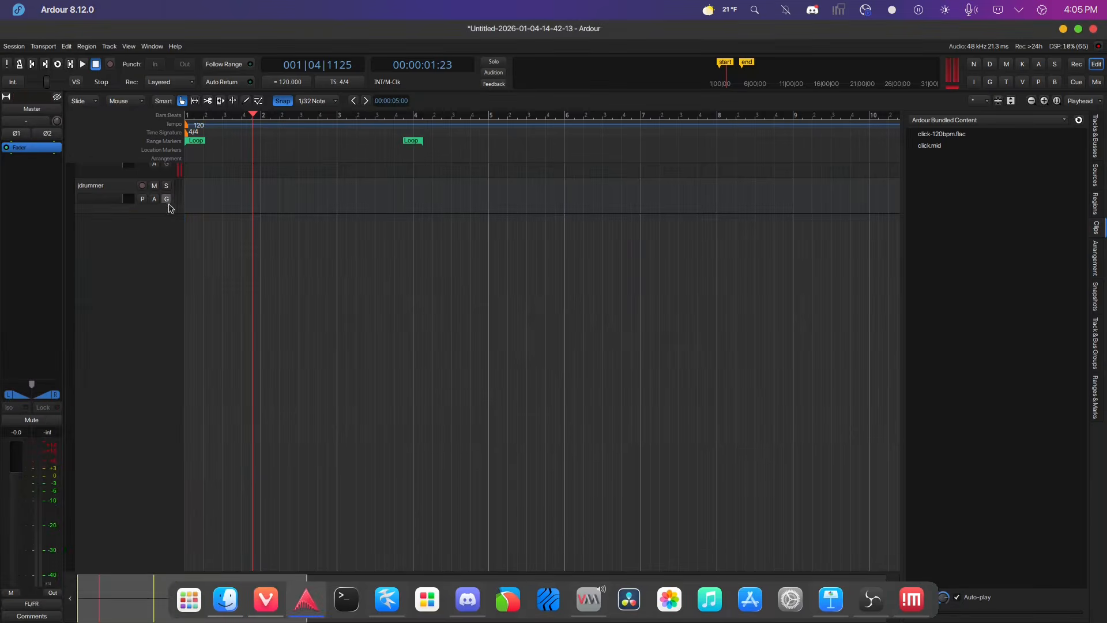
Remove the jdrummer MIDI track, leaving the session empty.
right_click(106, 186)
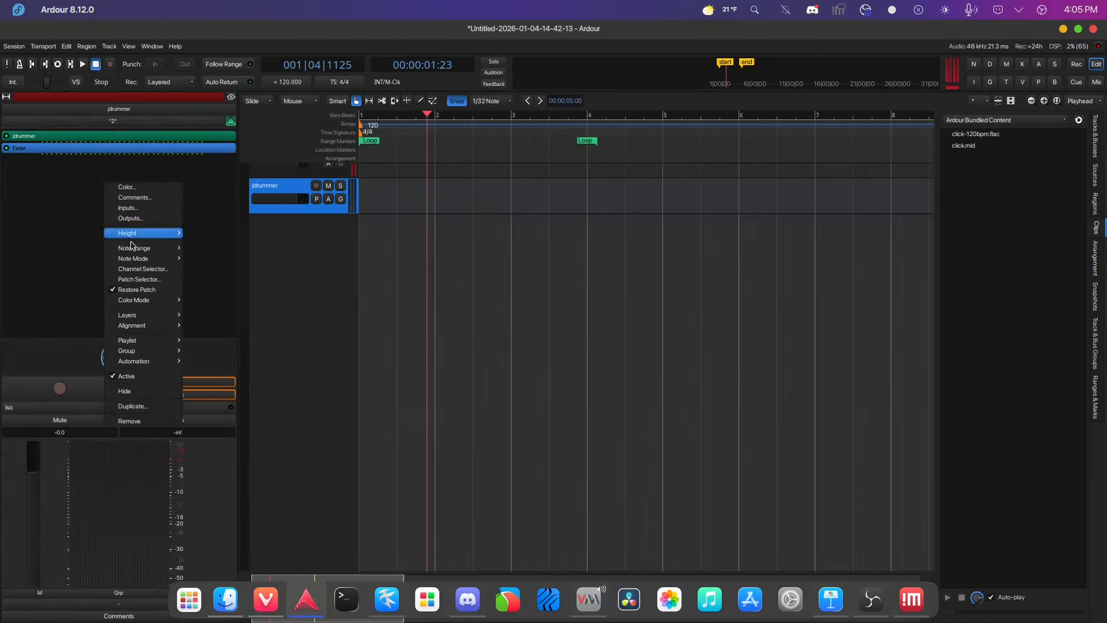
left_click(139, 424)
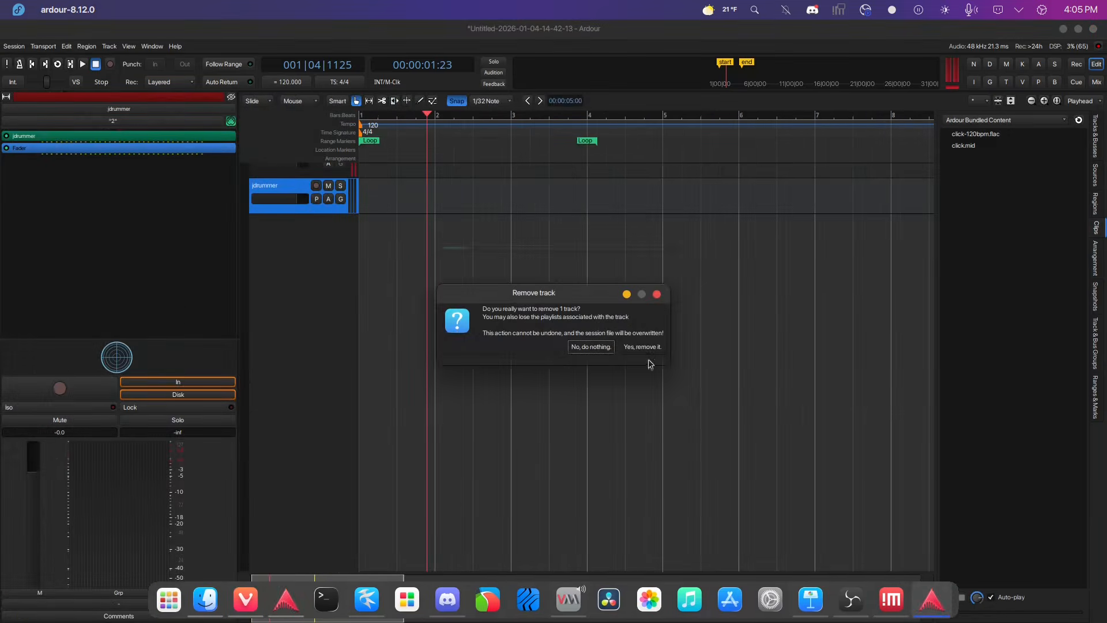
left_click(638, 347)
double_click(123, 253)
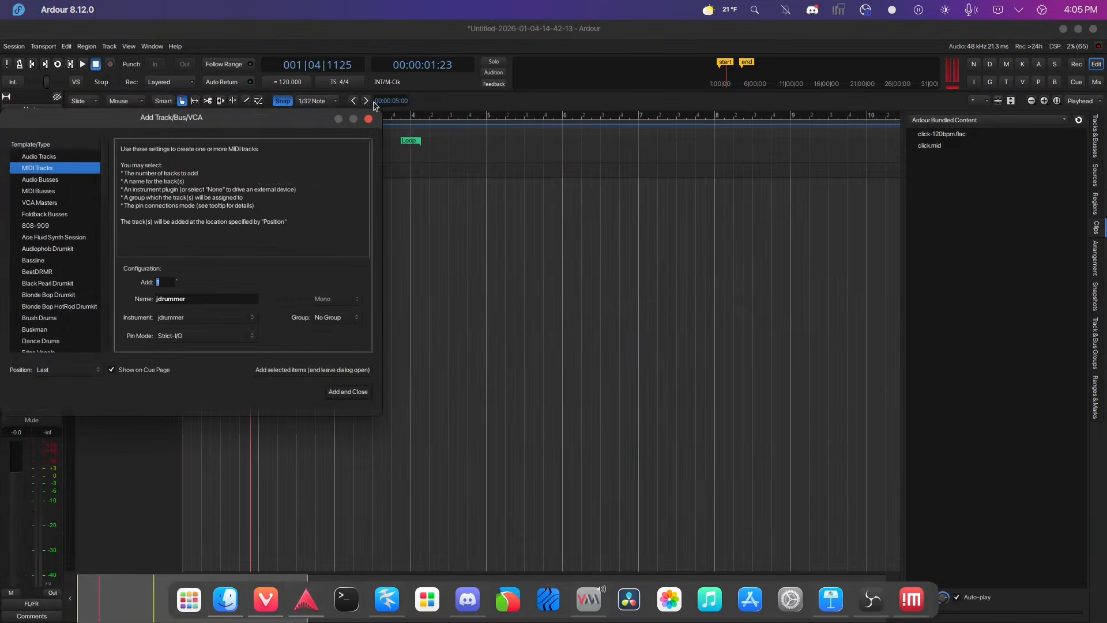
left_click(369, 119)
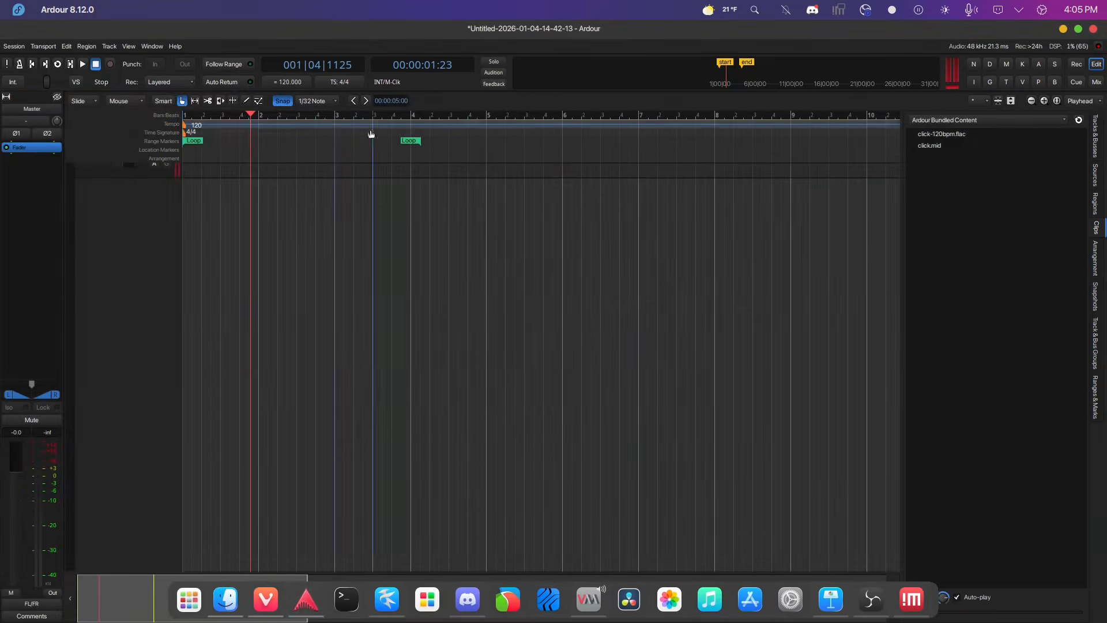
In the file manager, copy Korg DDD1.sf2 from the DSK Music - Drums Machines soundfont folder in Downloads.
left_click(225, 603)
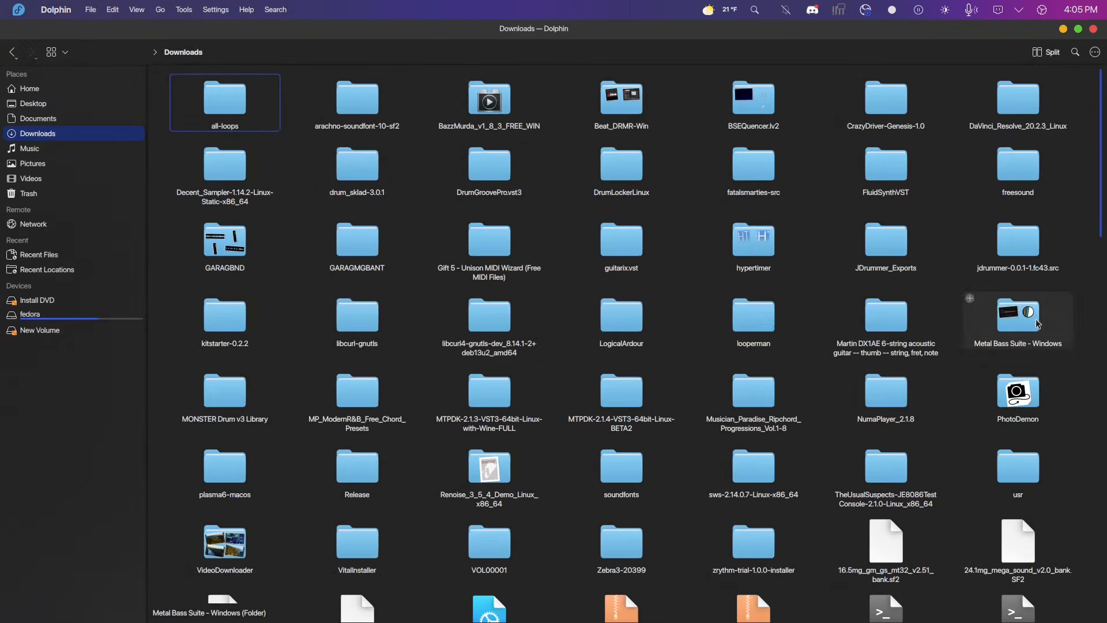
double_click(607, 483)
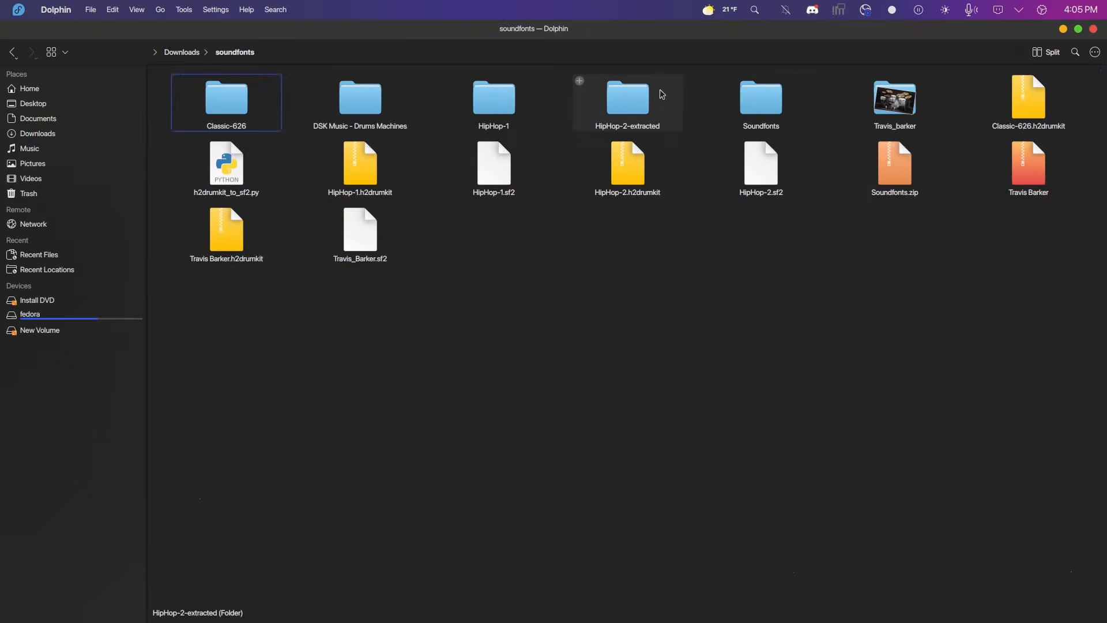
double_click(760, 101)
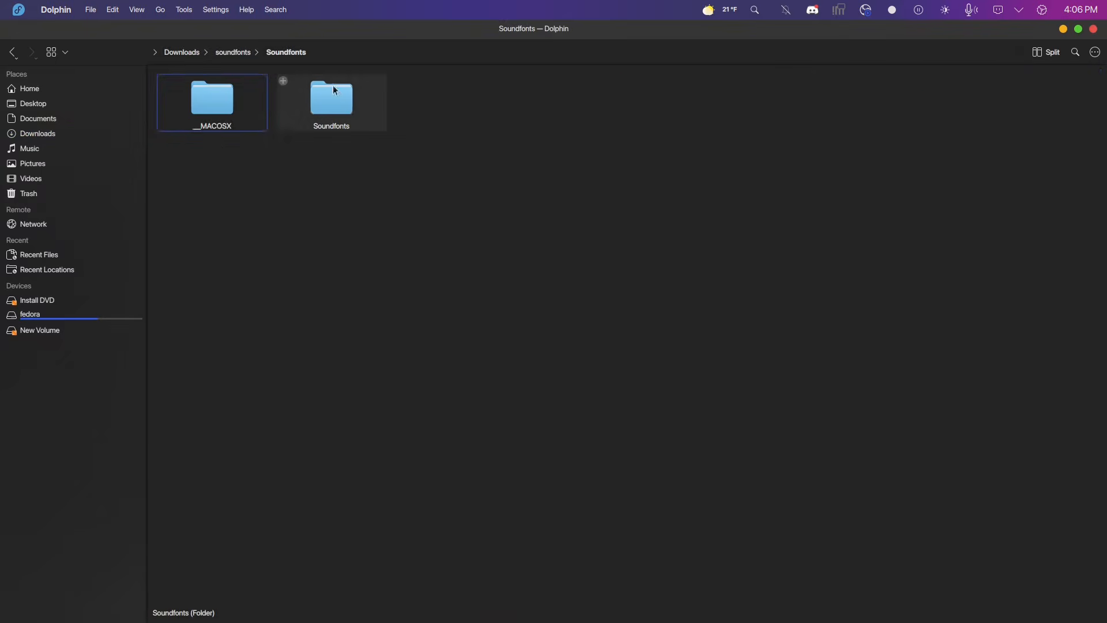
double_click(312, 103)
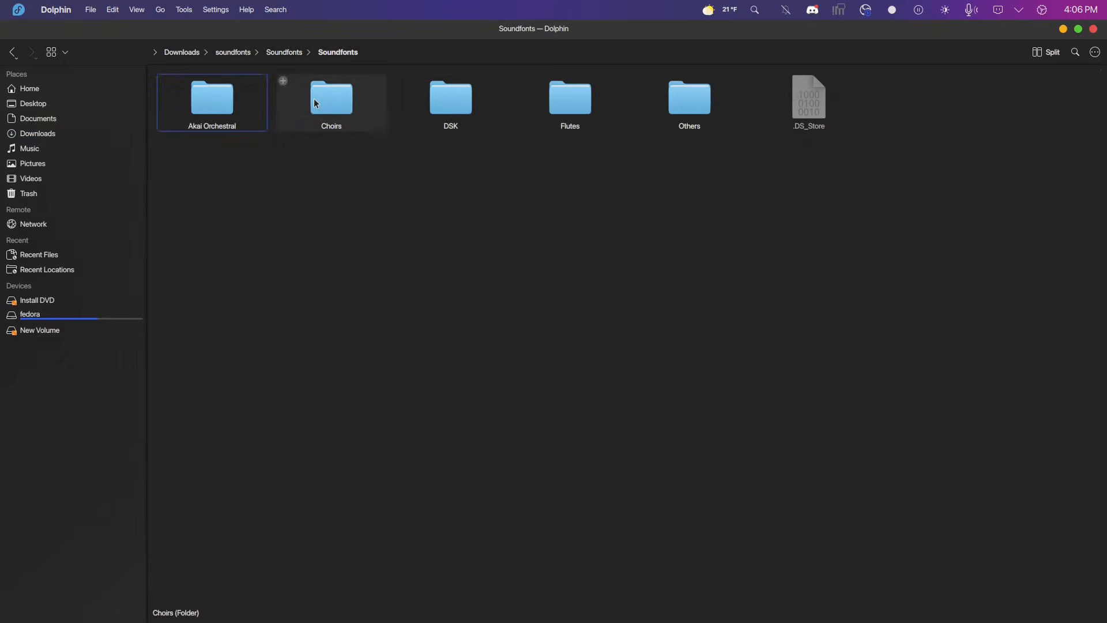
double_click(464, 103)
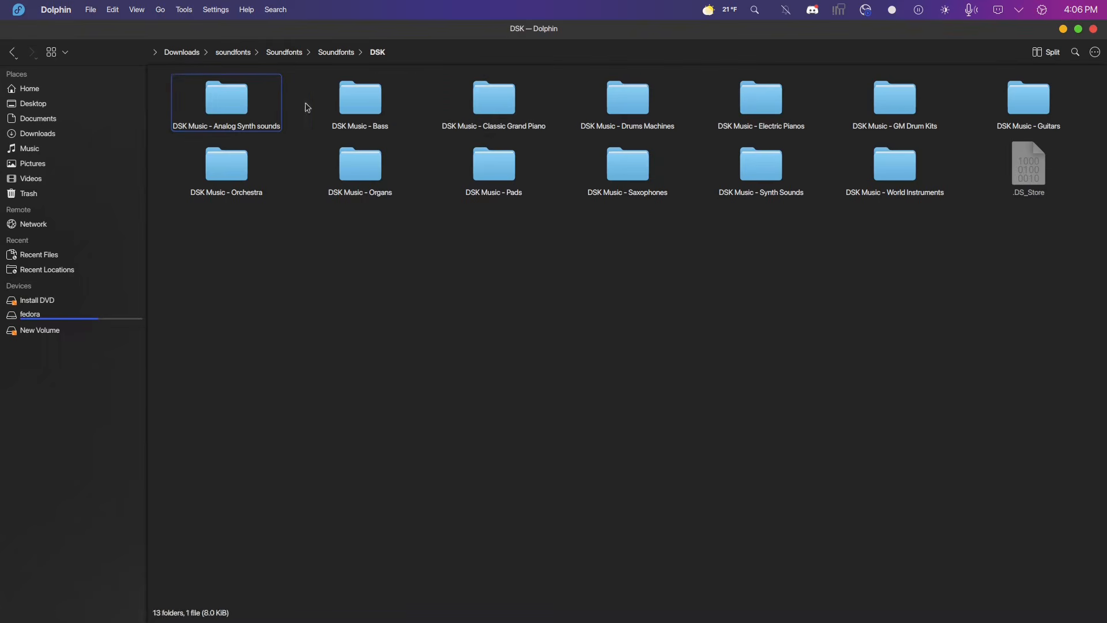
double_click(627, 99)
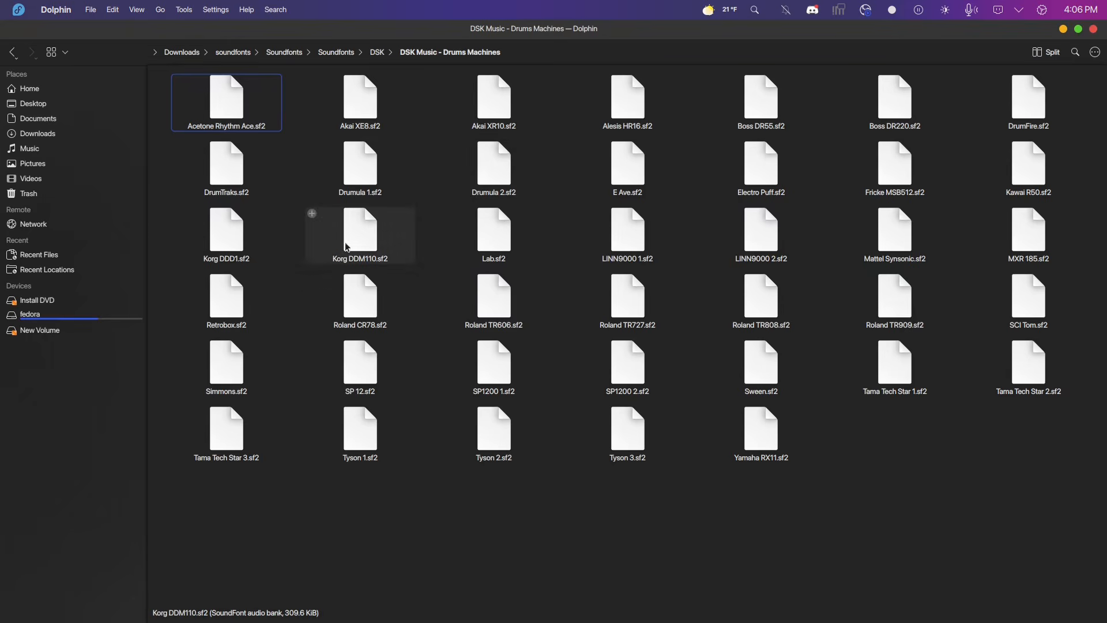
right_click(218, 245)
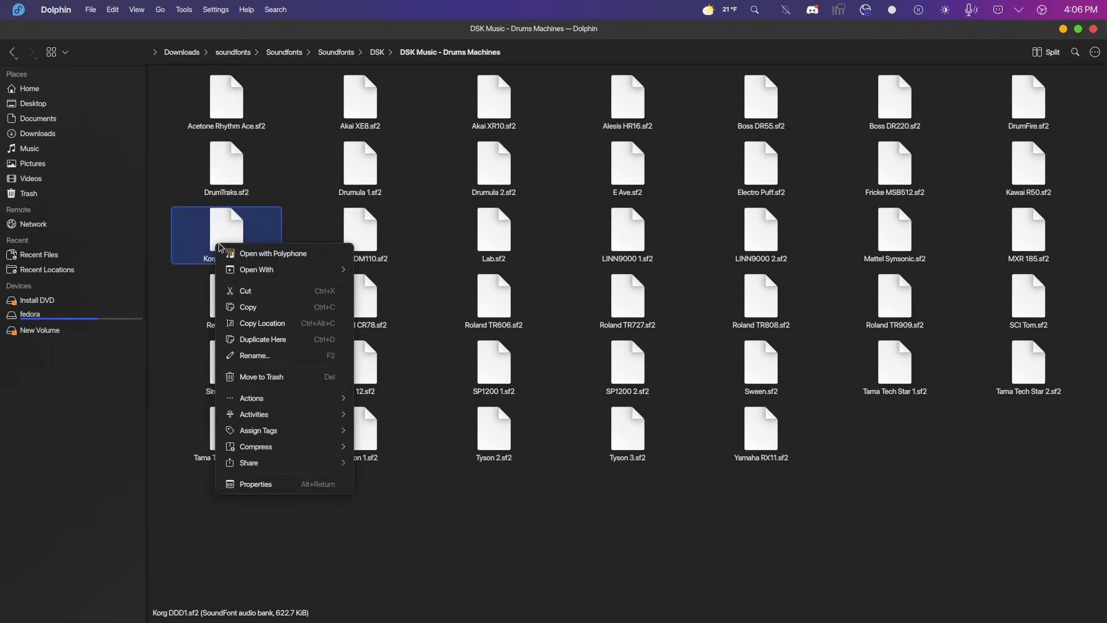
left_click(257, 316)
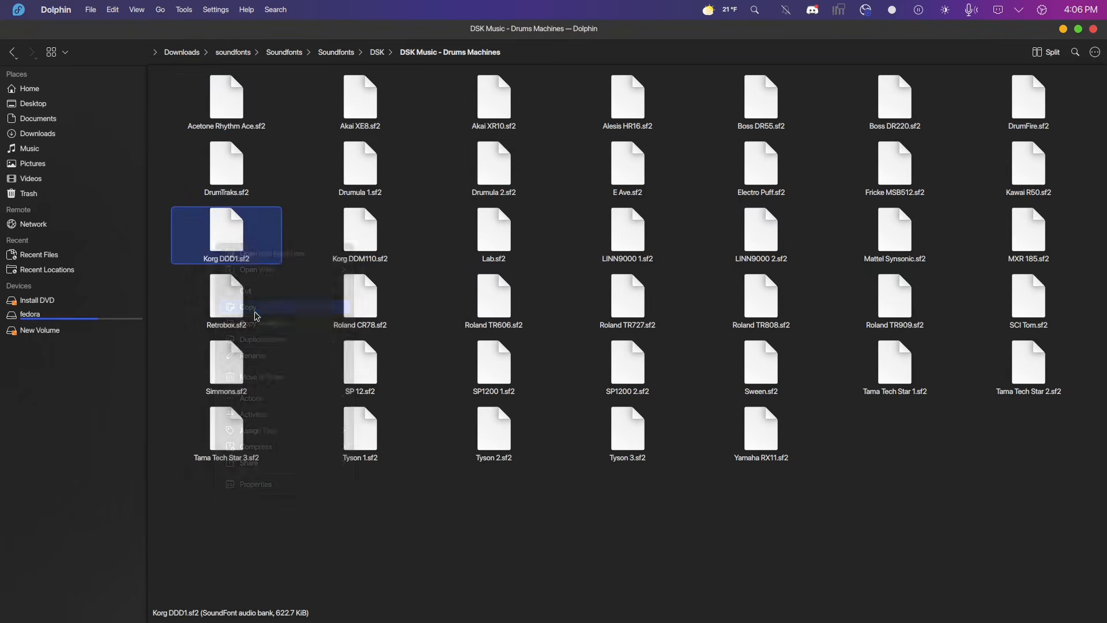
Paste the soundfont into the jdrummer.vst3 Contents/Resources/soundfonts folder in the home directory.
left_click(50, 92)
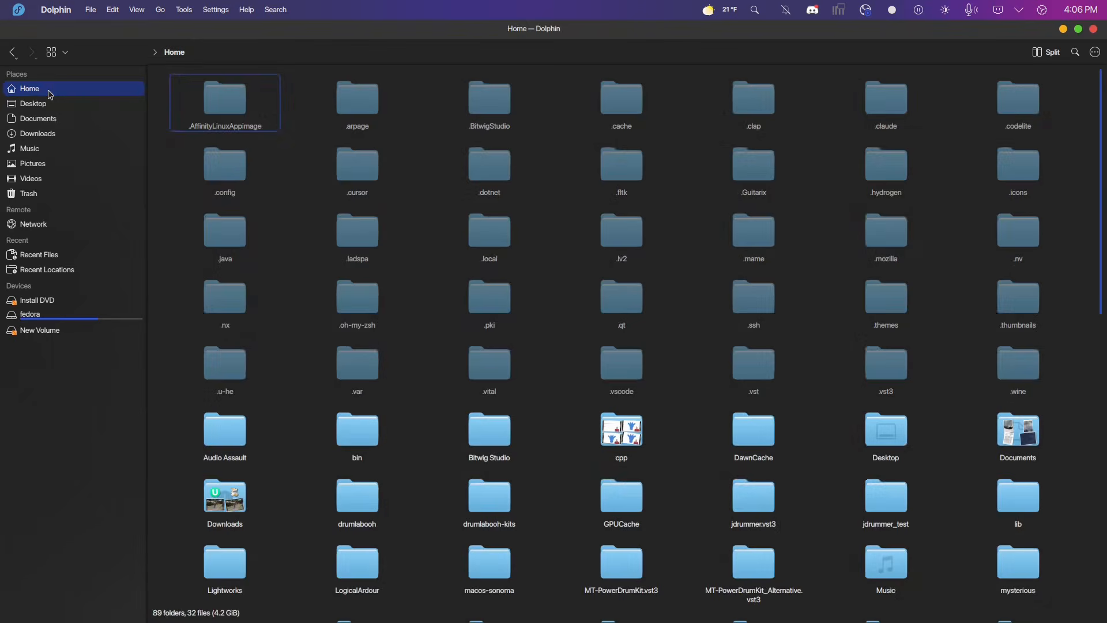
double_click(886, 375)
left_click(1034, 108)
double_click(1034, 108)
left_click(219, 105)
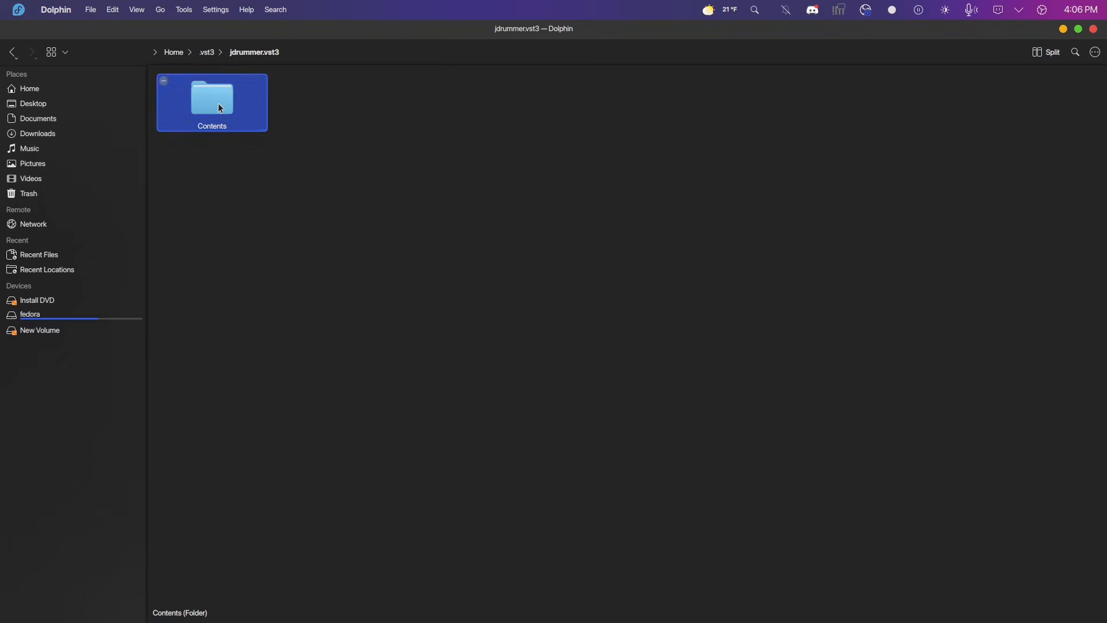
double_click(220, 109)
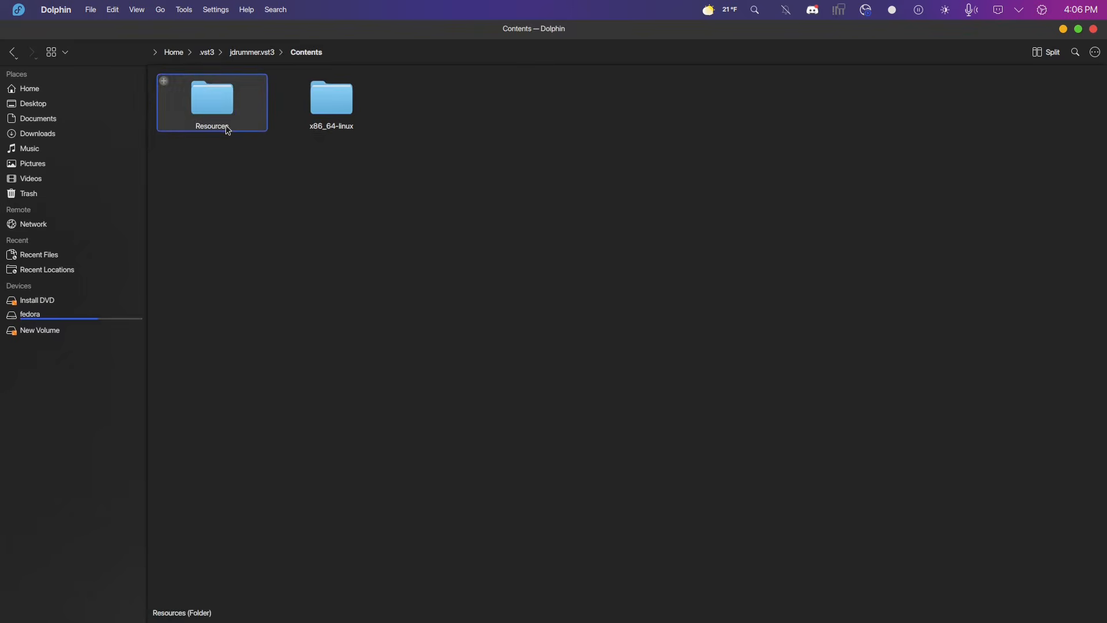
double_click(226, 129)
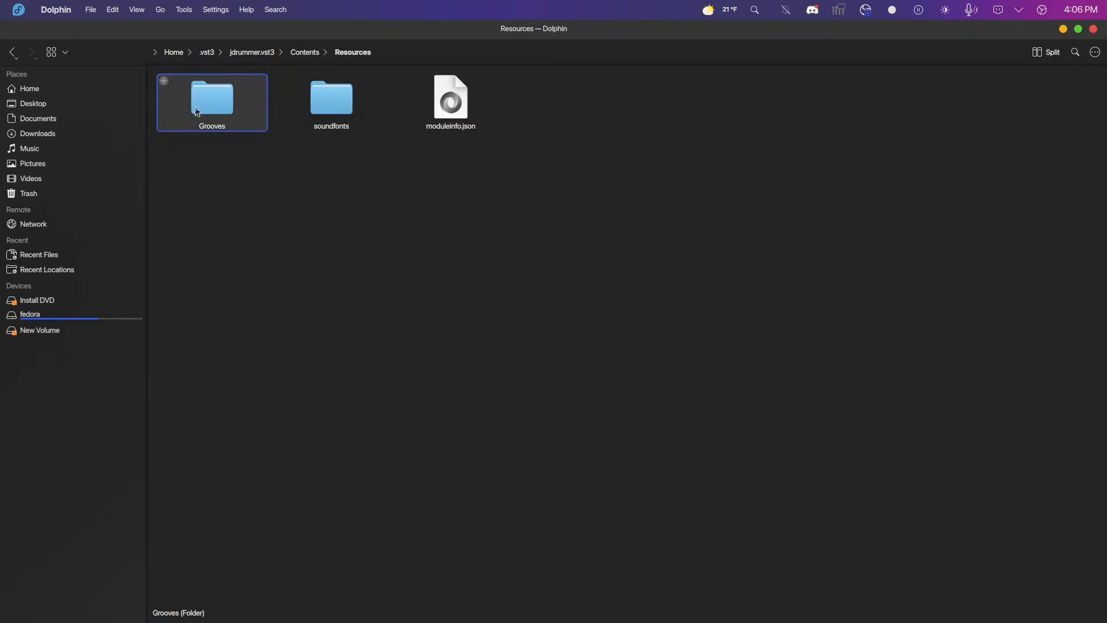
double_click(321, 121)
right_click(460, 398)
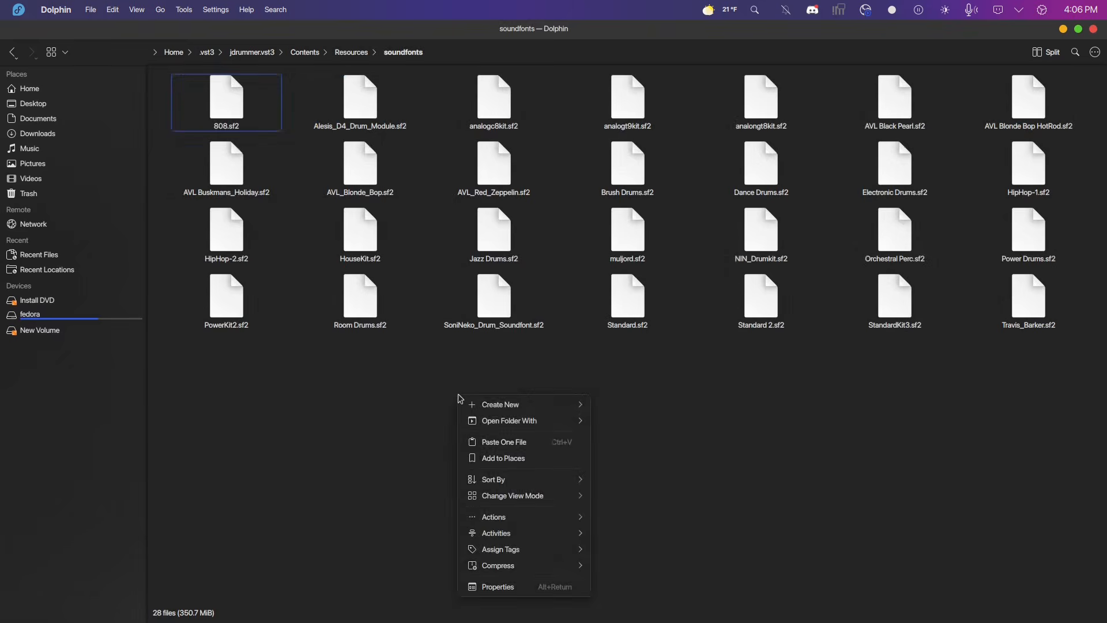
left_click(490, 442)
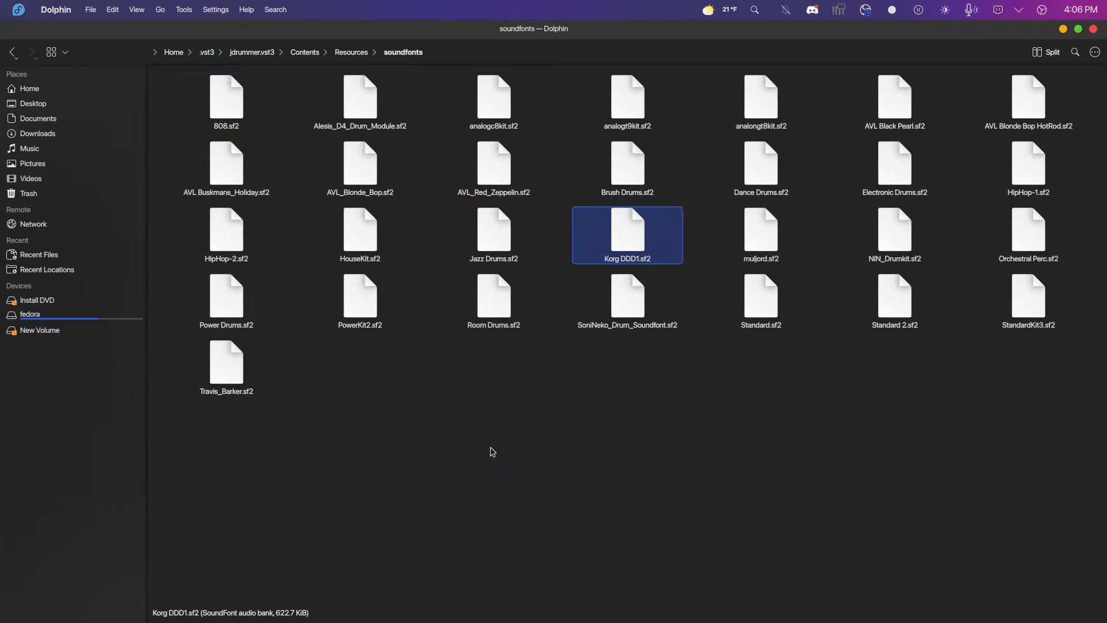
Switch to Ardour and add a new MIDI track using the jdrummer plug-in with automatic output configuration.
left_click(296, 603)
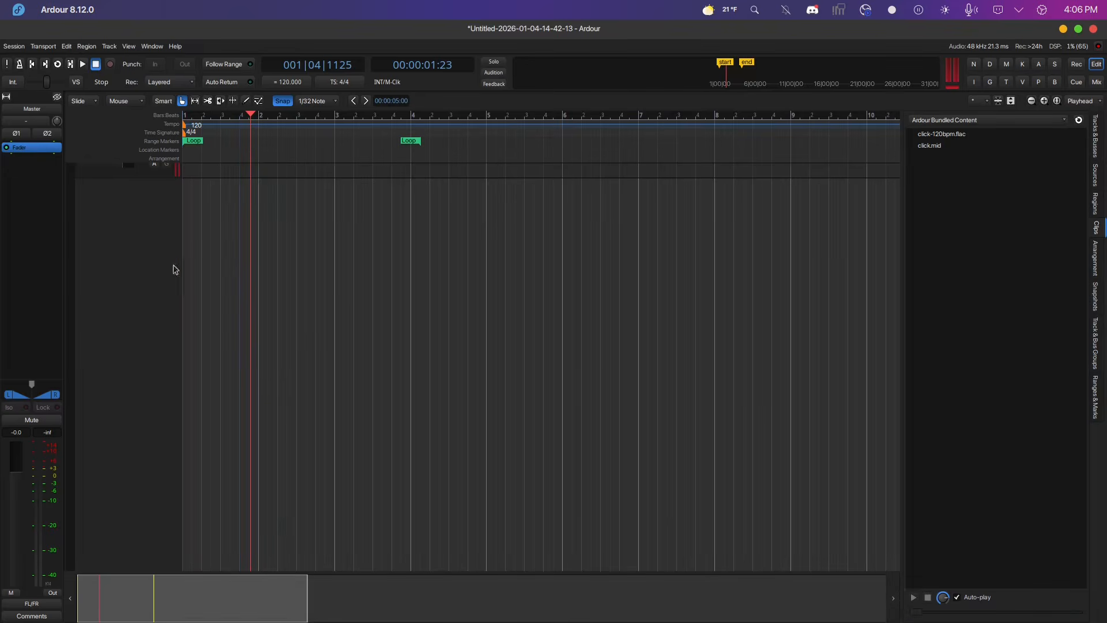
double_click(136, 224)
left_click(361, 364)
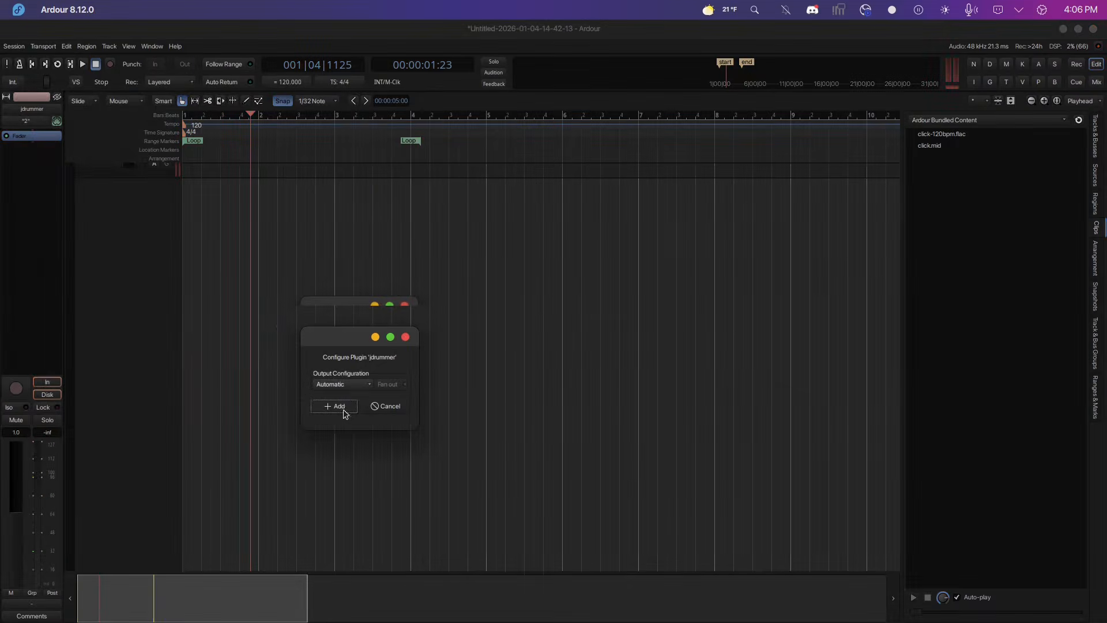
left_click(344, 411)
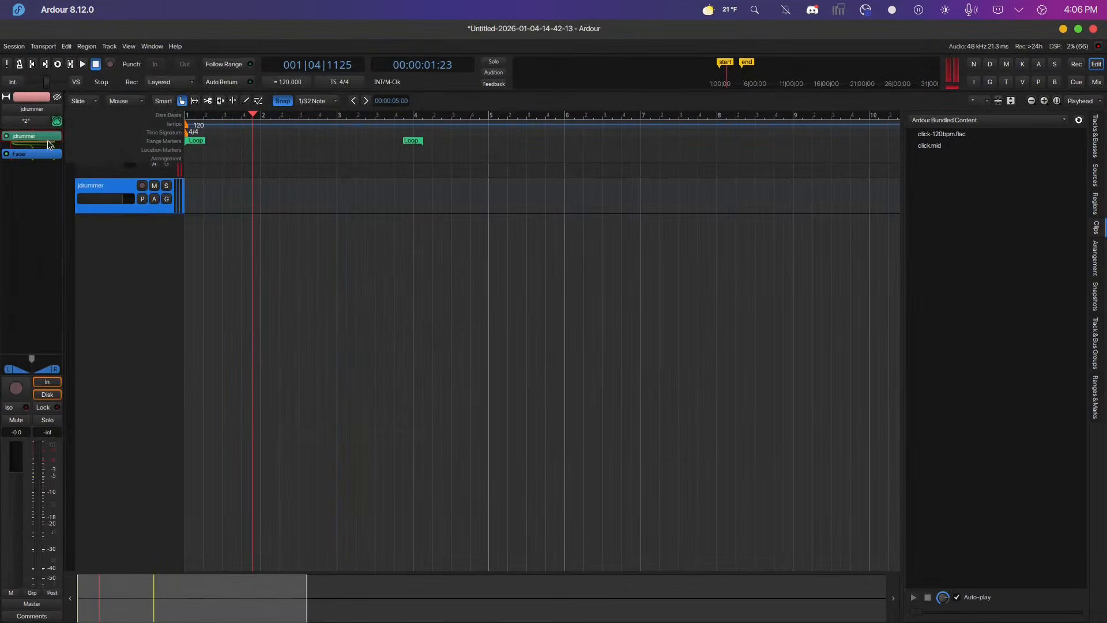
Open the jdrummer plug-in window and load the Korg DDD1 kit.
double_click(48, 140)
left_click(458, 81)
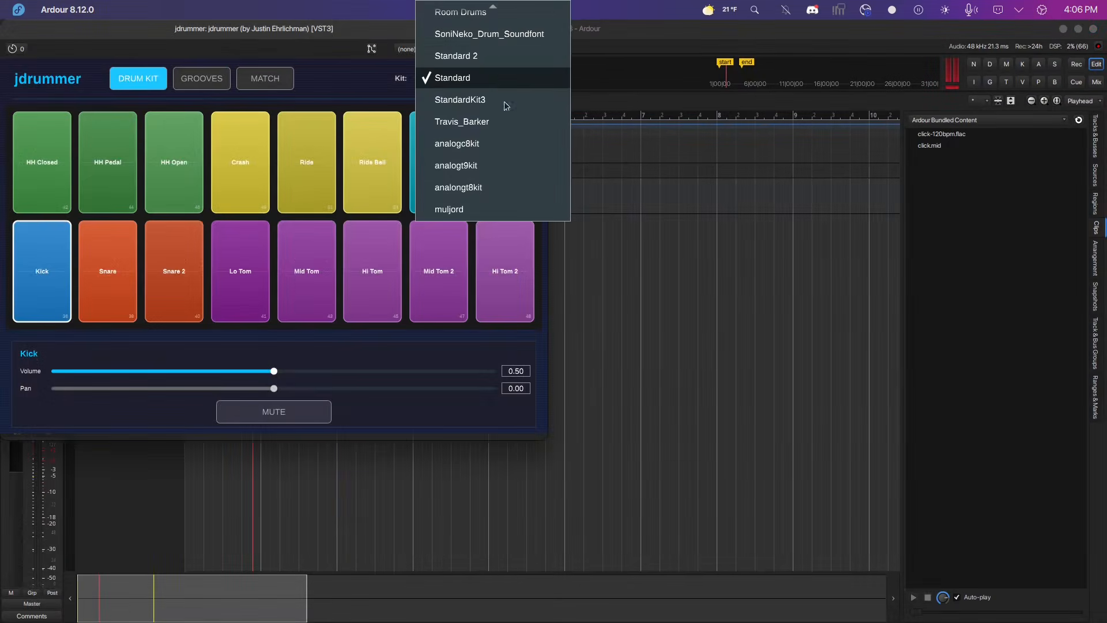
scroll(514, 121, "up", 5)
scroll(520, 139, "up", 1)
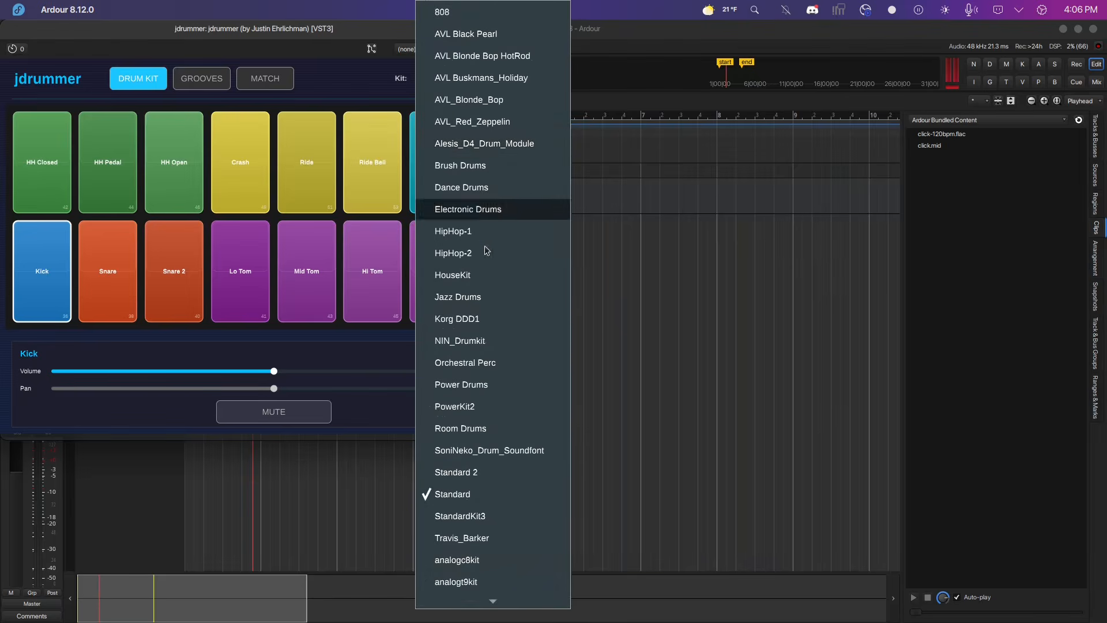
left_click(461, 322)
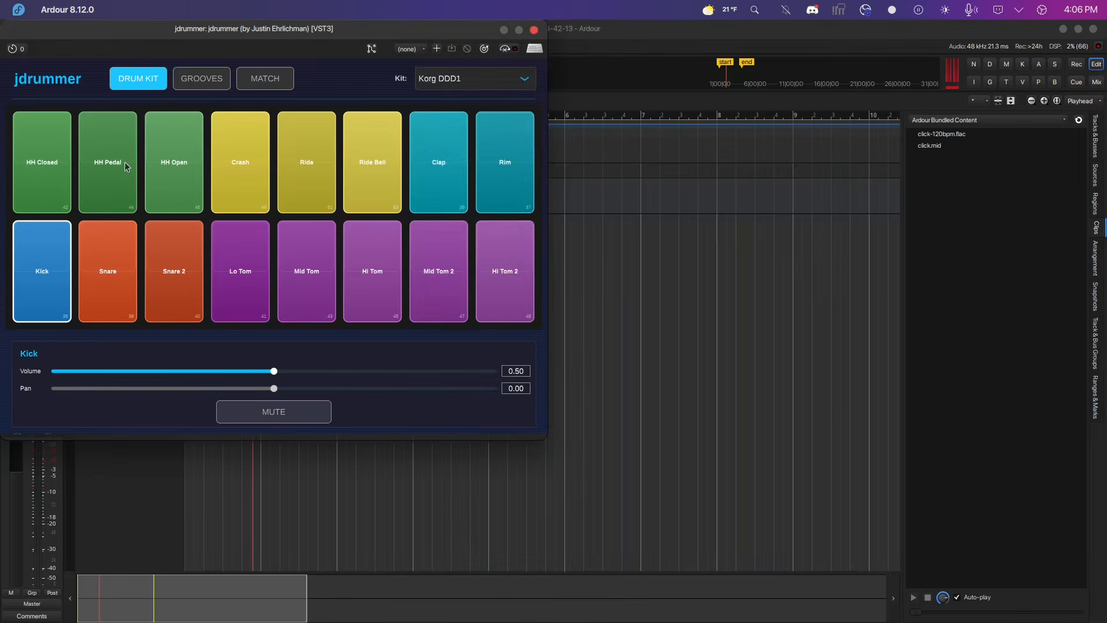
Audition the Korg DDD1 kit by triggering each of its drum pads.
left_click(116, 177)
left_click(180, 176)
left_click(251, 160)
left_click(310, 167)
left_click(370, 172)
left_click(441, 173)
left_click(494, 182)
left_click(450, 261)
left_click(381, 275)
left_click(307, 276)
left_click(240, 278)
left_click(174, 275)
left_click(105, 268)
left_click(51, 272)
left_click(105, 274)
left_click(232, 286)
left_click(370, 287)
left_click(435, 286)
left_click(479, 282)
left_click(487, 184)
left_click(449, 184)
left_click(361, 203)
left_click(320, 199)
left_click(303, 242)
left_click(259, 265)
left_click(243, 155)
left_click(179, 190)
left_click(173, 230)
left_click(105, 268)
left_click(107, 190)
left_click(106, 248)
left_click(55, 242)
left_click(44, 257)
left_click(107, 269)
left_click(173, 277)
left_click(240, 277)
left_click(238, 193)
left_click(243, 264)
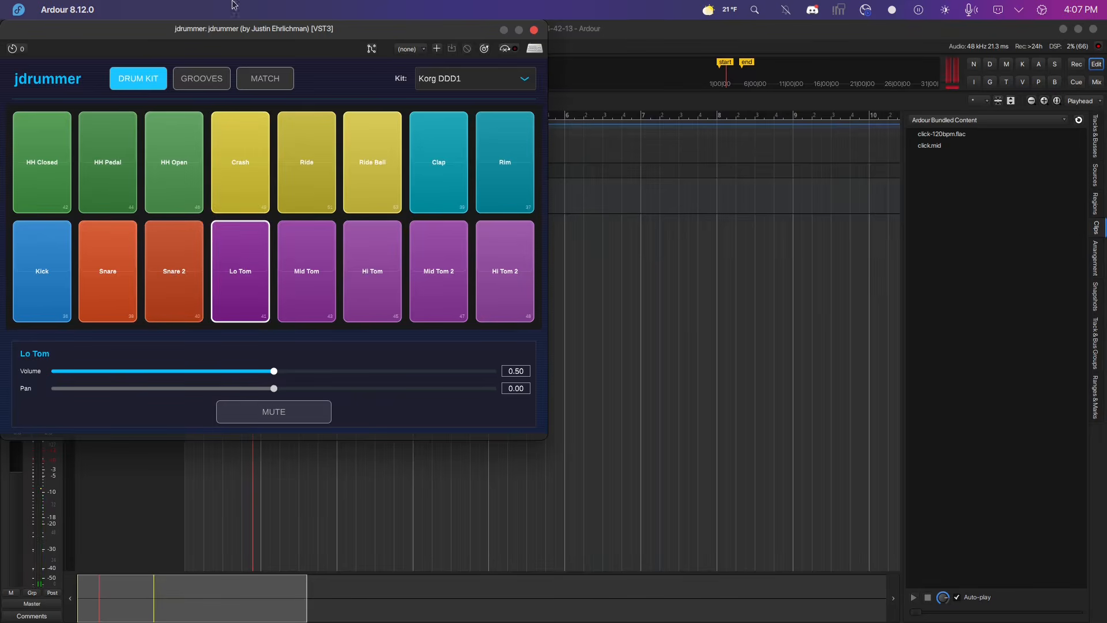
Open the Grooves page and preview the Basicbeat_0001 groove in a loop.
left_click(202, 81)
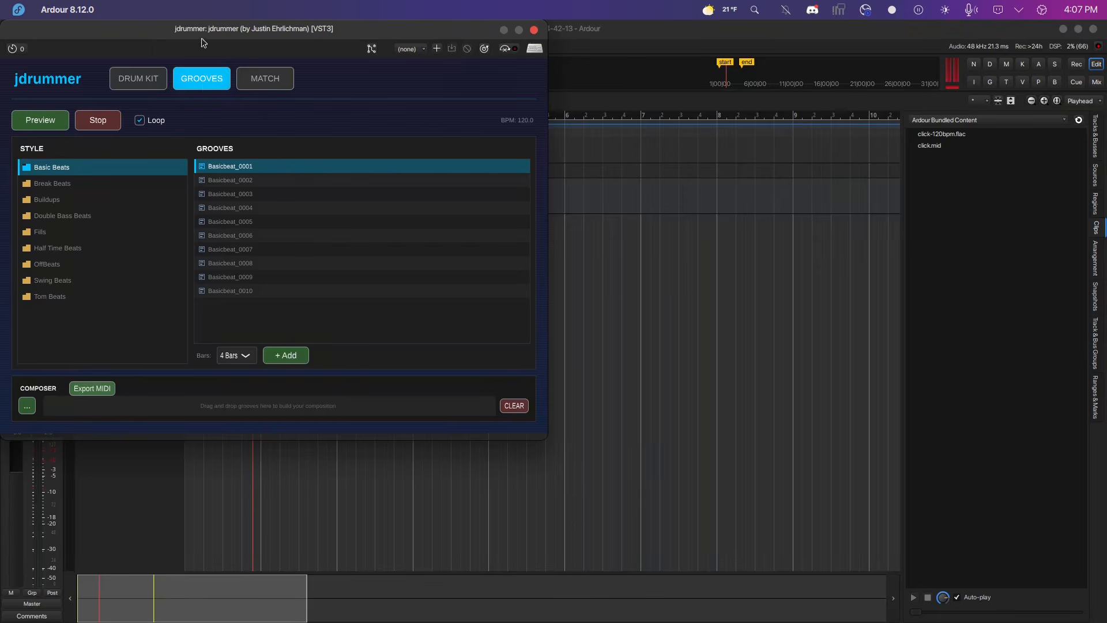
left_click_drag(192, 37, 570, 136)
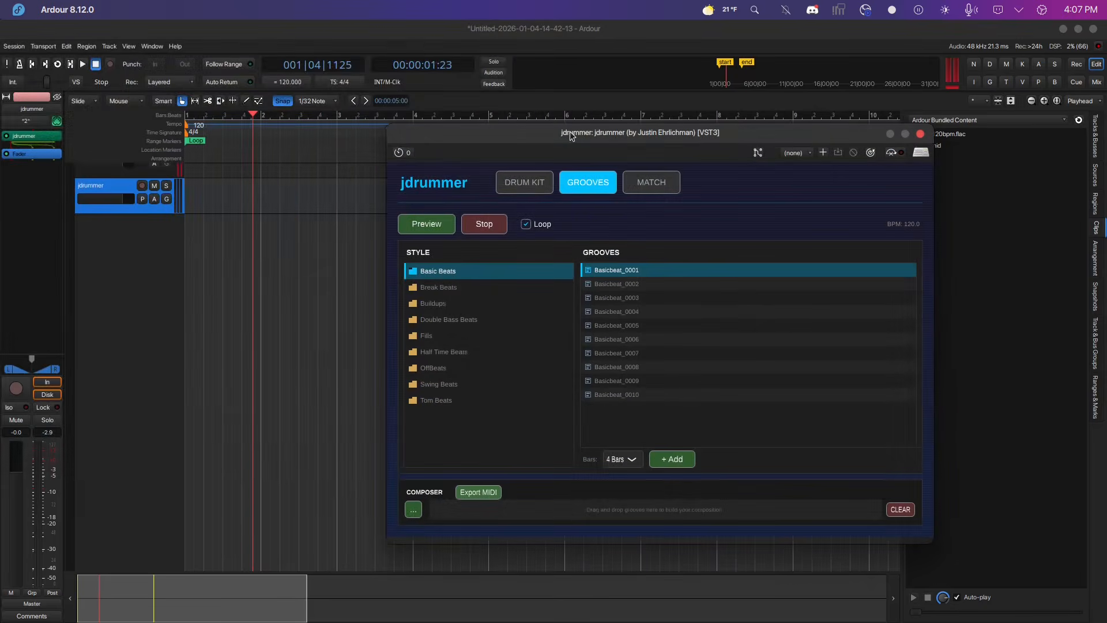
left_click(416, 227)
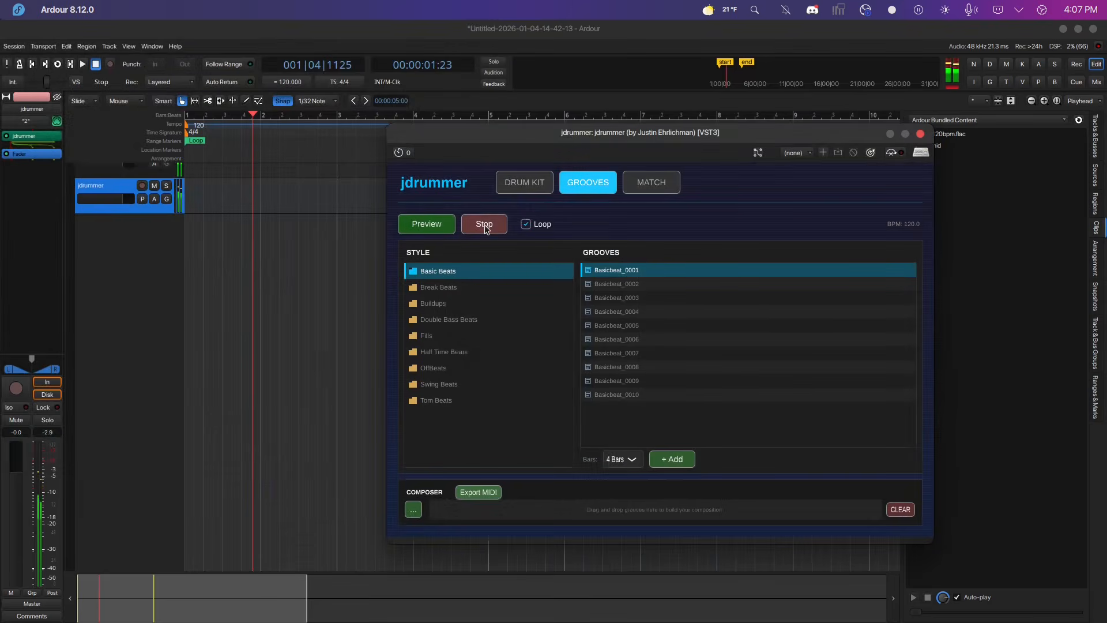
Try the Power Drums and Room Drums kits while the groove preview plays.
left_click(524, 182)
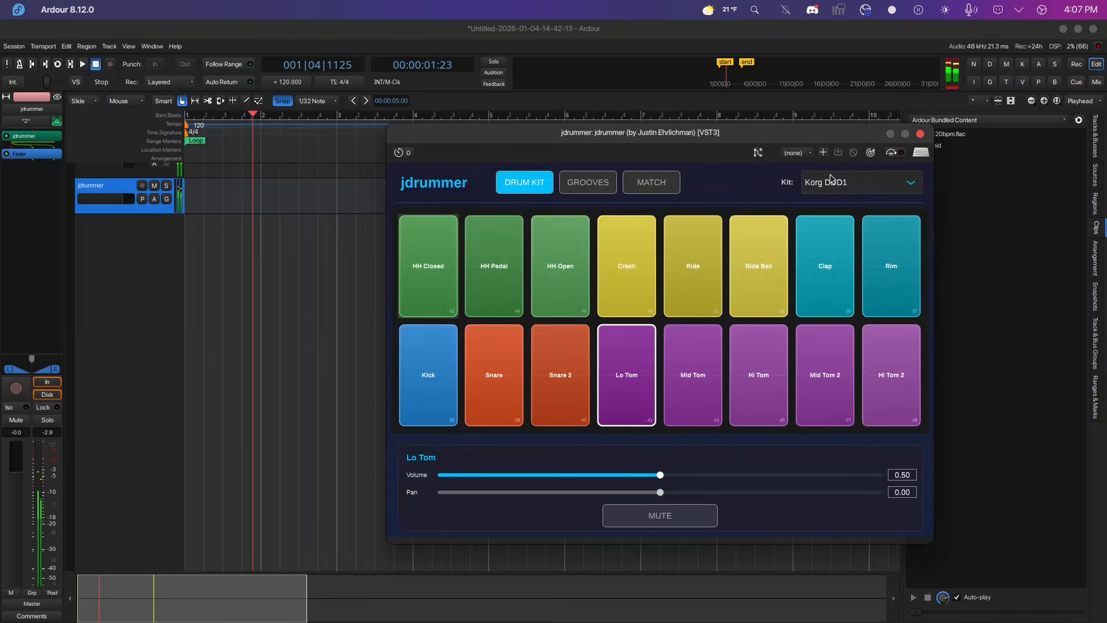
left_click(877, 194)
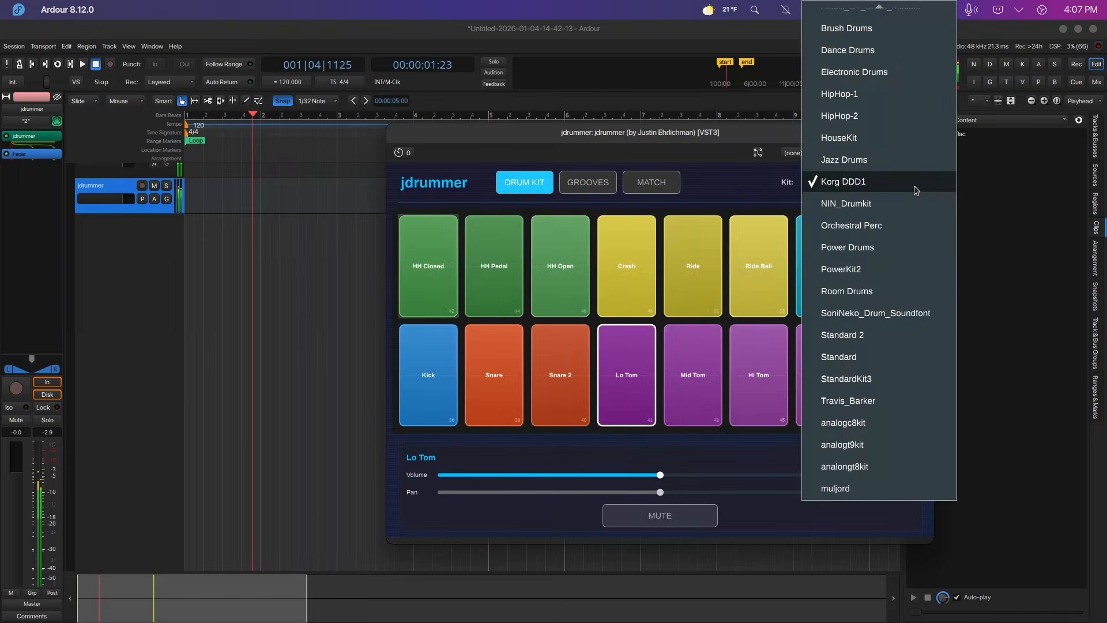
left_click(928, 240)
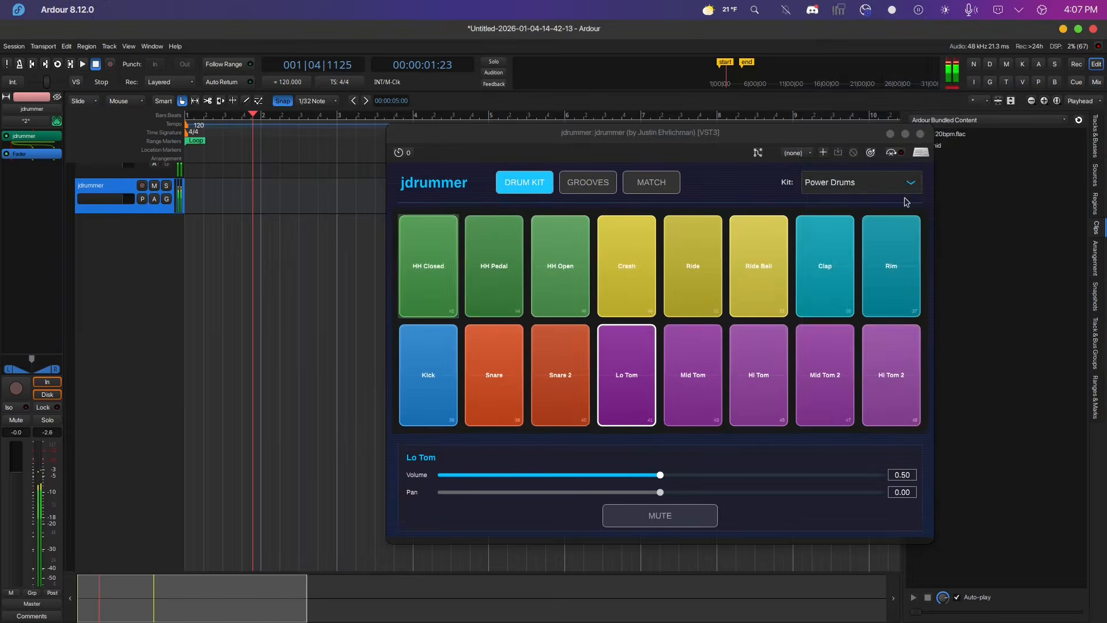
left_click(908, 182)
left_click(886, 223)
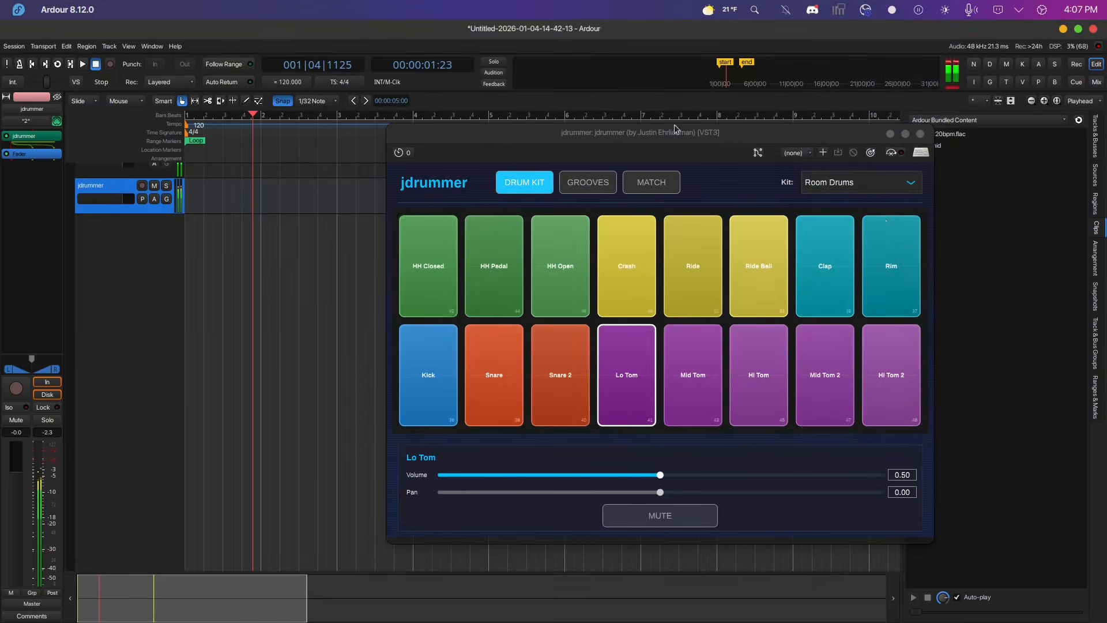
Stop the preview and drag the Basicbeat_0003 groove onto the jdrummer track at bar 1.
left_click(588, 182)
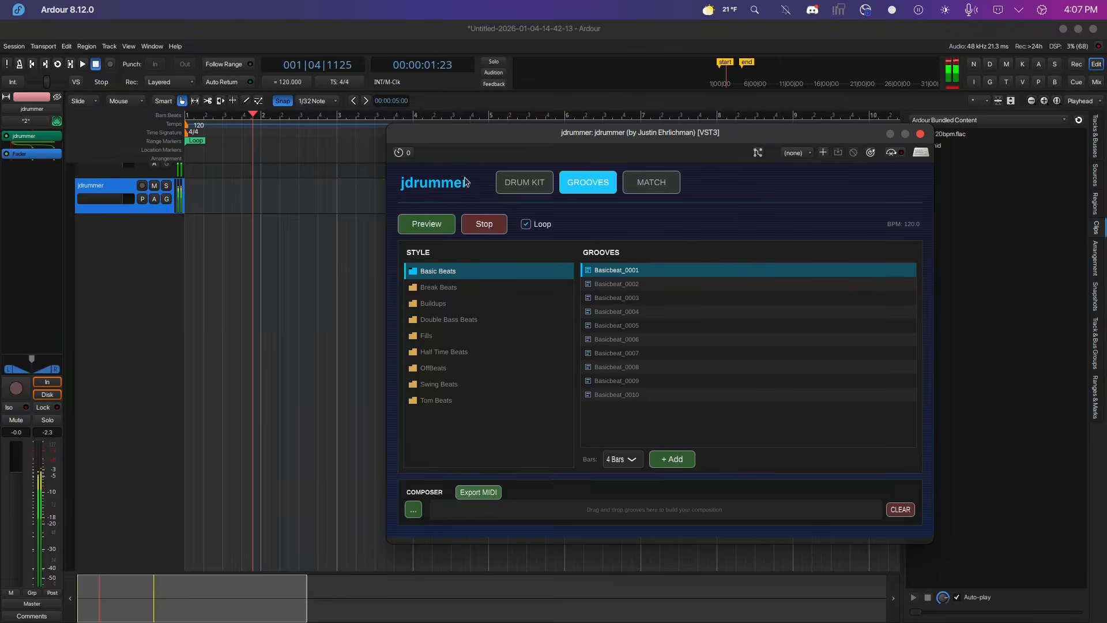
left_click(489, 230)
left_click(621, 300)
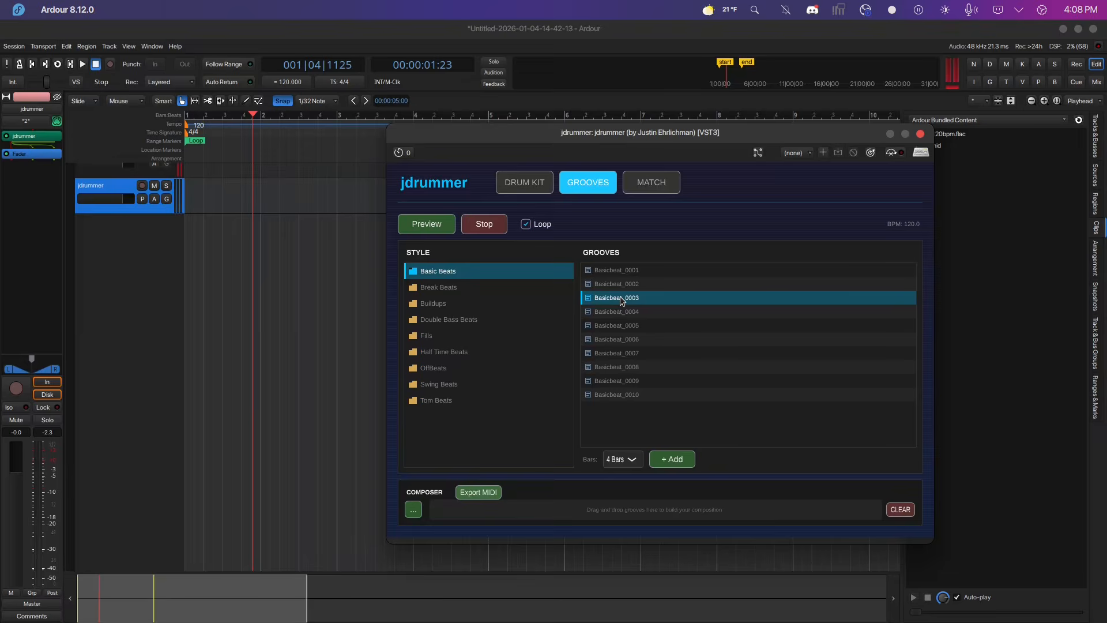
left_click_drag(616, 301, 249, 188)
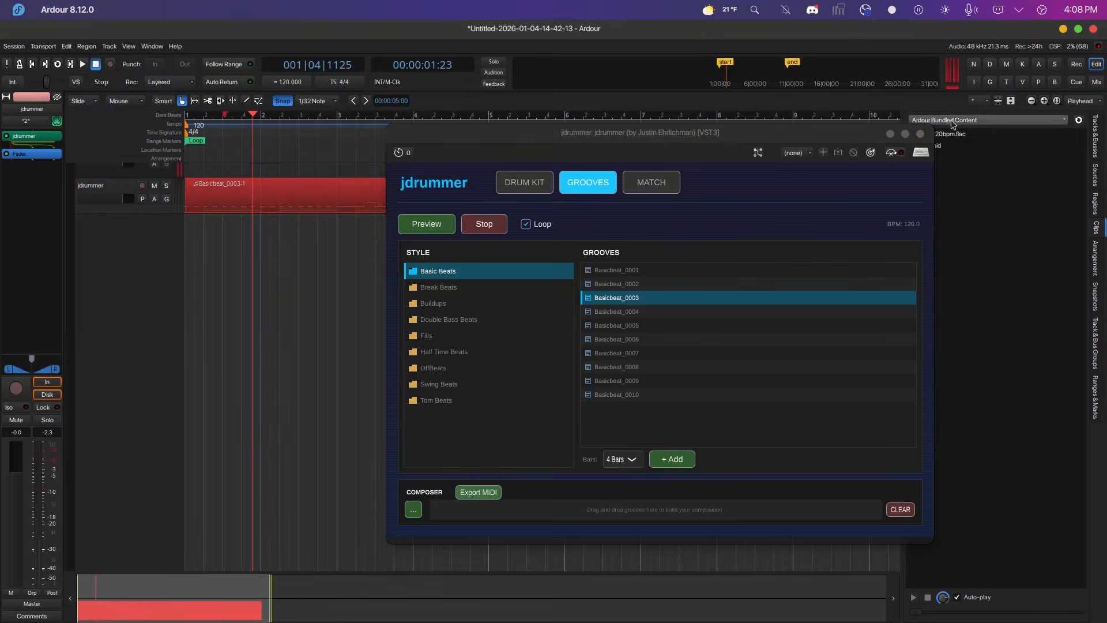
Loop-play the Basicbeat_0003 region on the track and stop the transport.
left_click(920, 134)
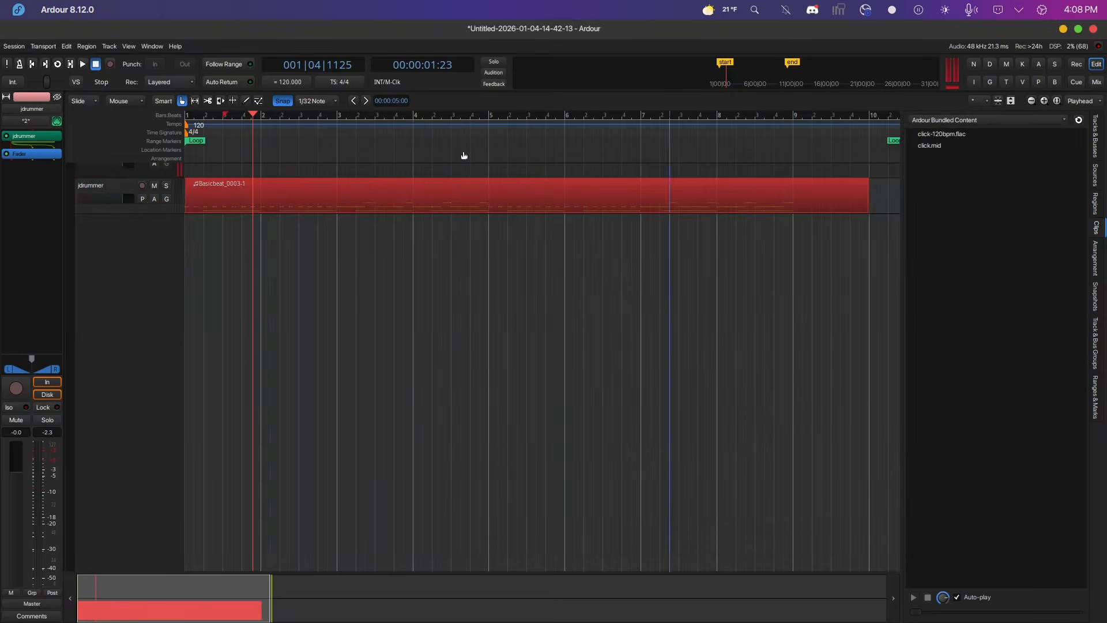
right_click(339, 204)
mouse_move(404, 205)
left_click(476, 255)
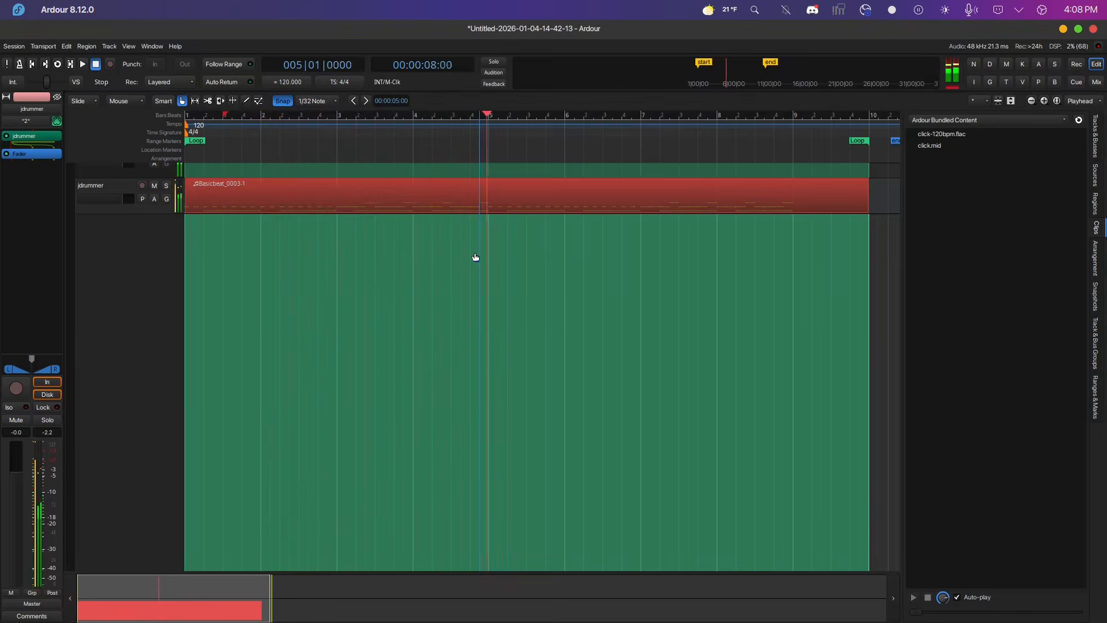
left_click(96, 66)
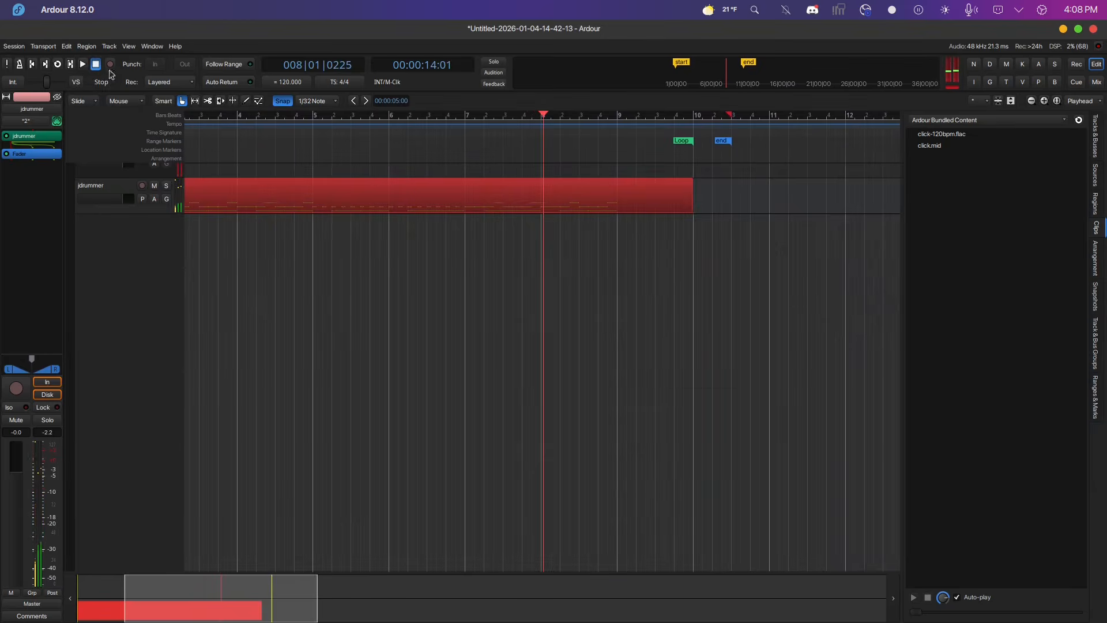
Return the playhead to the session start and delete the groove region.
key("Home")
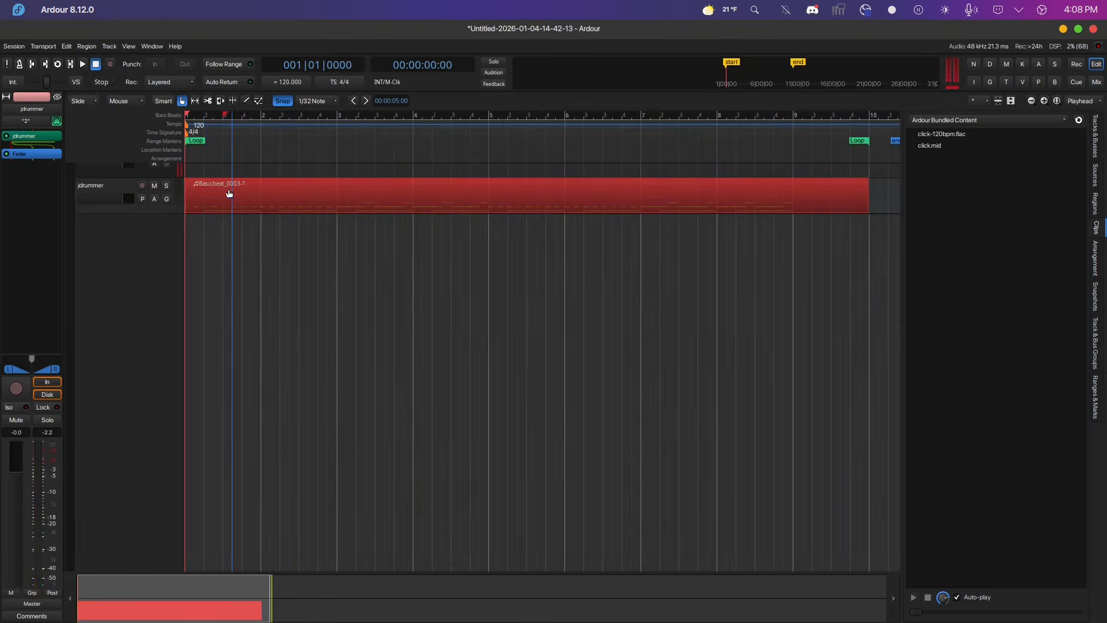
key("Delete")
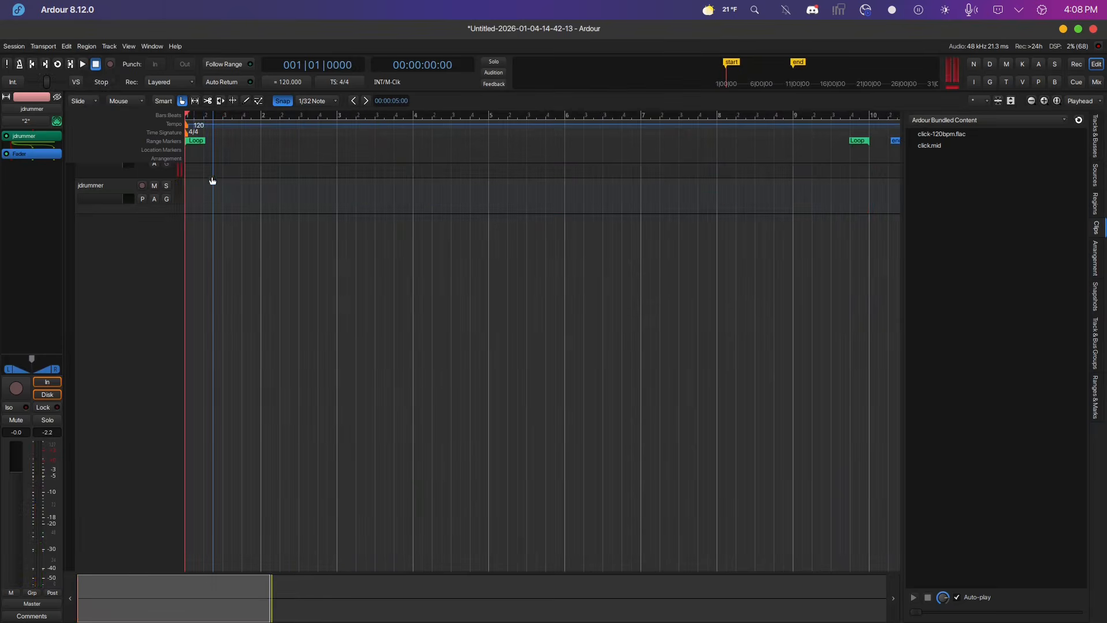
Reopen jdrummer and add the 4-bar Basicbeat_0001 groove to the composer.
double_click(28, 138)
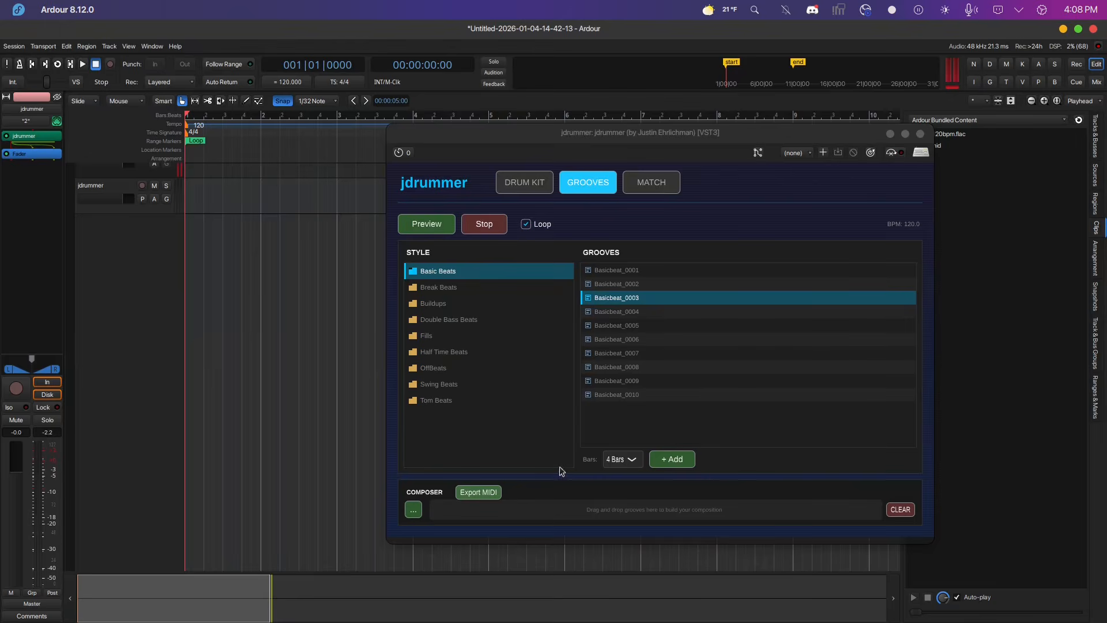
left_click(625, 462)
left_click(625, 461)
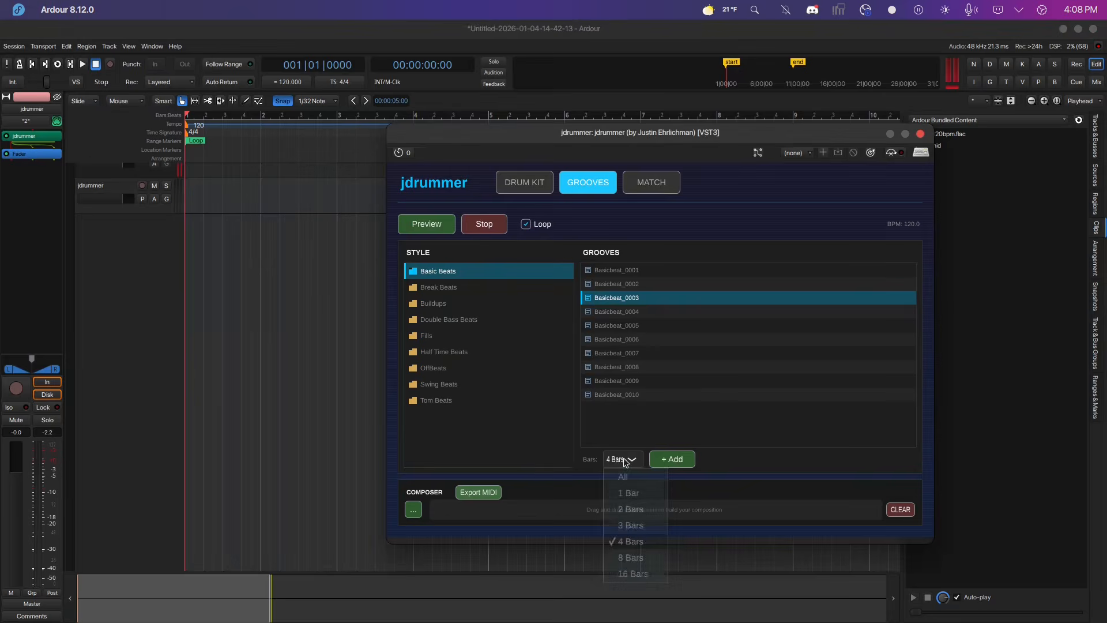
left_click(626, 270)
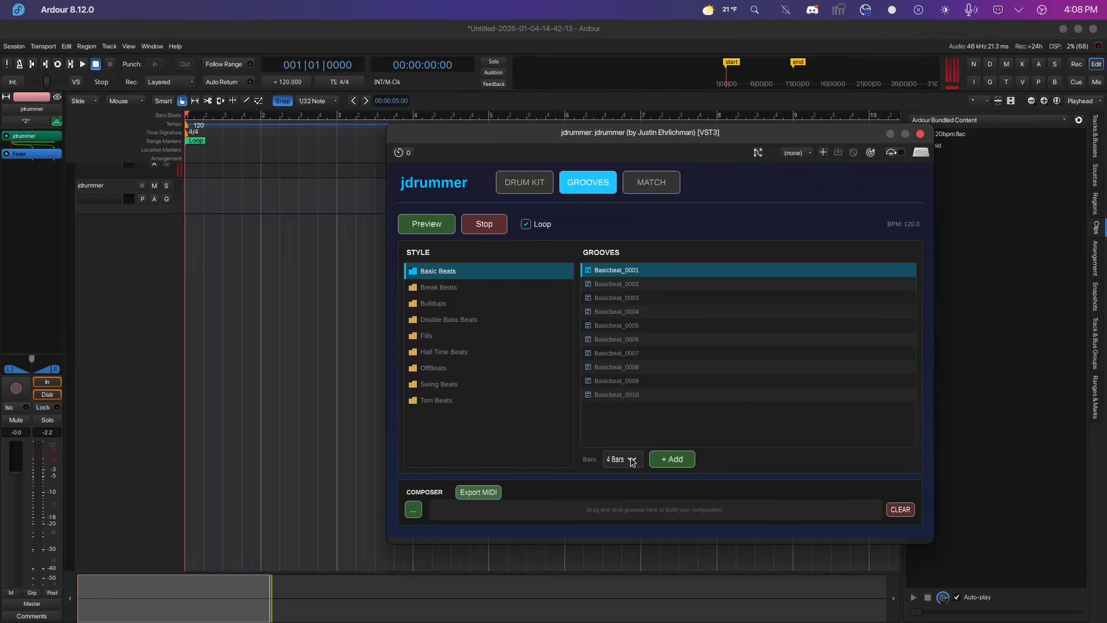
left_click(684, 460)
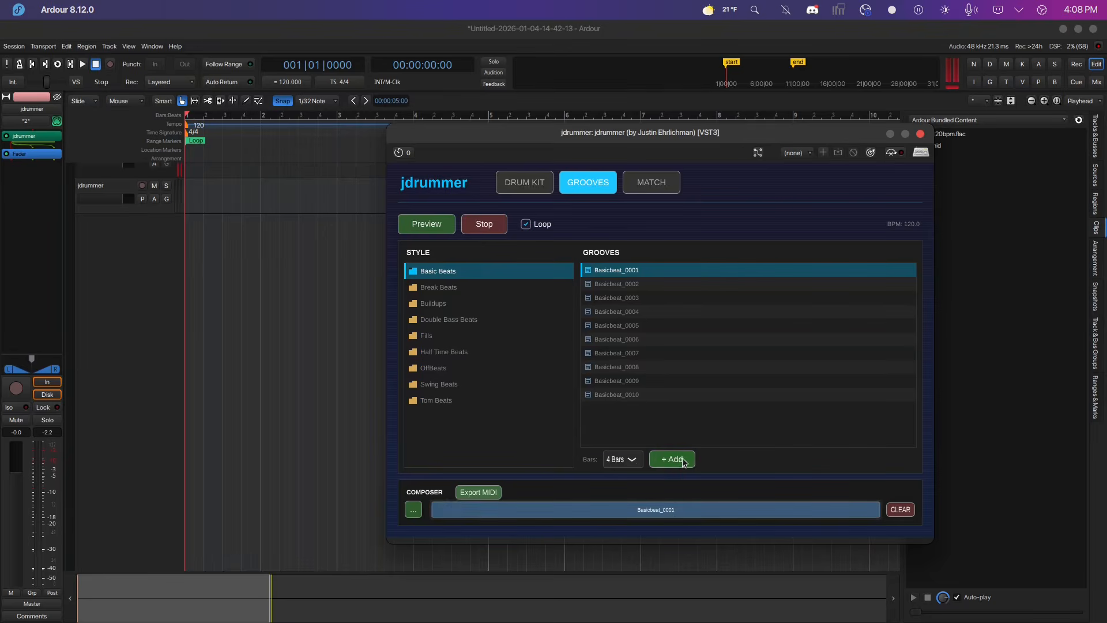
Add Breakbeat_0001 from Break Beats to the composer with the length set to 2 Bars.
left_click(447, 289)
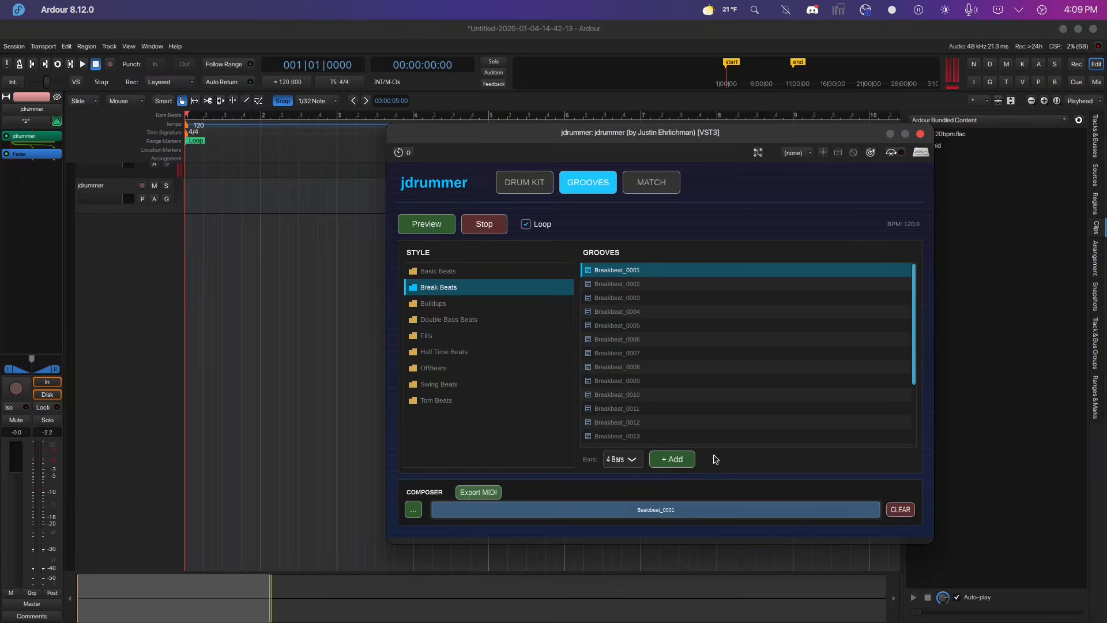
left_click(630, 461)
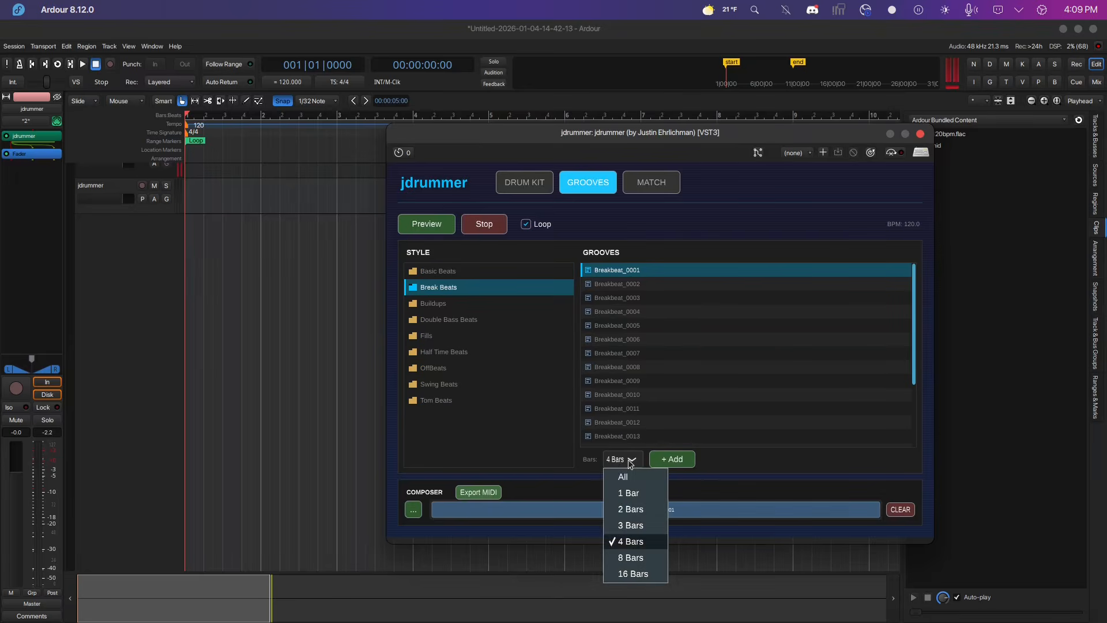
left_click(631, 509)
left_click(671, 460)
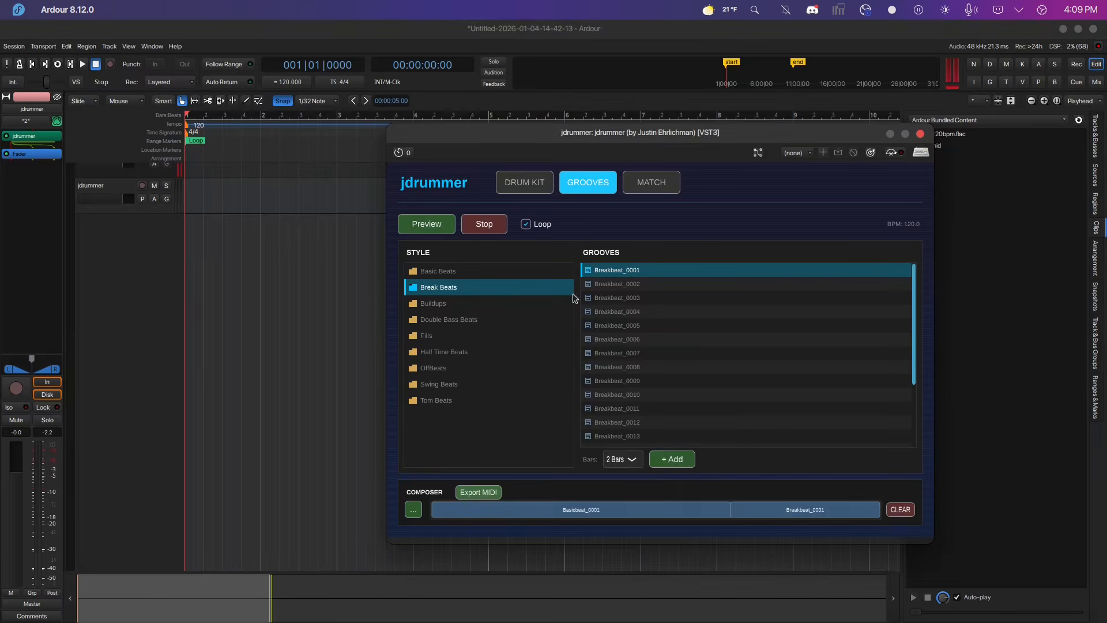
Add the fill_0006 groove from the Fills style to the composer.
left_click(417, 338)
left_click(610, 340)
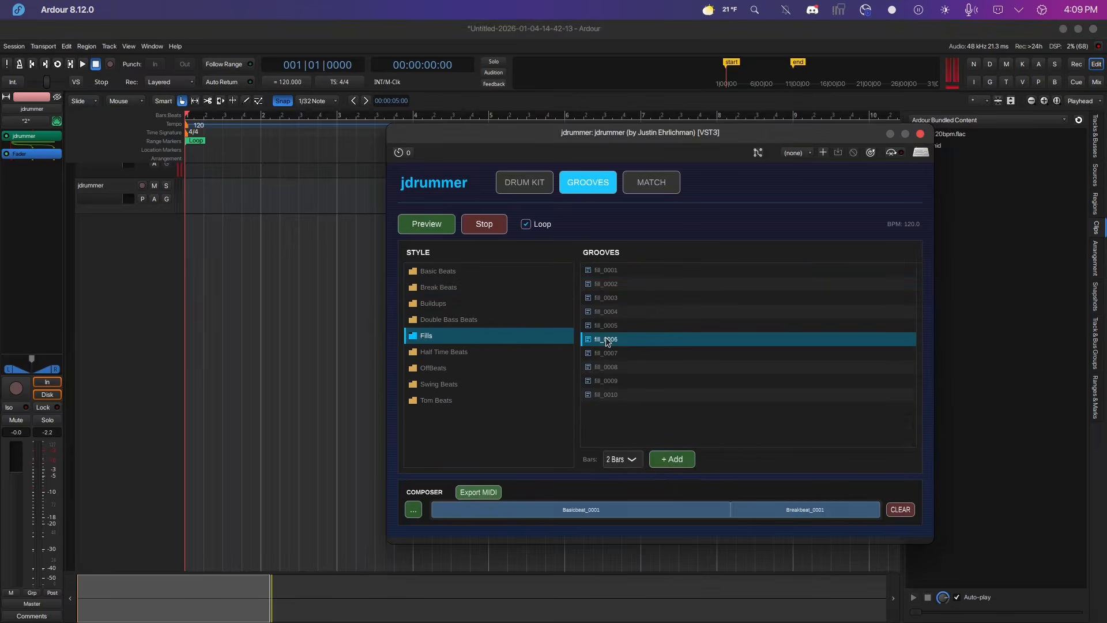
left_click(661, 461)
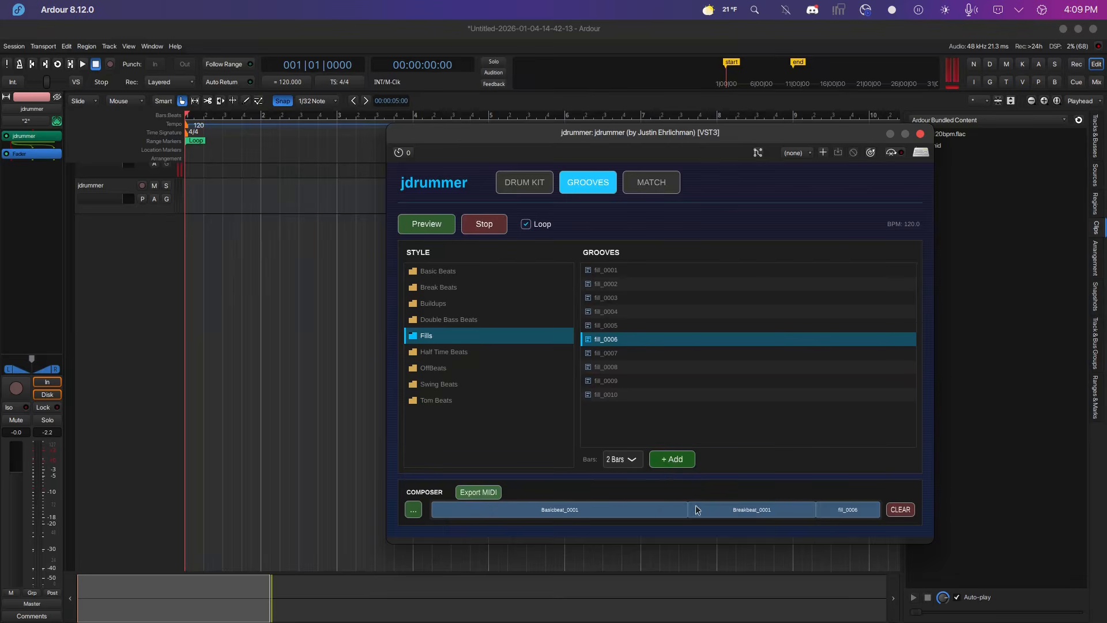
Drag the composer's composition onto the jdrummer track at bar 1.
left_click_drag(668, 513, 258, 191)
left_click_drag(498, 125, 467, 102)
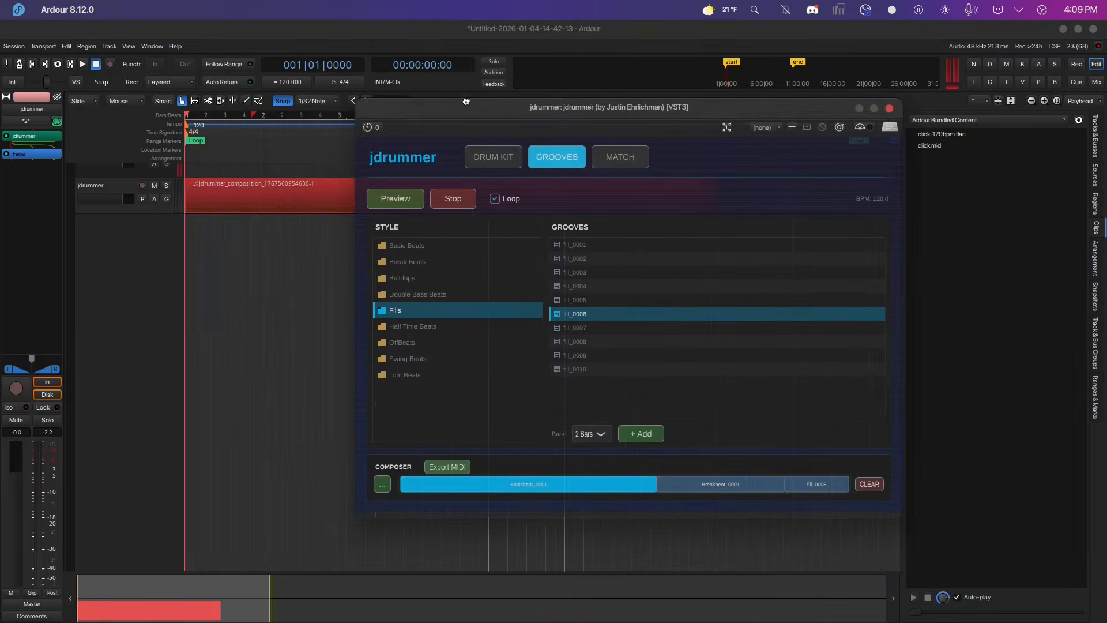
Loop-play the composition region on the track.
right_click(298, 199)
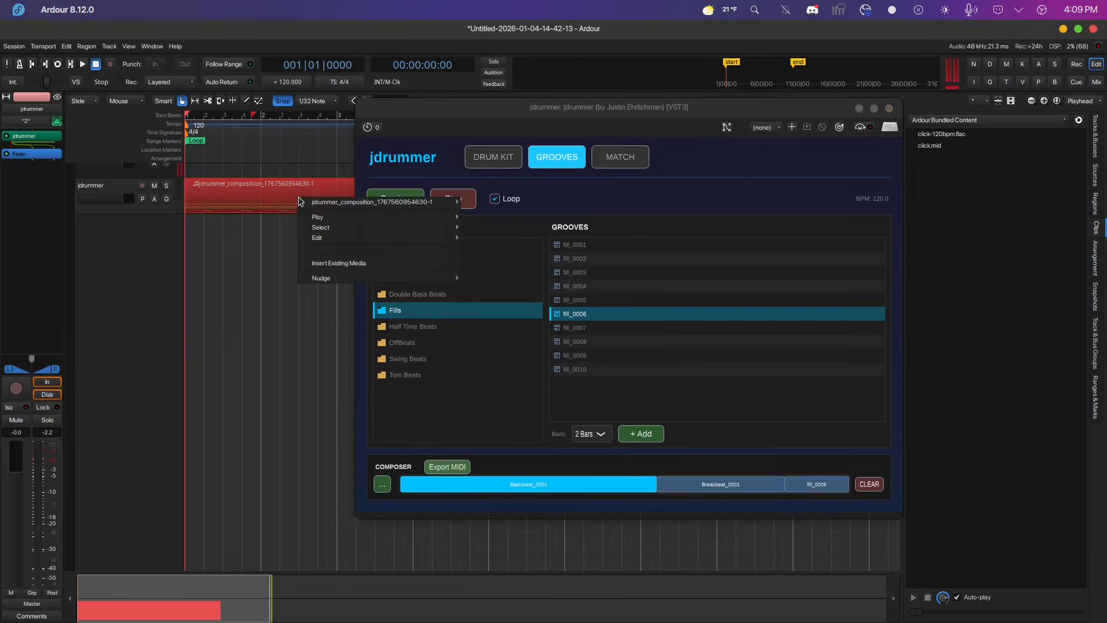
mouse_move(306, 202)
left_click(518, 254)
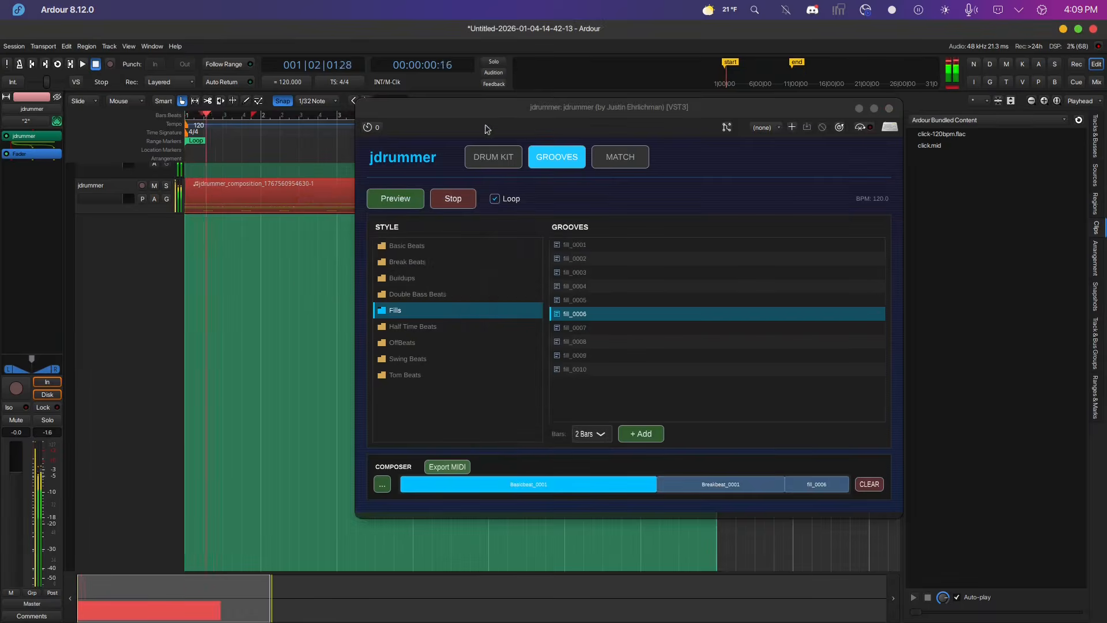
Open the drum kit view and switch the kit to Power Drums.
left_click(485, 159)
left_click(776, 163)
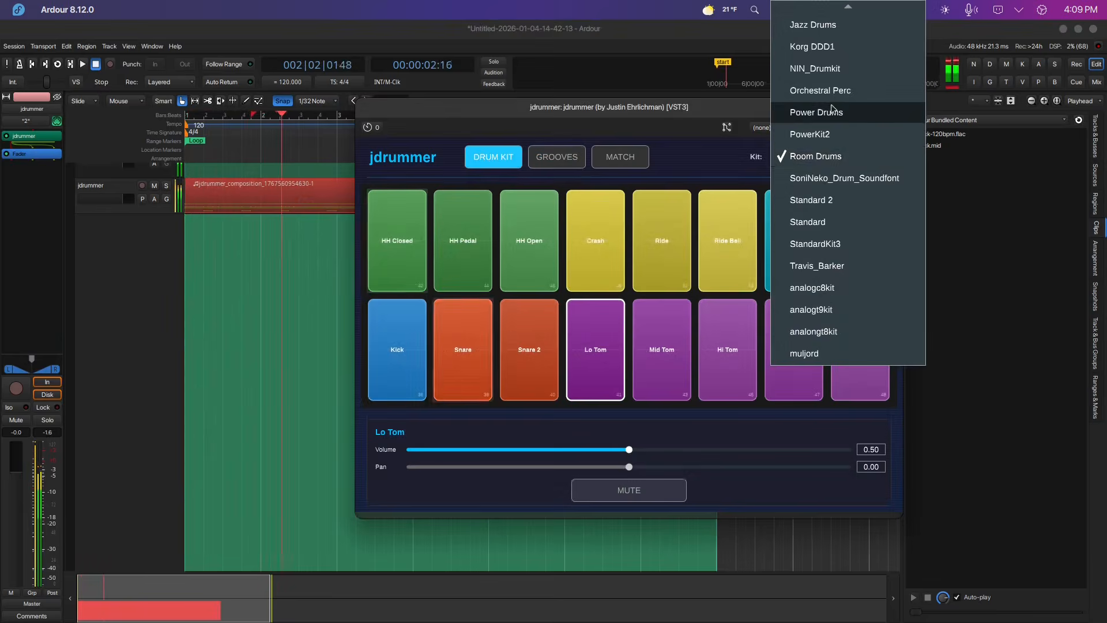
left_click(854, 109)
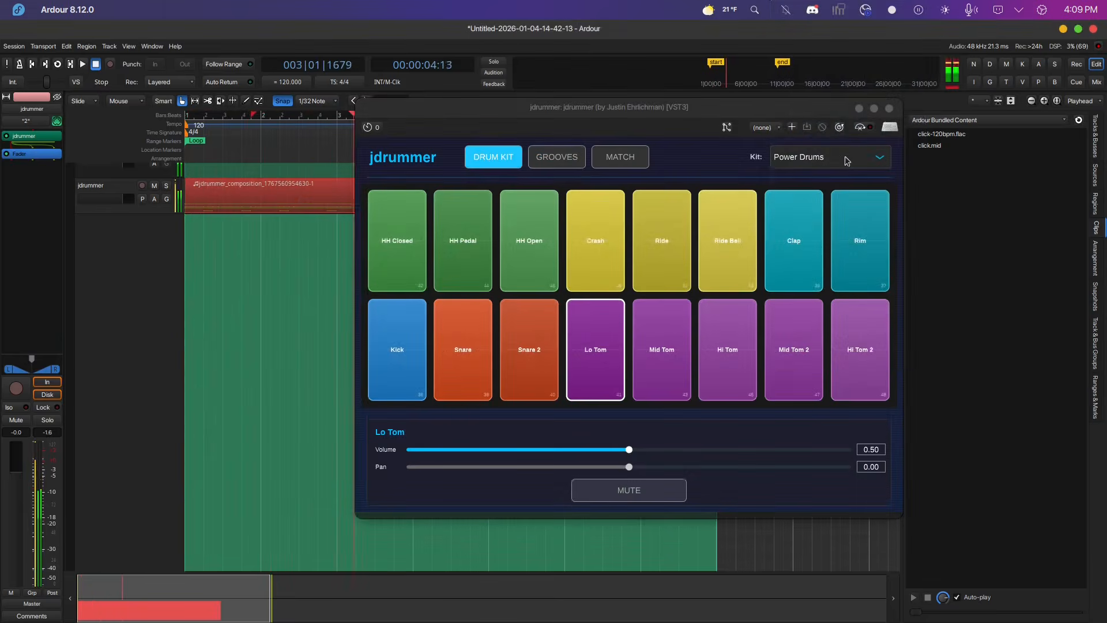
Stop the looping playback of the session.
left_click_drag(675, 105, 835, 171)
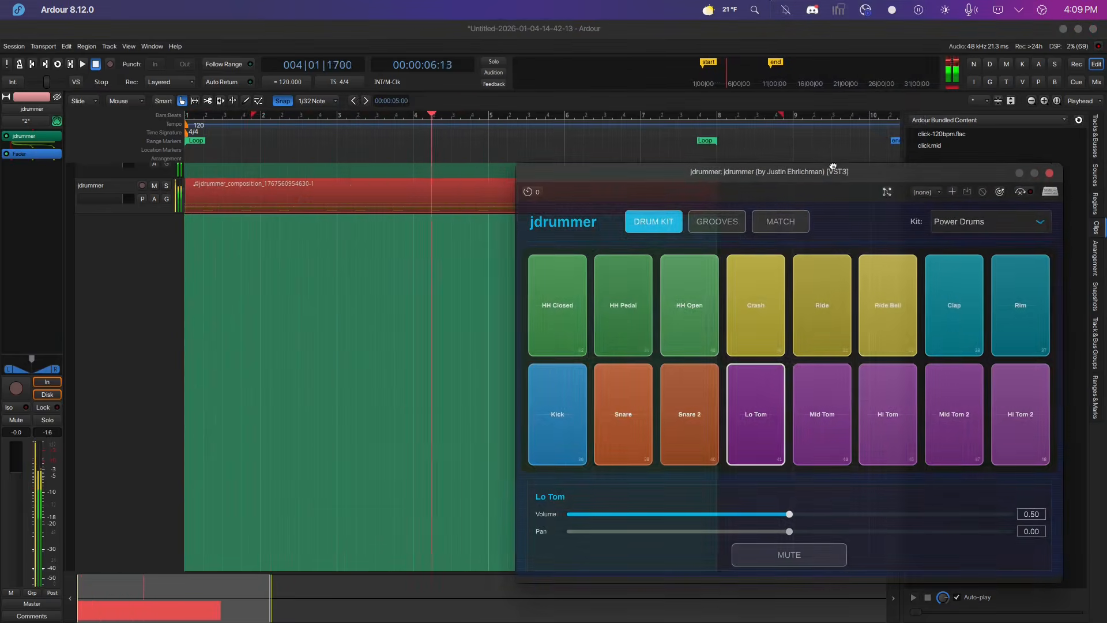
left_click(93, 66)
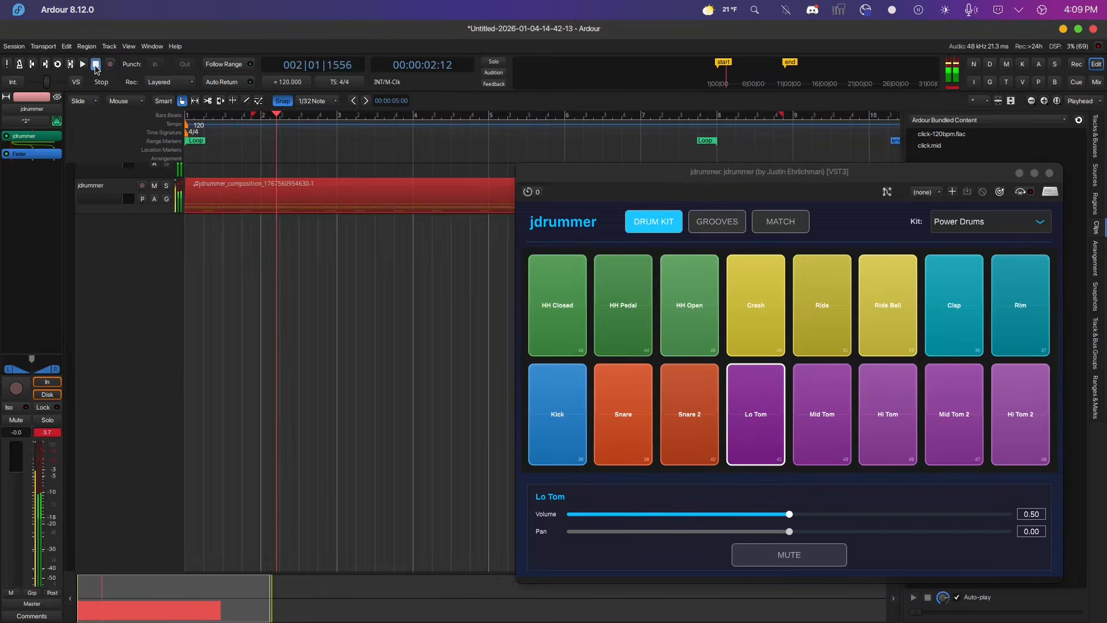
left_click_drag(752, 186, 658, 169)
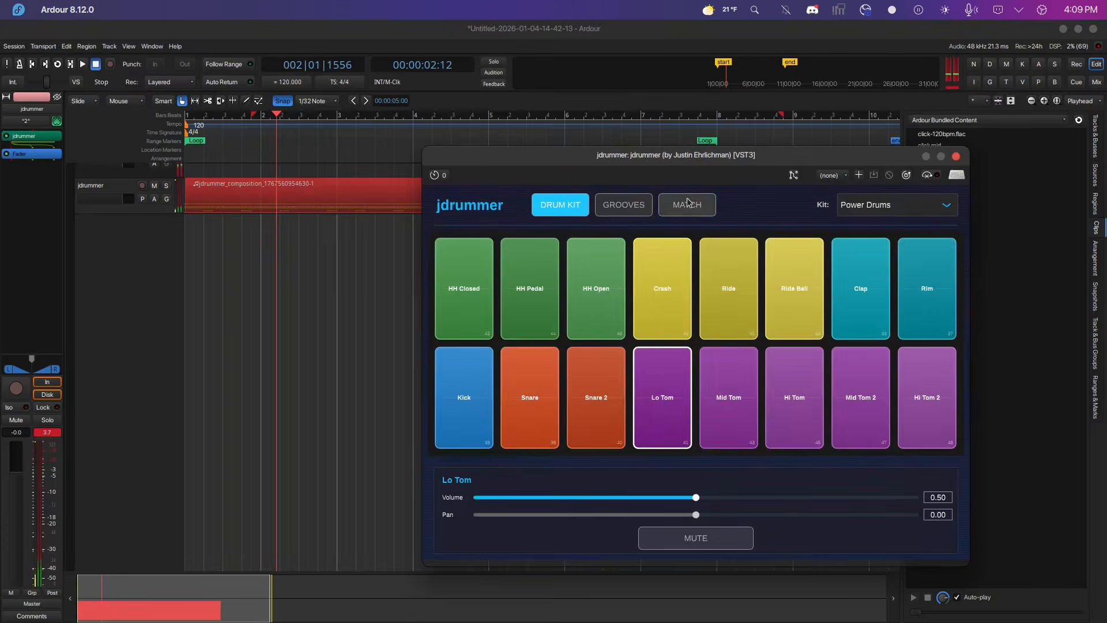
Open the grooves view and clear the composer.
left_click(624, 205)
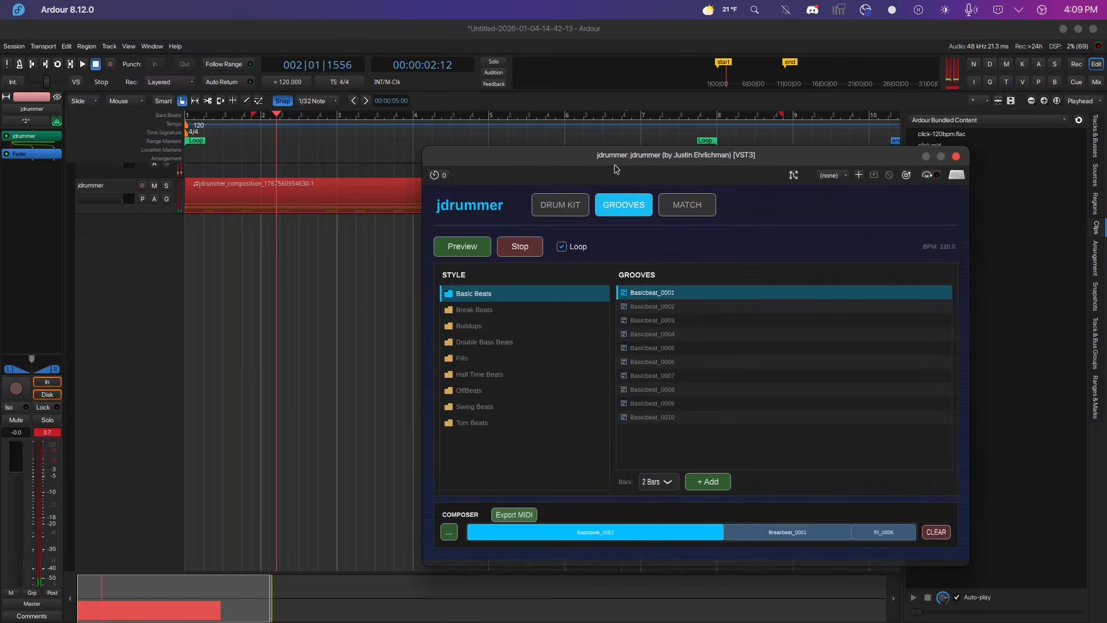
left_click(944, 532)
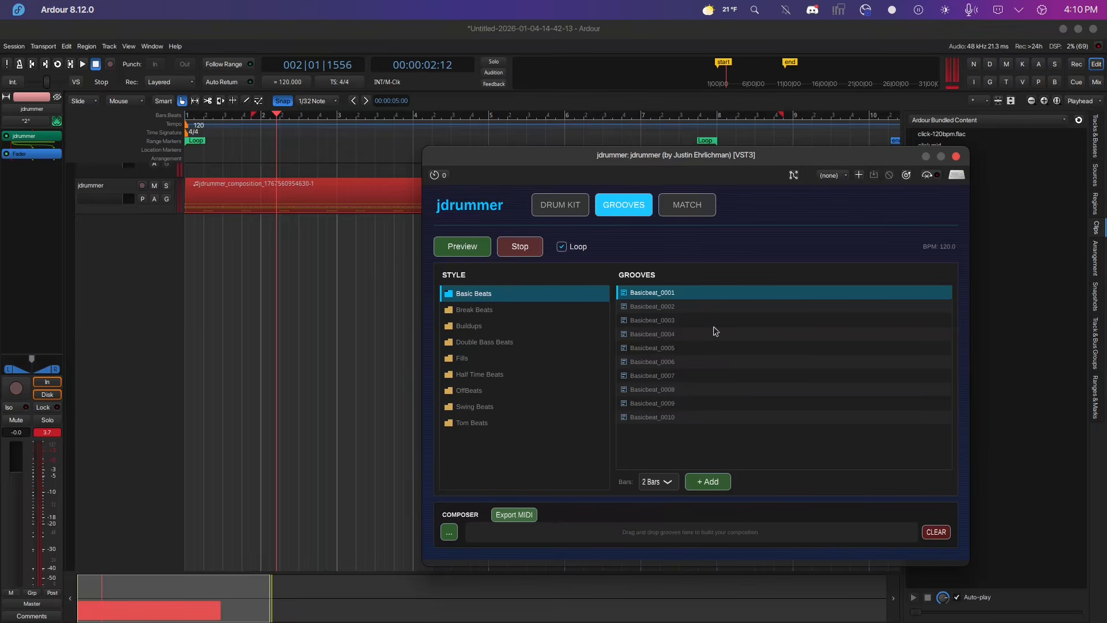
Add Basicbeat_0003 from Basic Beats to the composer.
left_click(643, 322)
left_click(717, 487)
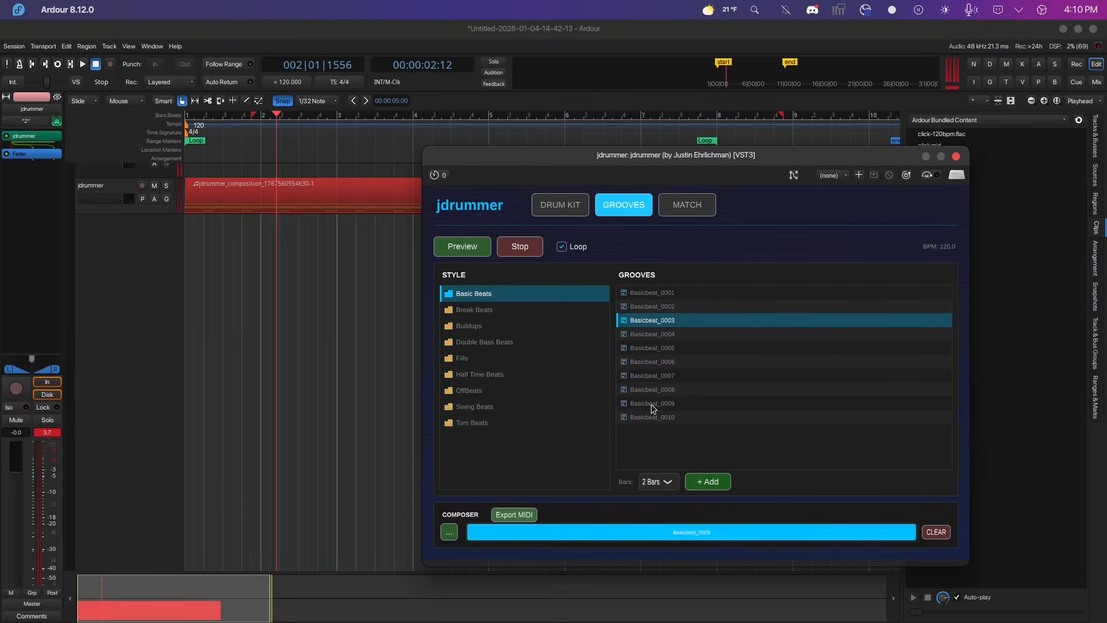
Set the groove length to 8 Bars and add Basicbeat_0008 to the composer.
left_click(659, 482)
left_click(646, 398)
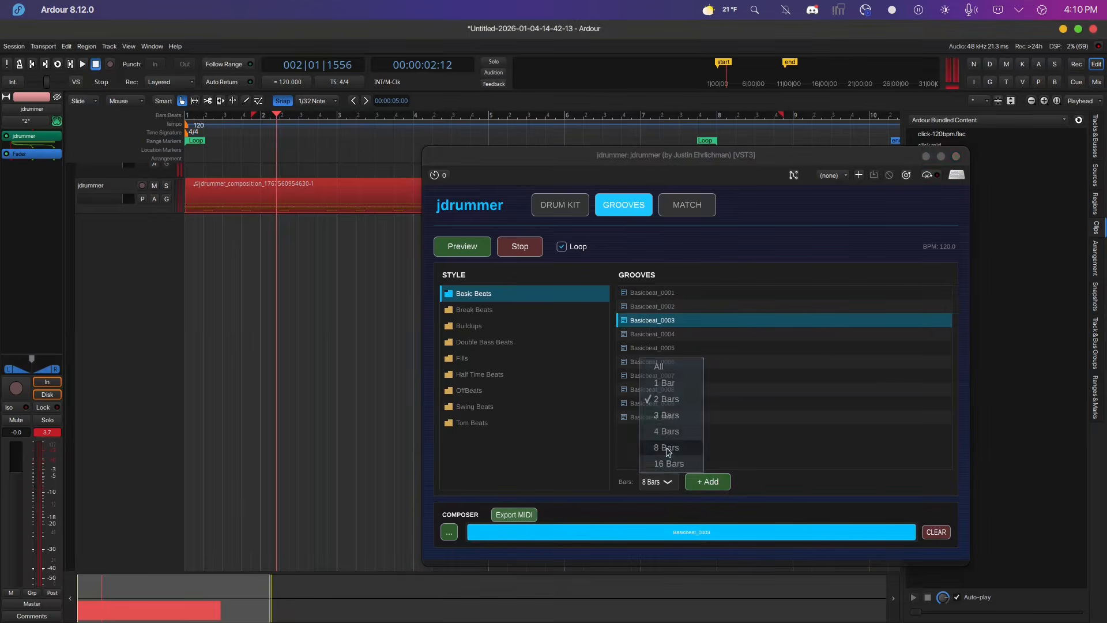
left_click(646, 390)
left_click(709, 481)
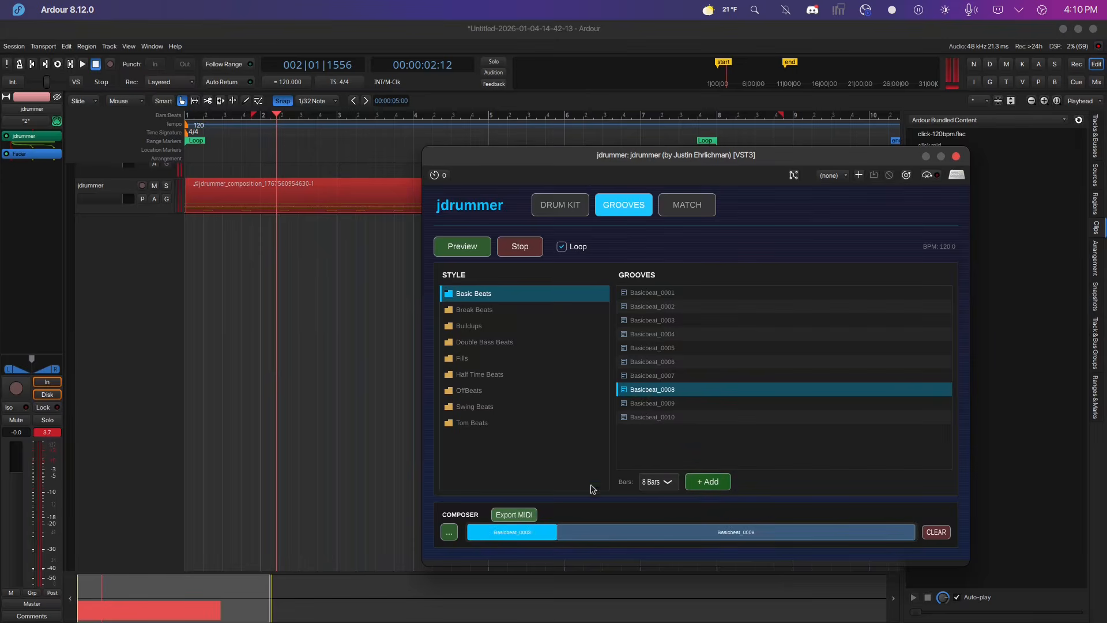
Export the composer's composition as a MIDI file.
left_click(528, 515)
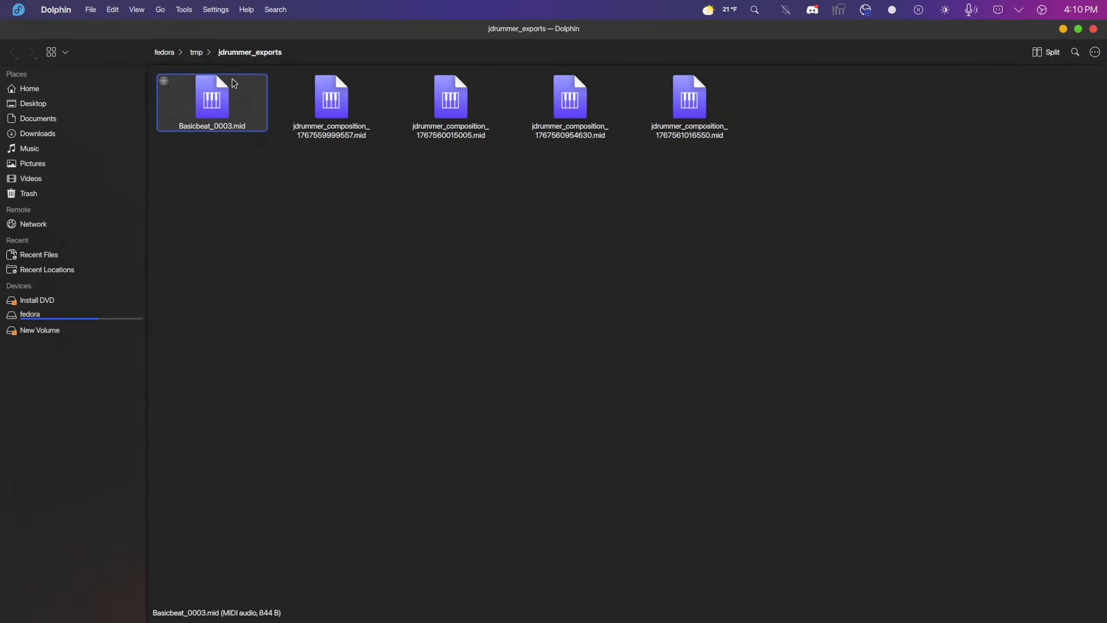
left_click(715, 120)
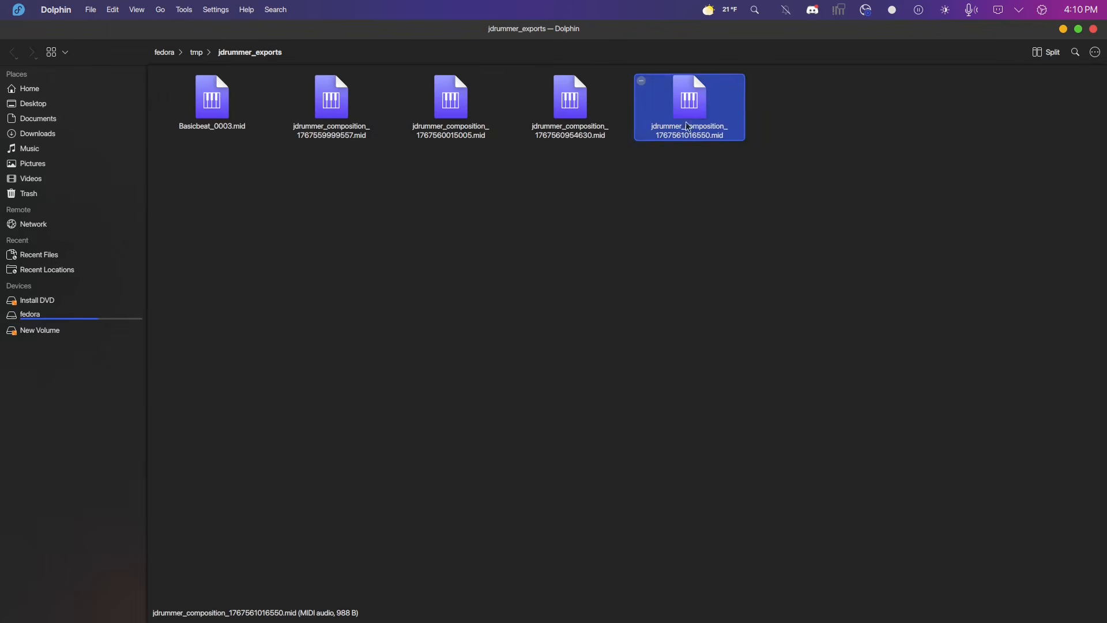
left_click_drag(868, 36, 607, 243)
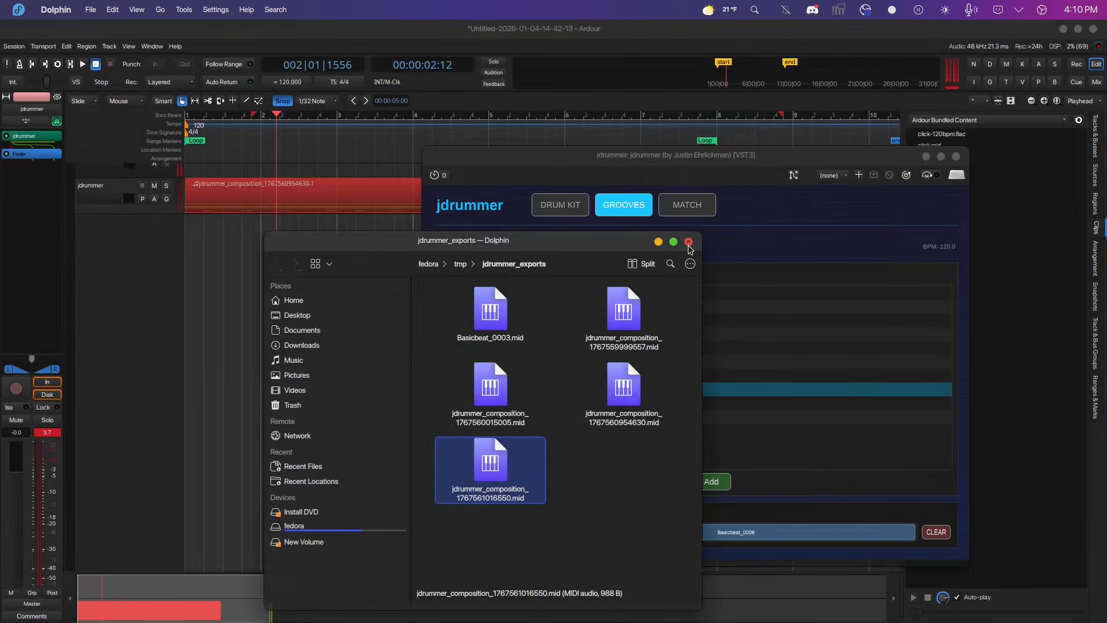
Inspect the file properties of Basicbeat_0003.mid in the exports folder.
right_click(500, 326)
left_click(549, 576)
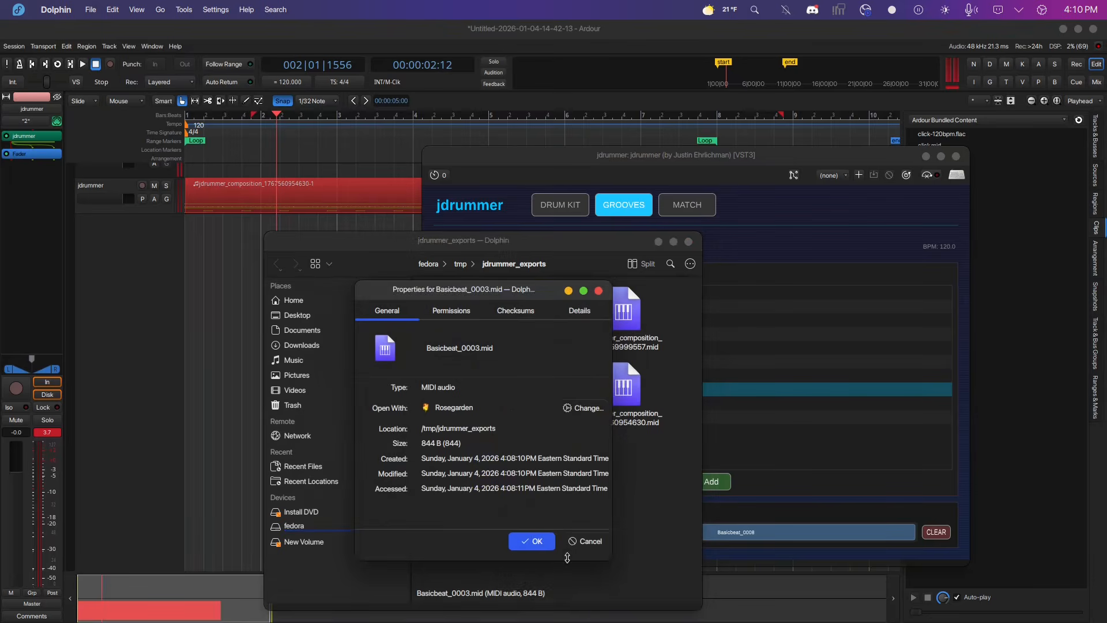
left_click(586, 541)
Inspect the properties of jdrummer_composition_1767559999557.mid and close the file manager.
right_click(627, 327)
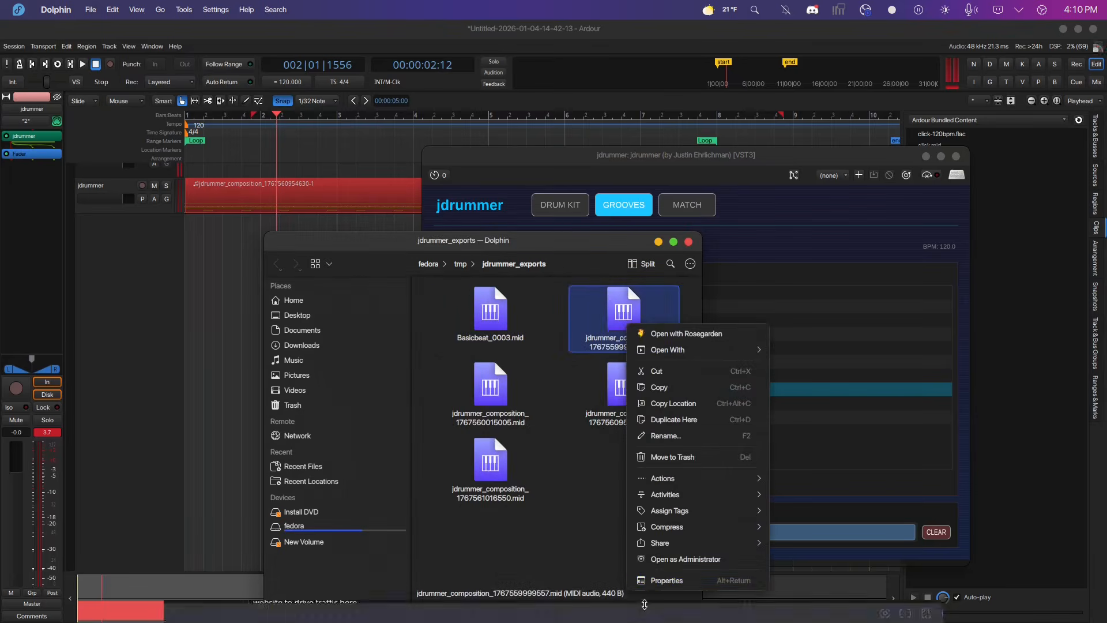
left_click(662, 578)
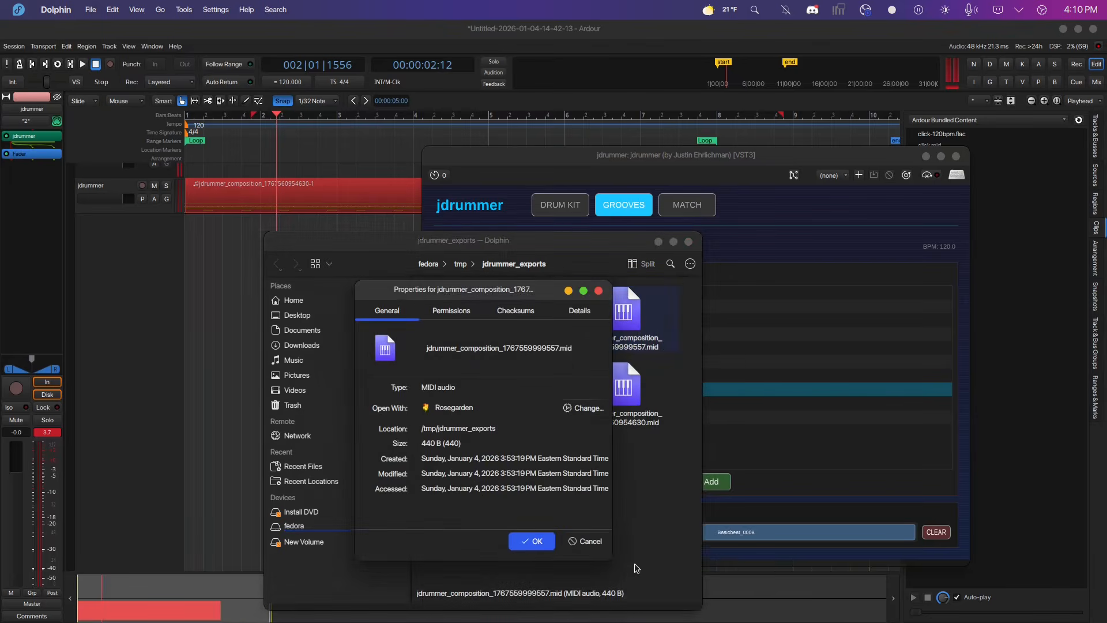
left_click(586, 547)
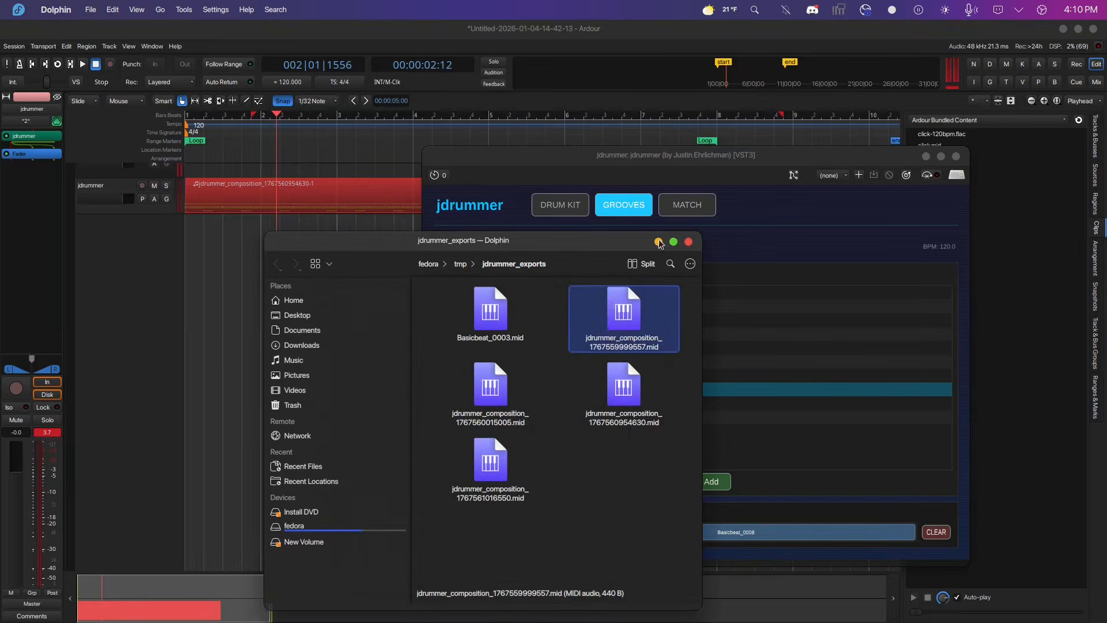
left_click(689, 242)
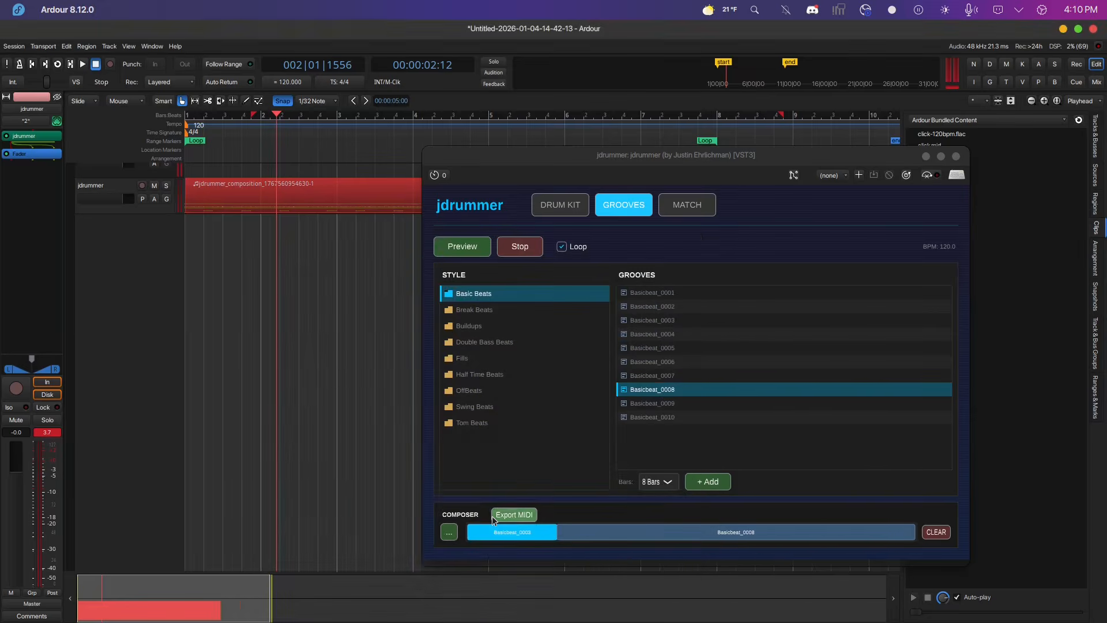
Export the composition to MIDI again and close the exports folder window.
left_click(494, 515)
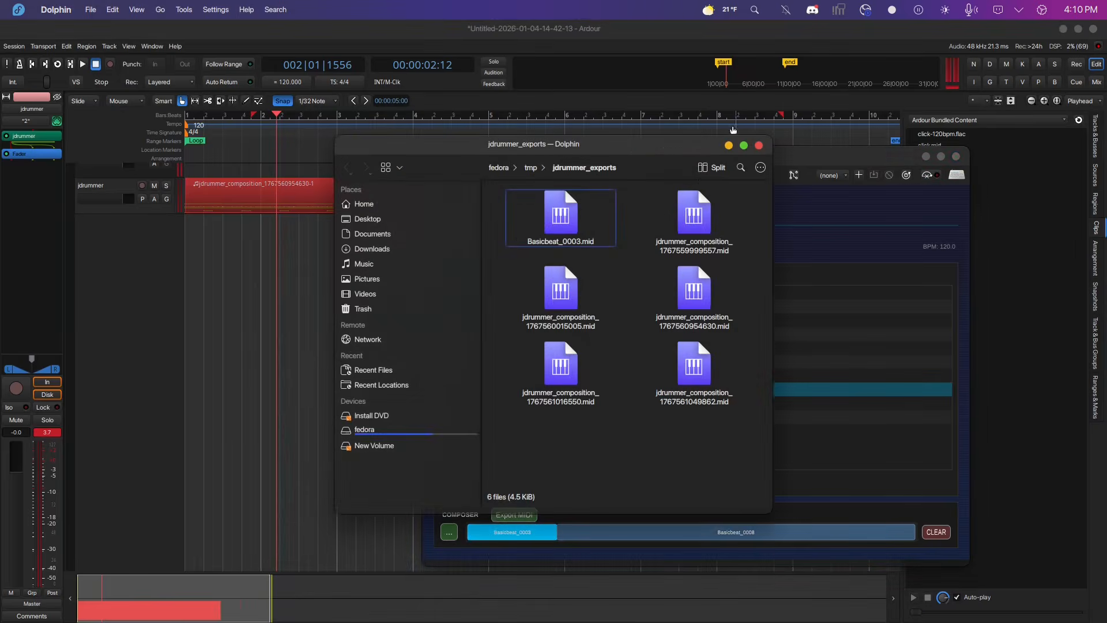
left_click(759, 146)
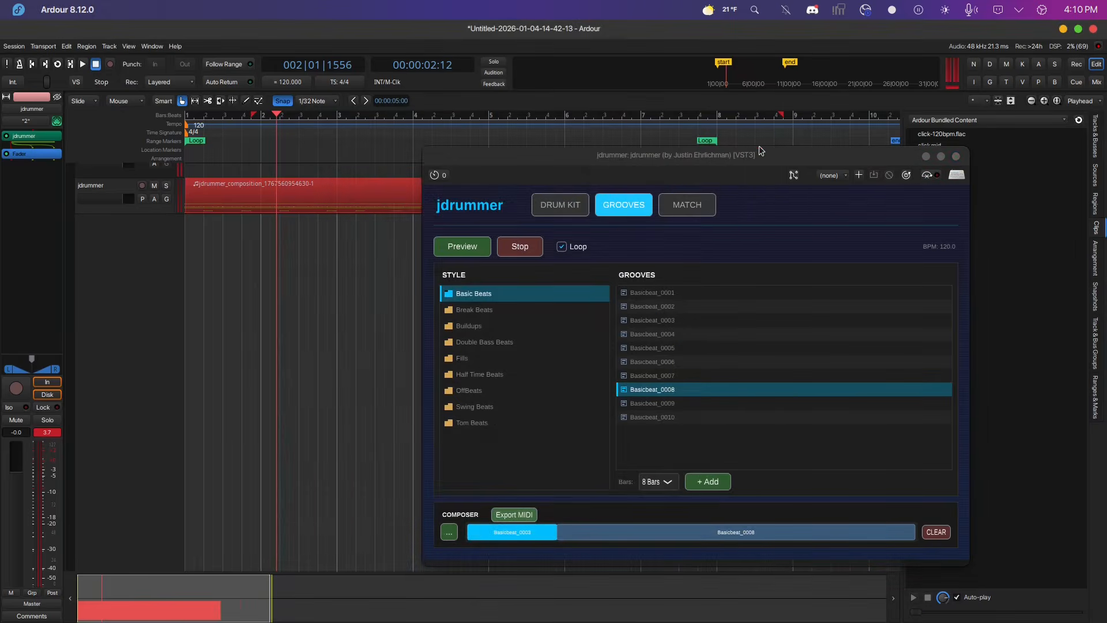
Clear the composer and open the groove matcher.
left_click(936, 533)
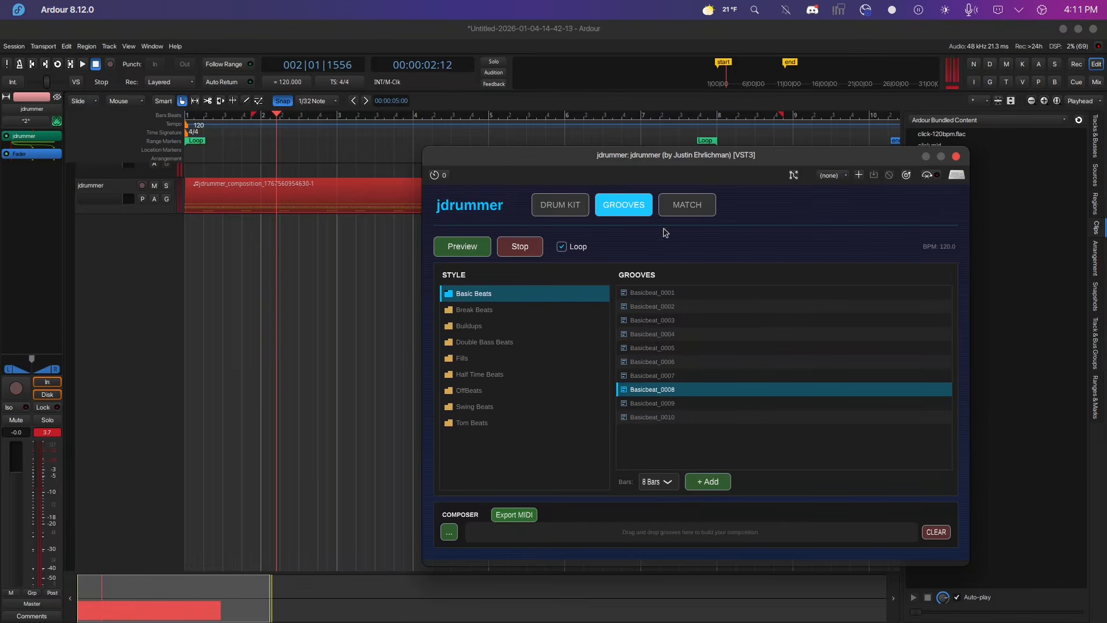
left_click(703, 216)
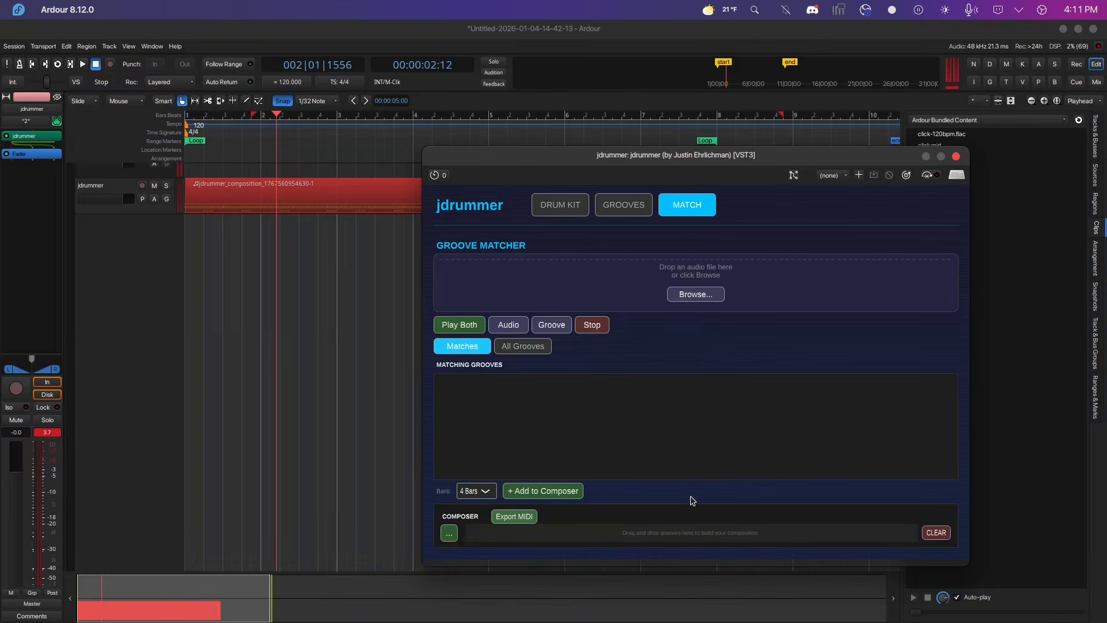
Load An Old Tape-key_Am-140_bpm.wav from the clips/lenox-Guitar Electric 4 folder and analyze it for matching grooves.
left_click(685, 296)
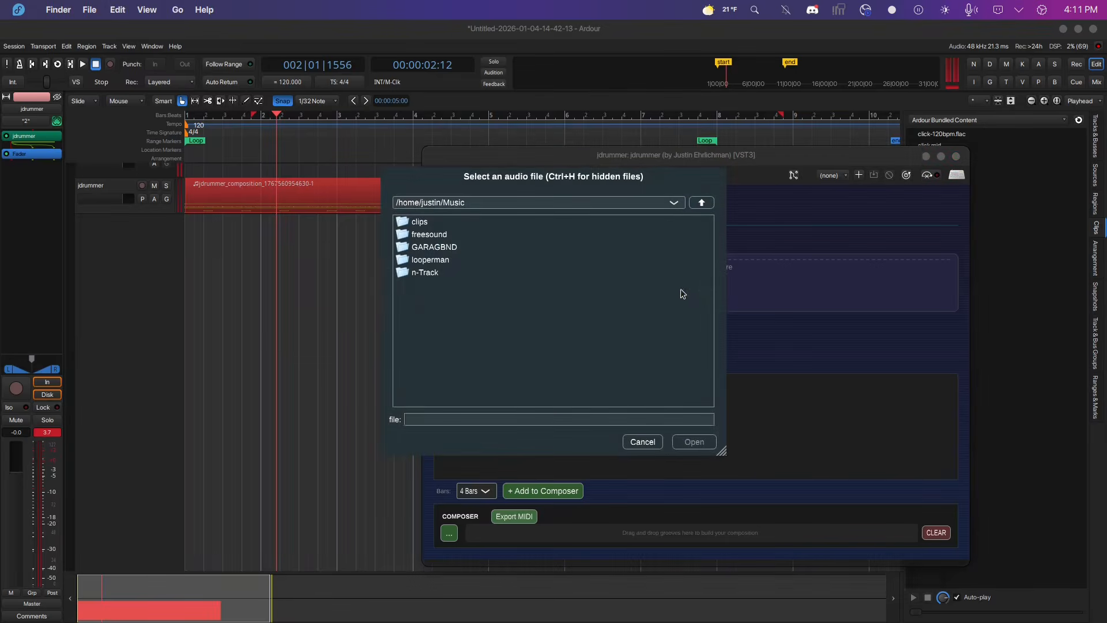
double_click(428, 222)
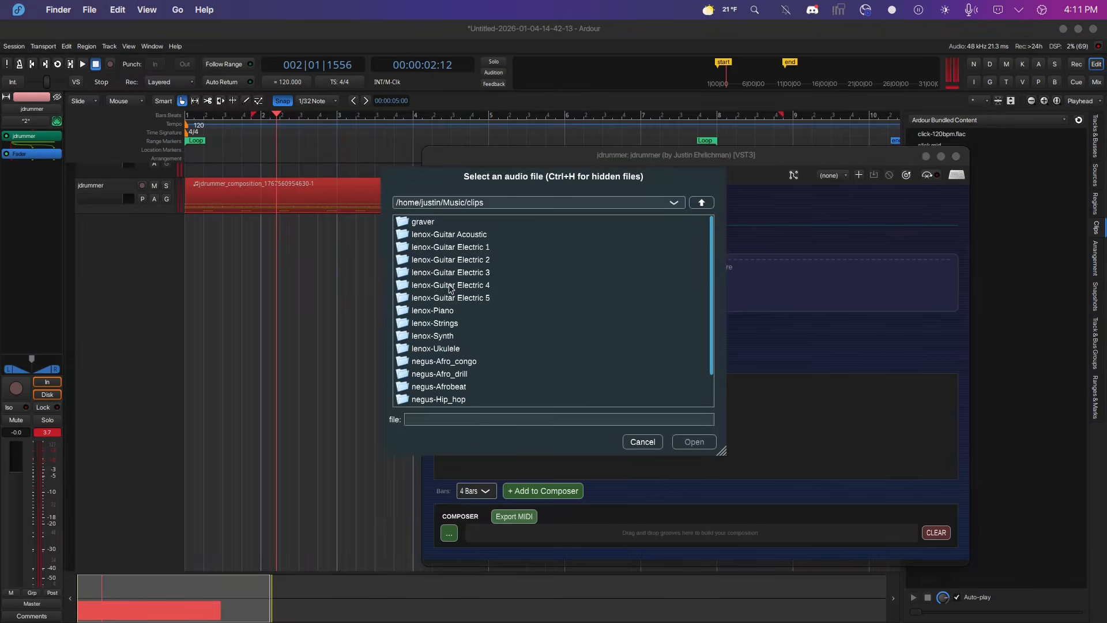
double_click(451, 289)
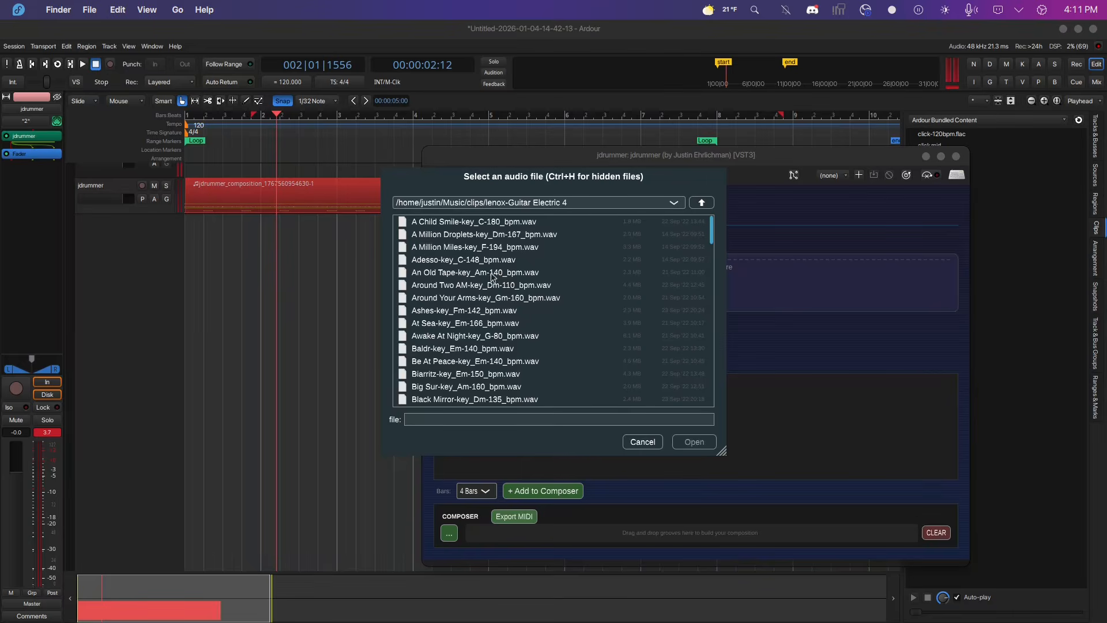
left_click(464, 276)
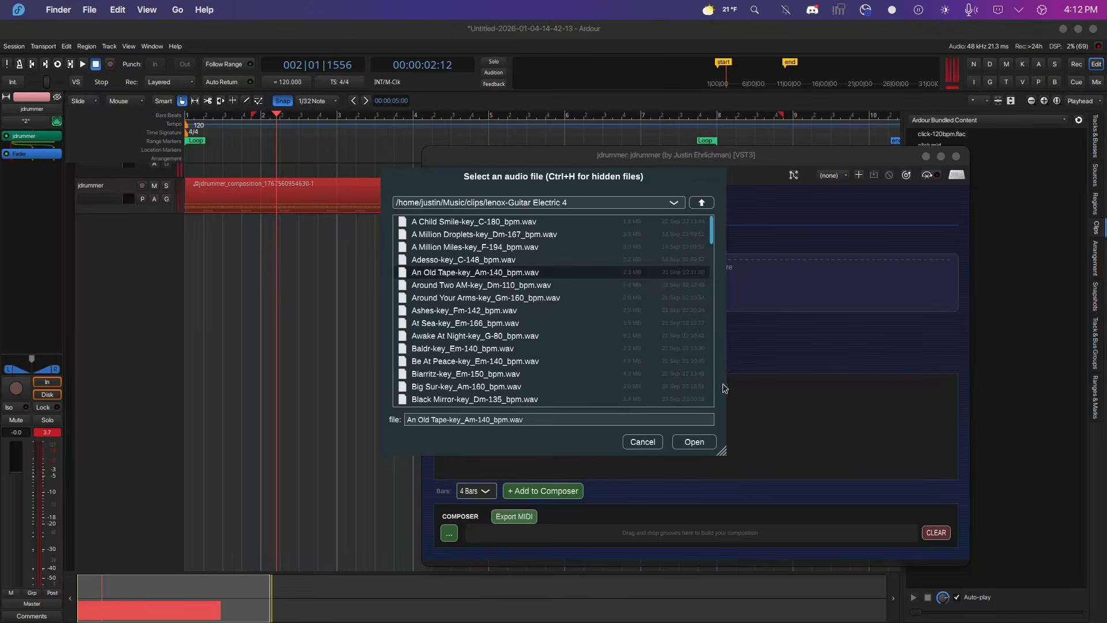
left_click(694, 442)
left_click(695, 305)
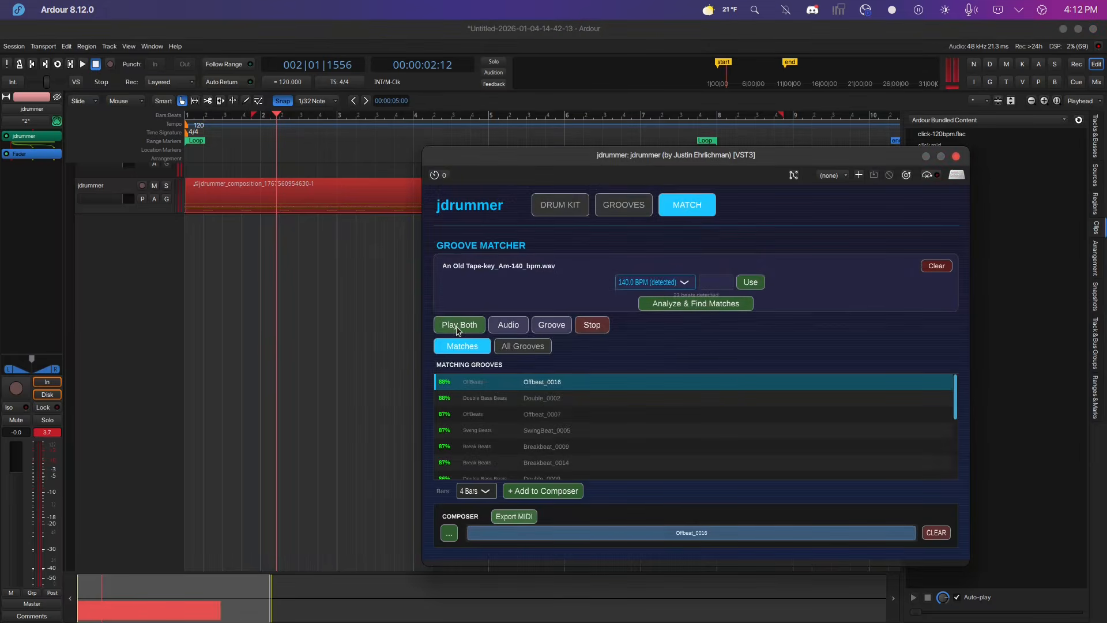
Audition the audio clip, the matched groove, and both together.
left_click(519, 327)
left_click(594, 325)
left_click(561, 329)
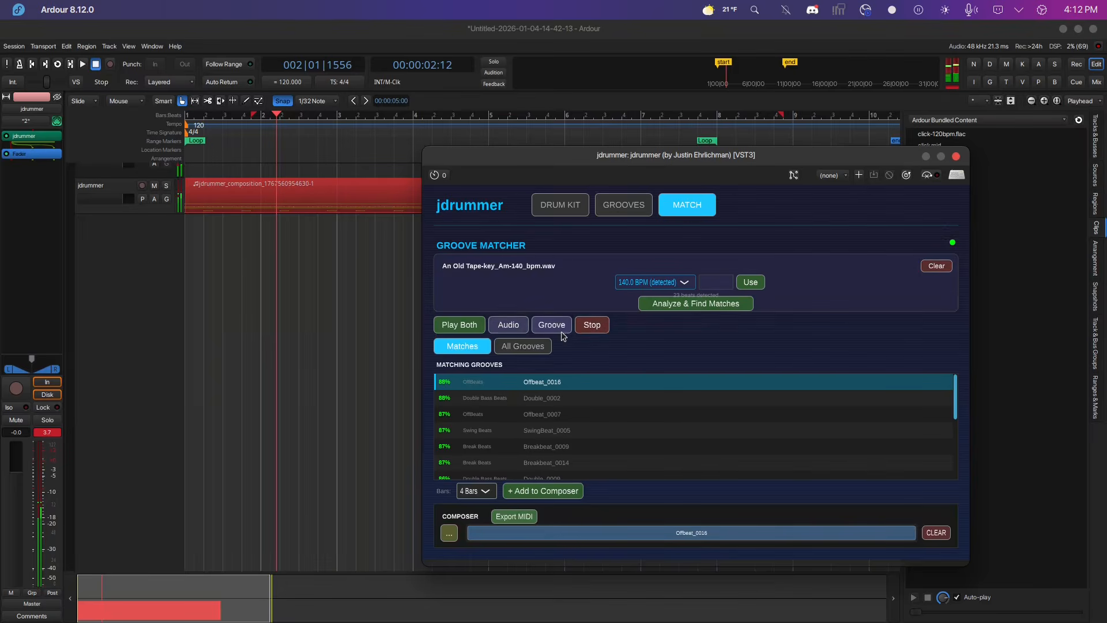
left_click(593, 326)
left_click(461, 325)
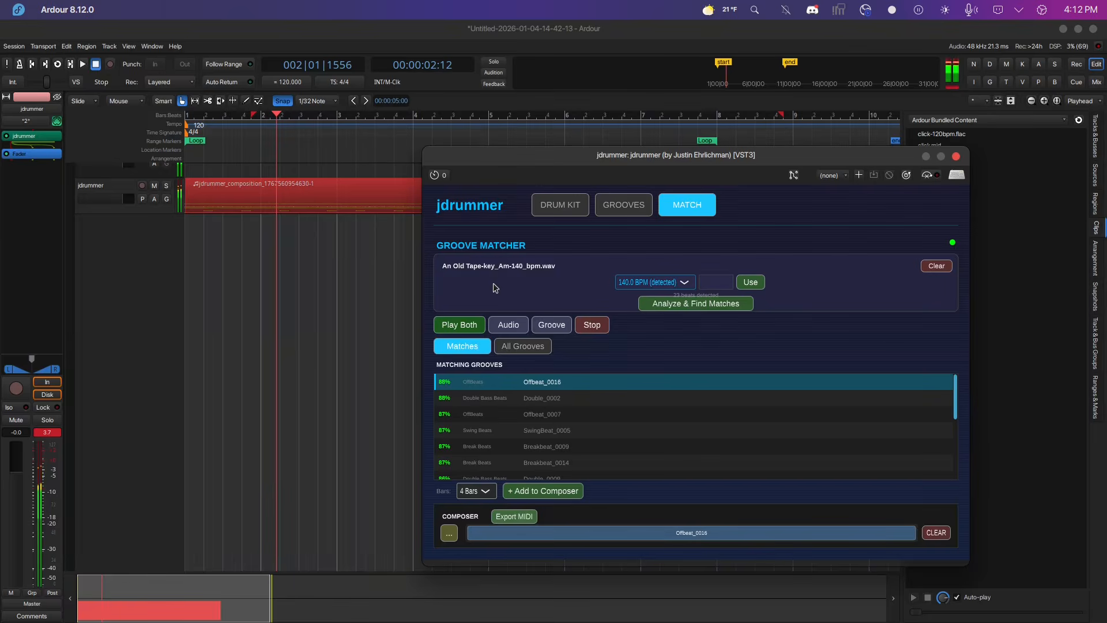
Open the drum kit view and choose the Standard kit.
left_click(573, 206)
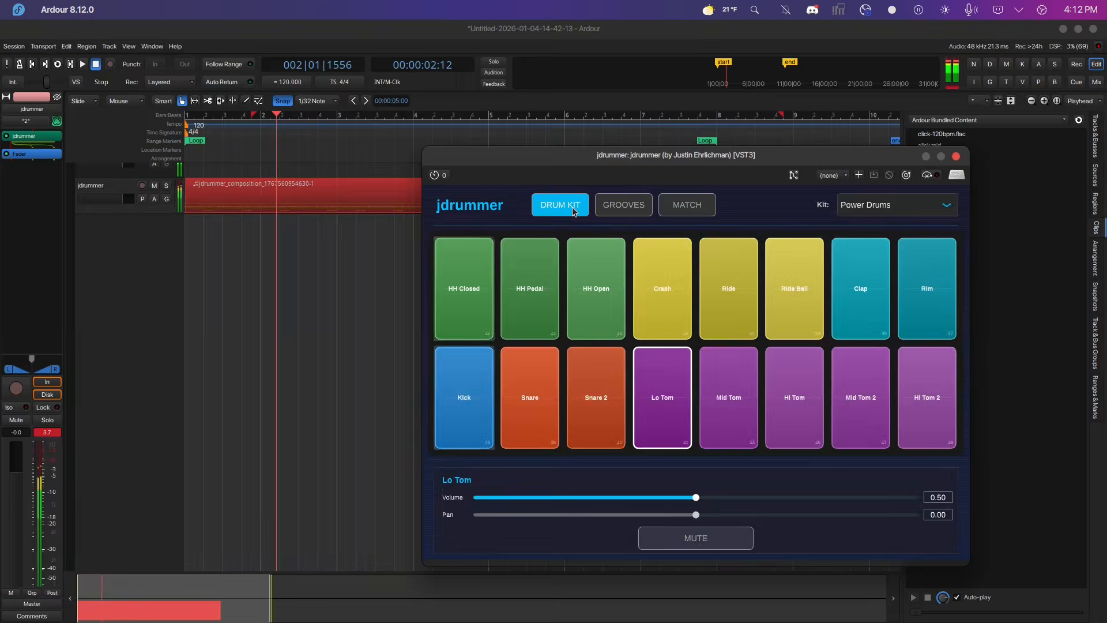
left_click(904, 217)
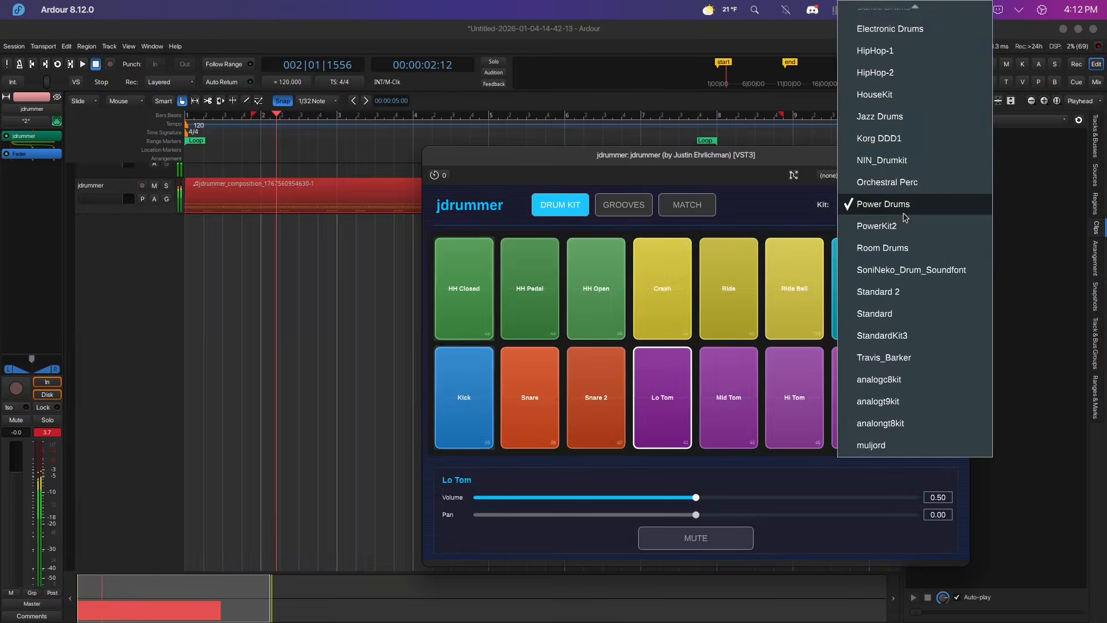
left_click(889, 314)
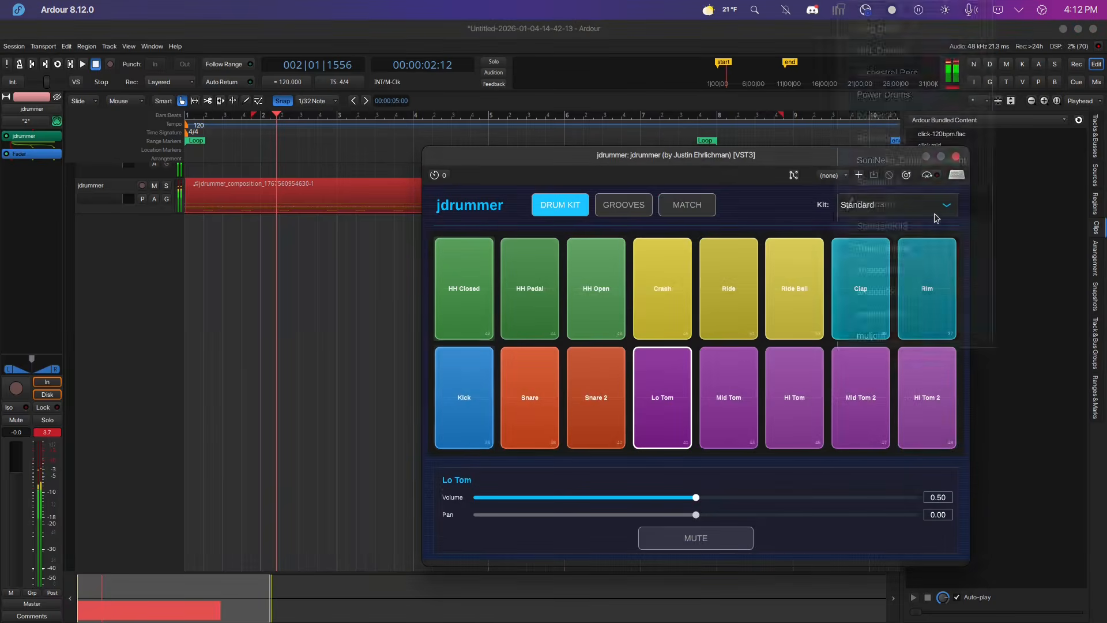
Switch the drum kit to 808.
left_click(935, 212)
left_click(903, 279)
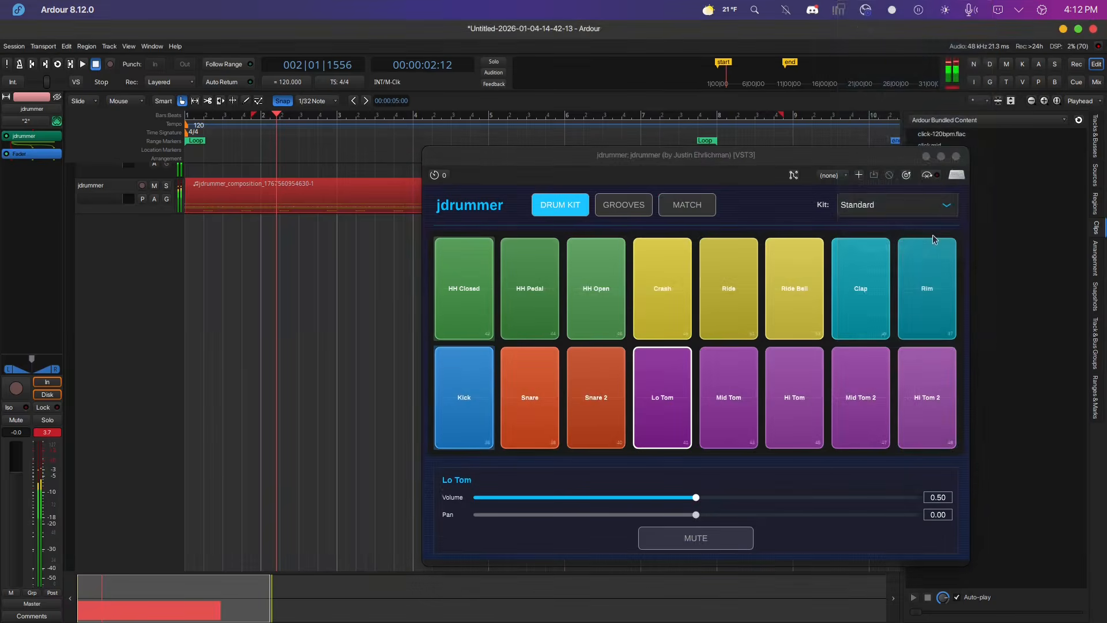
left_click(931, 217)
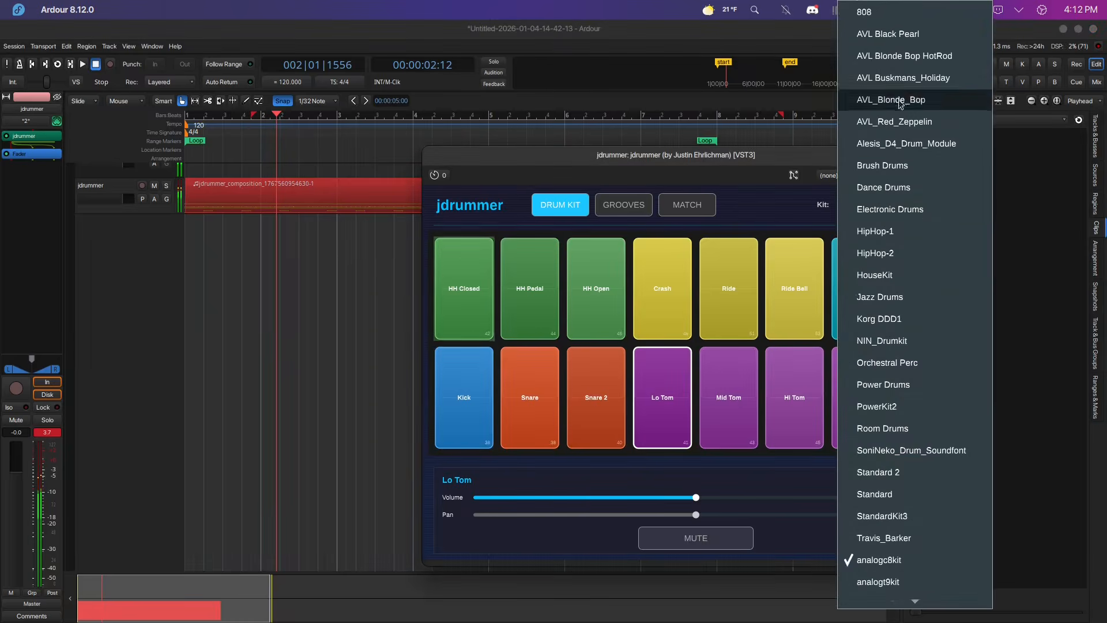
left_click(882, 11)
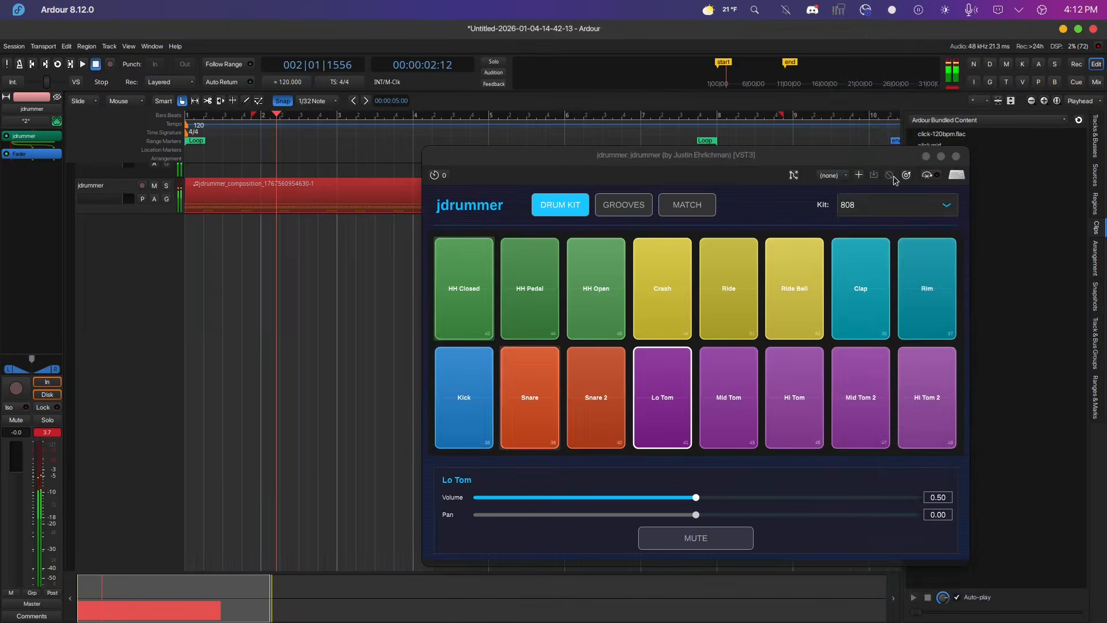
Switch the drum kit to Power Drums.
left_click(907, 204)
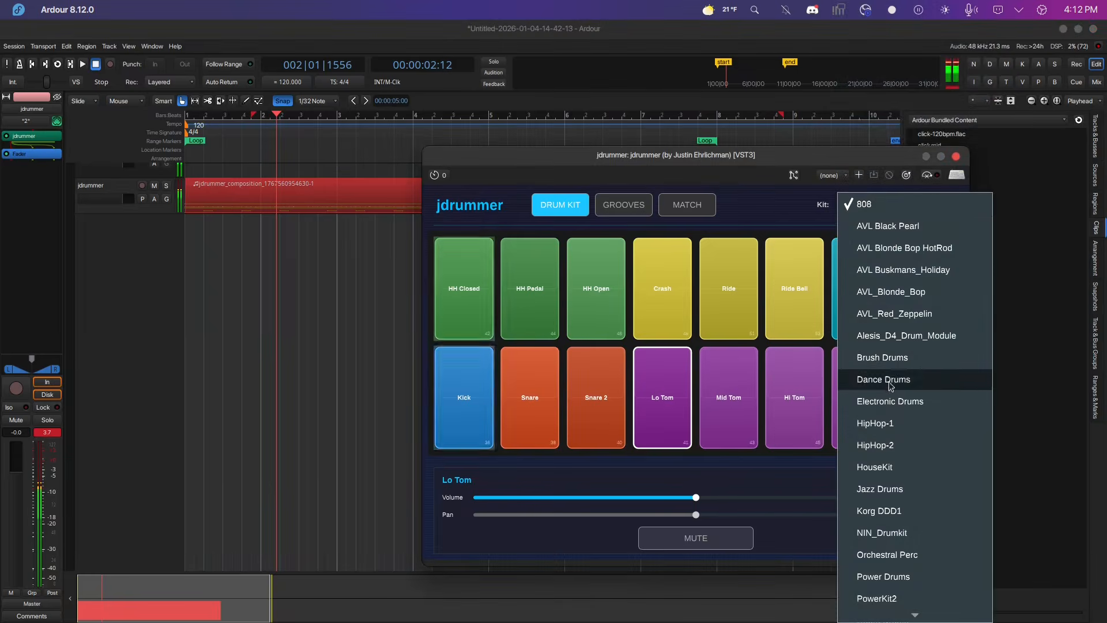
scroll(883, 381, "down", 5)
left_click(887, 415)
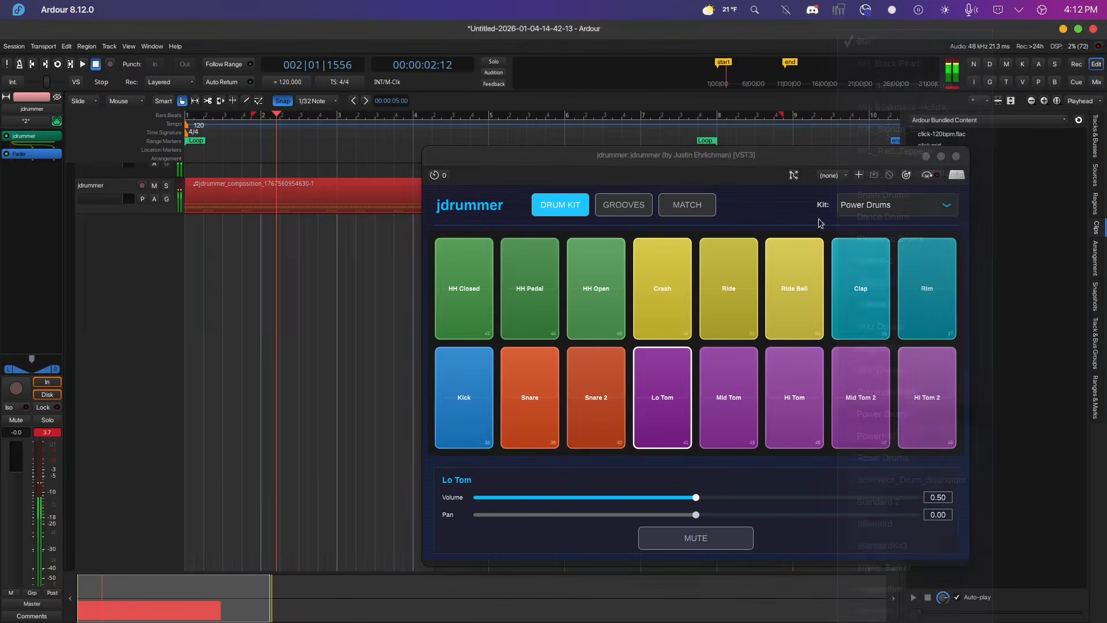
Stop playback in the groove matcher and clear the loaded audio clip.
left_click(692, 214)
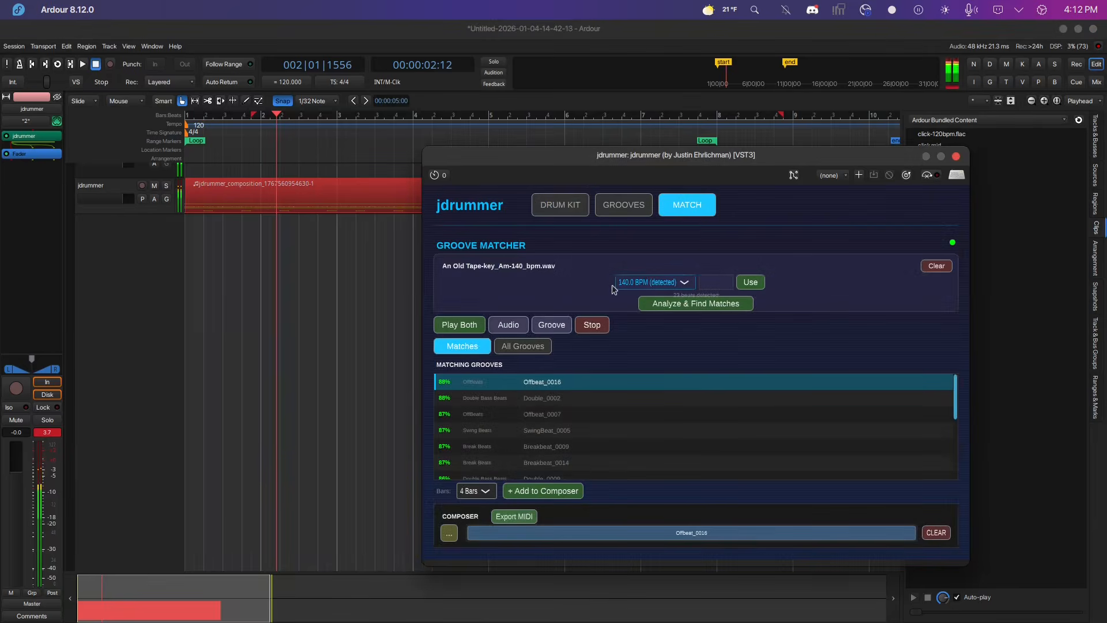
left_click(594, 325)
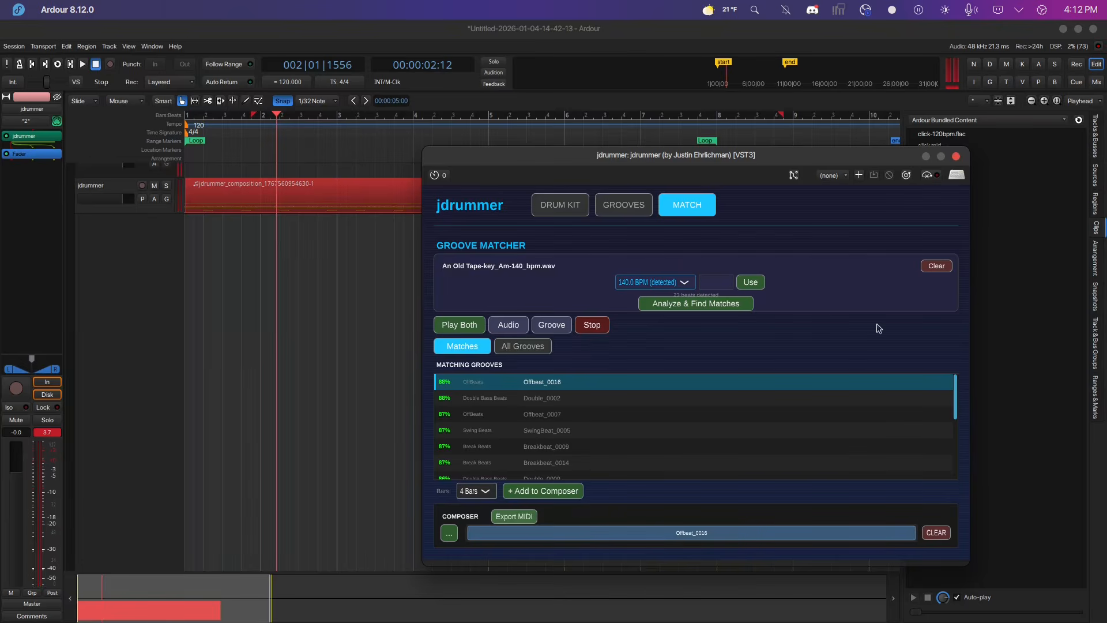
left_click(944, 270)
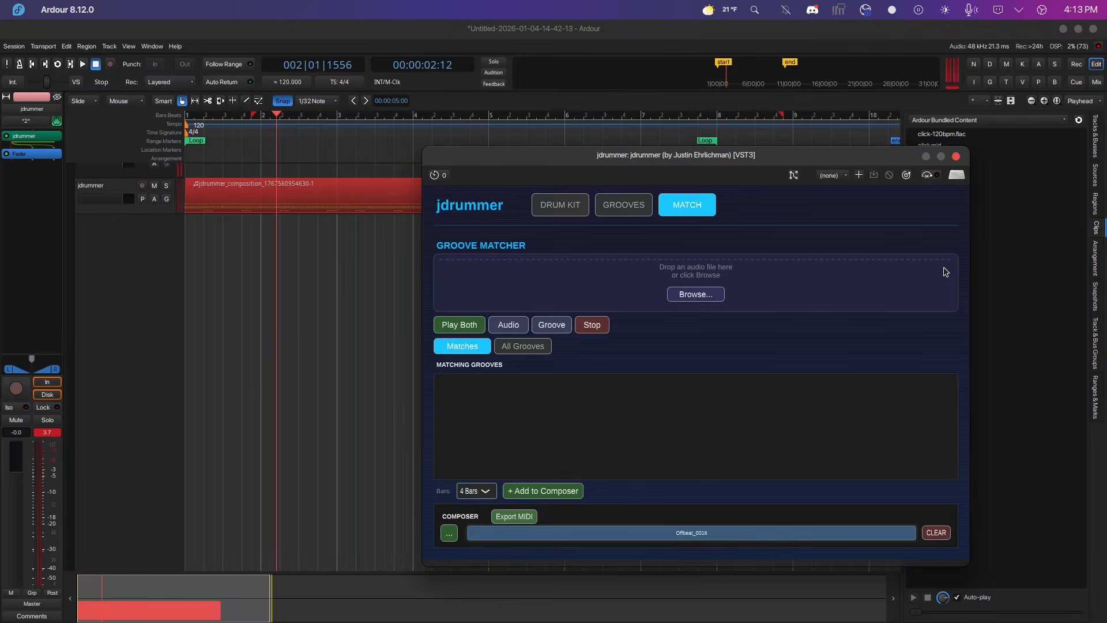
Load Acoustic Noodling 02.mp3 from the GARAGBND folder, clear the composer, and analyze the clip for matching grooves.
left_click(692, 296)
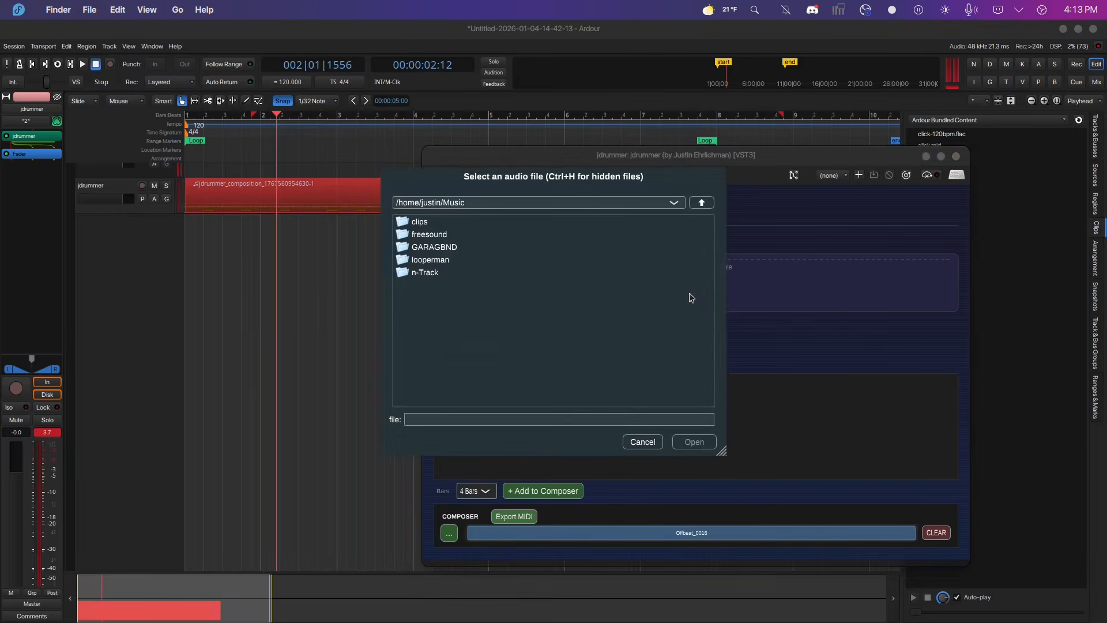
double_click(445, 249)
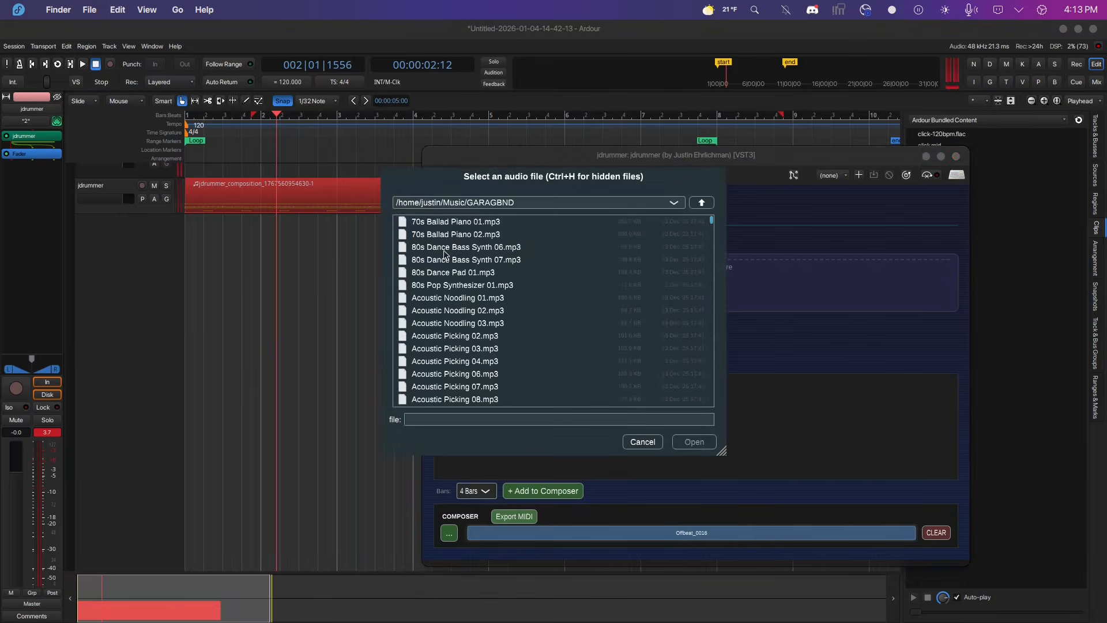
left_click(456, 310)
left_click(708, 442)
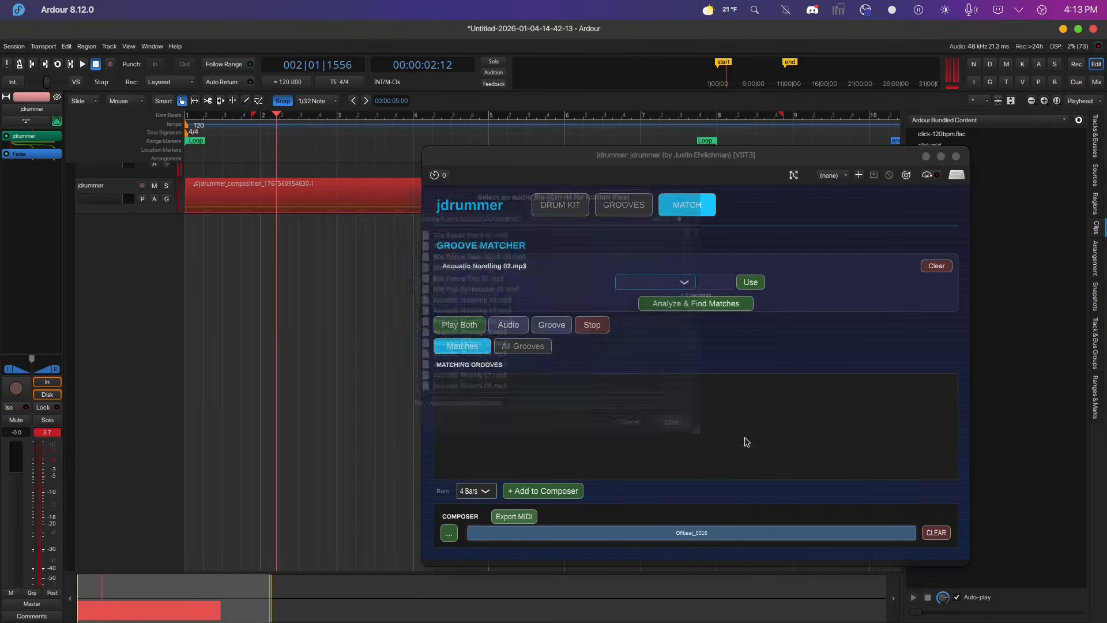
left_click(937, 533)
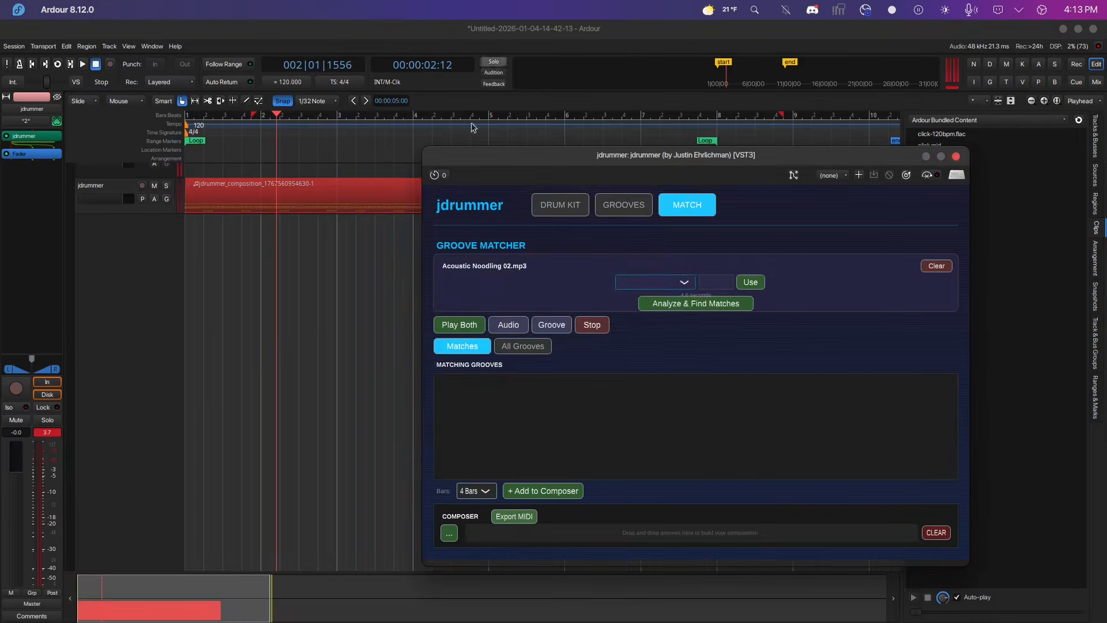
left_click(686, 306)
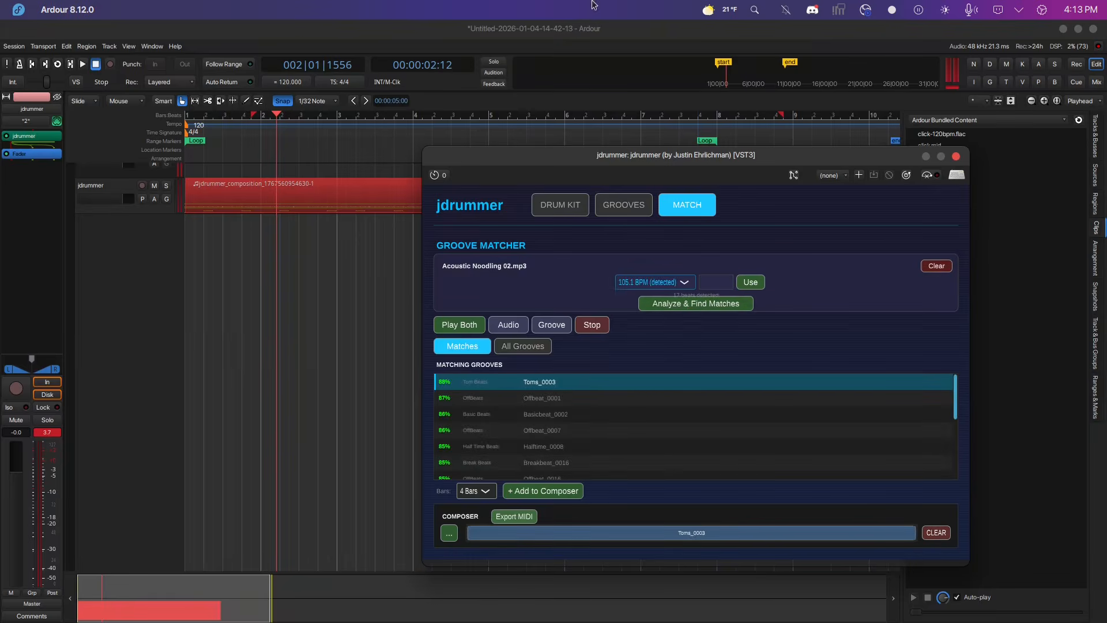
Play the clip and the top matched groove together and stop playback.
left_click(455, 326)
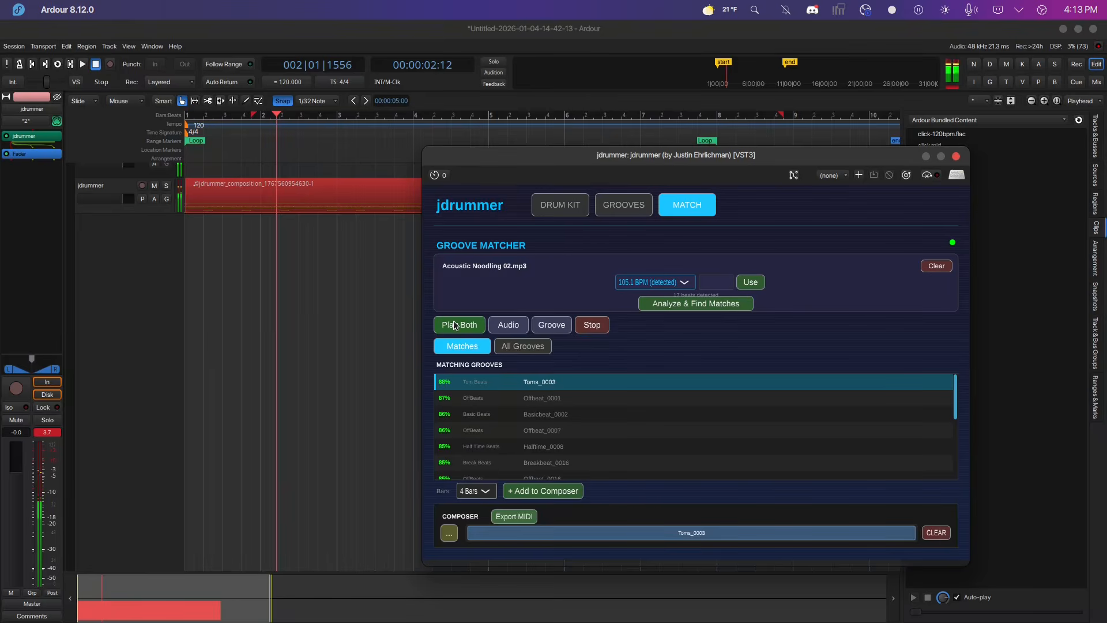
left_click(683, 284)
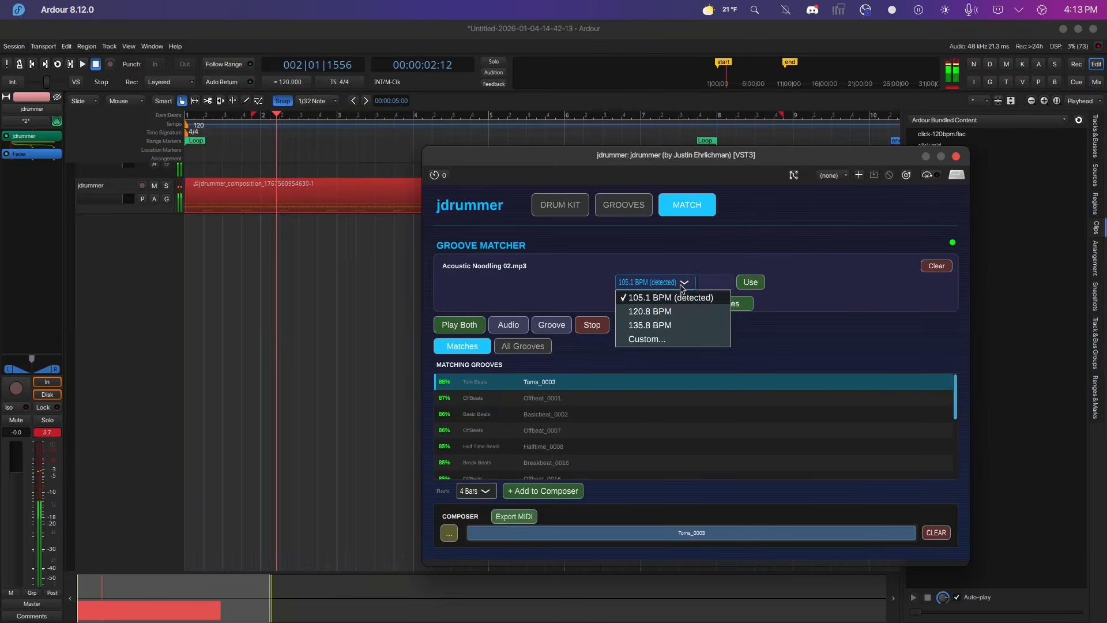
left_click(682, 287)
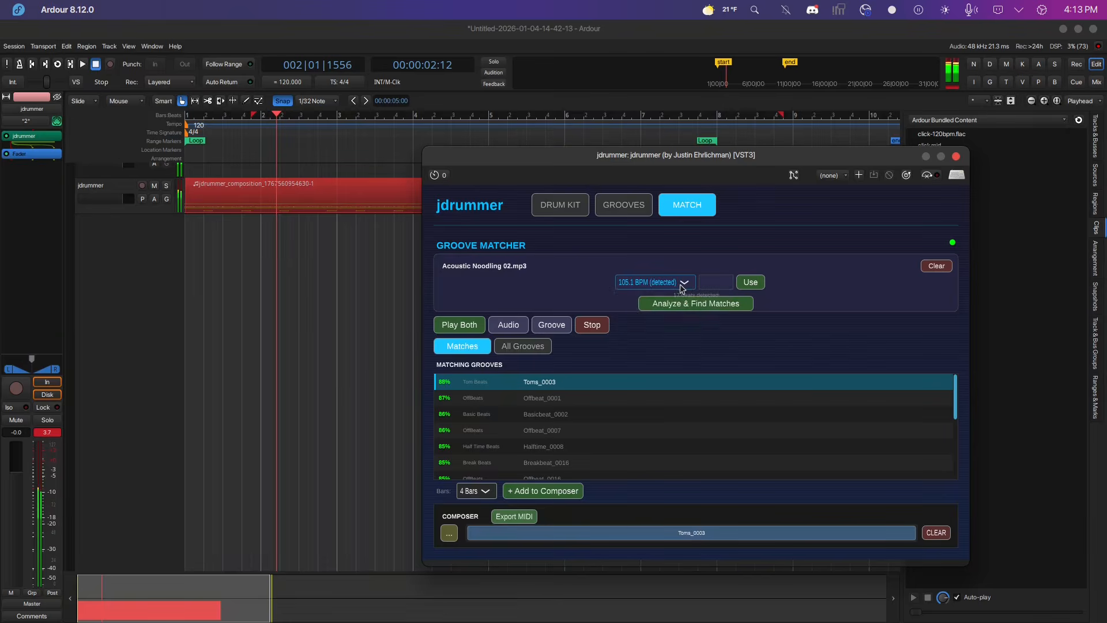
left_click(593, 326)
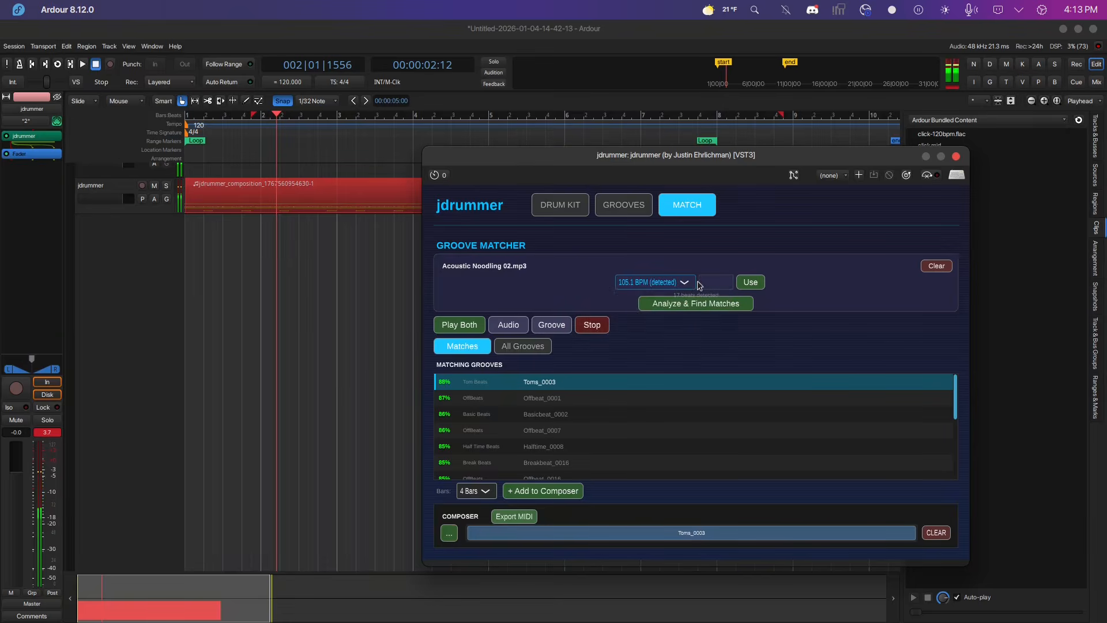
Set the clip tempo to 120.8 BPM and play the clip and groove together.
left_click(685, 284)
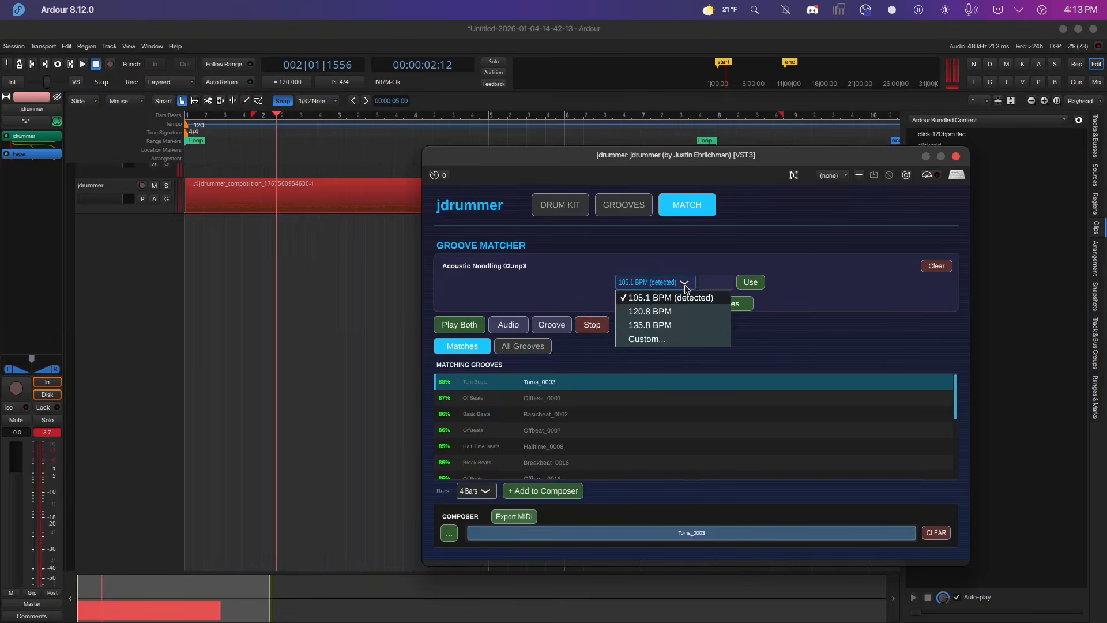
left_click(658, 313)
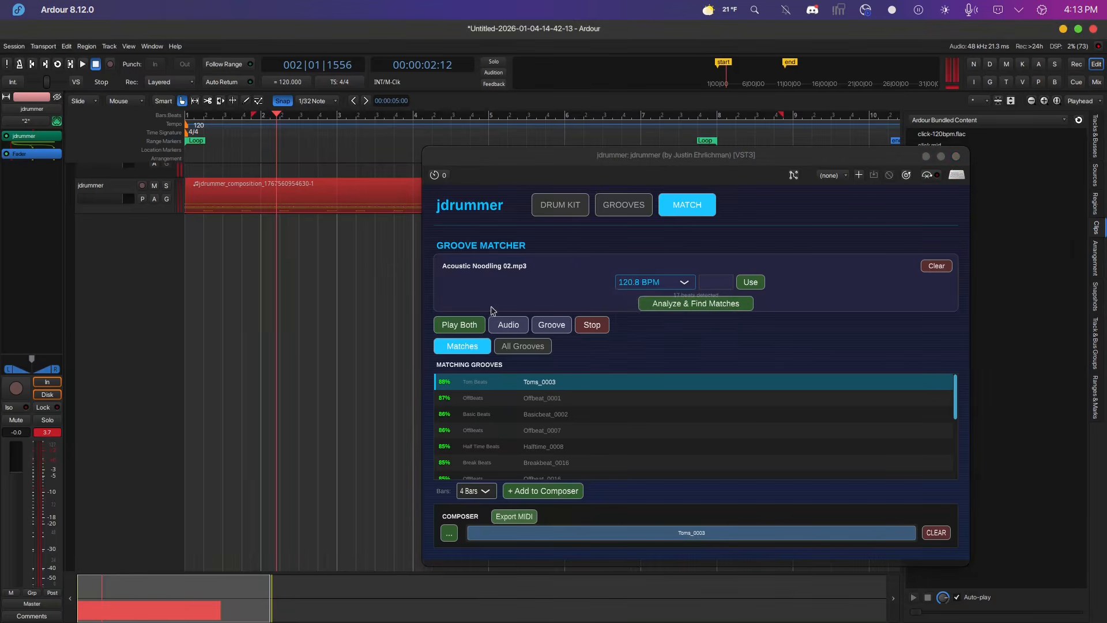
left_click(451, 331)
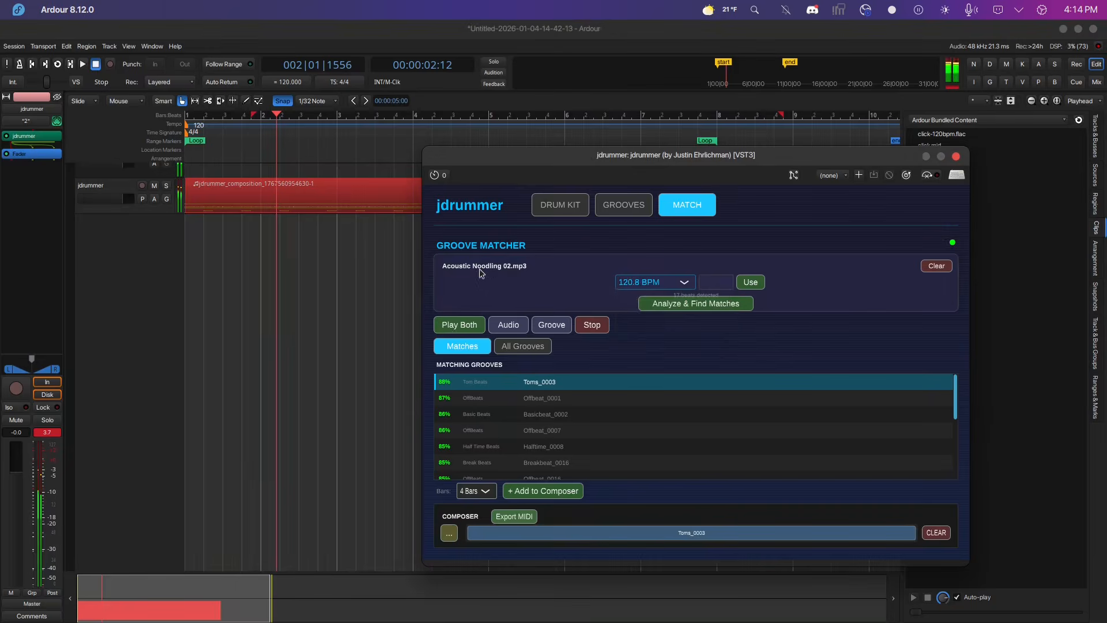
Set the clip tempo to 135.8 BPM.
left_click(683, 283)
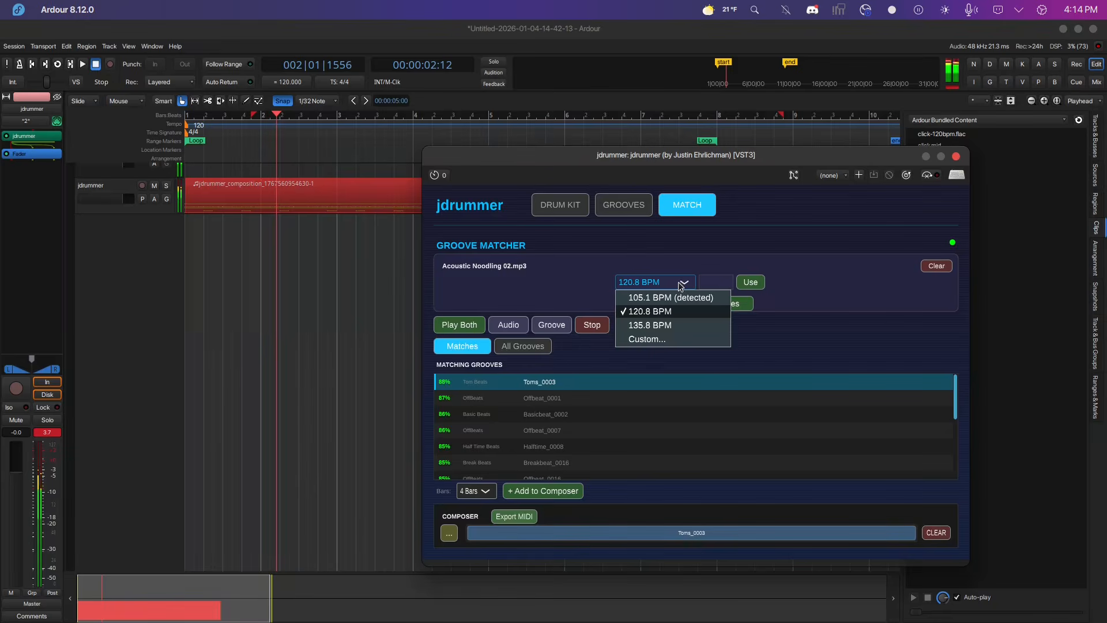
left_click(682, 285)
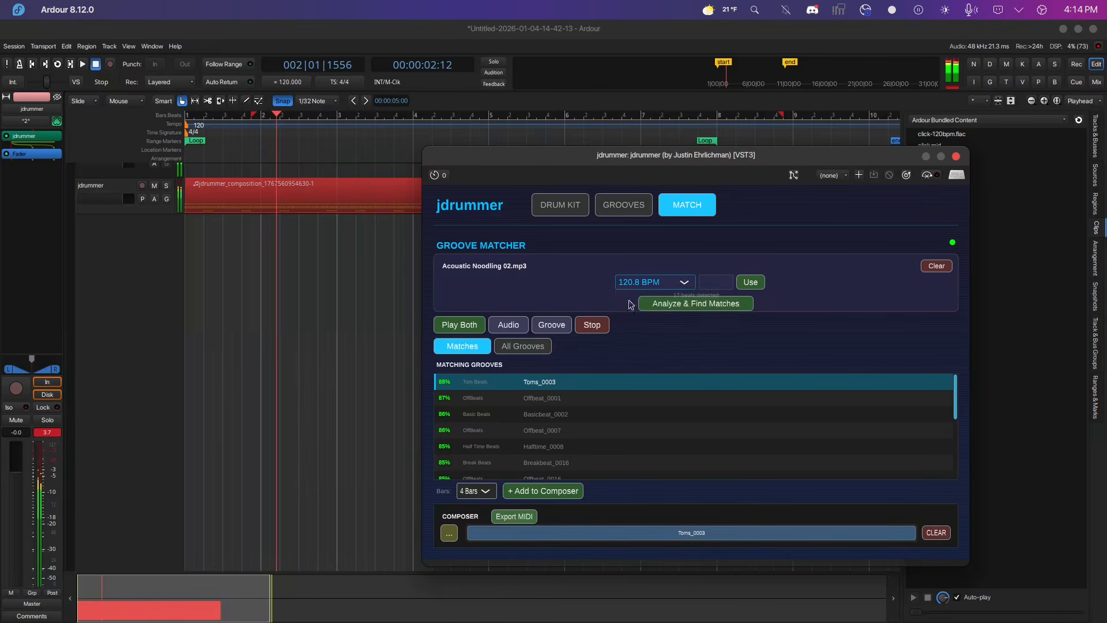
left_click(679, 284)
left_click(650, 325)
Set the tempo back to 105.1 BPM (detected), play the clip and groove together, and stop.
left_click(673, 285)
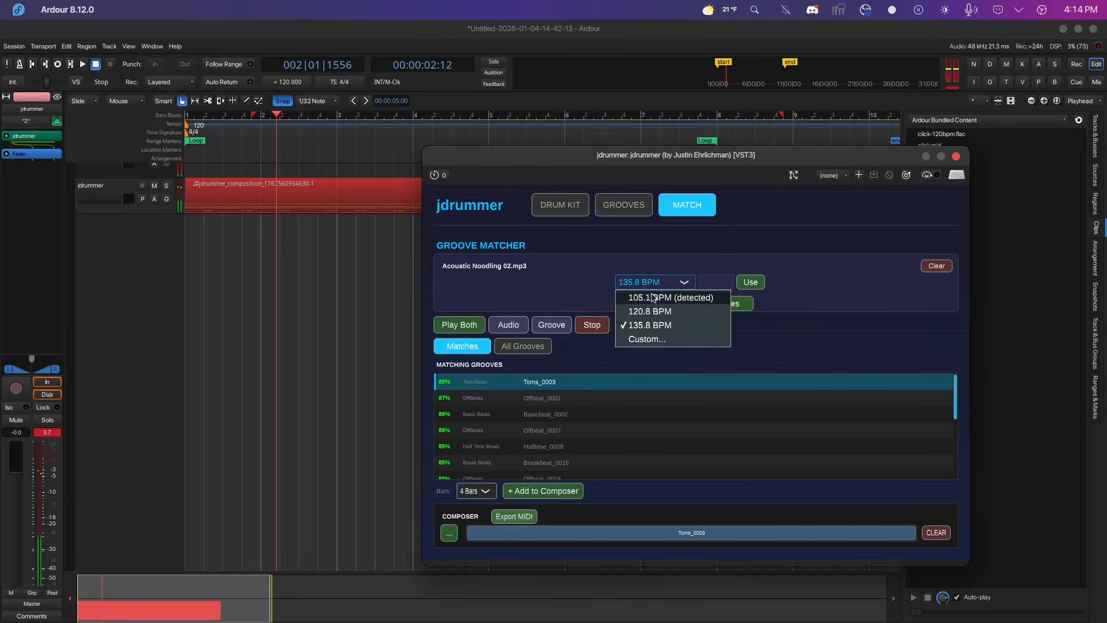
left_click(663, 297)
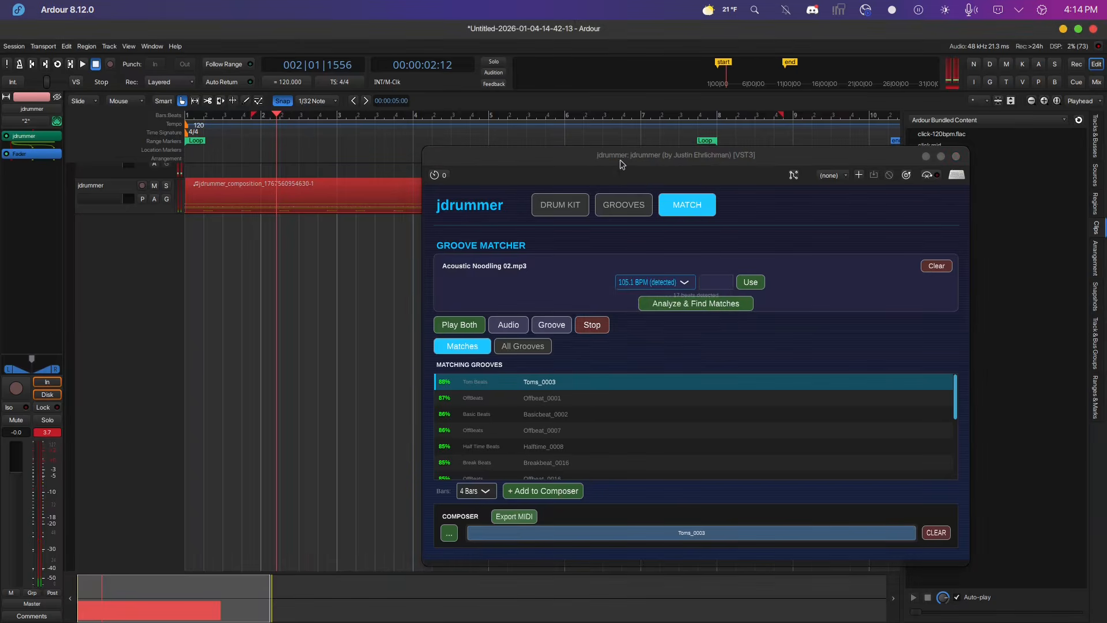
left_click(478, 329)
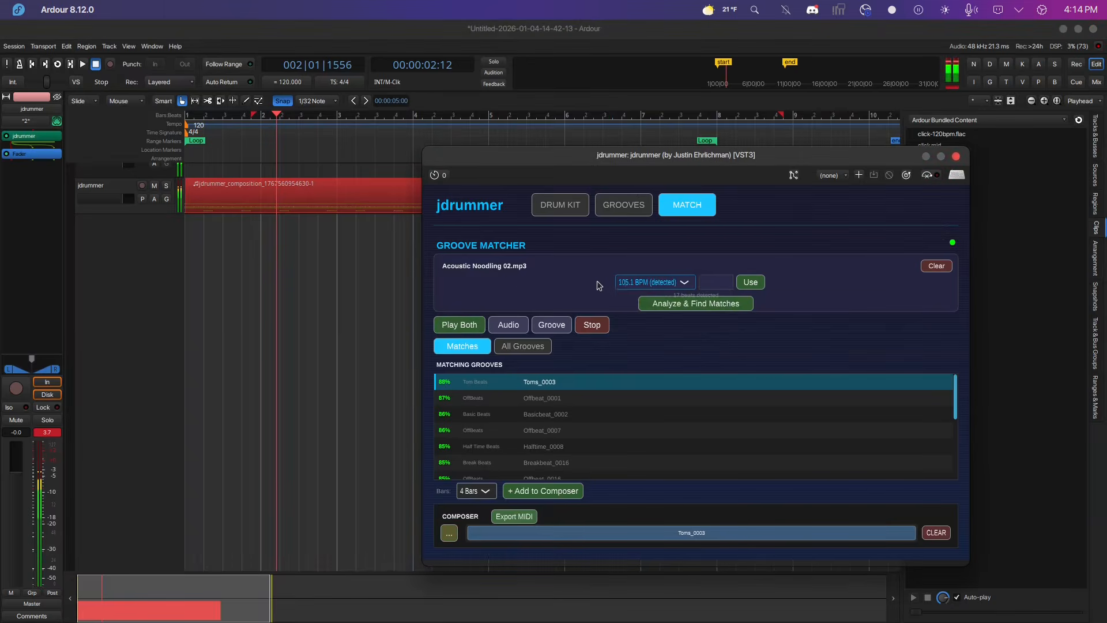
left_click(594, 326)
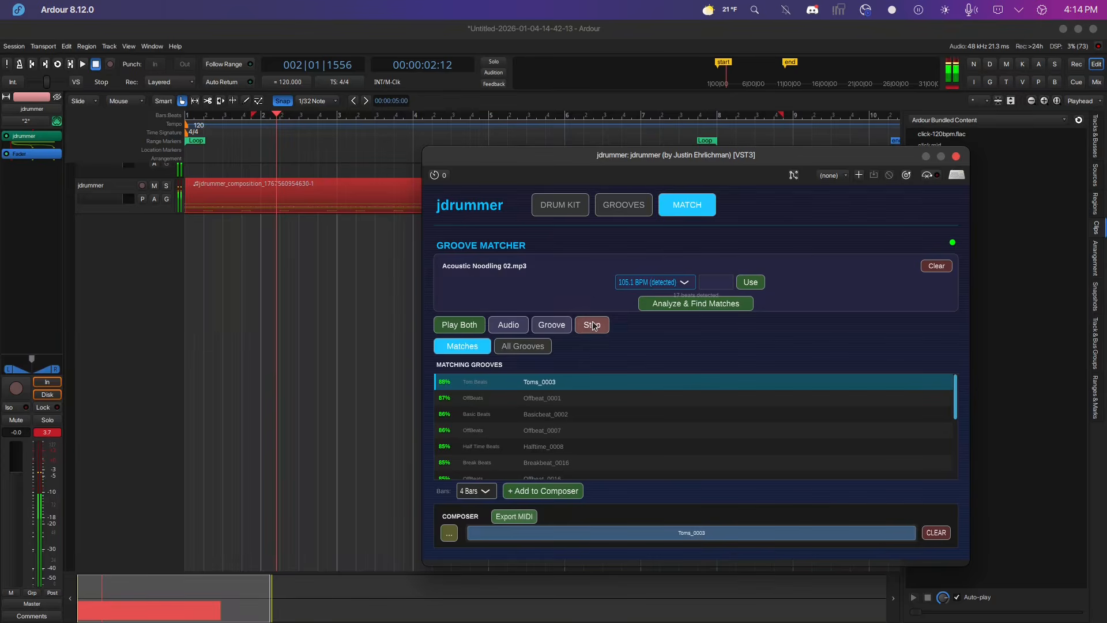
Clear the composer, add the Halftime_0008 groove to it, and audition it together with the clip.
left_click(943, 533)
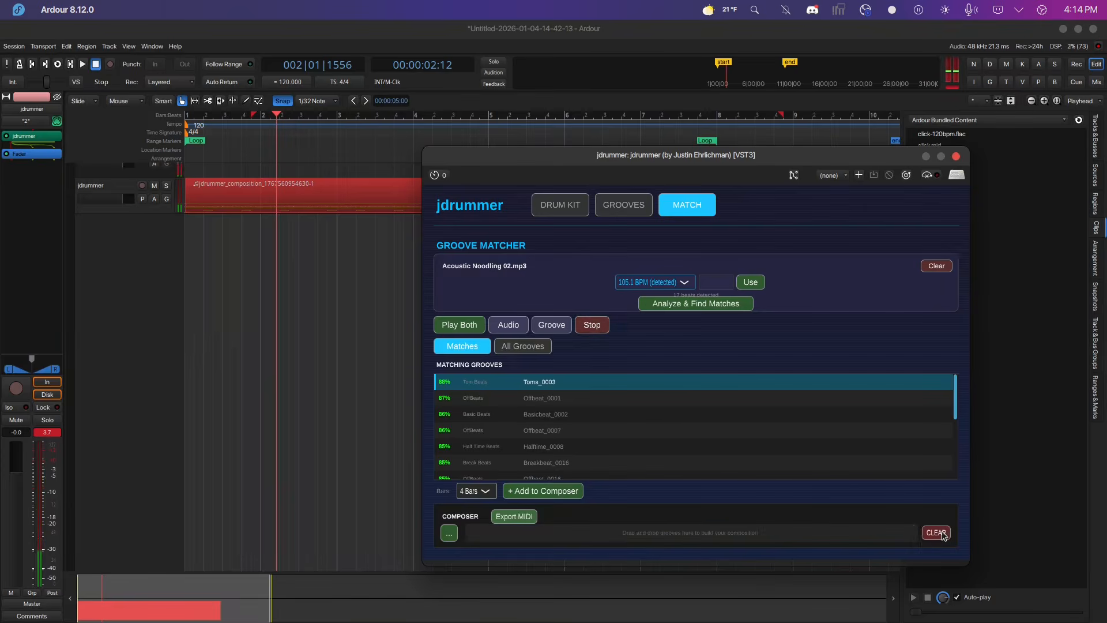
left_click(534, 402)
scroll(542, 415, "down", 2)
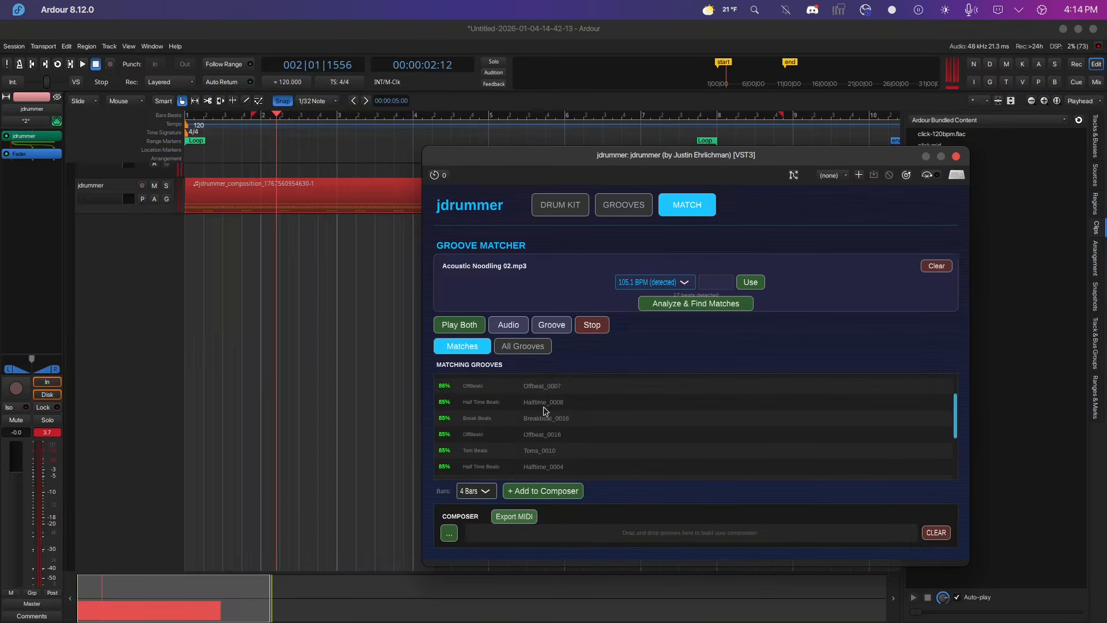
left_click(546, 405)
left_click(535, 490)
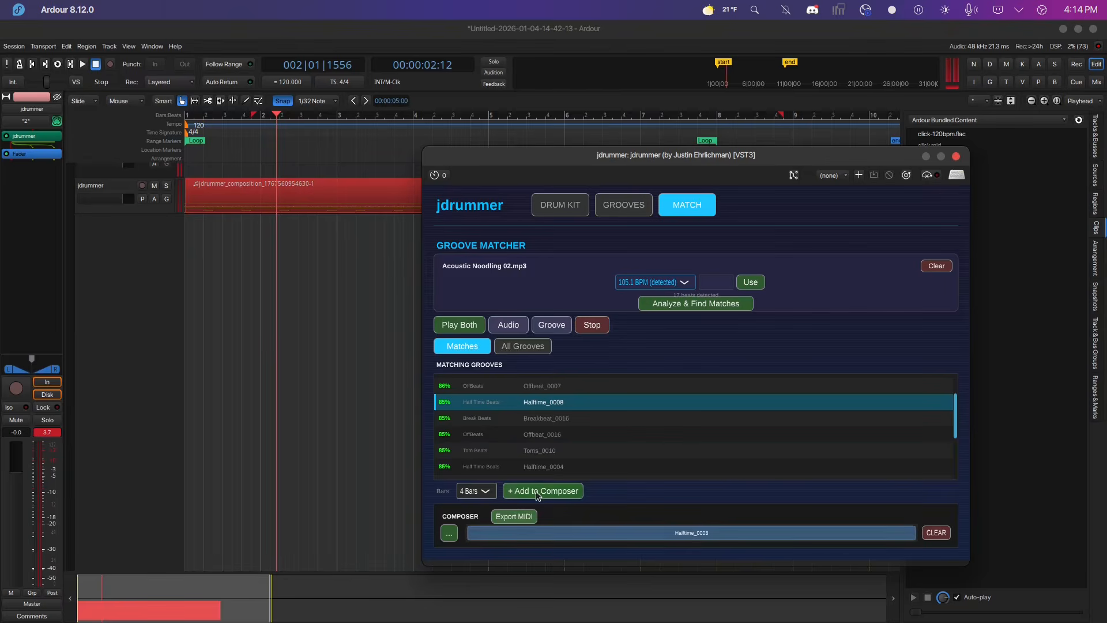
left_click(463, 328)
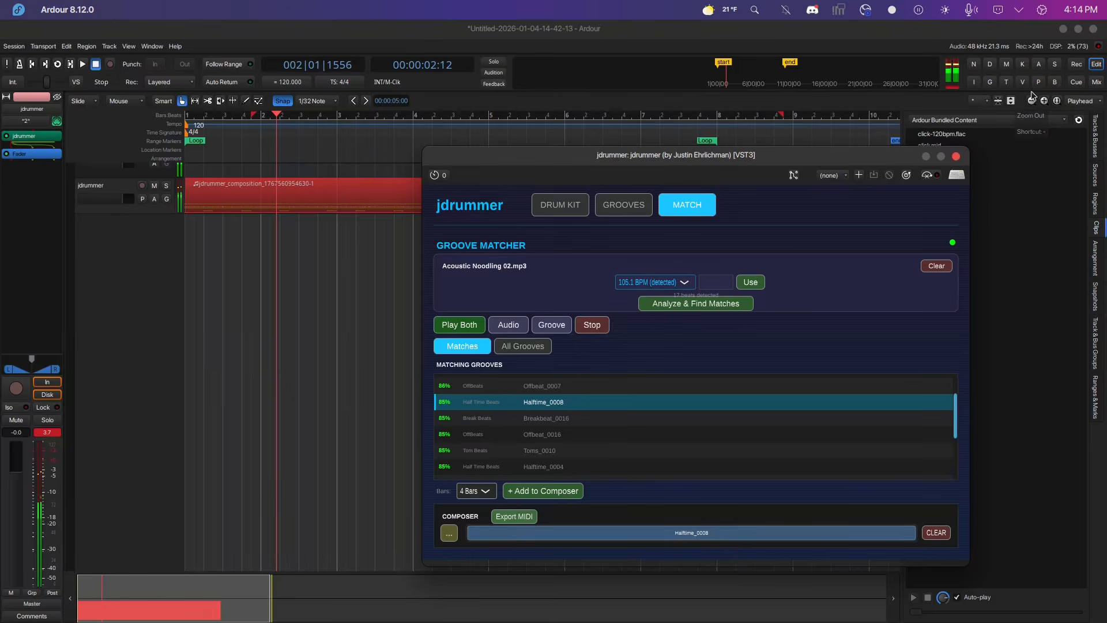
left_click(595, 327)
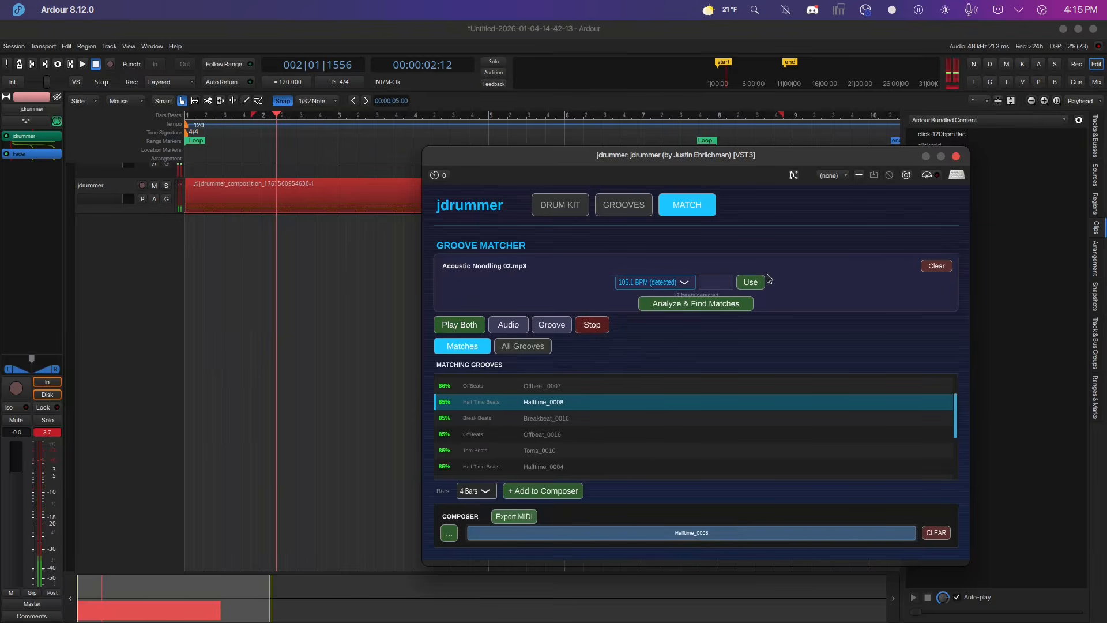
Clear the loaded clip and empty the composer.
left_click(938, 267)
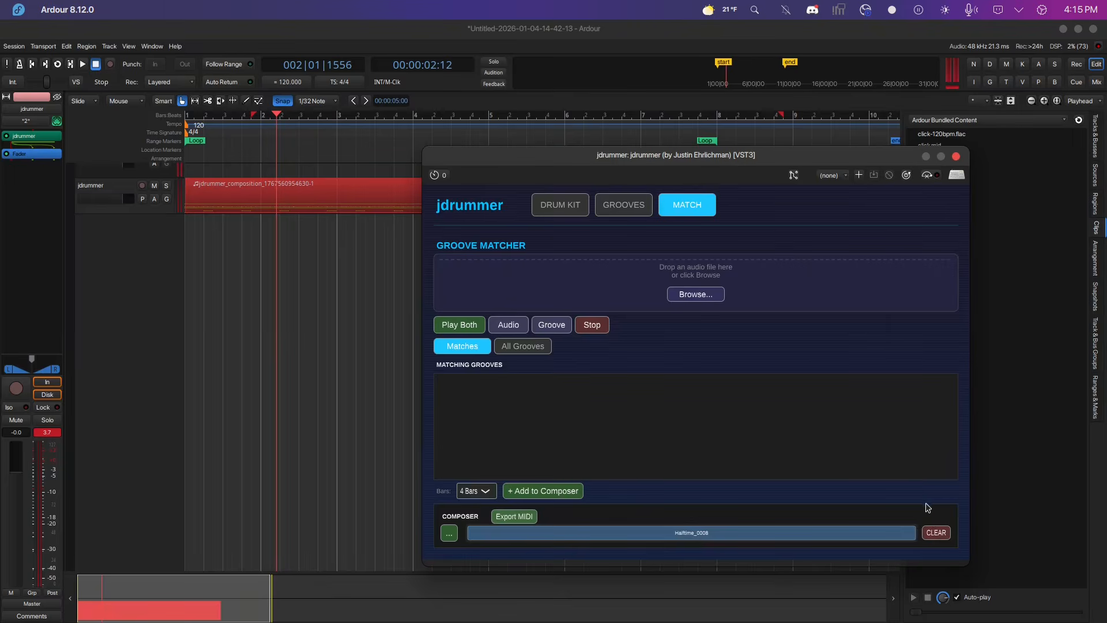
left_click(943, 536)
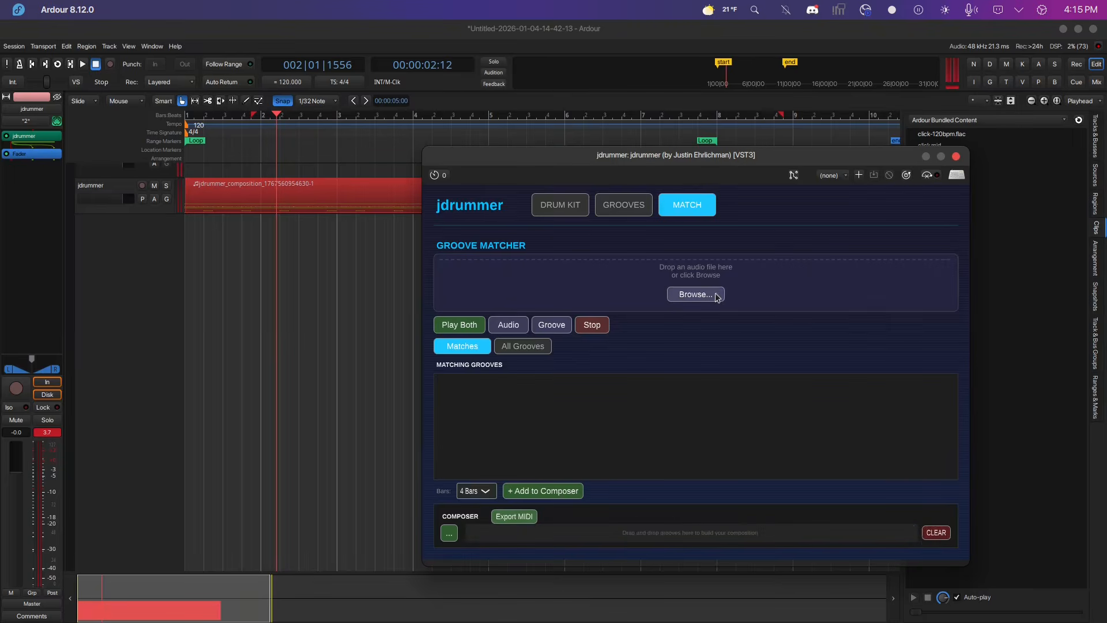
Load 90849-No1 arp.wav from the freesound music folder as the clip to match.
left_click(685, 296)
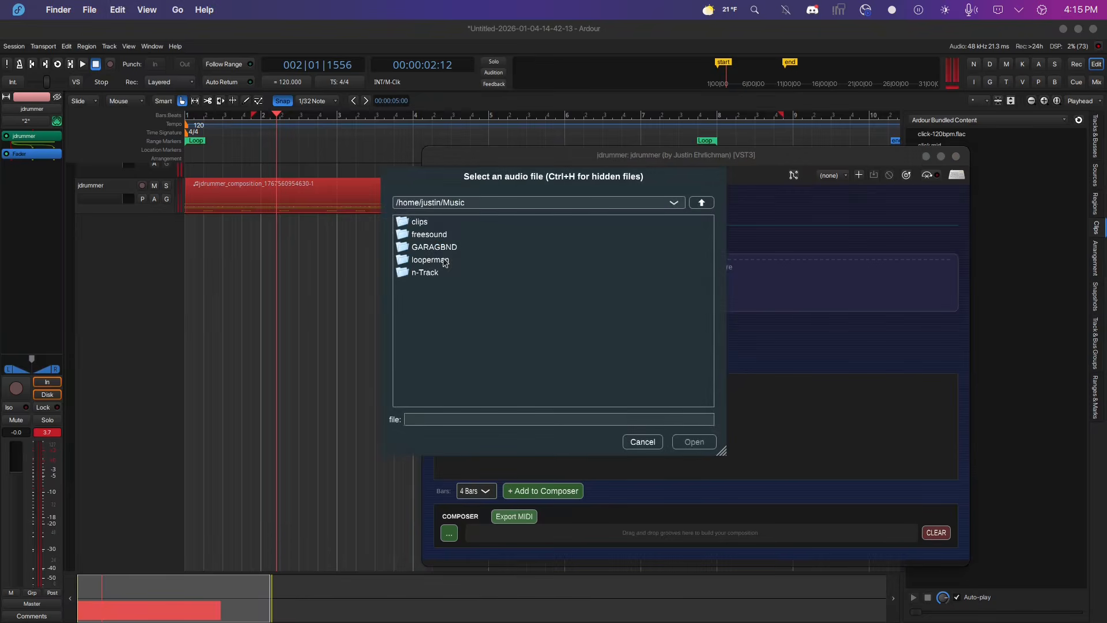
double_click(440, 235)
scroll(487, 281, "down", 3)
scroll(487, 281, "down", 5)
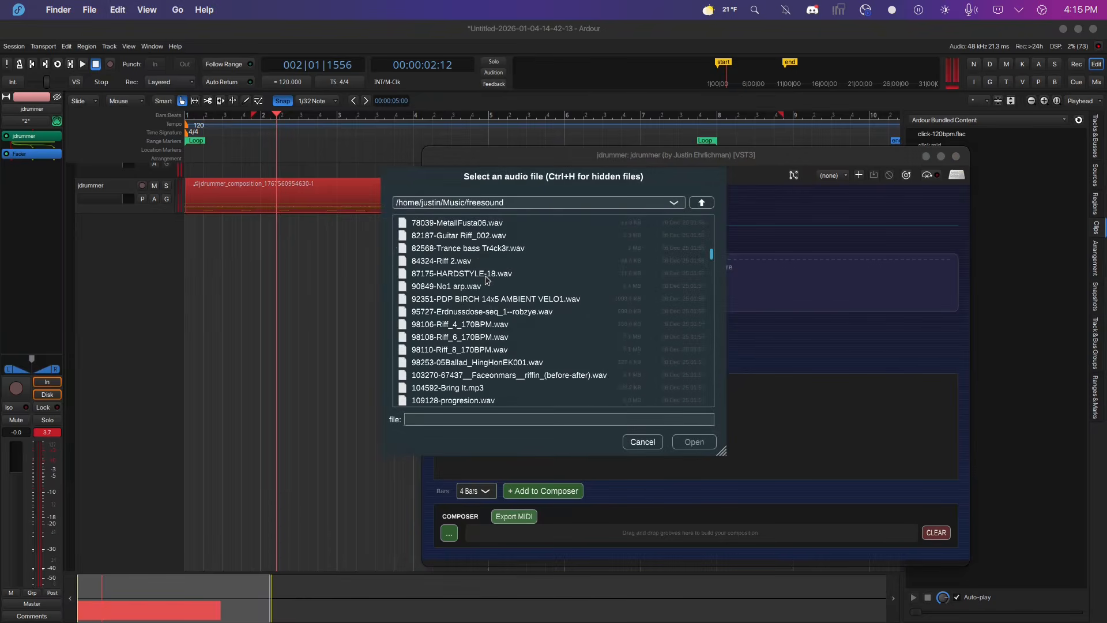
left_click(459, 288)
left_click(708, 442)
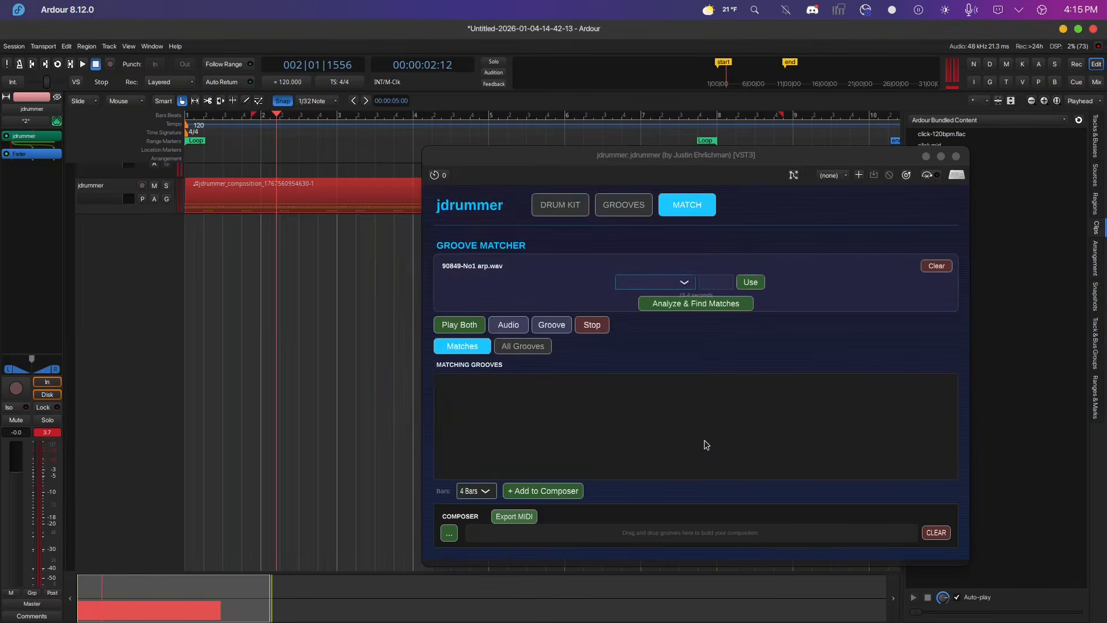
Analyze the clip to find matching grooves, play the clip and top groove together, and stop.
left_click(728, 304)
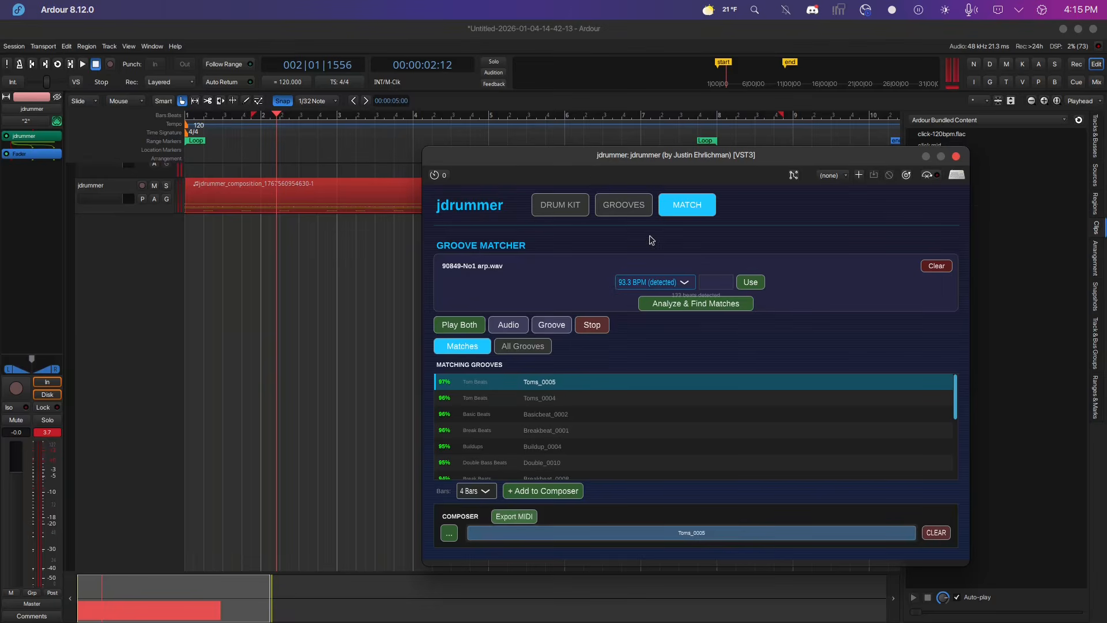
left_click(461, 326)
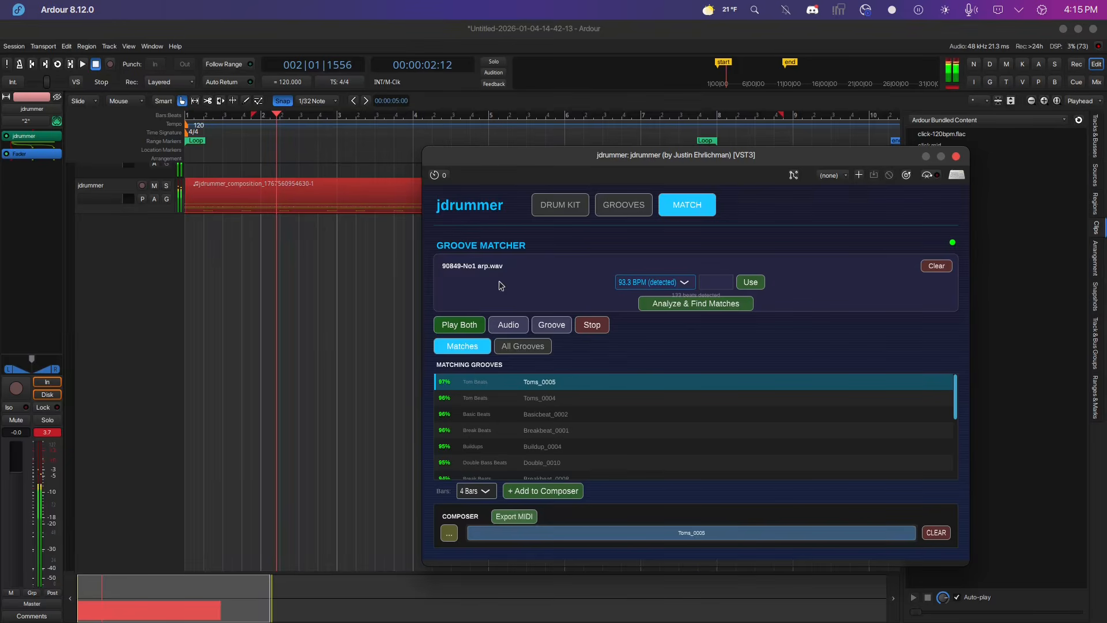
left_click(603, 333)
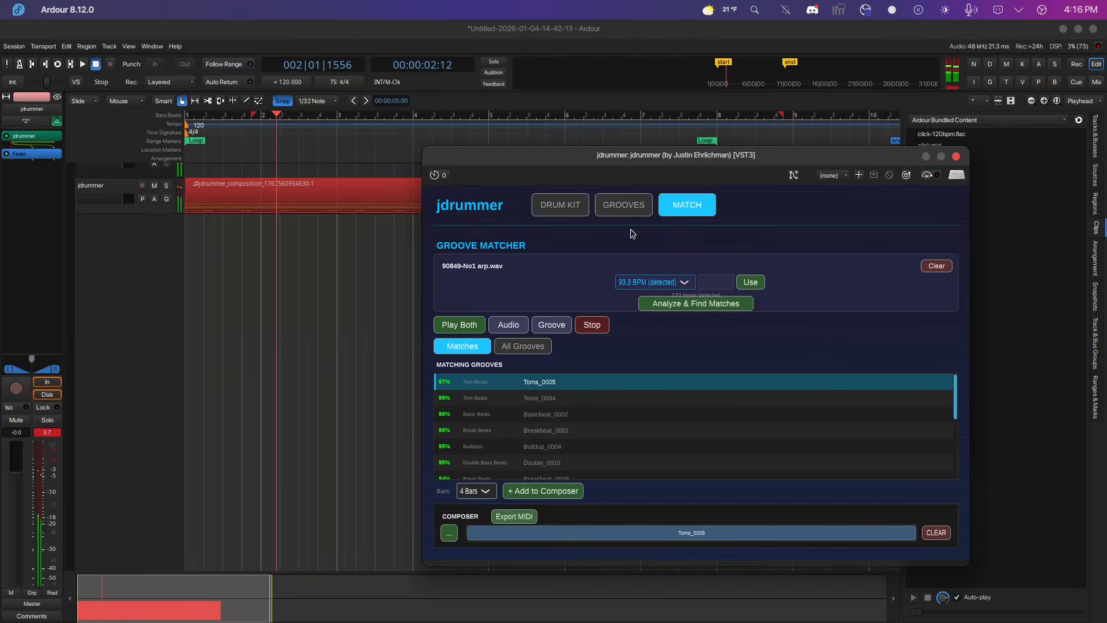
Set the clip tempo to 112.0 BPM, play the clip and groove together, and stop.
left_click(685, 281)
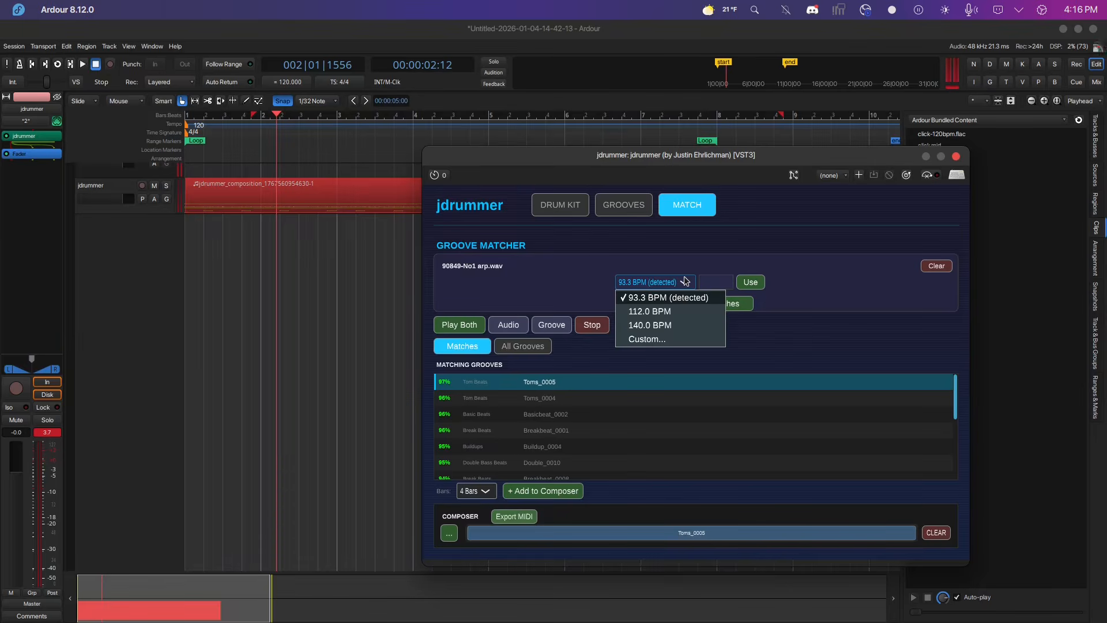
left_click(653, 312)
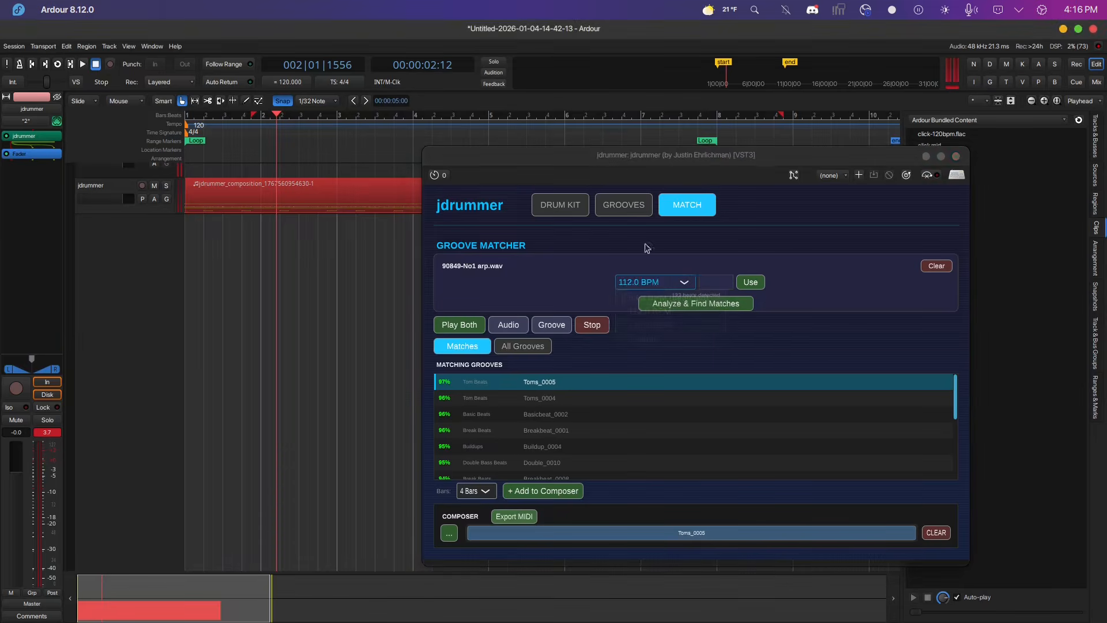
left_click(448, 325)
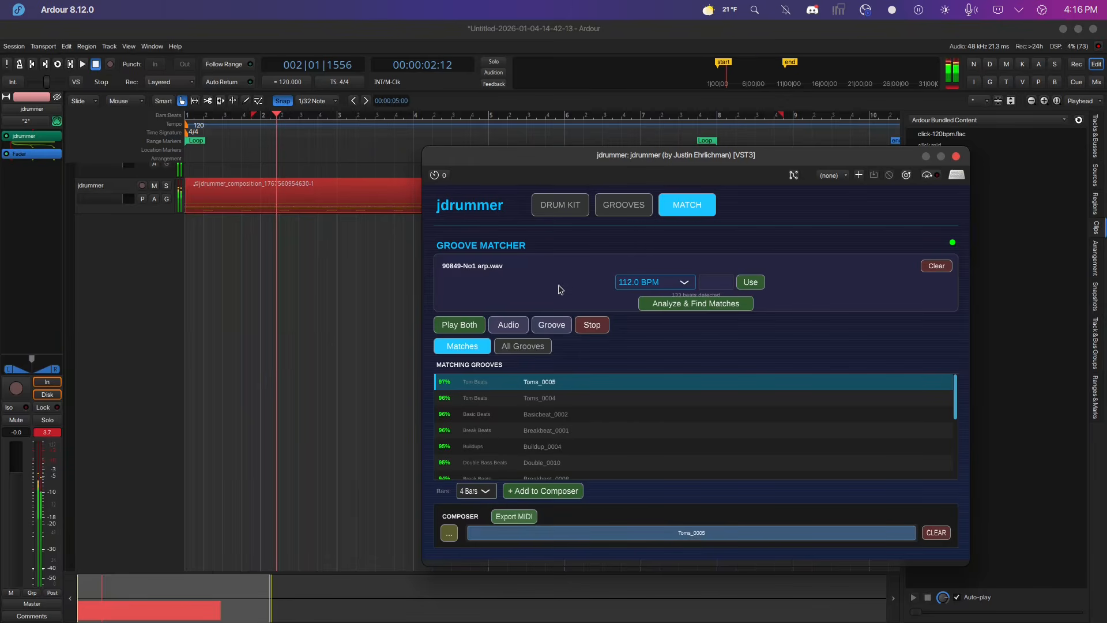
left_click(601, 330)
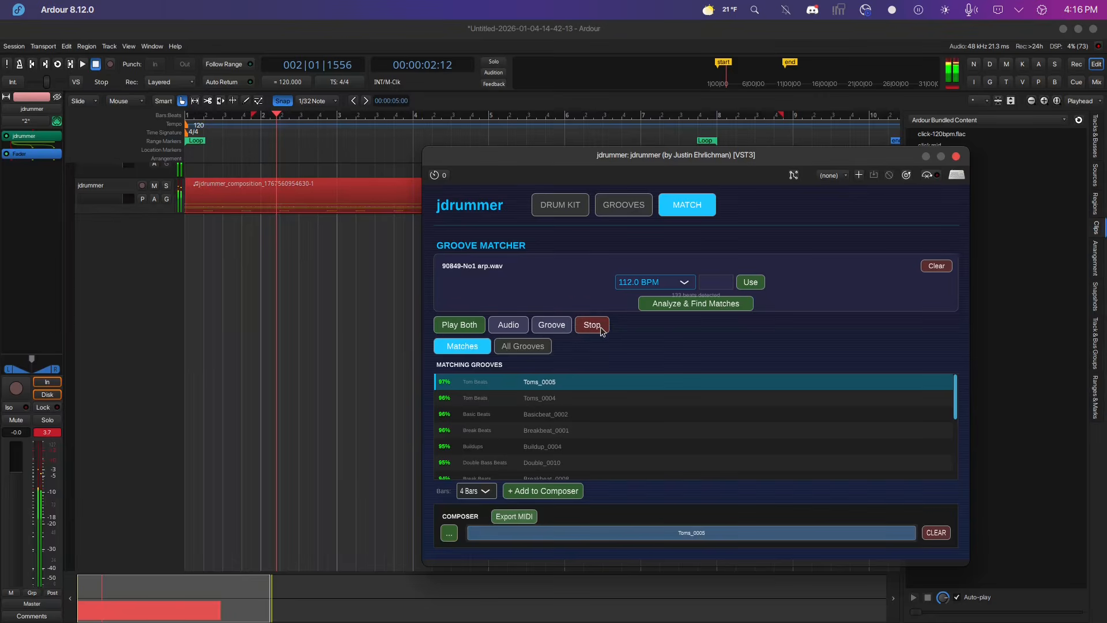
Set the clip tempo to 140.0 BPM, play the clip and groove together, and stop.
left_click(684, 285)
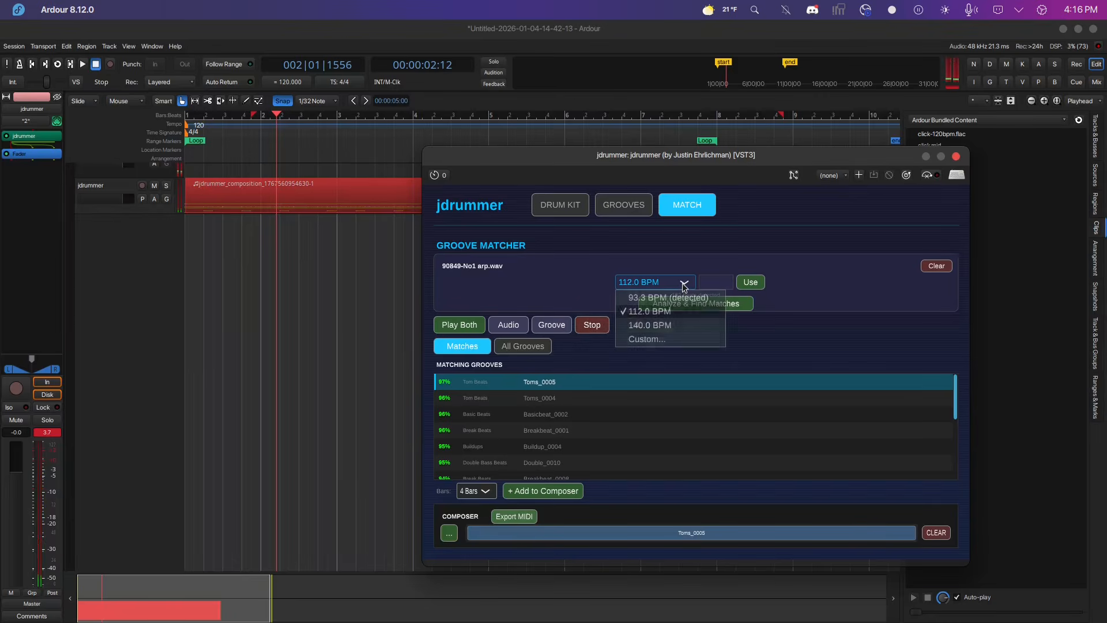
left_click(649, 325)
left_click(459, 325)
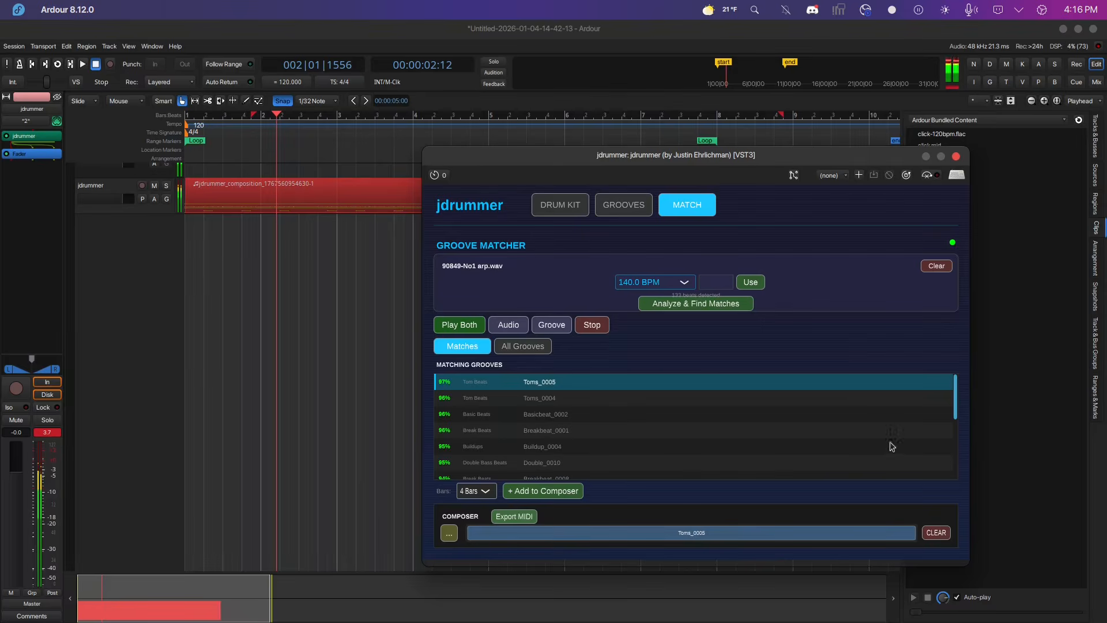
left_click(595, 323)
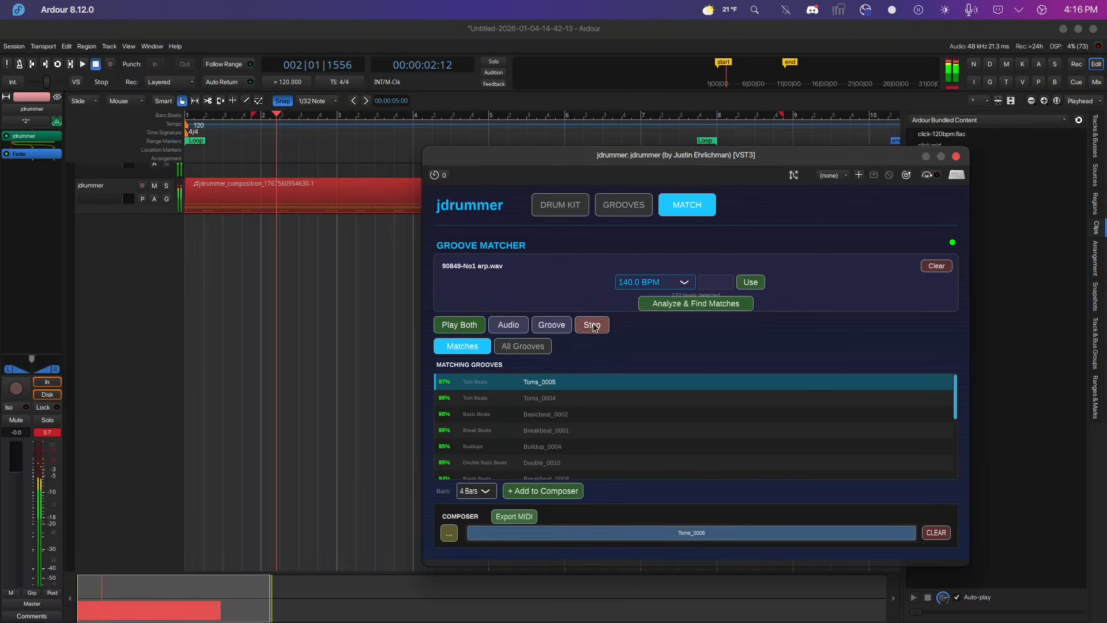
Clear the composer, add Breakbeat_0004 from the Break Beats style of all grooves, and play it with the clip.
left_click(937, 532)
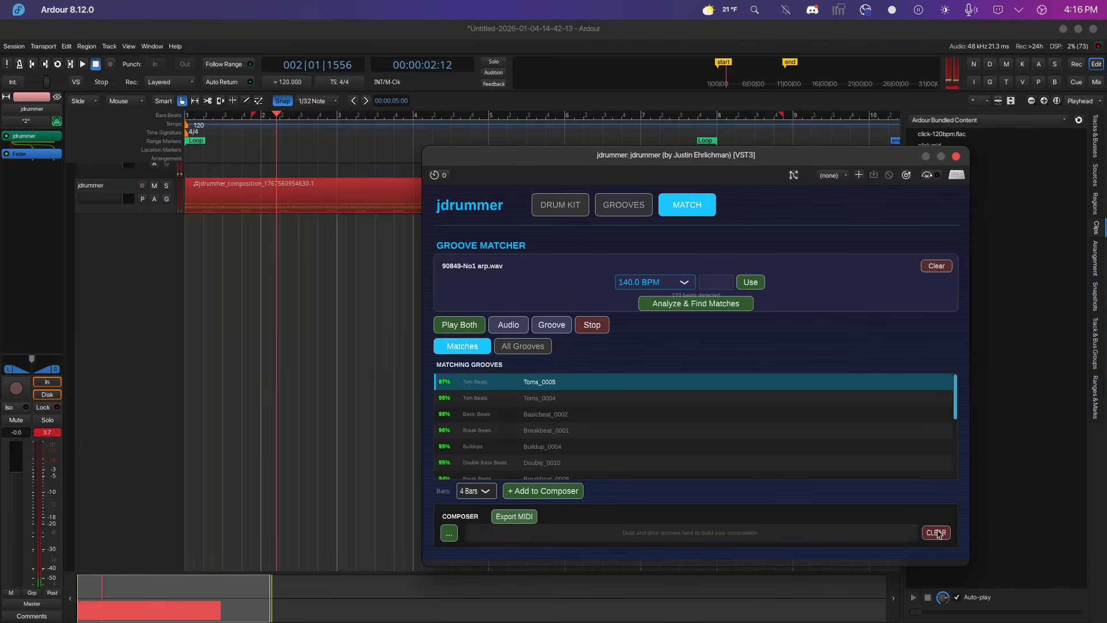
left_click(522, 346)
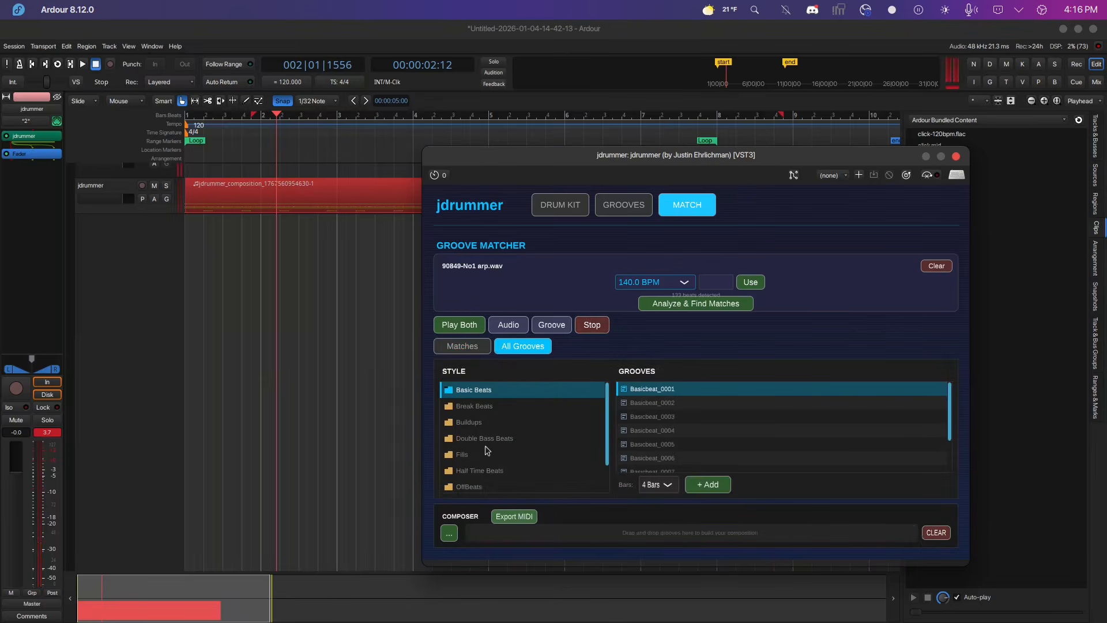
left_click(477, 407)
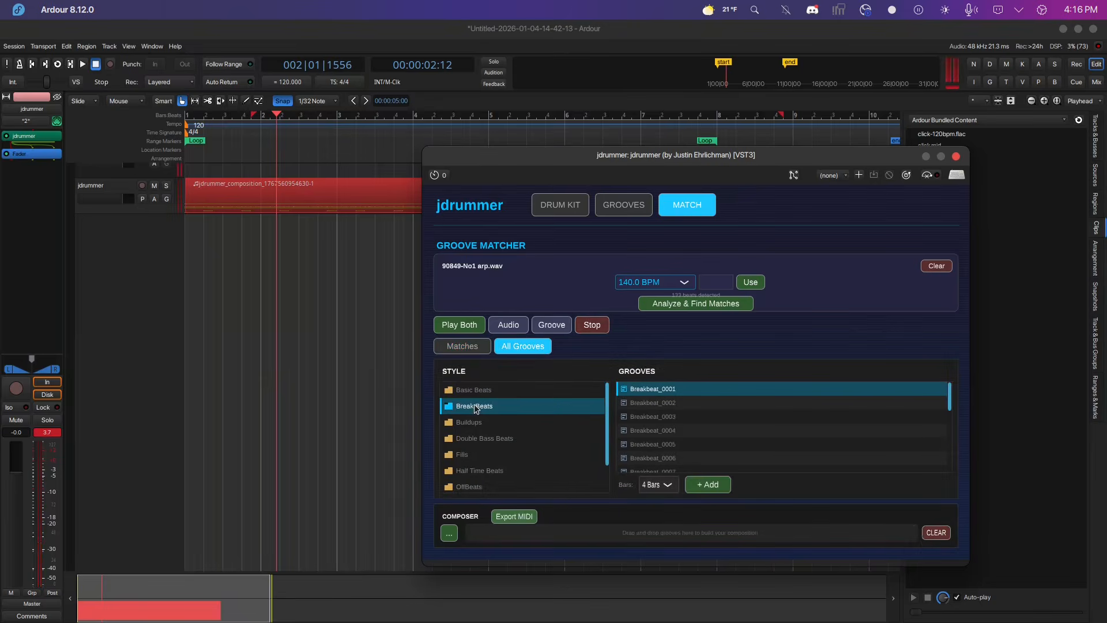
left_click(671, 433)
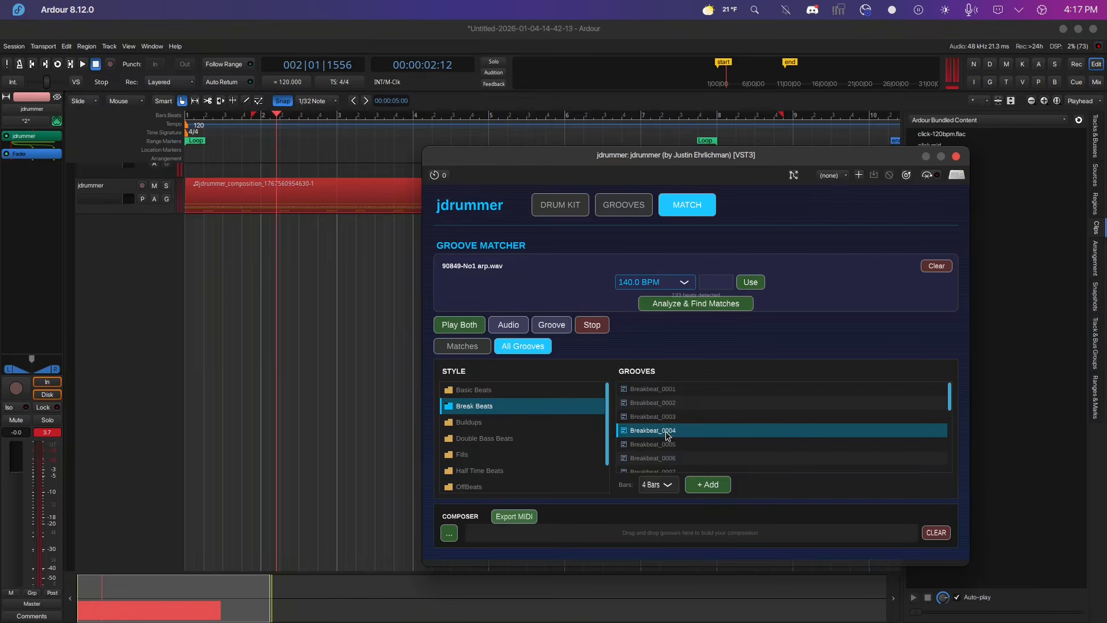
left_click(717, 490)
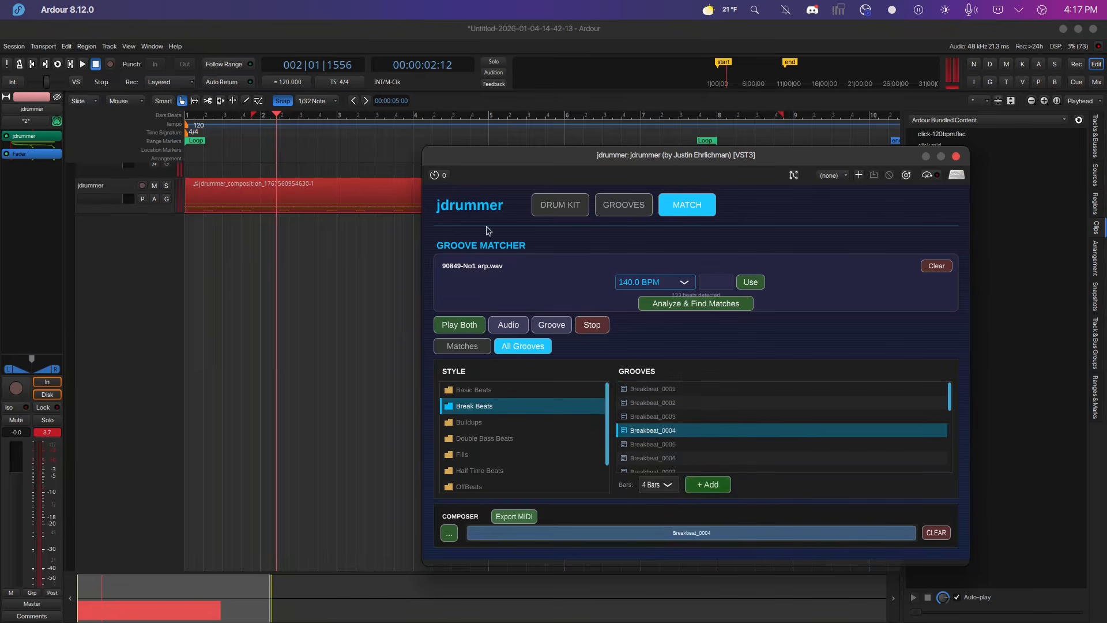
left_click(463, 326)
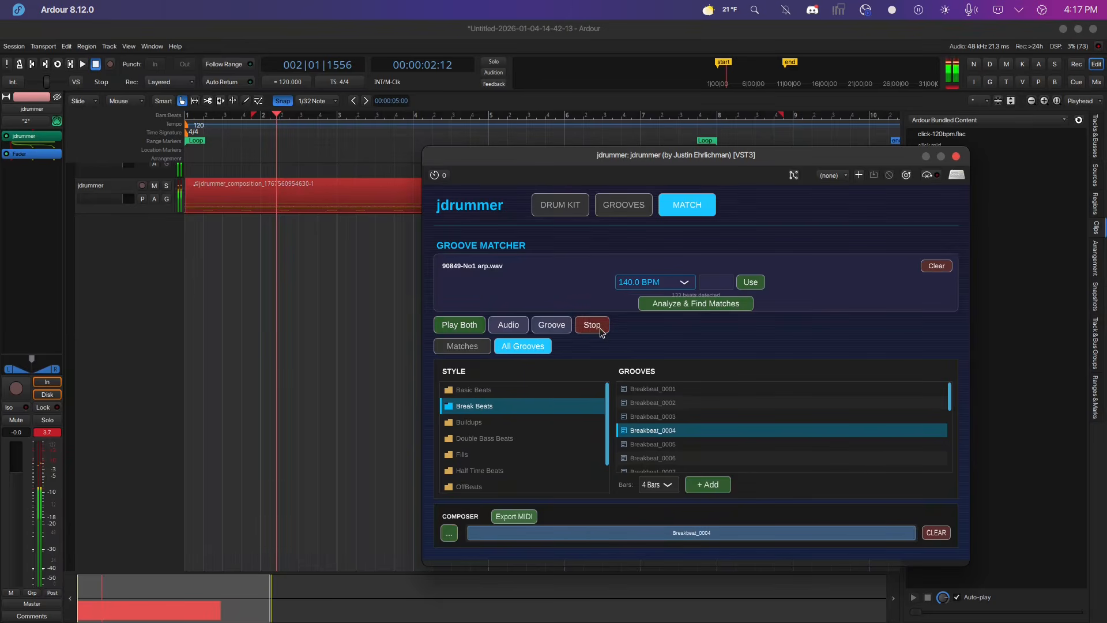
left_click(943, 534)
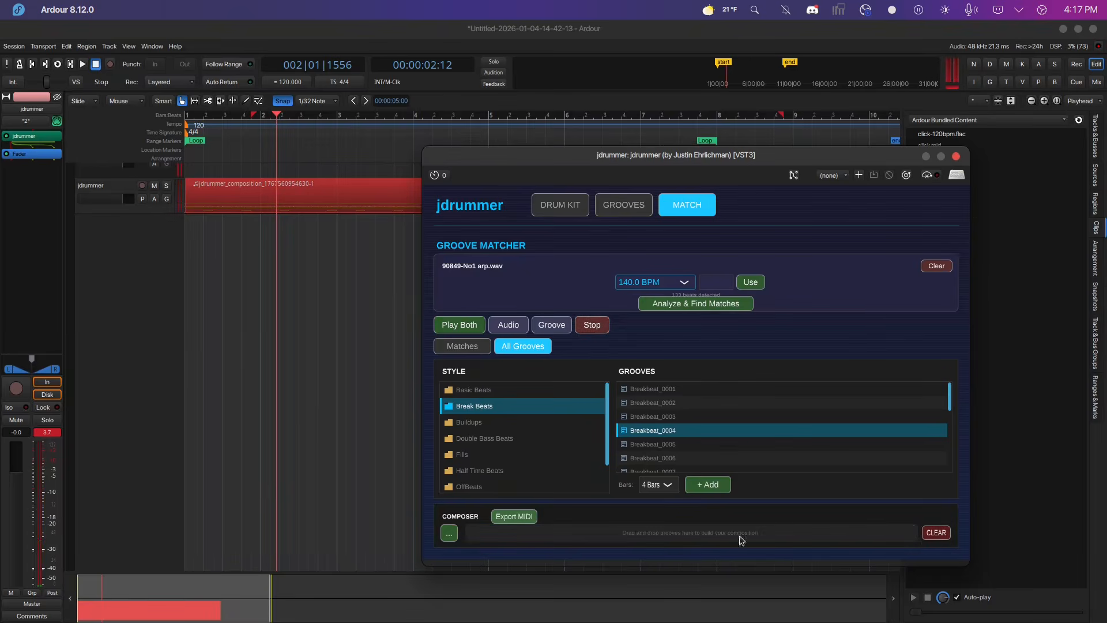
left_click(945, 270)
left_click(706, 298)
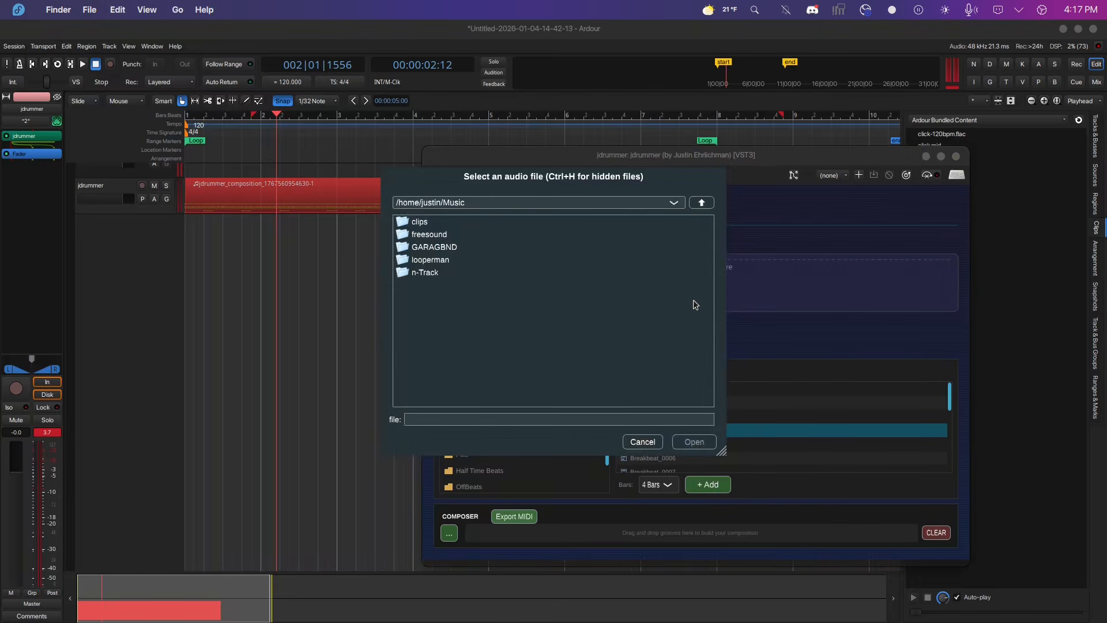
double_click(448, 261)
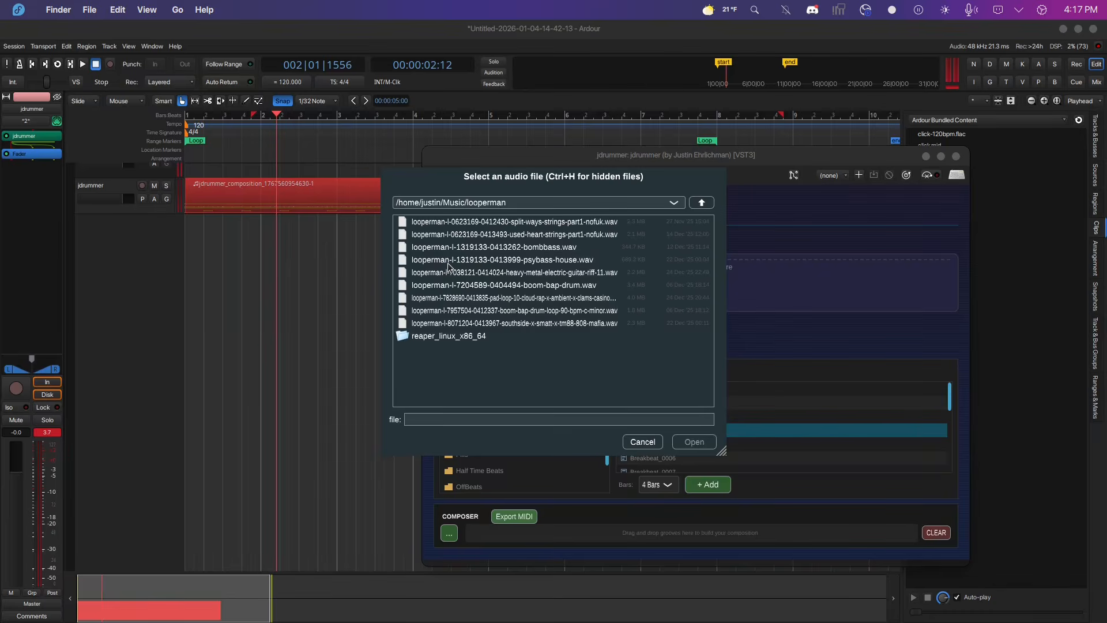
left_click(534, 261)
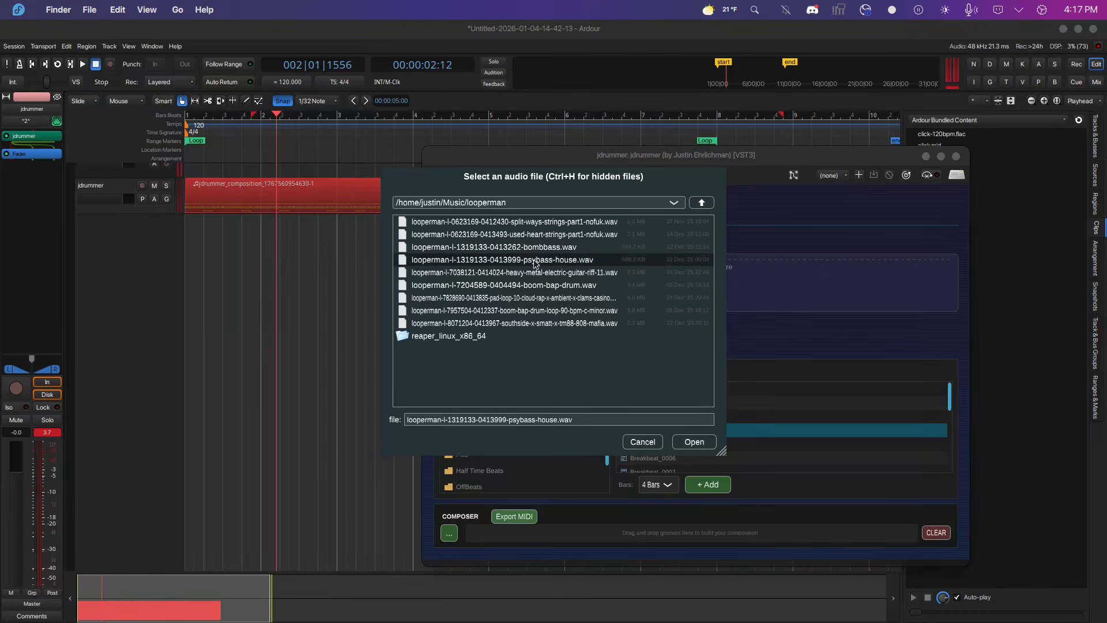
left_click(694, 442)
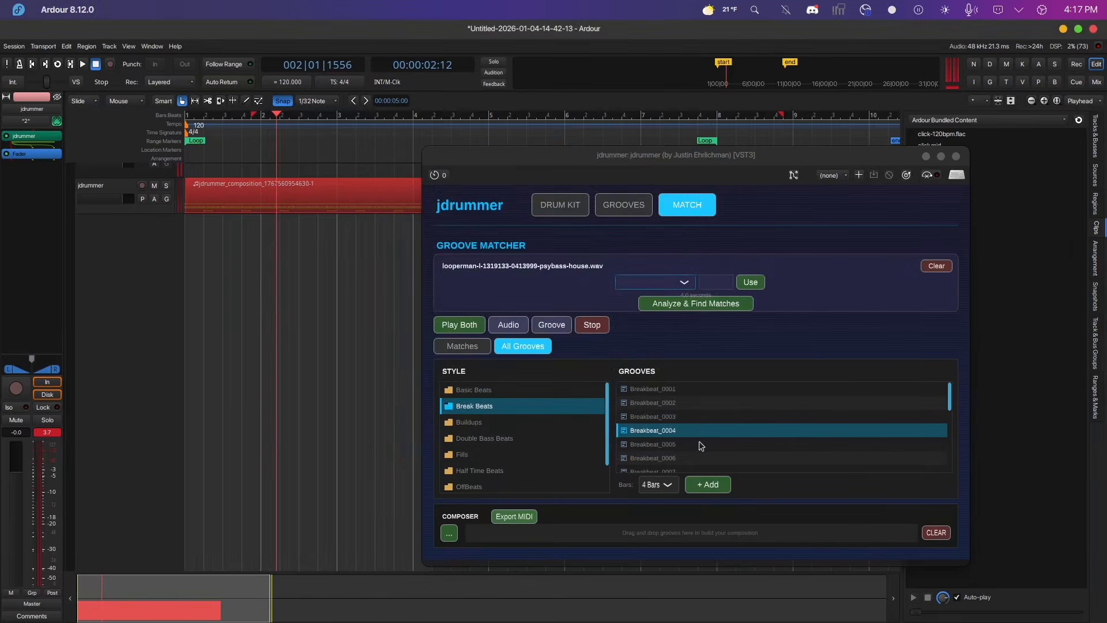
Analyze the new clip for matching grooves, play the clip and groove together, and stop.
left_click(709, 307)
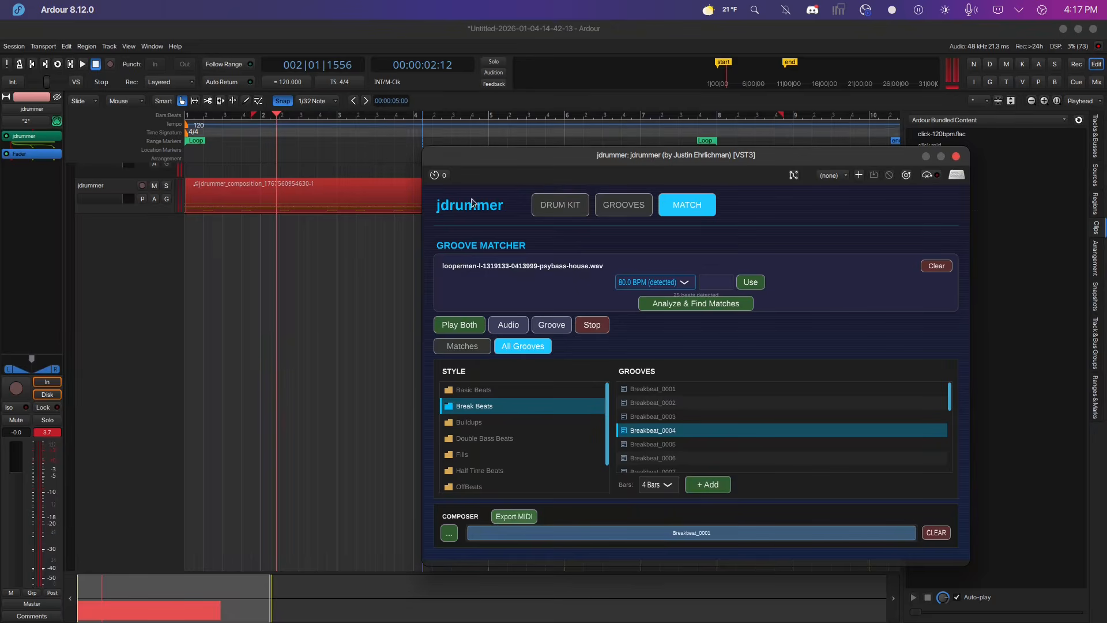
left_click(452, 323)
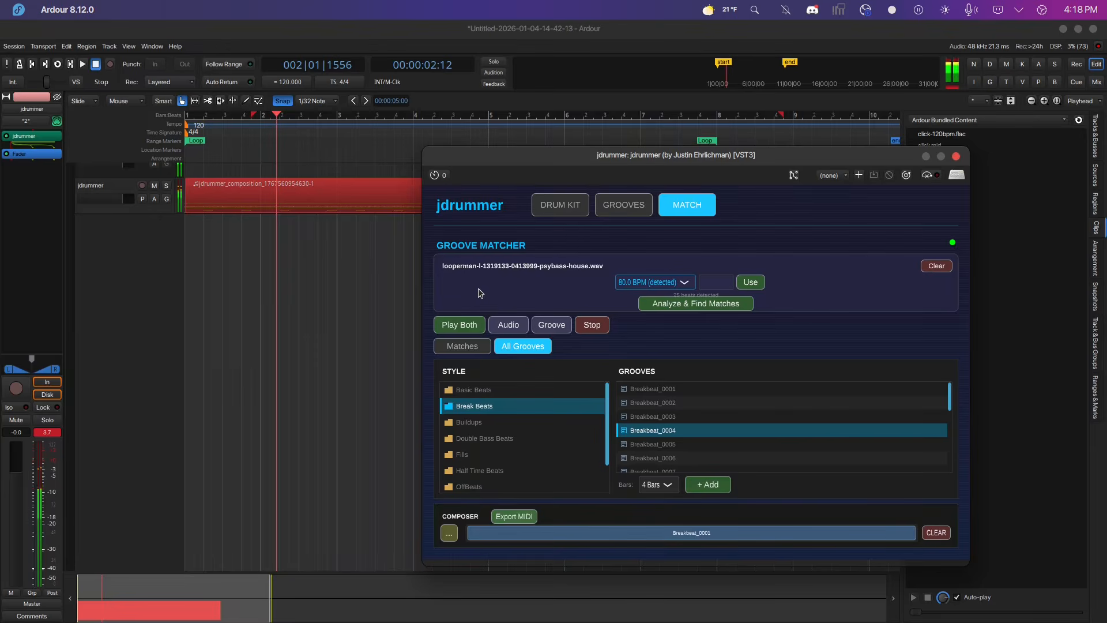
left_click(594, 336)
Set the clip tempo to 127.9 BPM, play the clip and groove together, and stop.
left_click(687, 283)
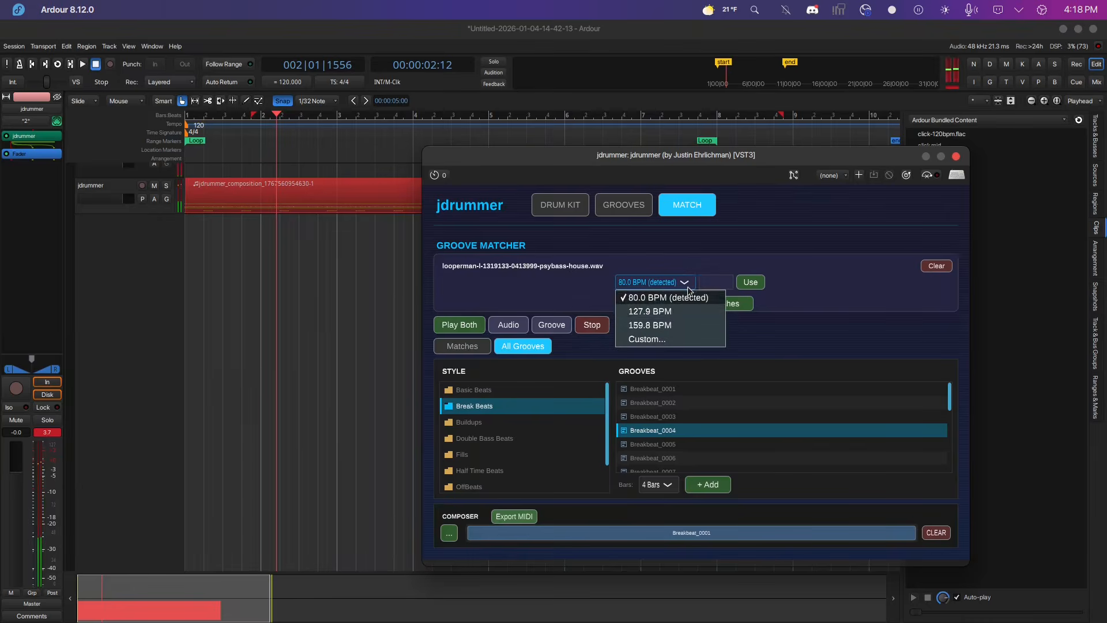
left_click(672, 315)
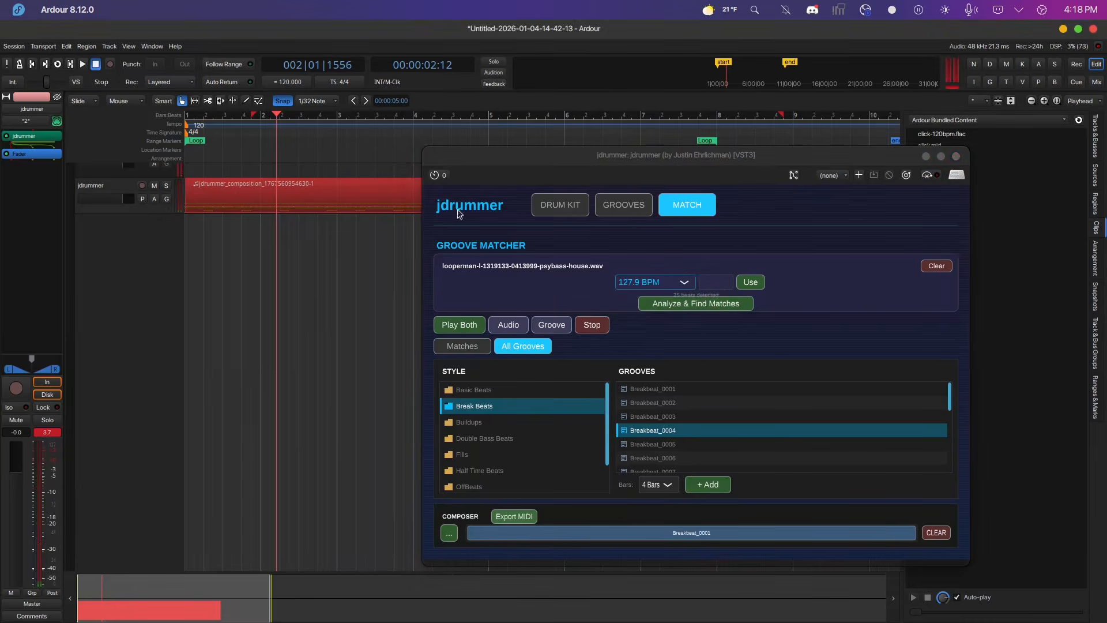
left_click(459, 325)
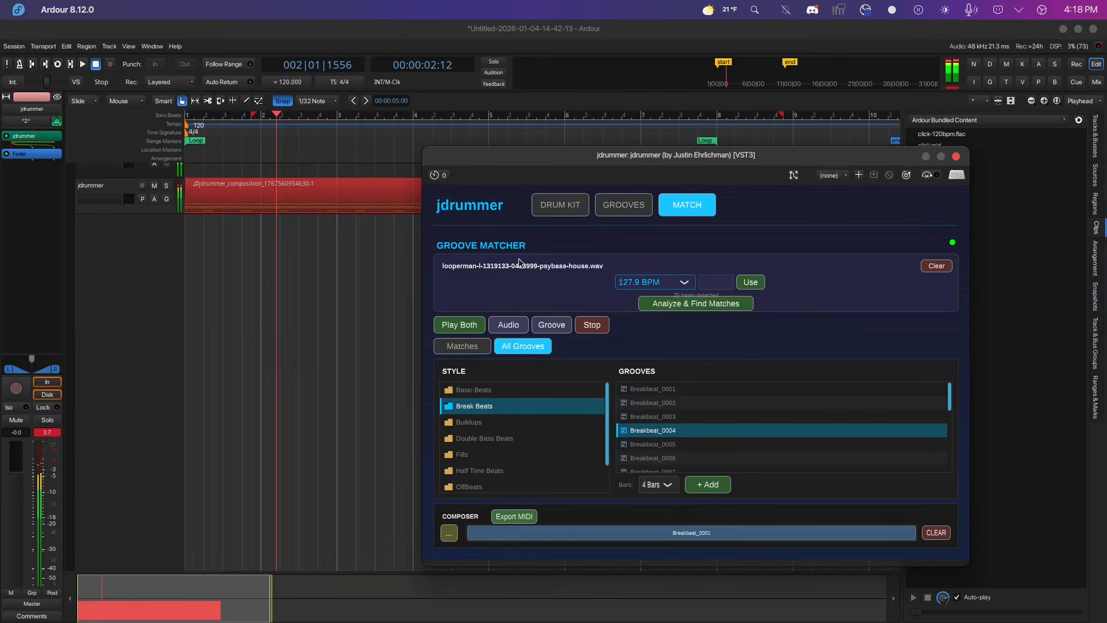
left_click(593, 326)
Set the clip tempo to 159.8 BPM, play the clip and groove together, and stop.
left_click(686, 283)
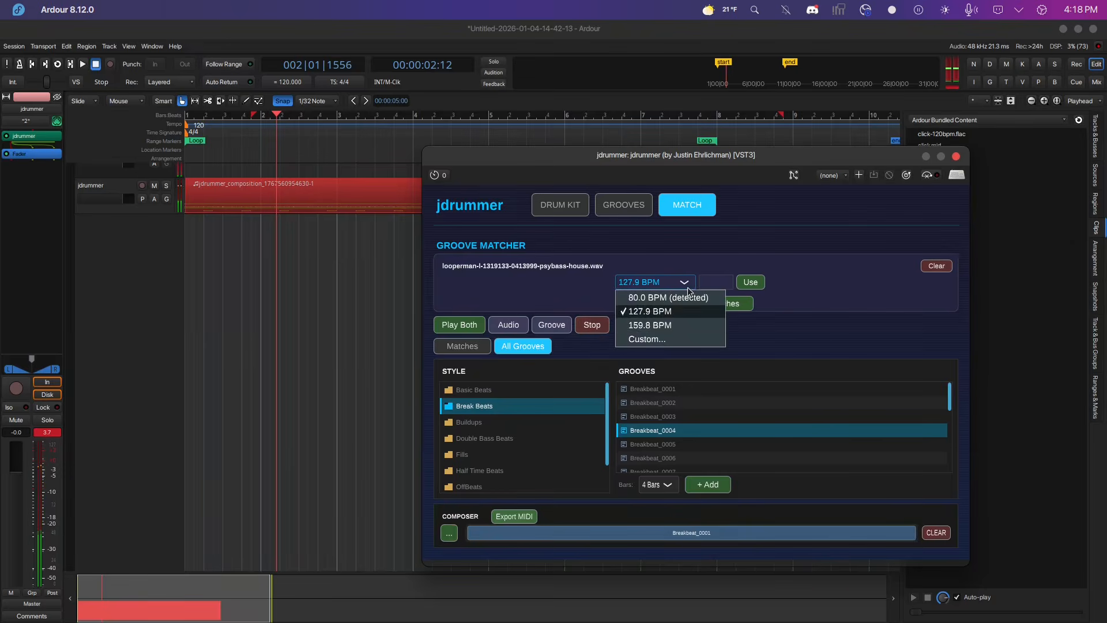
left_click(665, 327)
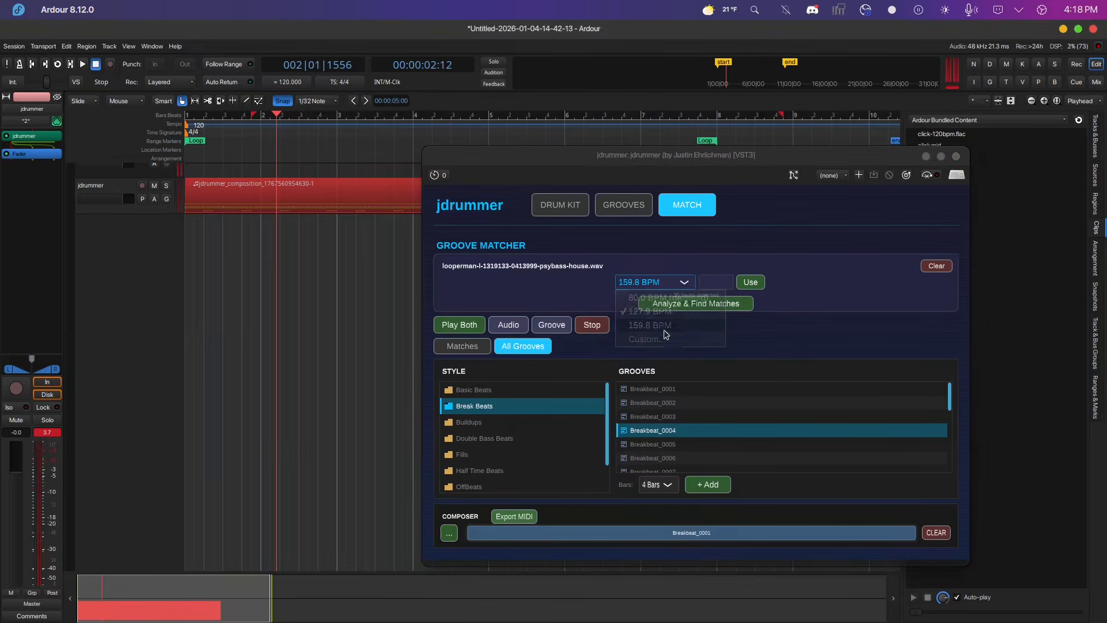
left_click(468, 327)
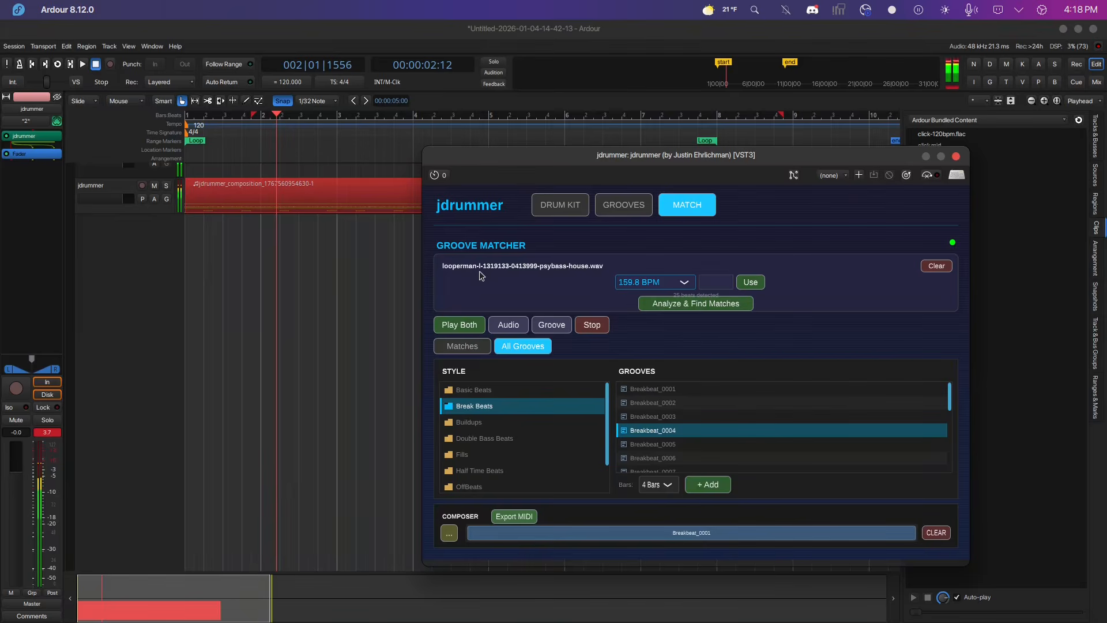
left_click(588, 329)
Set a custom clip tempo of 60 BPM, play the clip and groove together, and stop.
left_click(685, 282)
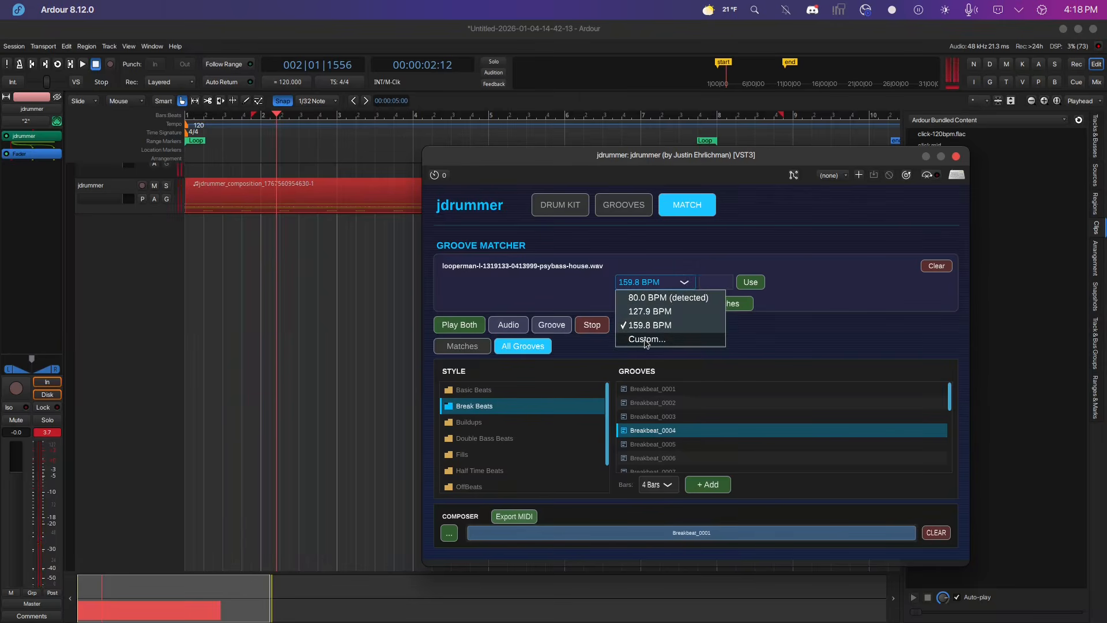
left_click(646, 340)
left_click(712, 278)
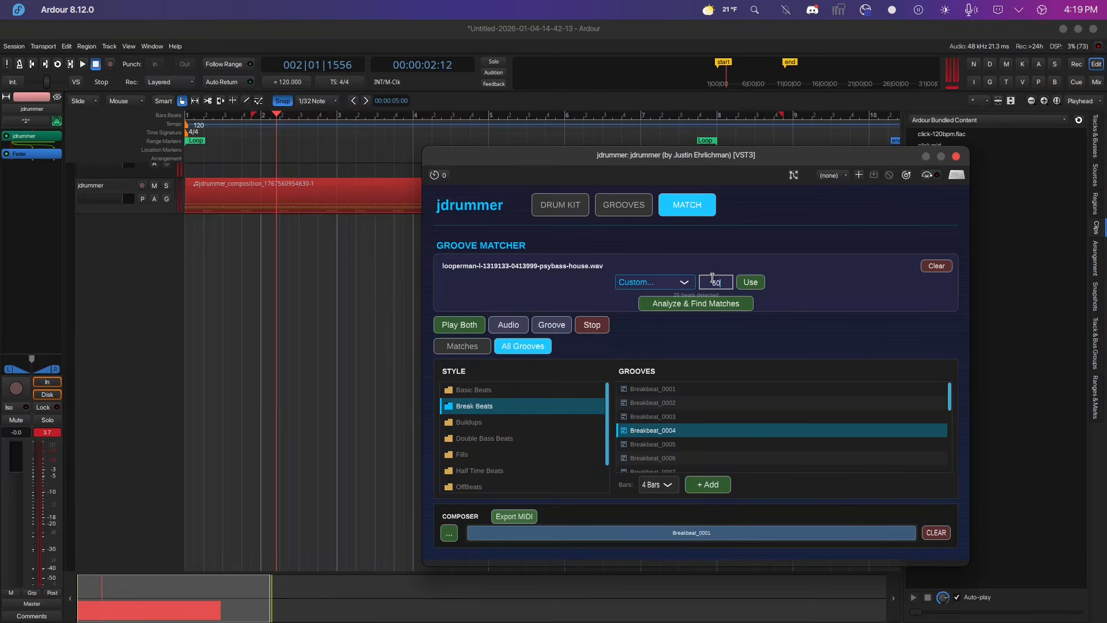
left_click(757, 285)
left_click(452, 328)
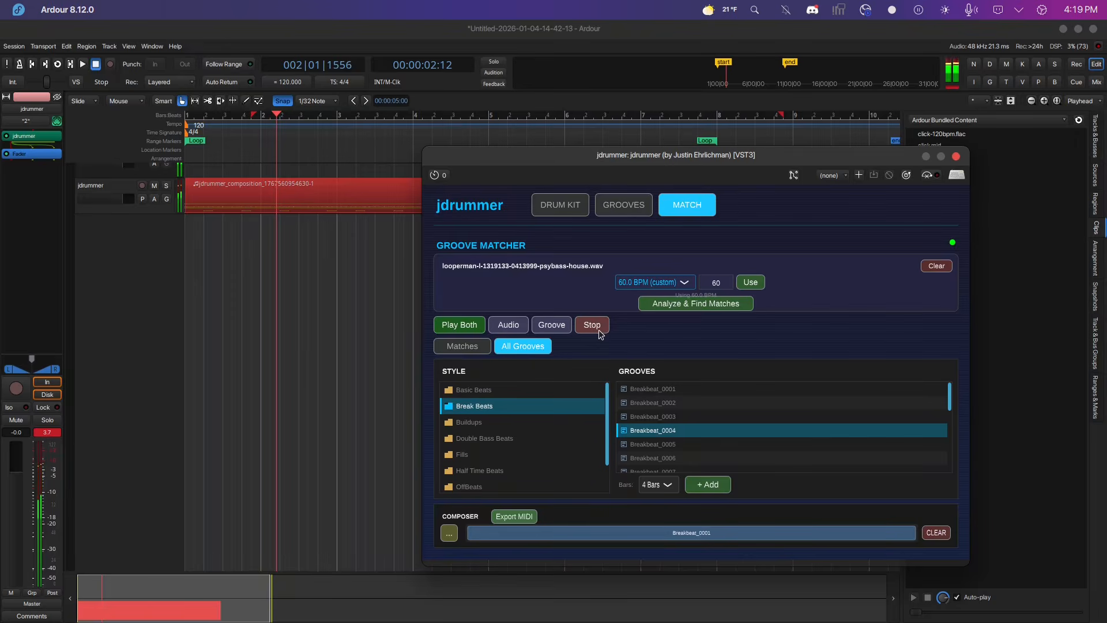
left_click(599, 329)
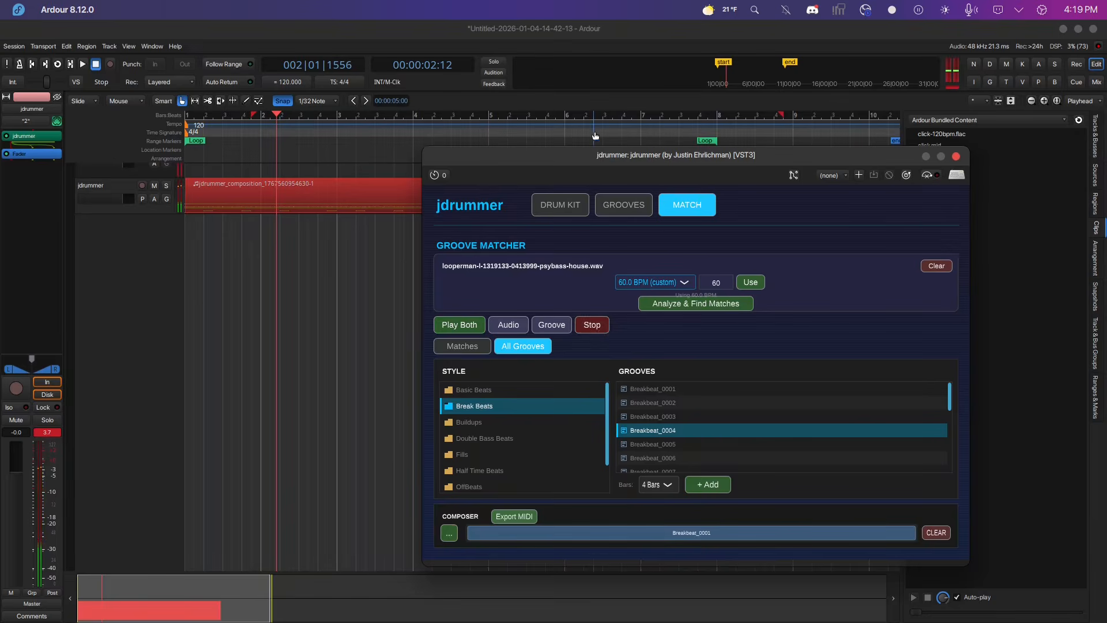
Clear the loaded clip from the groove matcher and close the plugin window.
left_click(937, 265)
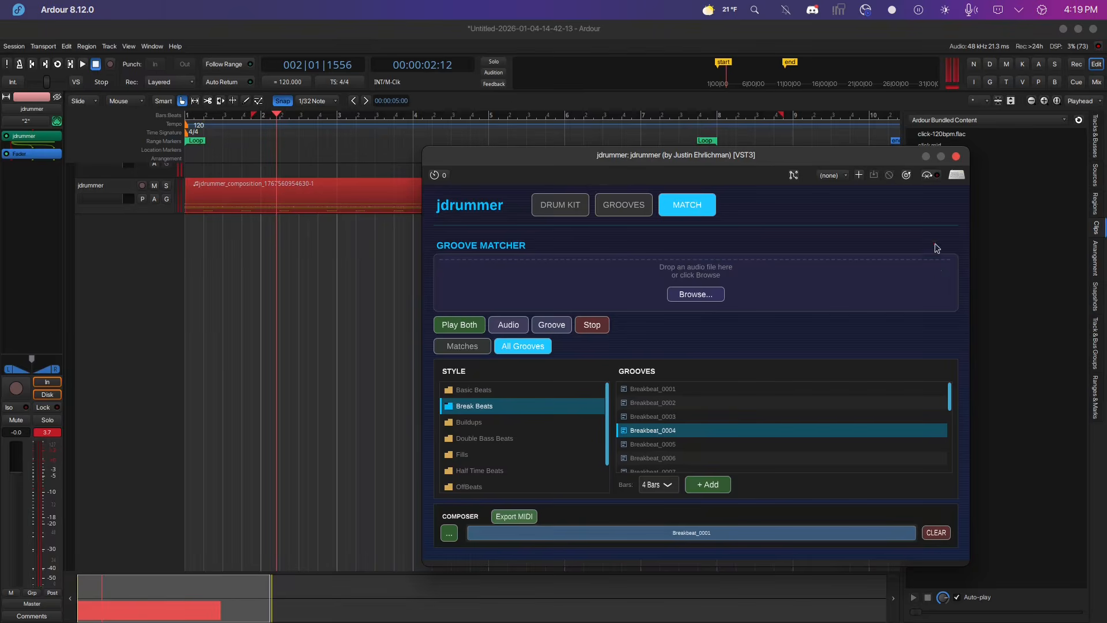
left_click(956, 156)
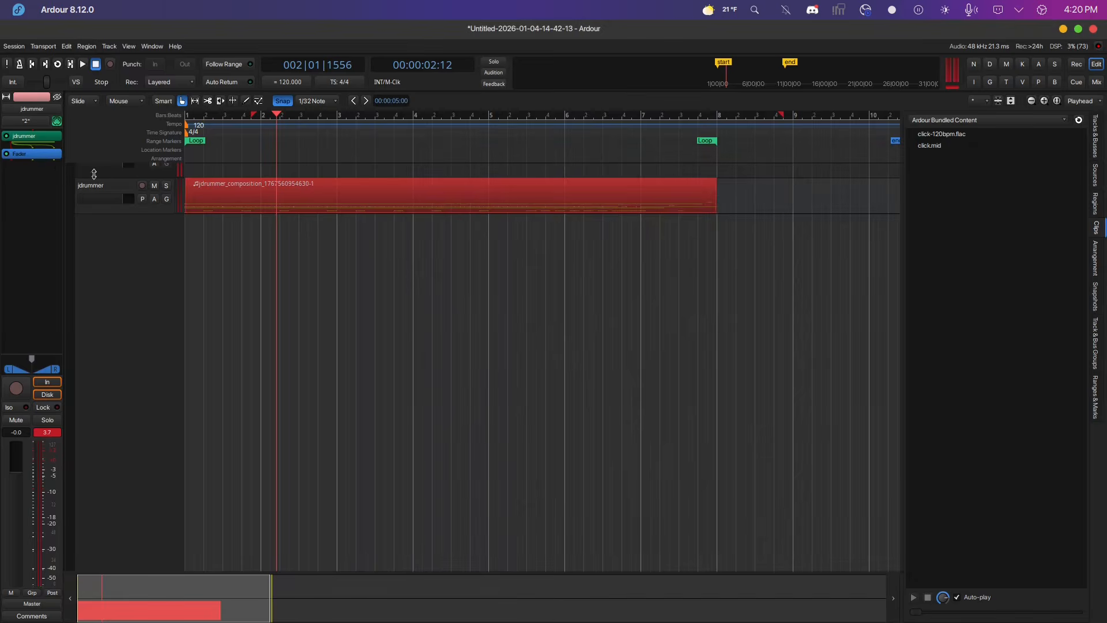
Reopen the jdrummer plugin, delete the old composition region, and switch the groove list to Matches.
double_click(26, 136)
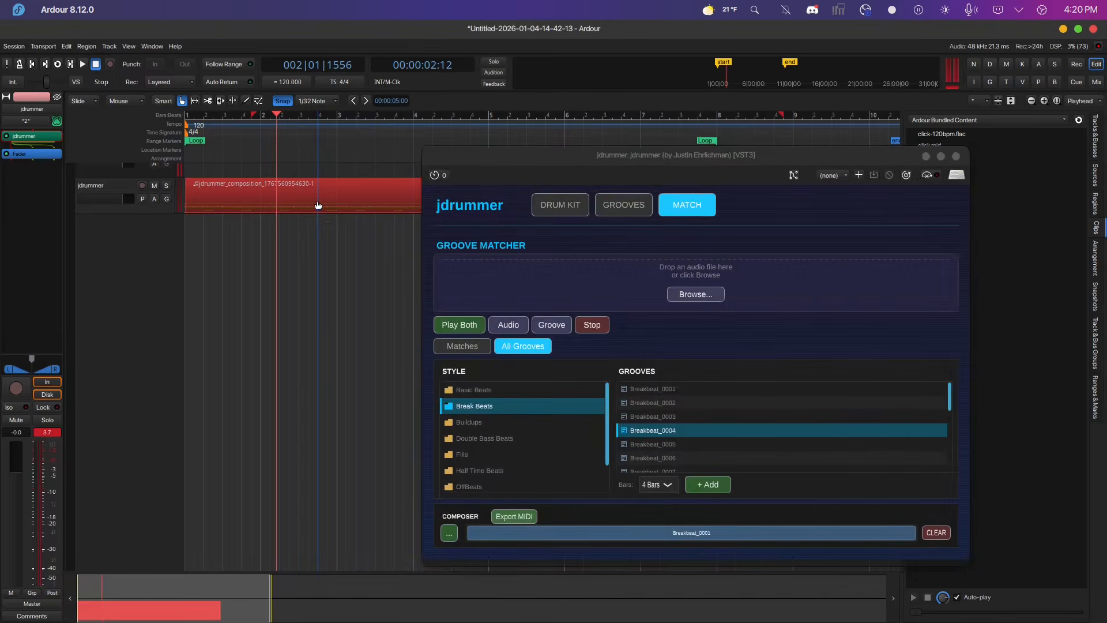
key("Delete")
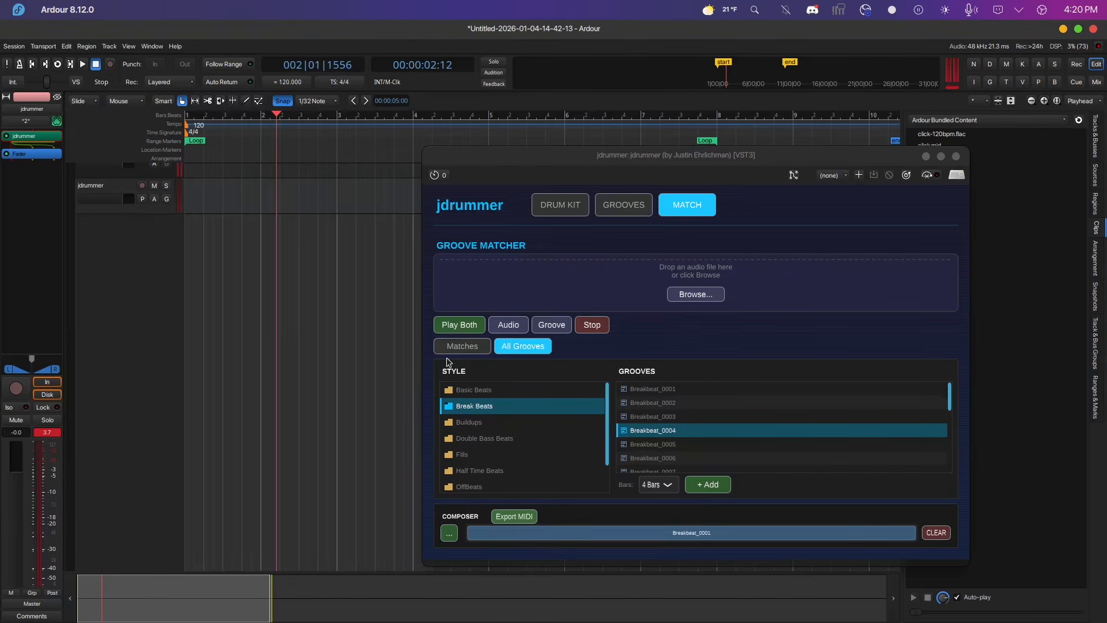
left_click(461, 348)
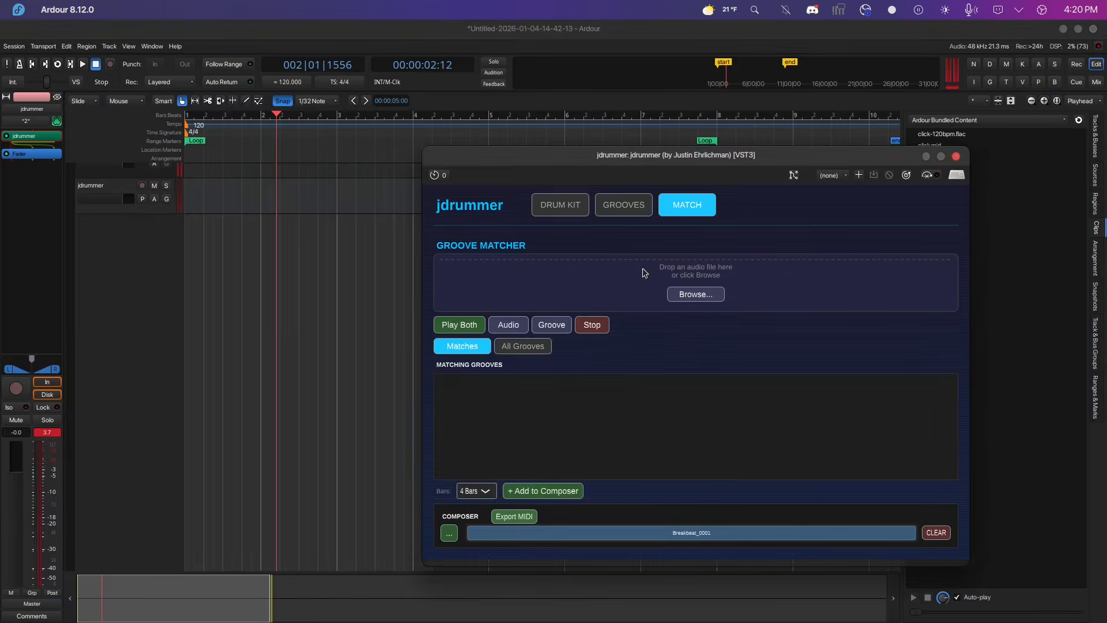
left_click(696, 295)
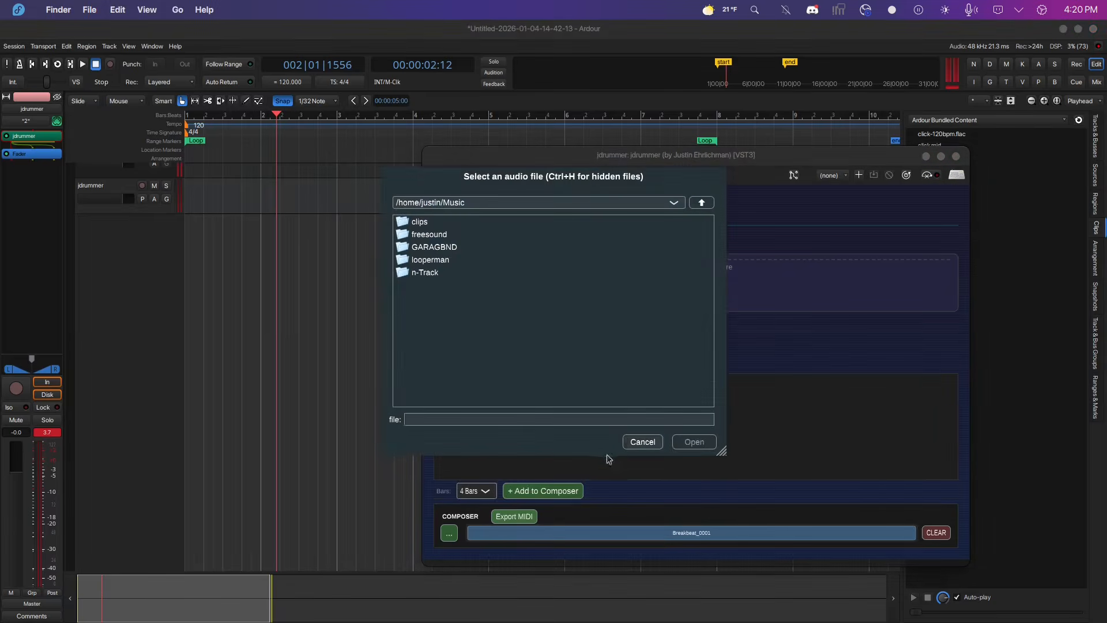
left_click(642, 442)
Drag the composer's composition onto the jdrummer track, loop-play the new region, and stop.
left_click_drag(606, 537, 335, 188)
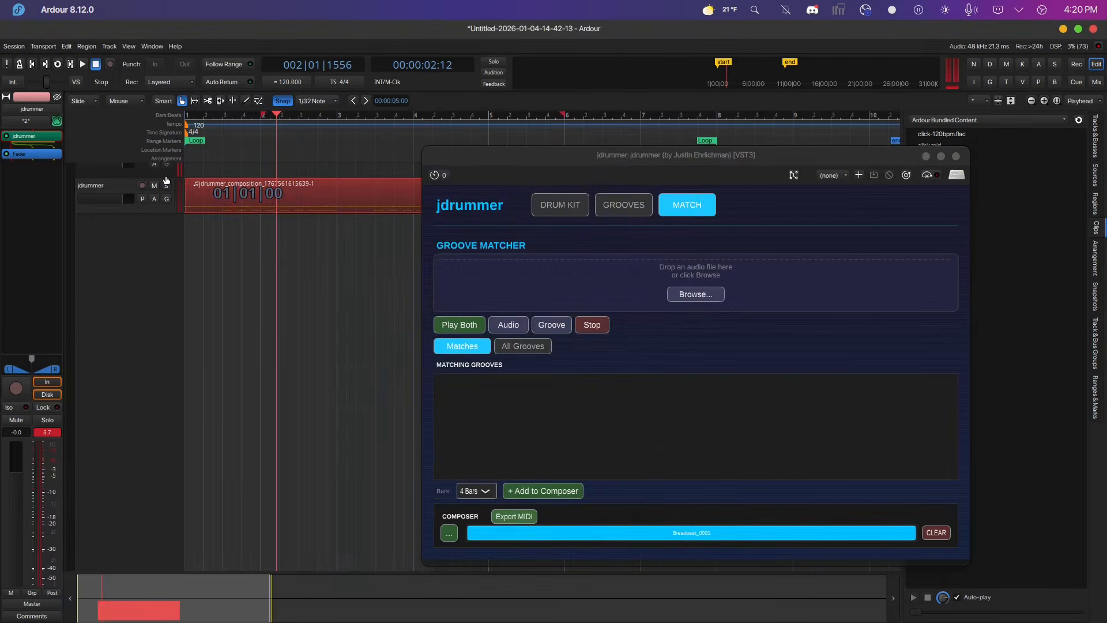
right_click(326, 189)
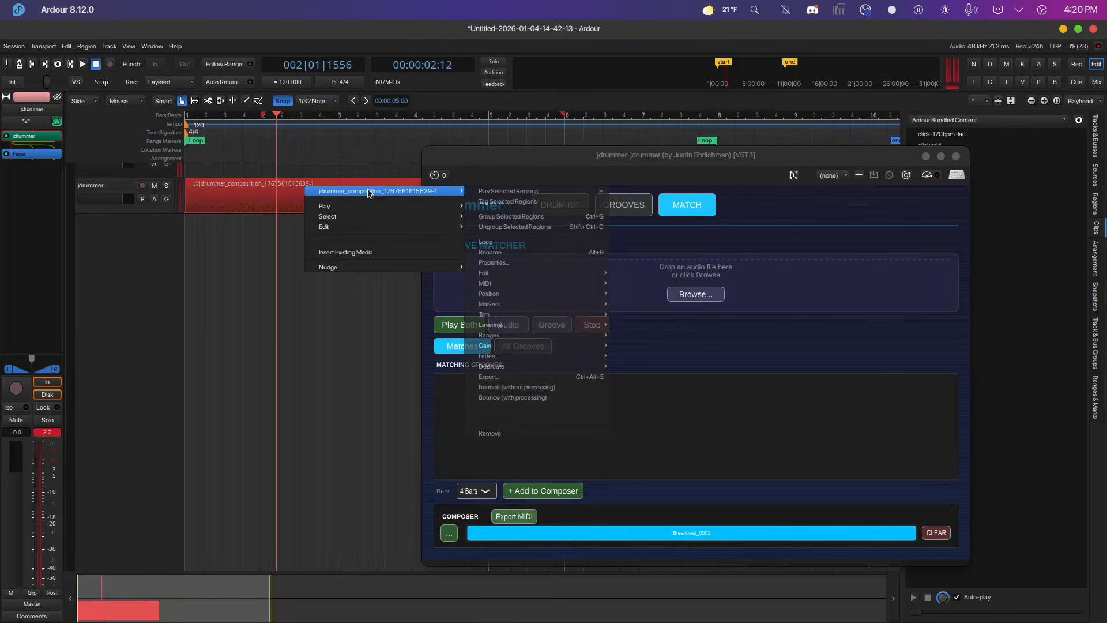
left_click(484, 245)
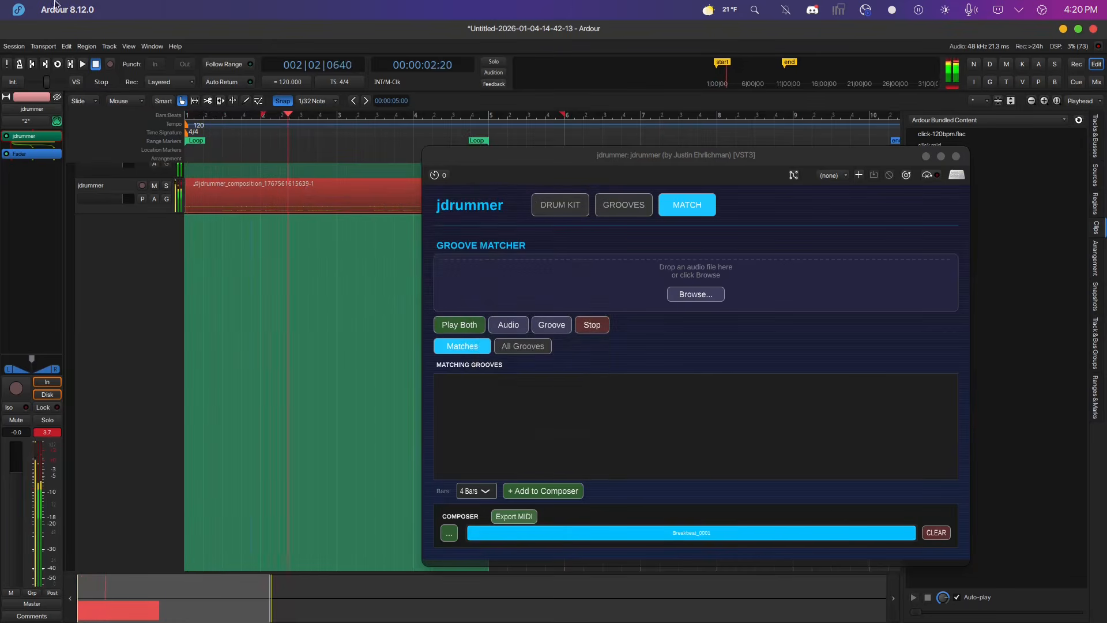
left_click(96, 64)
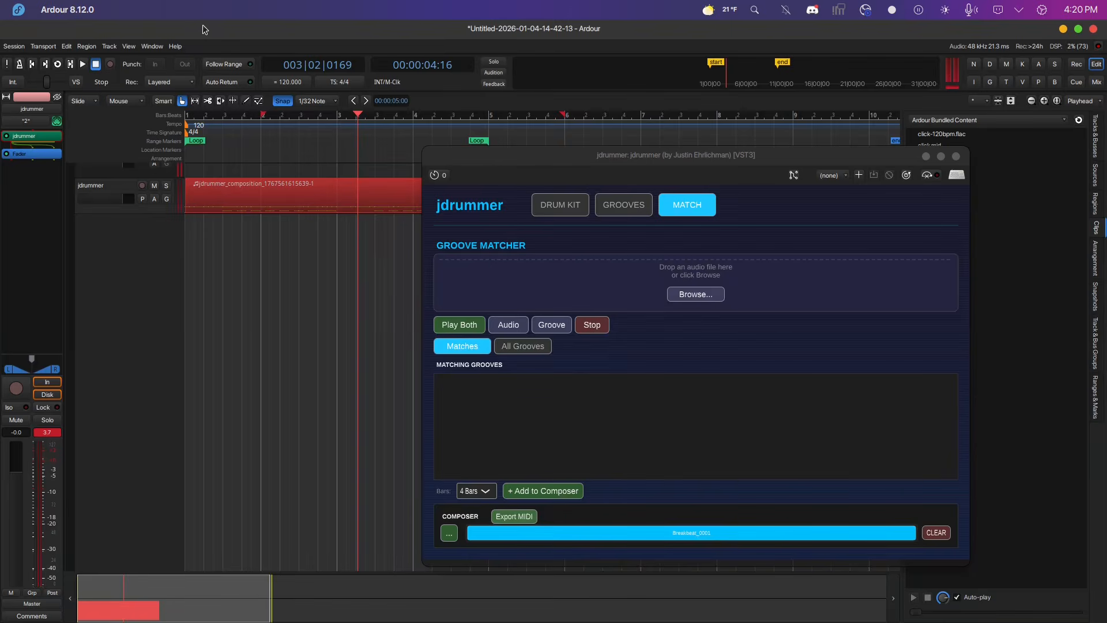
Set the session tempo to 60 BPM, loop-play the composition region again, and stop.
left_click(295, 83)
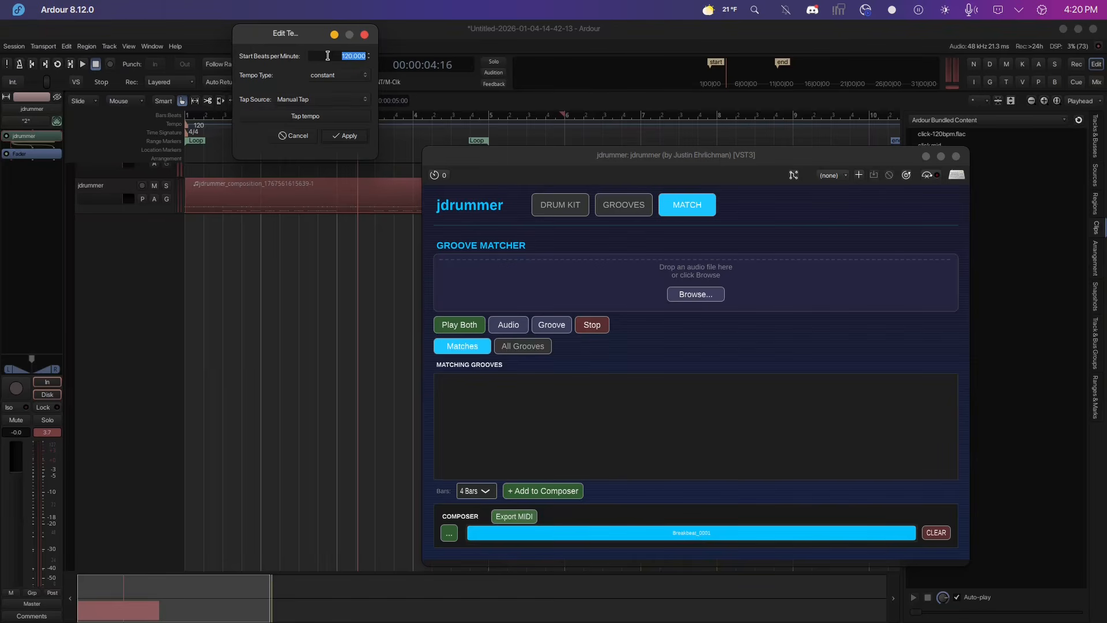
type("6")
left_click(345, 136)
right_click(312, 206)
mouse_move(326, 212)
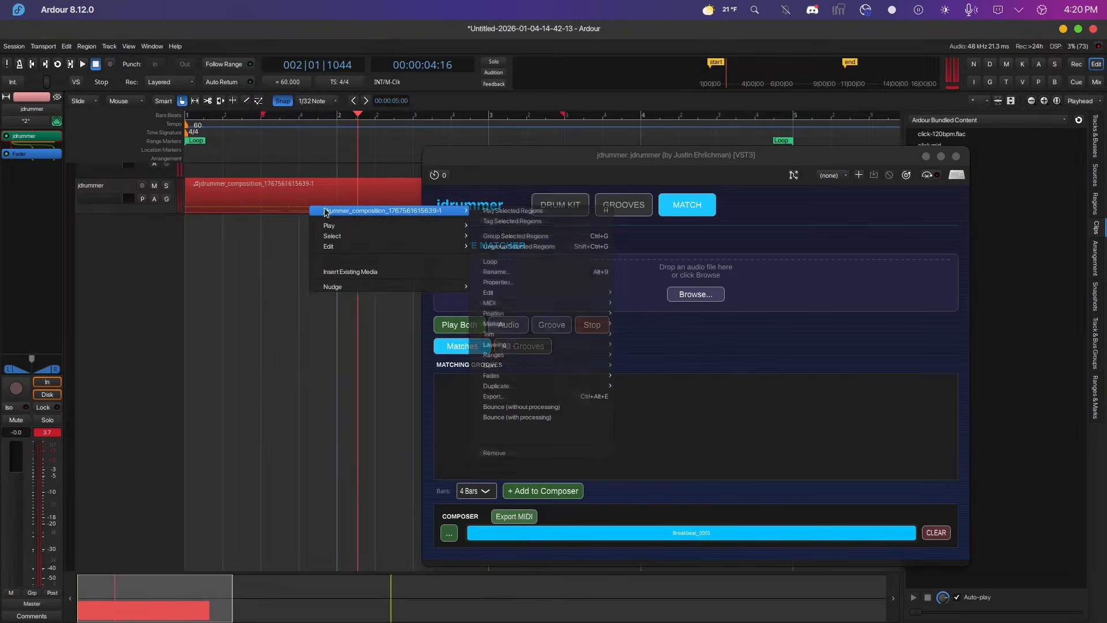
left_click(490, 261)
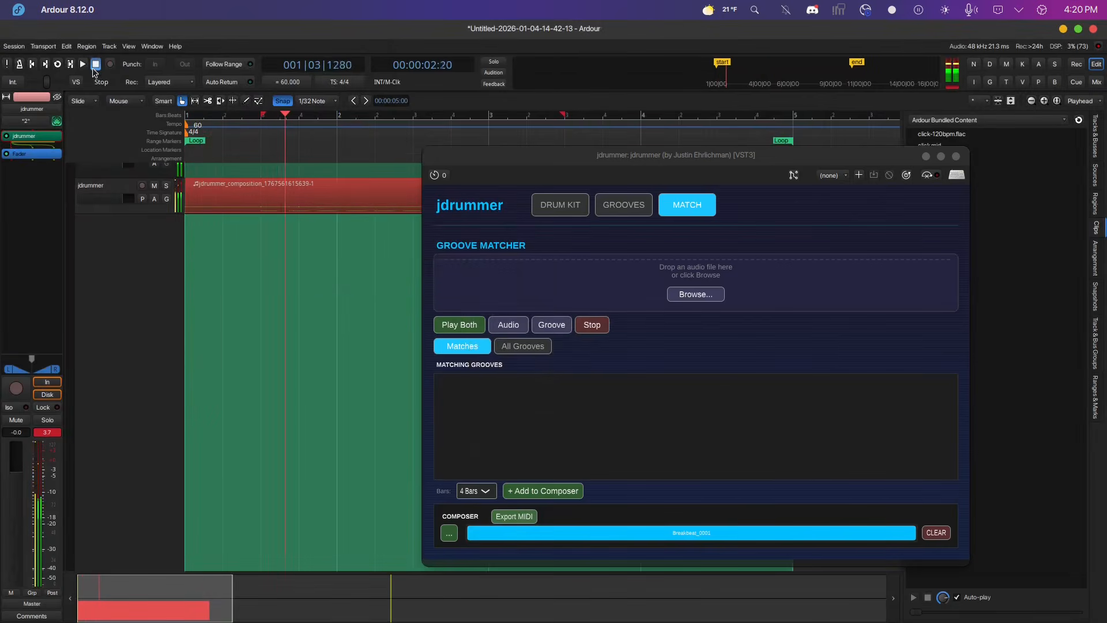
left_click(94, 66)
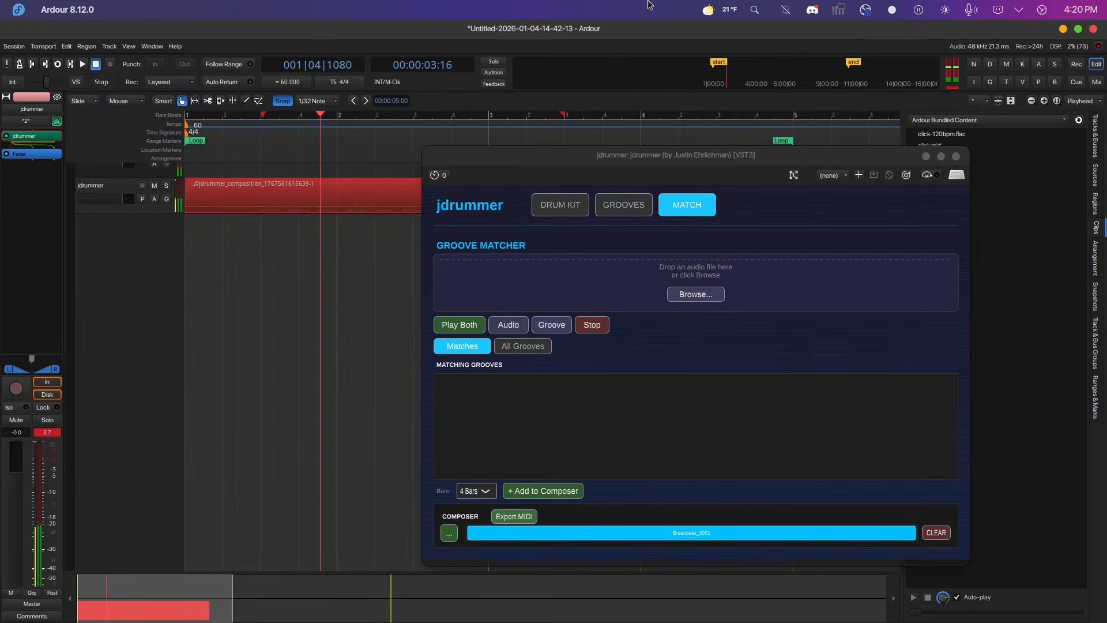
Preview the Basicbeat_0001 groove in the Grooves view and stop it.
left_click(631, 213)
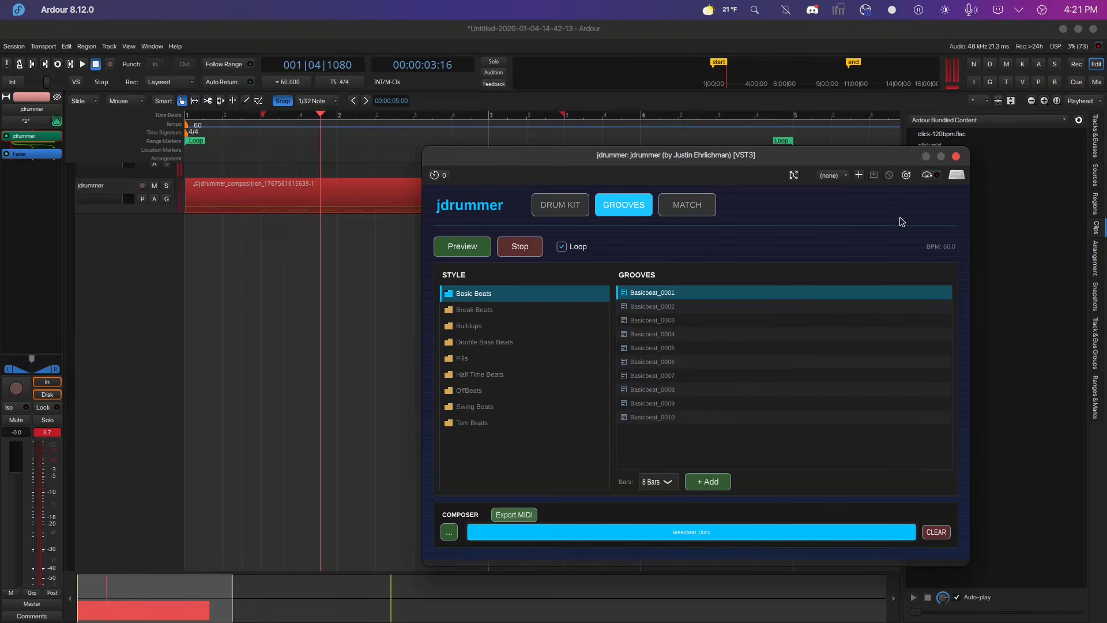
left_click(460, 249)
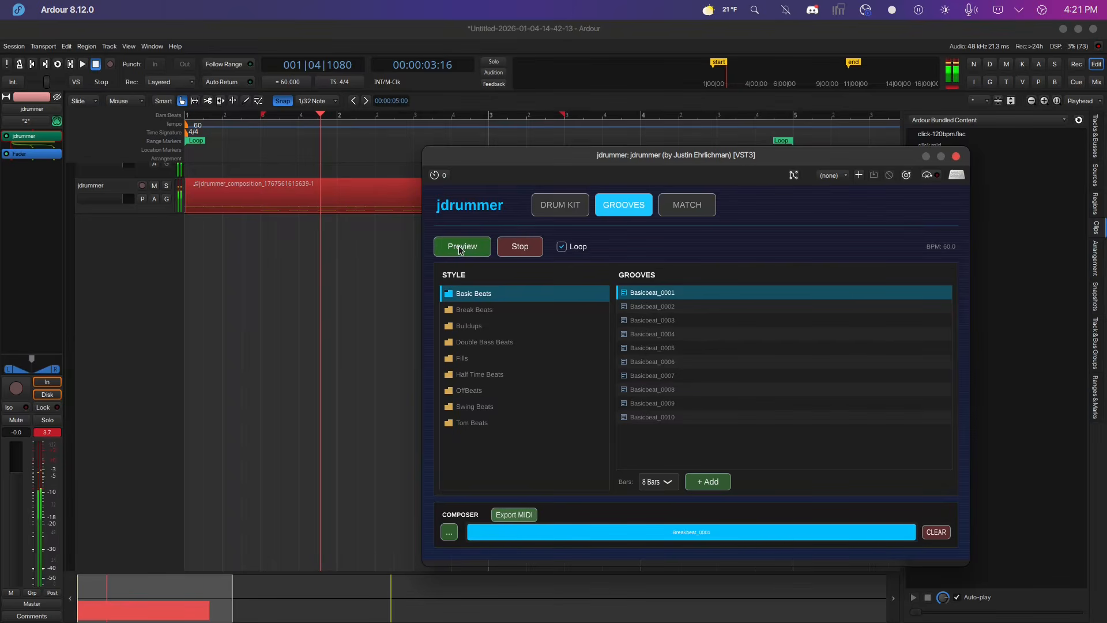
left_click(524, 252)
Clear the composer and close the plugin window.
left_click(696, 205)
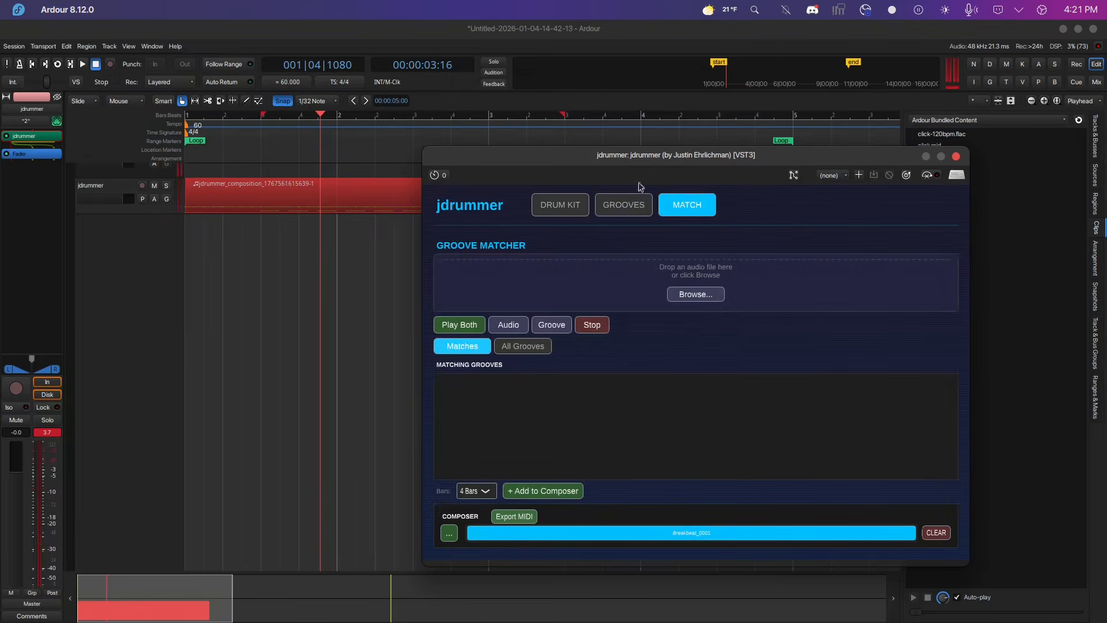
left_click(936, 533)
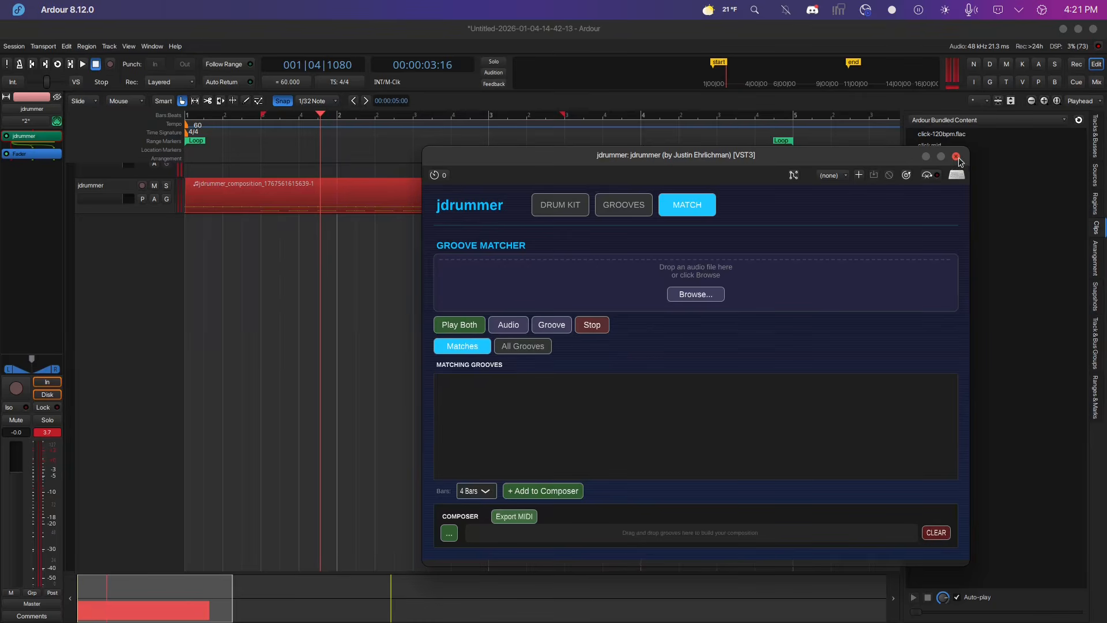
left_click(956, 156)
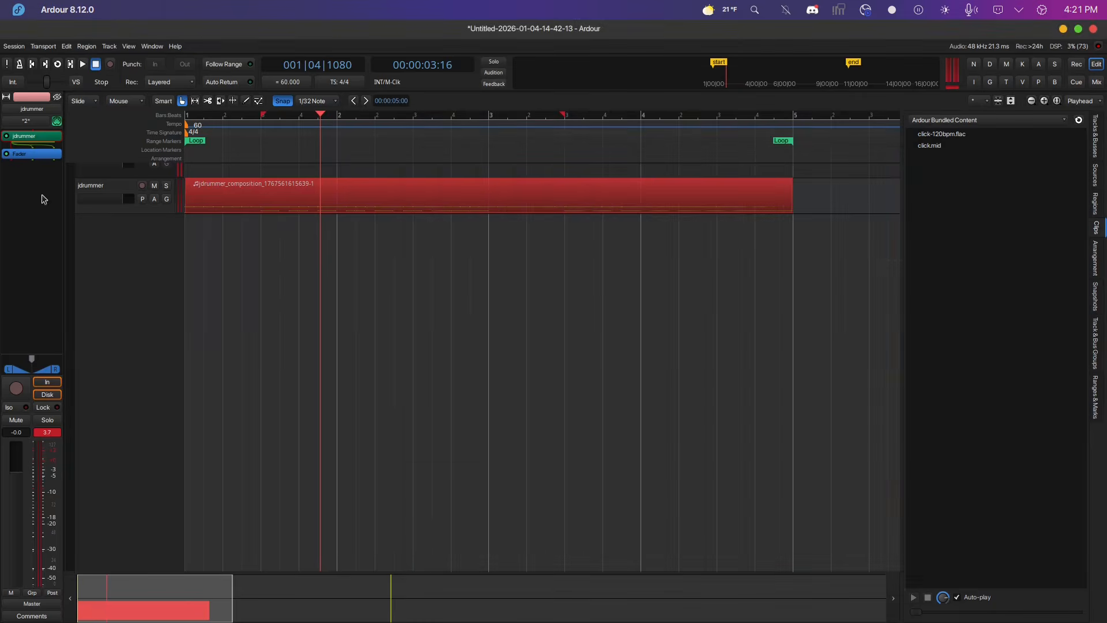
Remove the jdrummer track from the session.
right_click(114, 192)
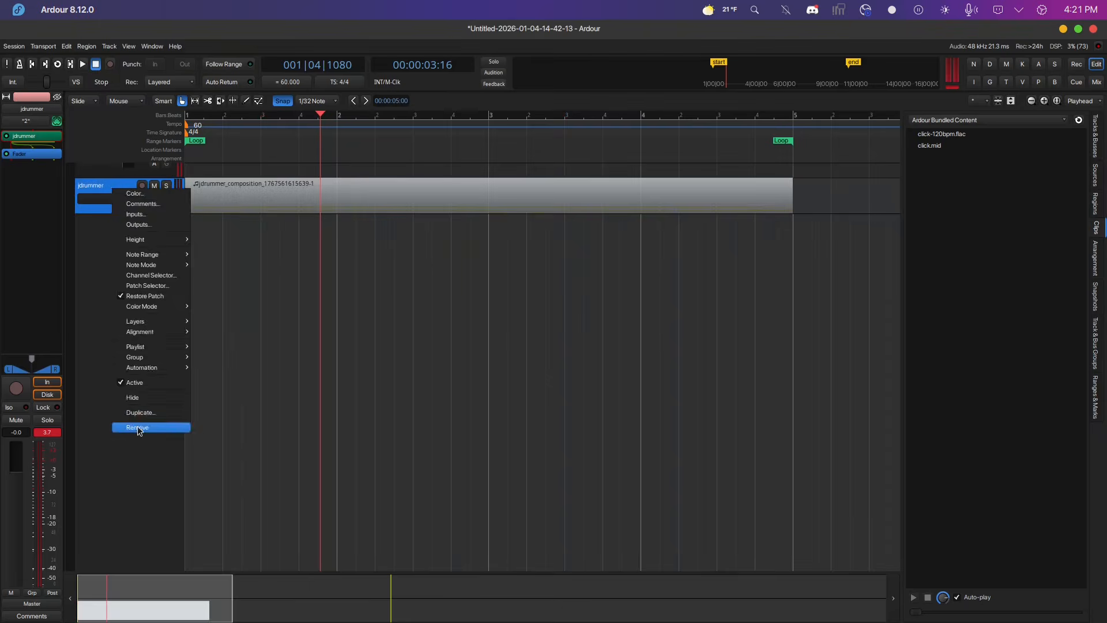
left_click(139, 428)
left_click(634, 346)
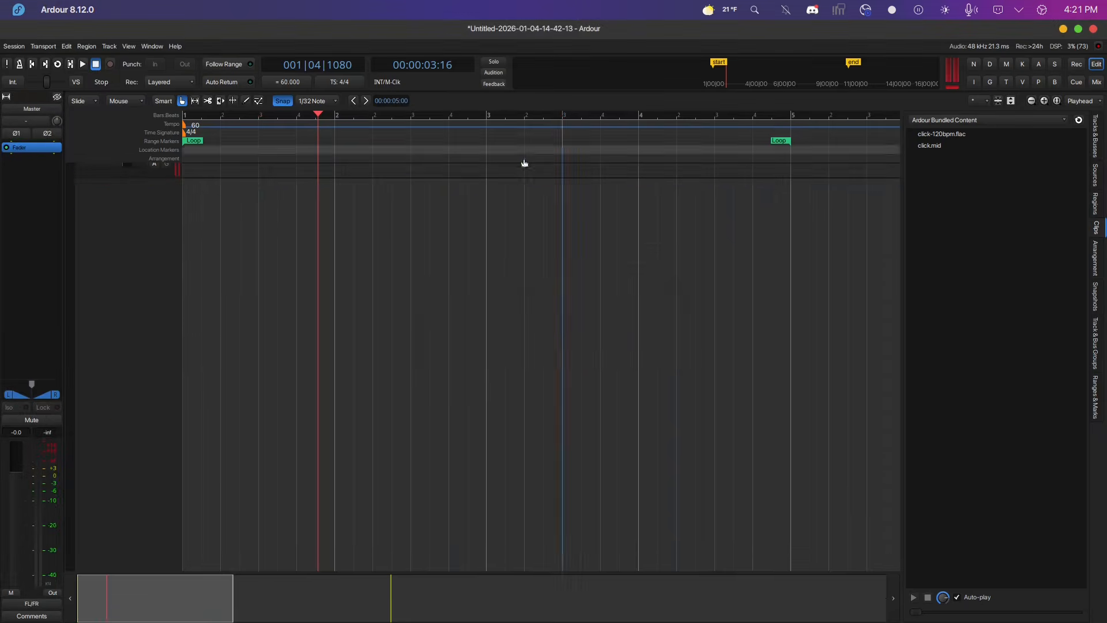
Switch to Dolphin and browse to fedora/opt/Mixbus-11.2.14/share/media/Groove Monkee MIDI Drums/Big Easy/Song 01 Funk.
mouse_move(345, 622)
left_click(226, 599)
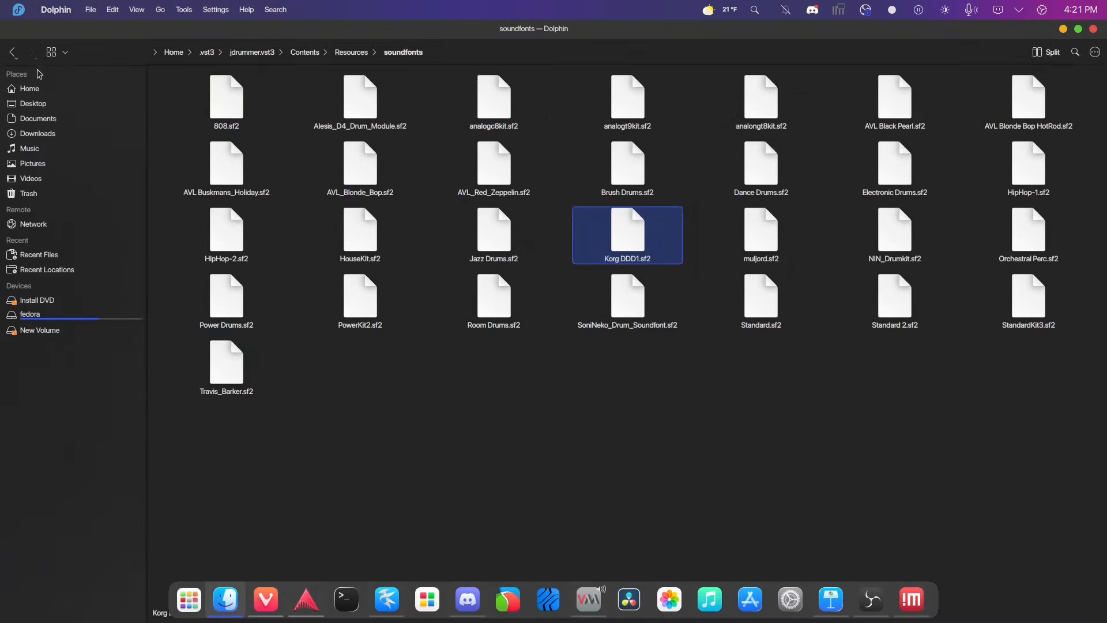
left_click(57, 315)
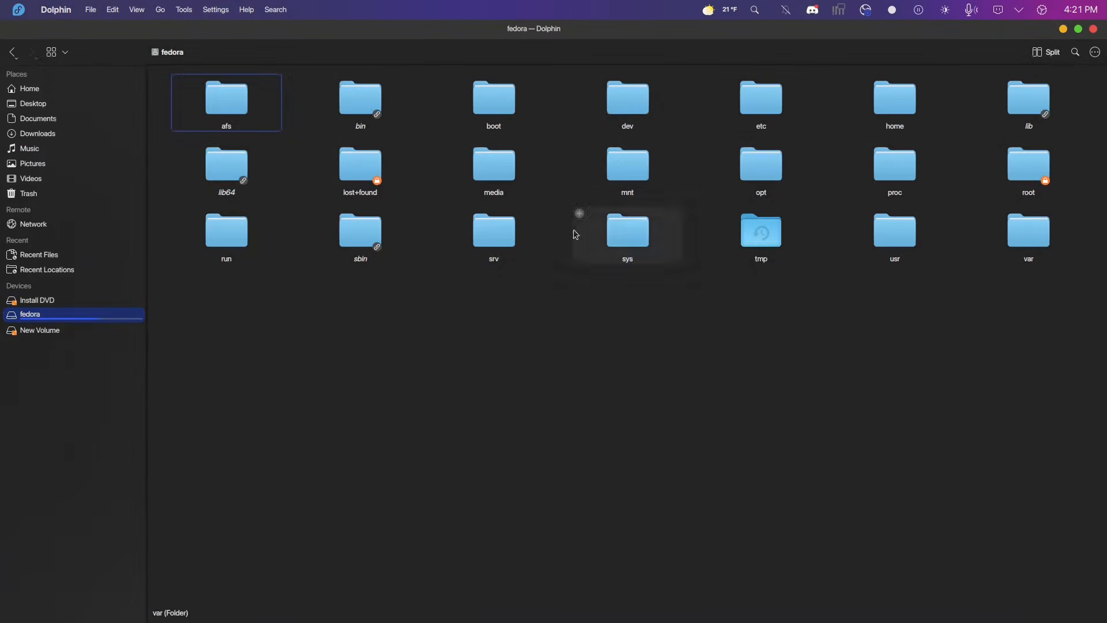
double_click(789, 174)
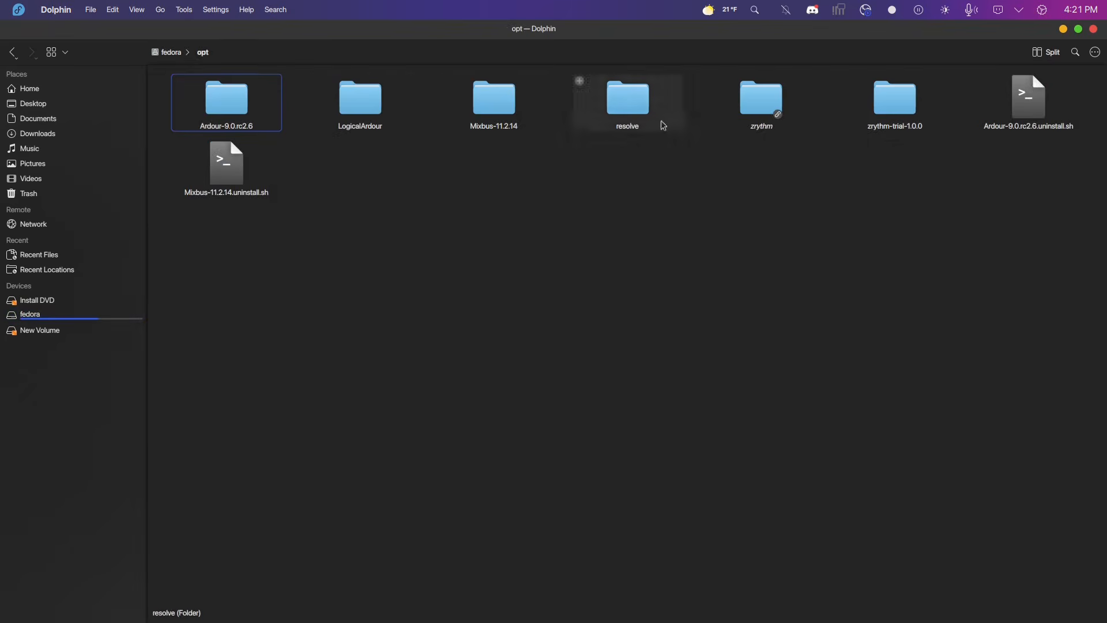
double_click(488, 100)
double_click(572, 103)
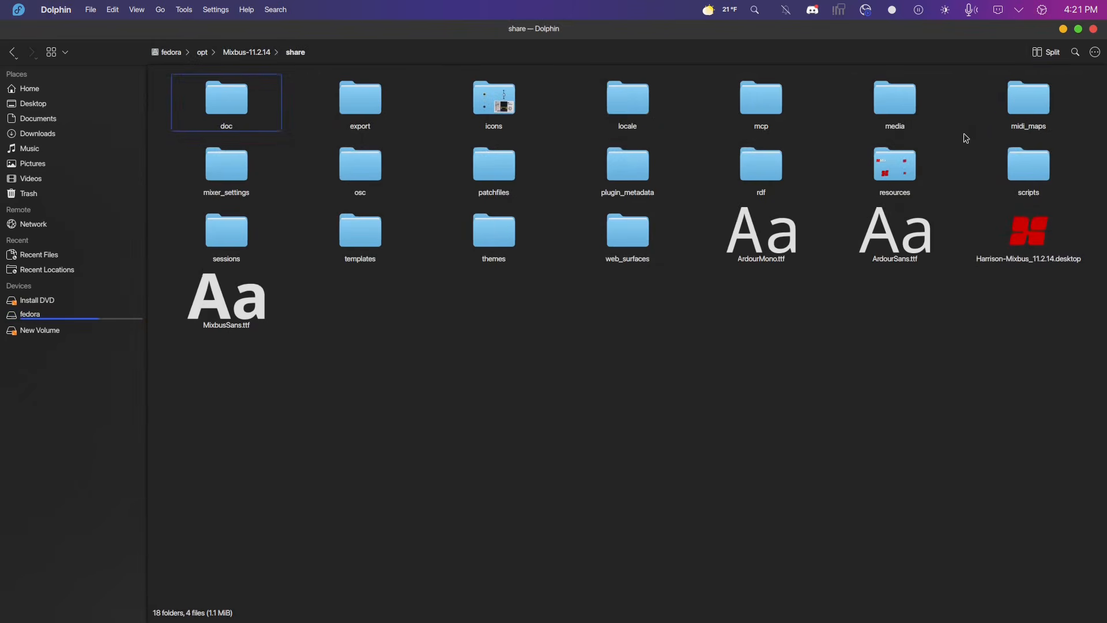
left_click(914, 114)
double_click(914, 115)
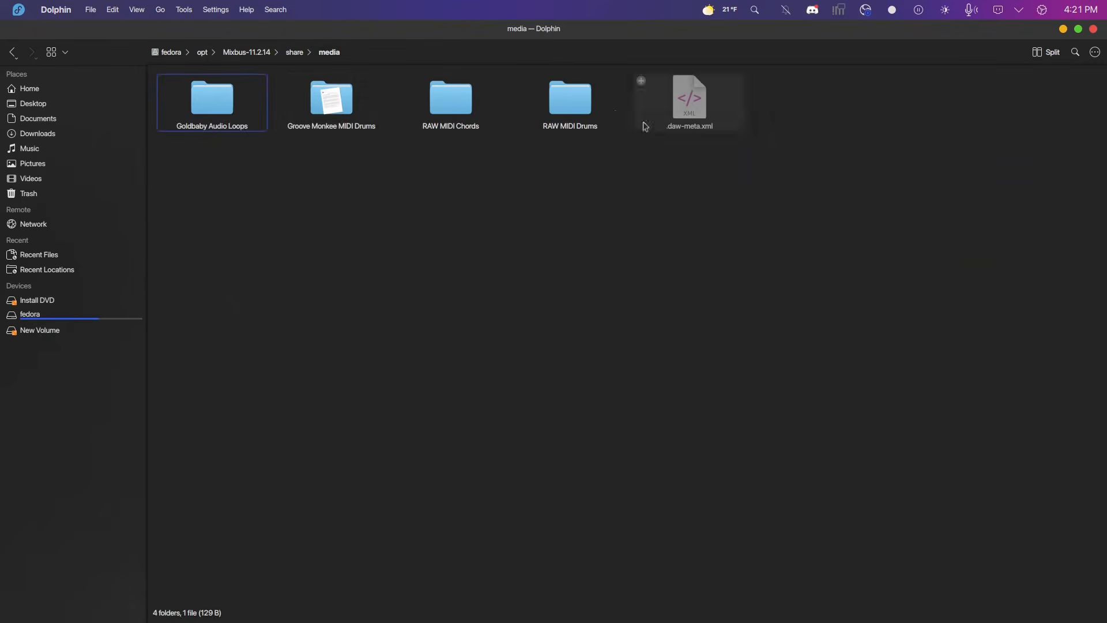
double_click(316, 125)
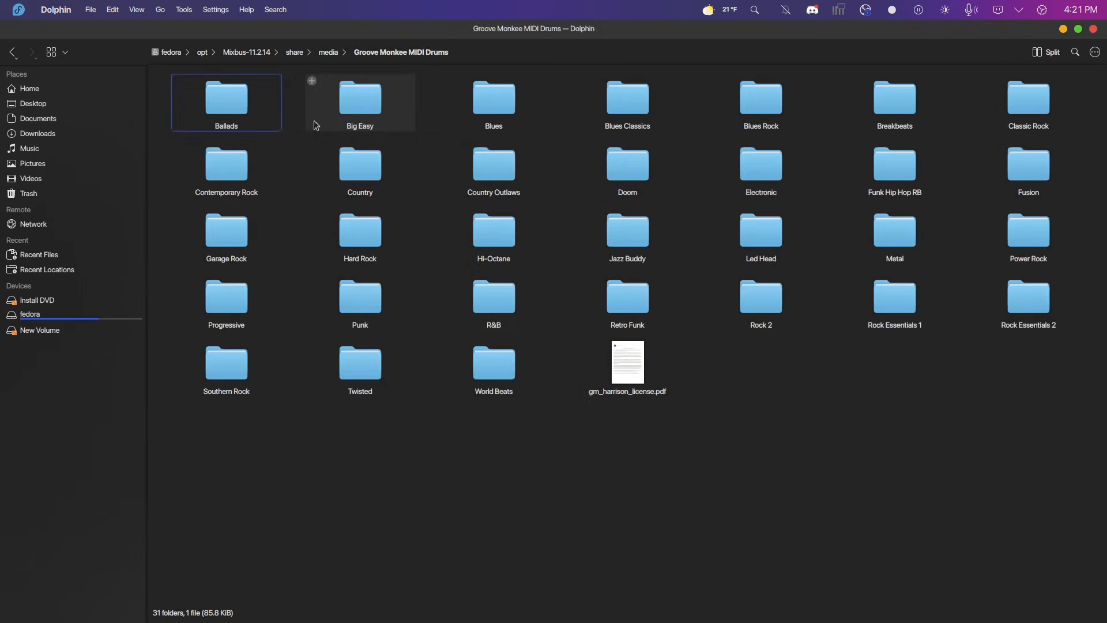
double_click(366, 114)
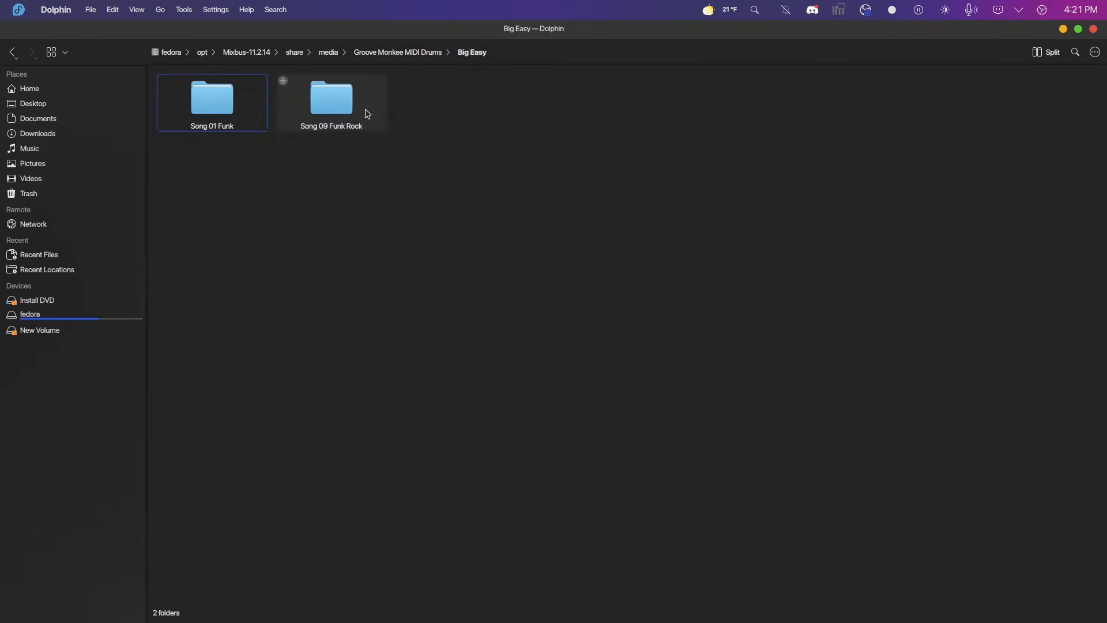
double_click(224, 112)
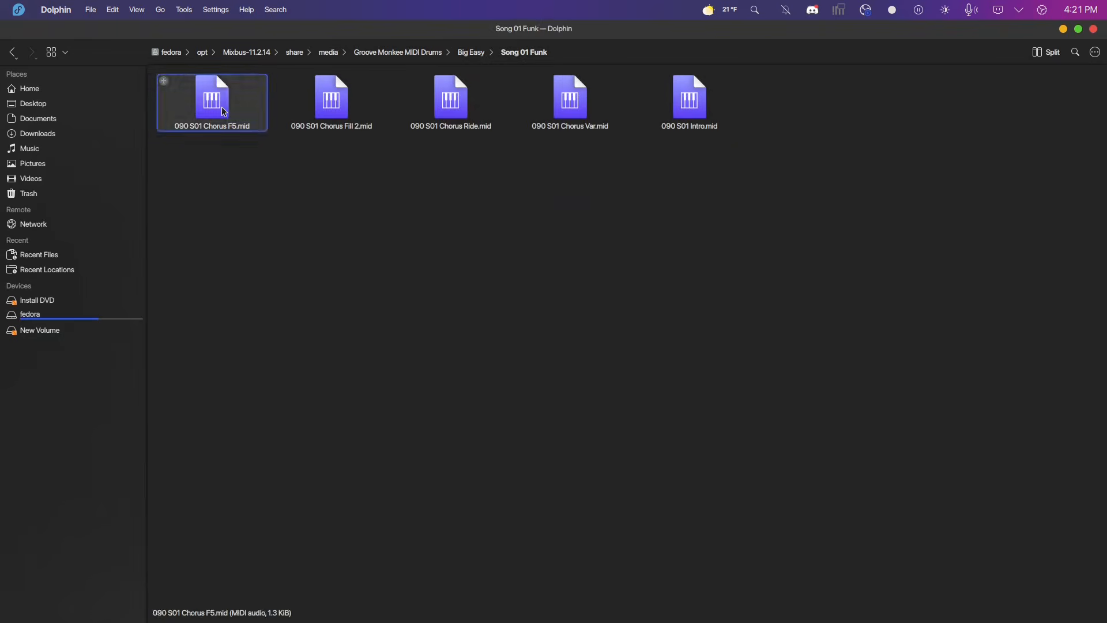
Go up to the Big Easy folder and copy the Song 01 Funk folder.
left_click(8, 46)
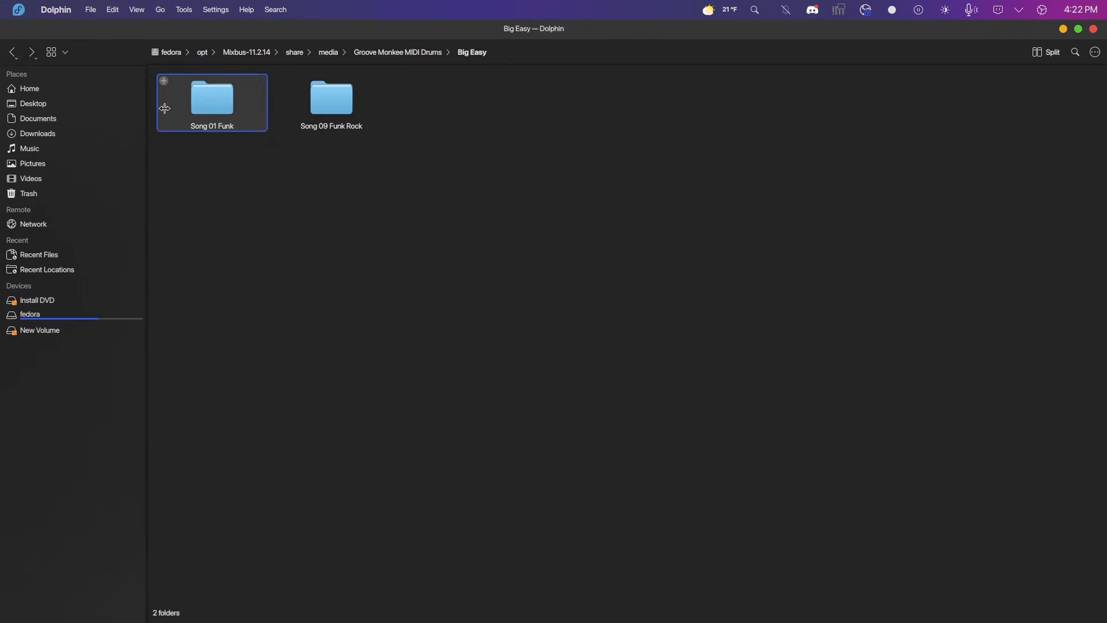
right_click(208, 108)
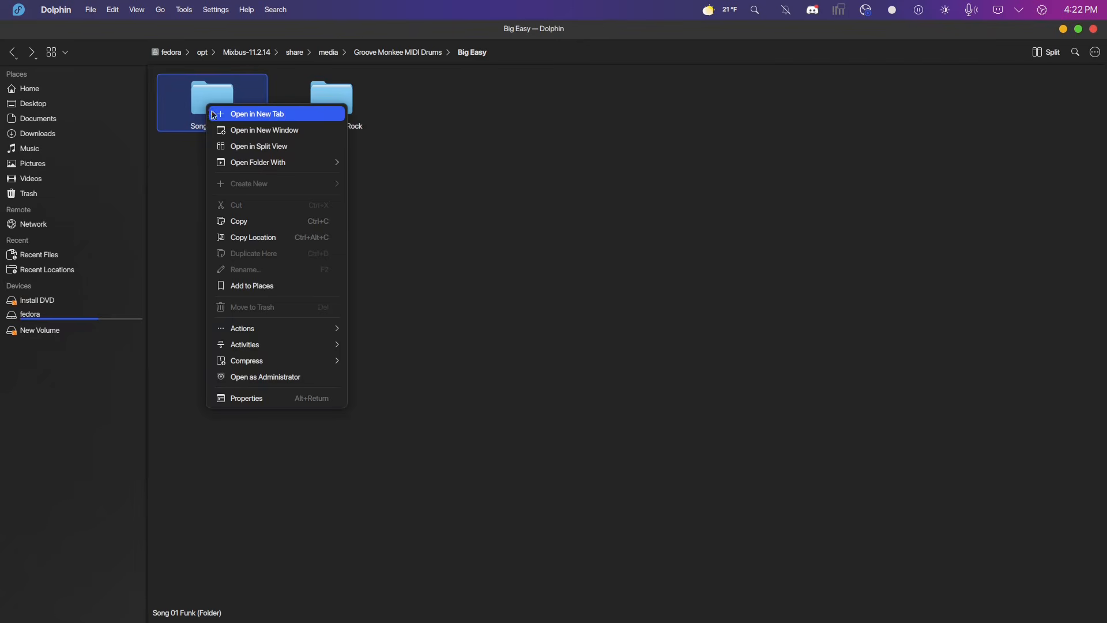
left_click(252, 220)
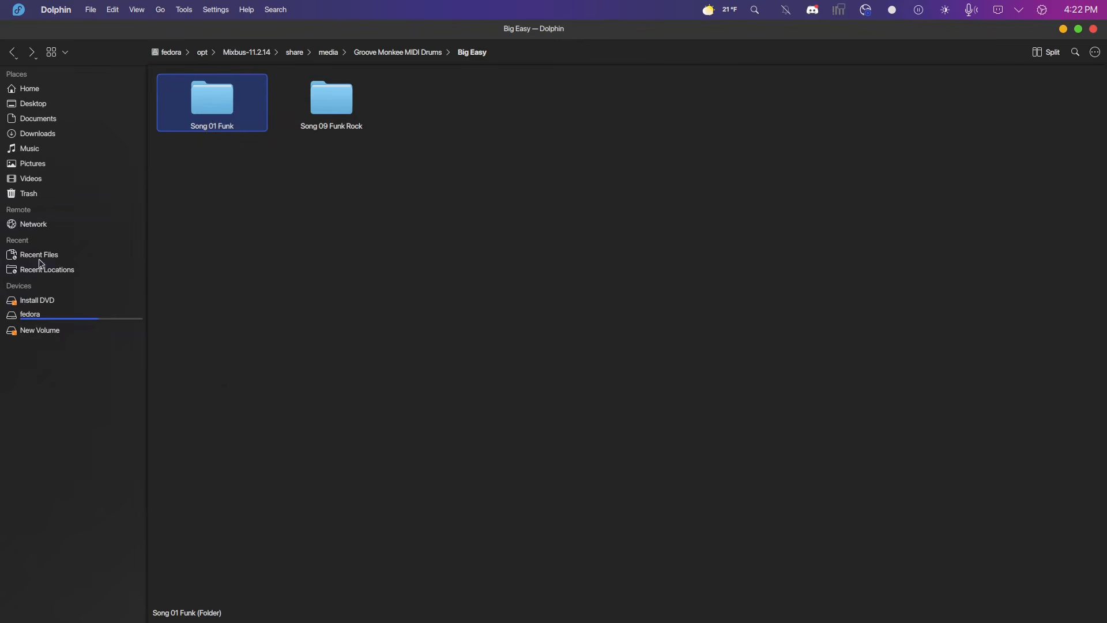
Paste the Song 01 Funk folder into Home/.vst3/jdrummer.vst3/Contents/Resources/Grooves.
left_click(41, 319)
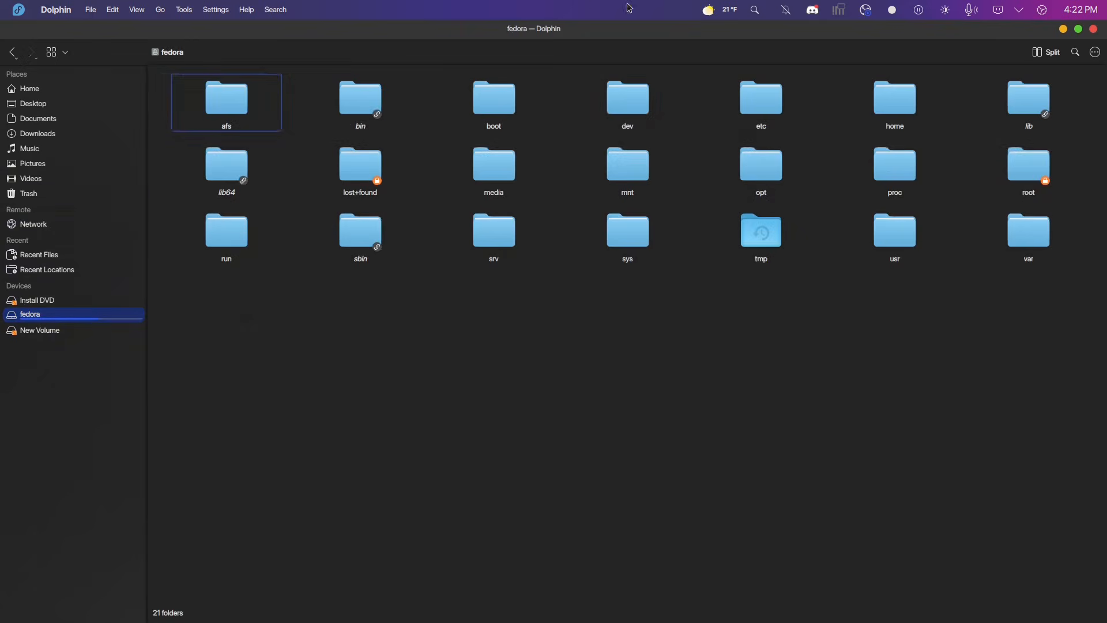
left_click(41, 90)
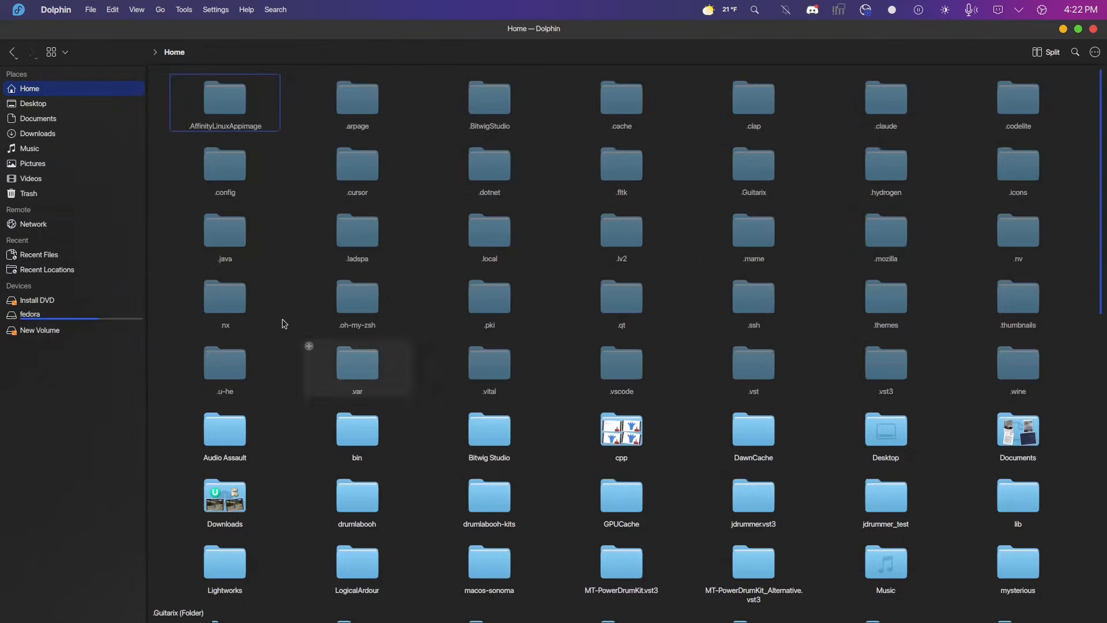
double_click(887, 364)
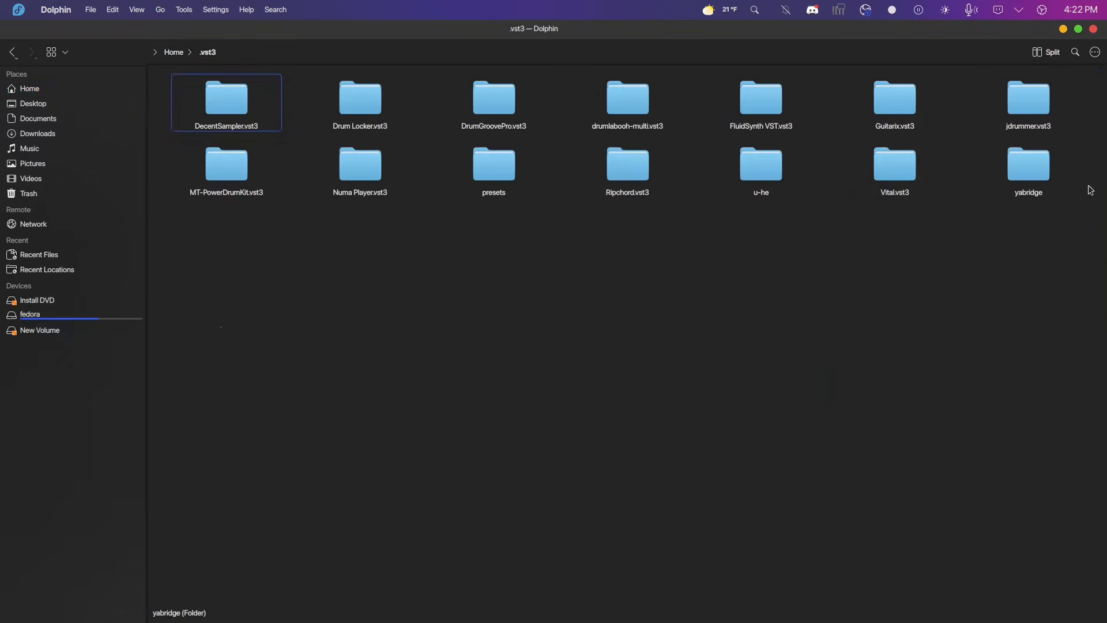
double_click(1022, 121)
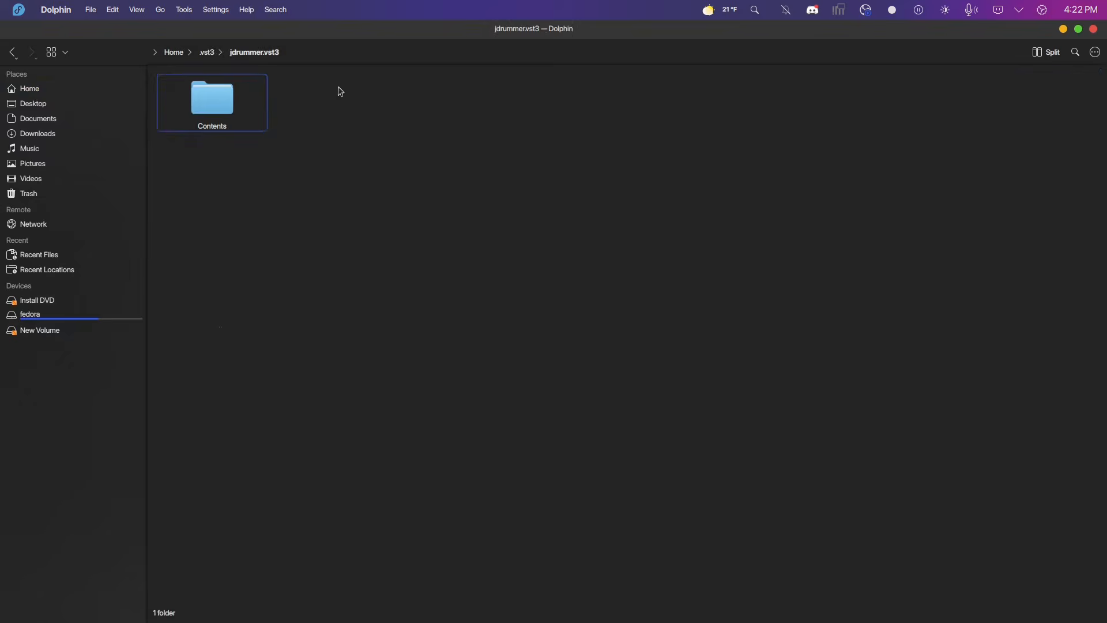
double_click(201, 122)
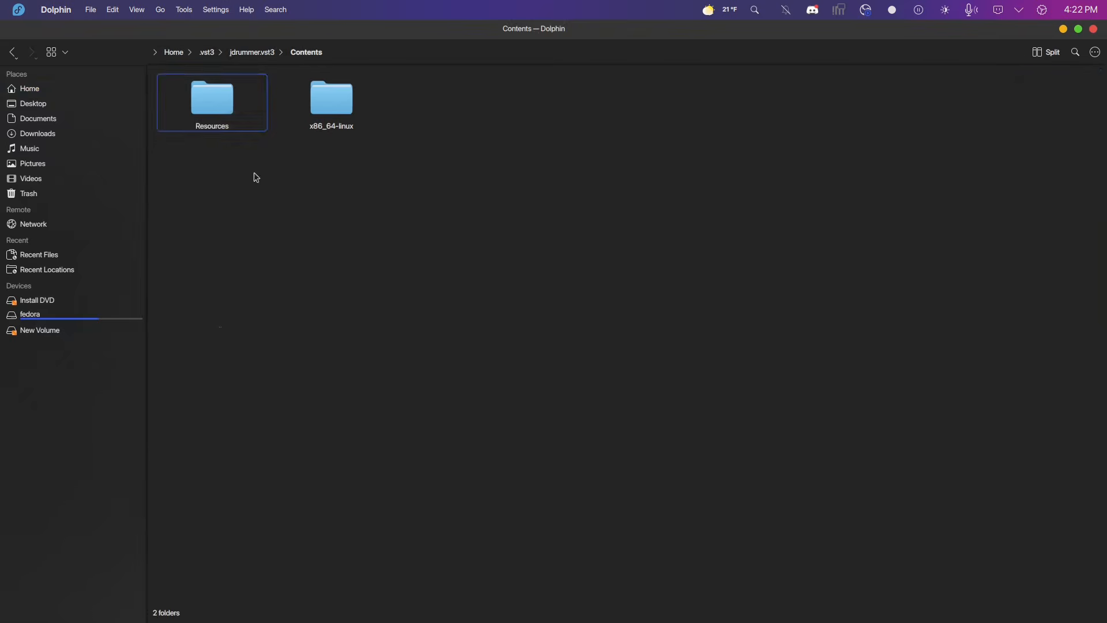
double_click(213, 103)
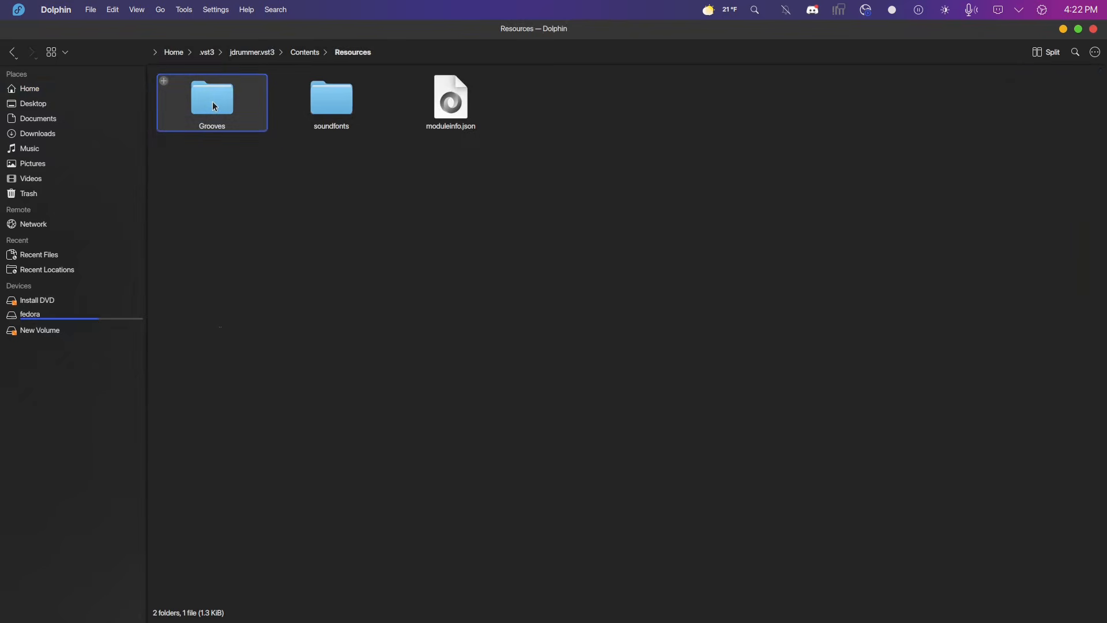
double_click(212, 102)
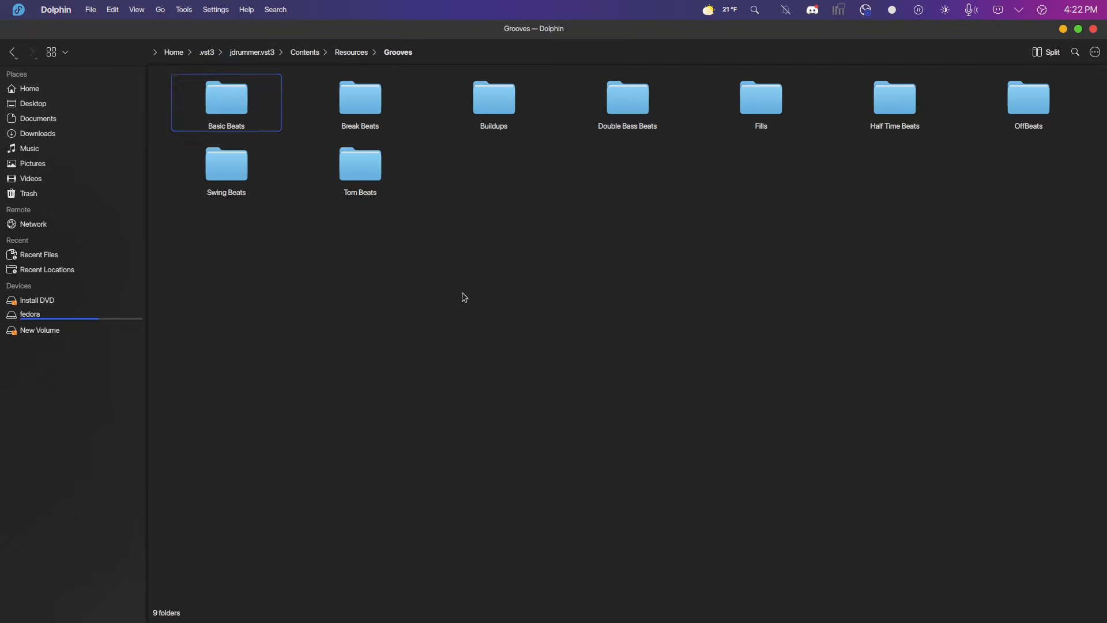
right_click(471, 169)
left_click(495, 214)
mouse_move(380, 617)
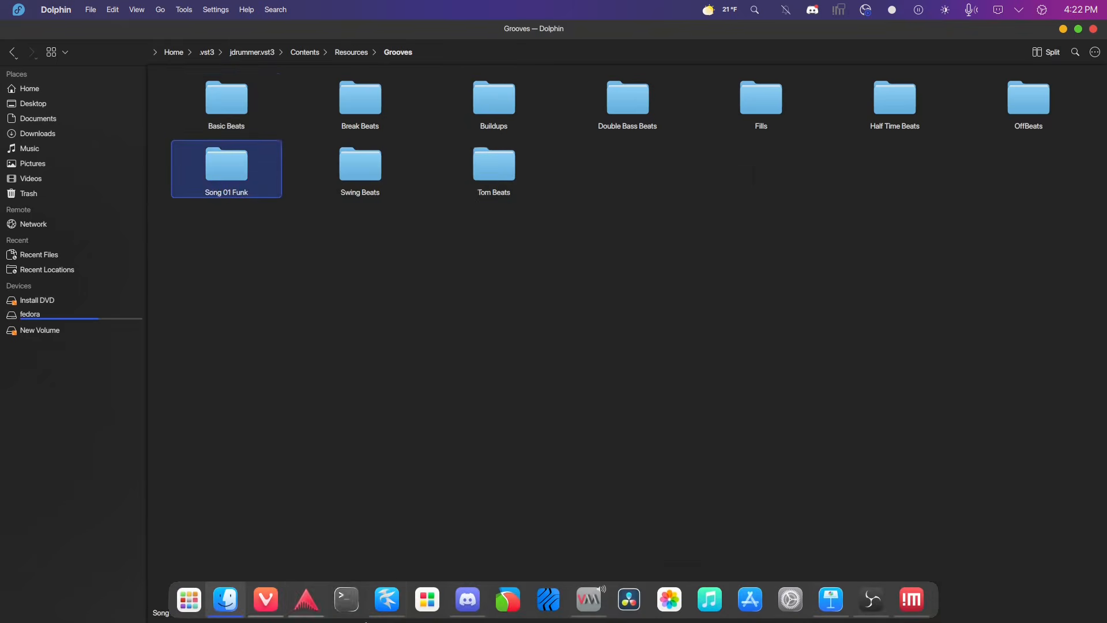
Switch to Ardour and add a new track using the jdrummer instrument.
left_click(314, 615)
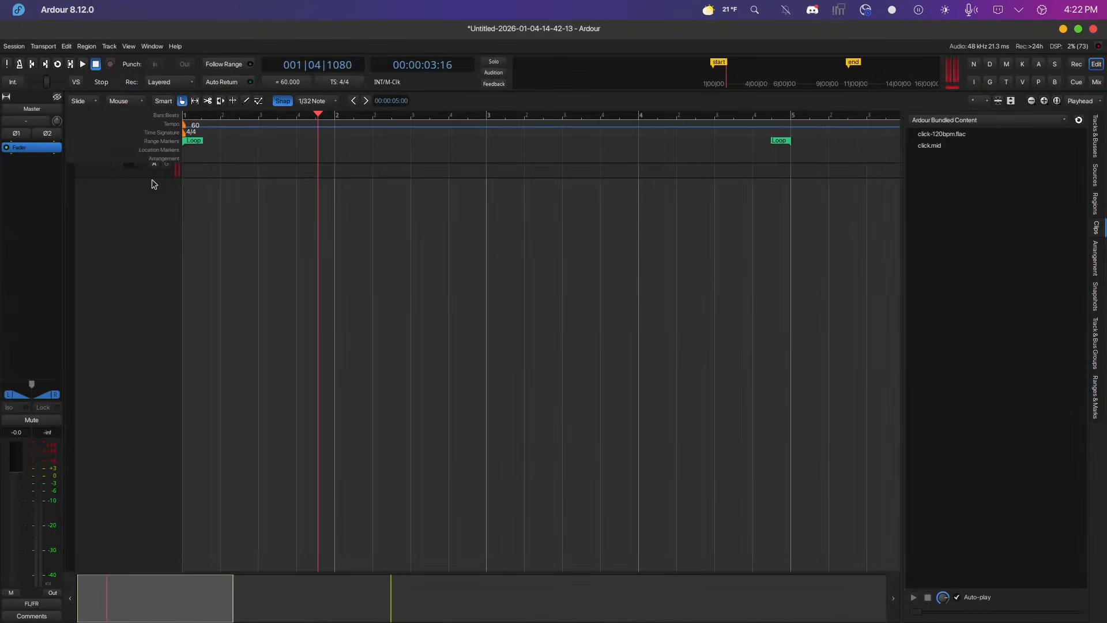
double_click(139, 198)
left_click(344, 334)
left_click(318, 377)
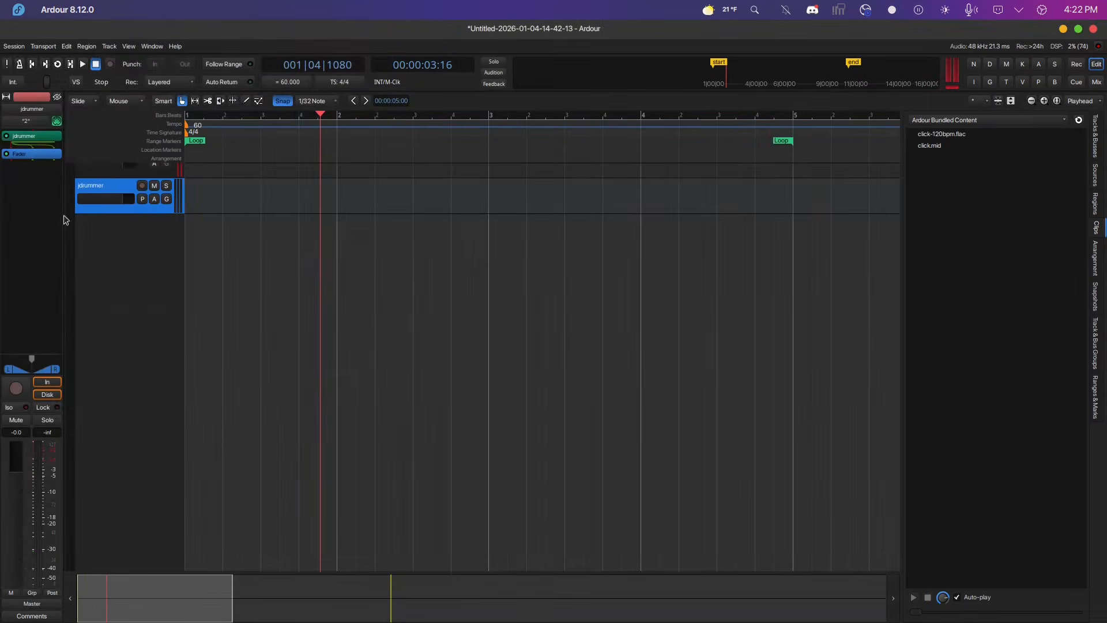
Open the jdrummer plugin and add the 090 S01 Chorus F5 groove from the Song 01 Funk style to the composer.
double_click(41, 138)
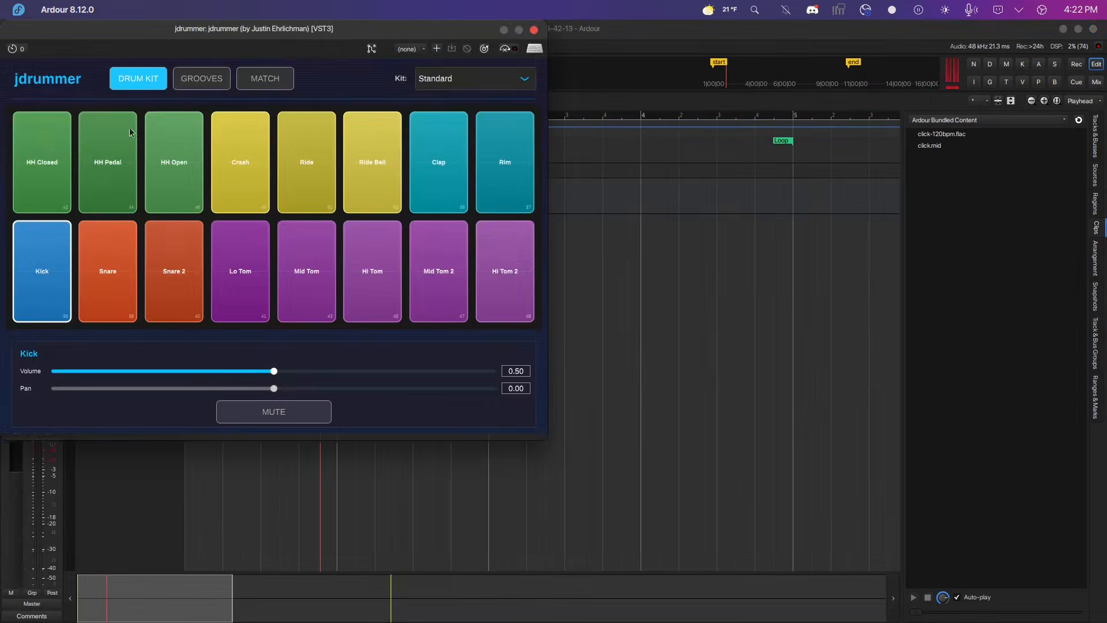
left_click(194, 91)
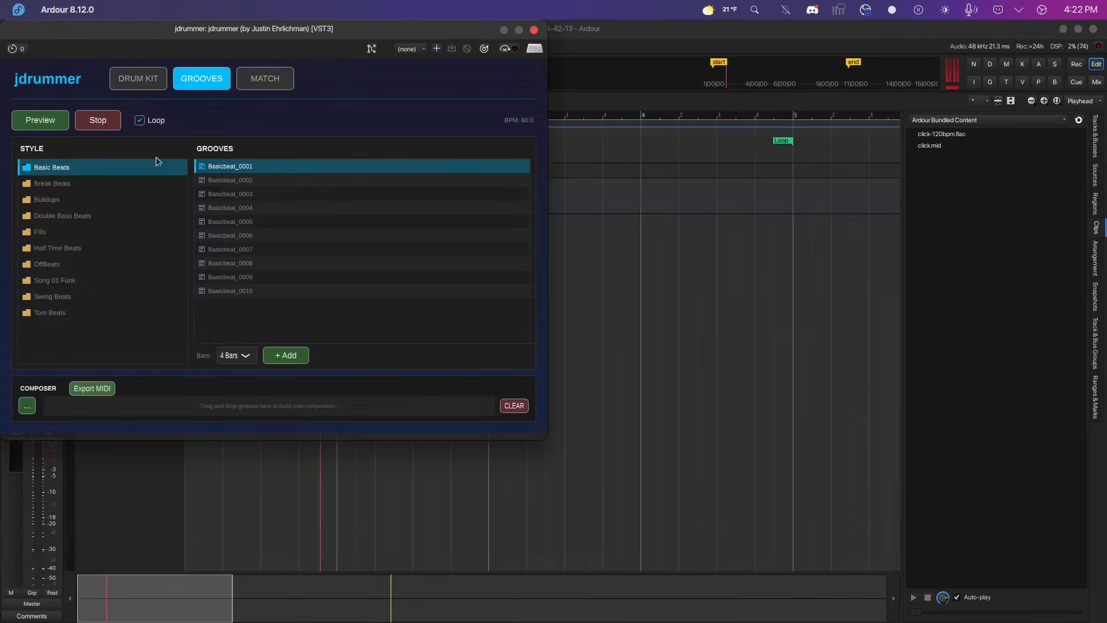
left_click(63, 282)
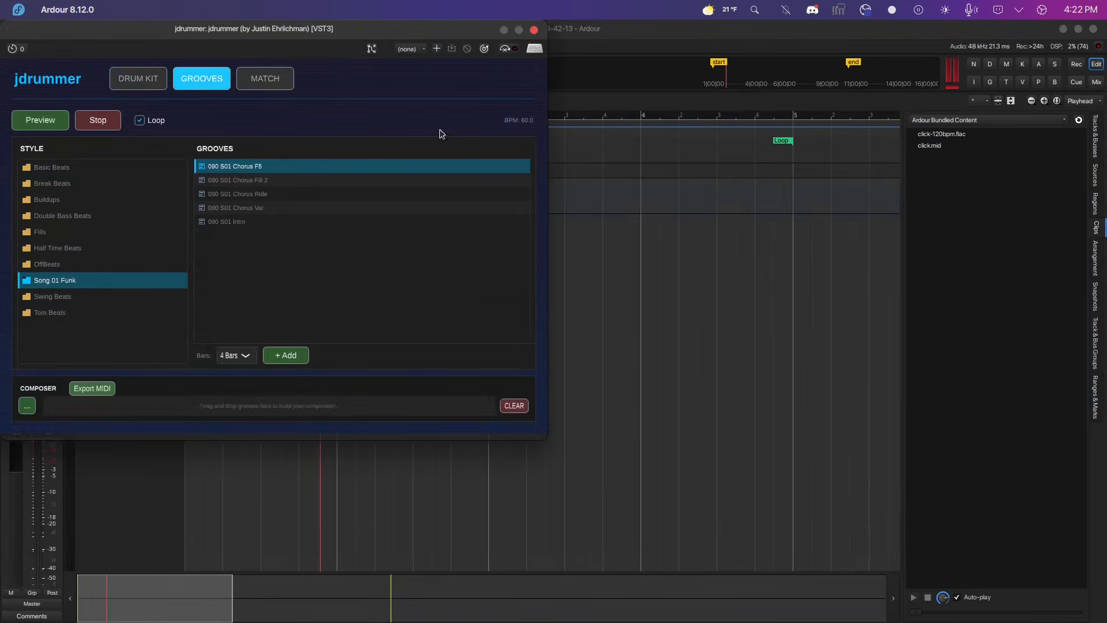
left_click(287, 356)
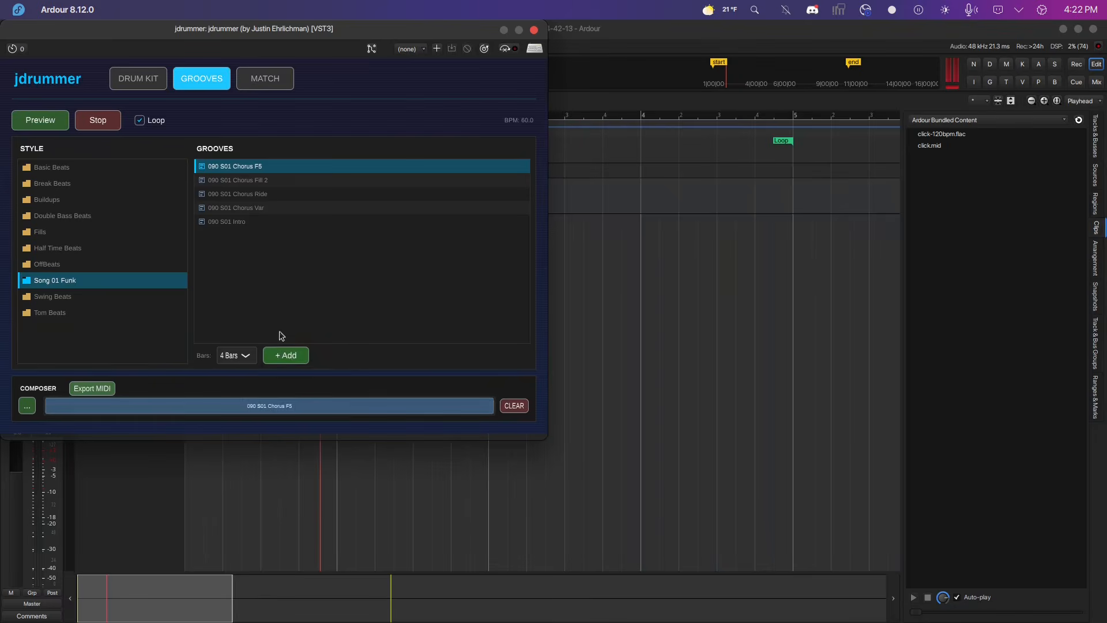
Preview the 090 S01 Chorus F5 groove and stop playback.
left_click(60, 123)
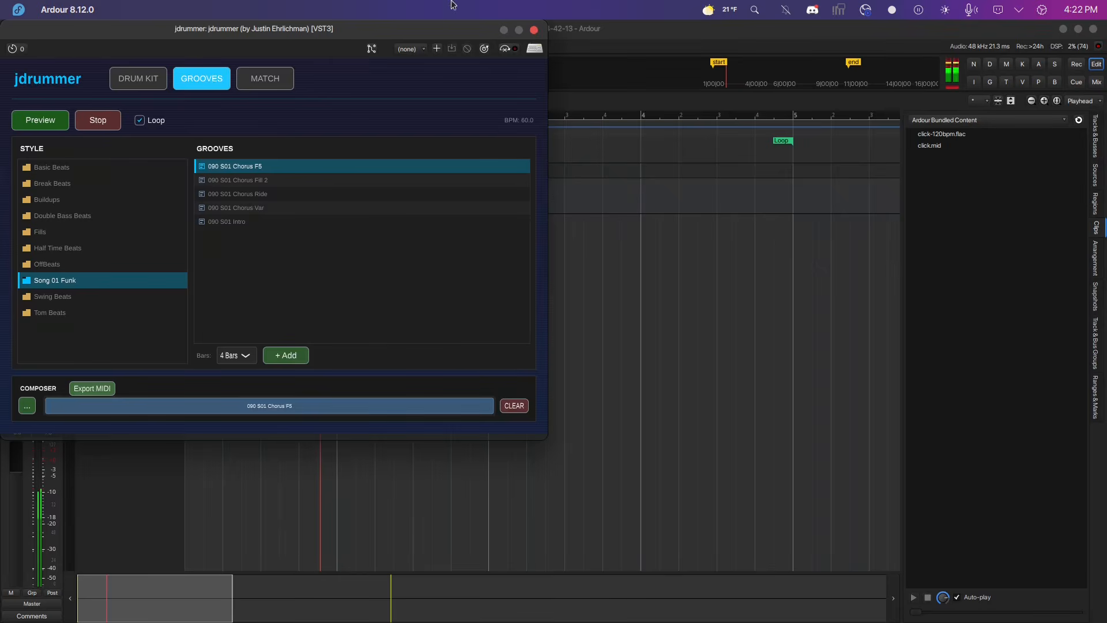
left_click(105, 126)
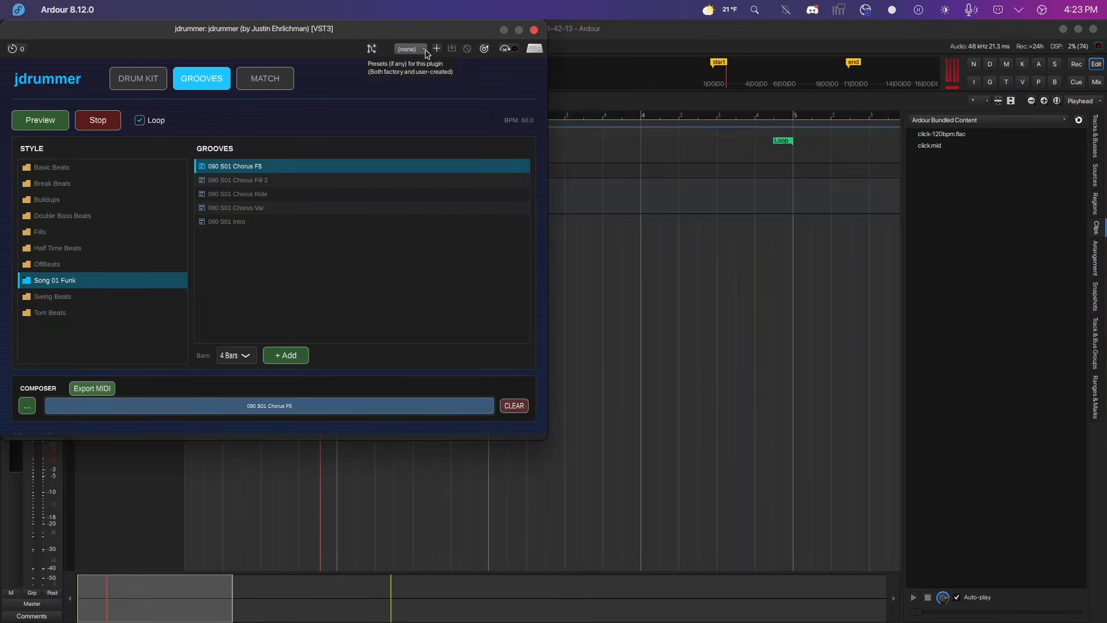
mouse_move(427, 620)
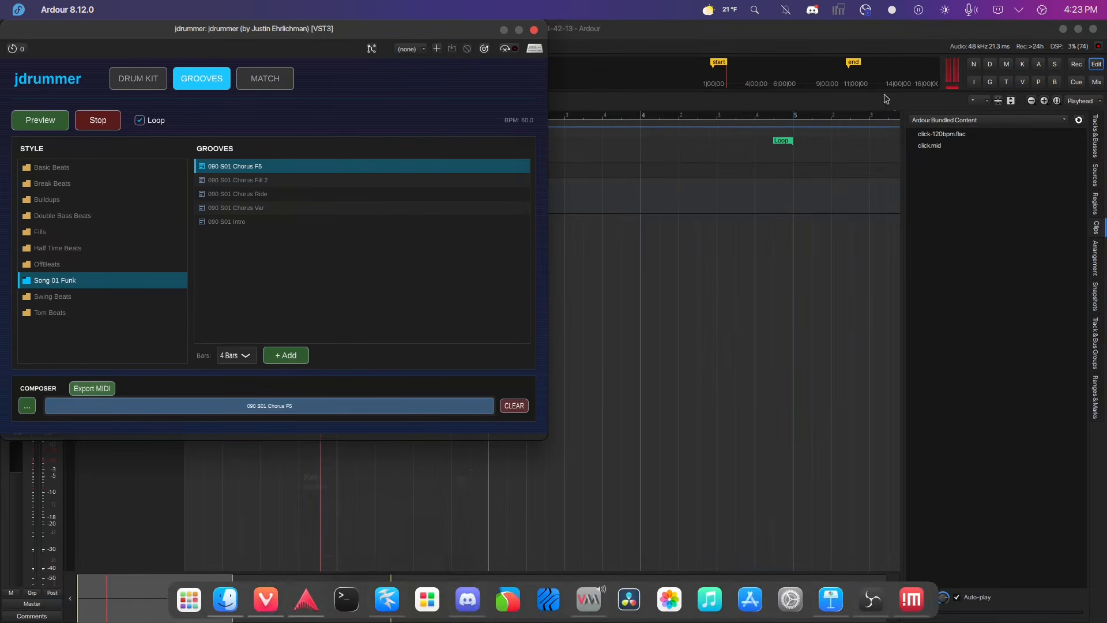
left_click(868, 9)
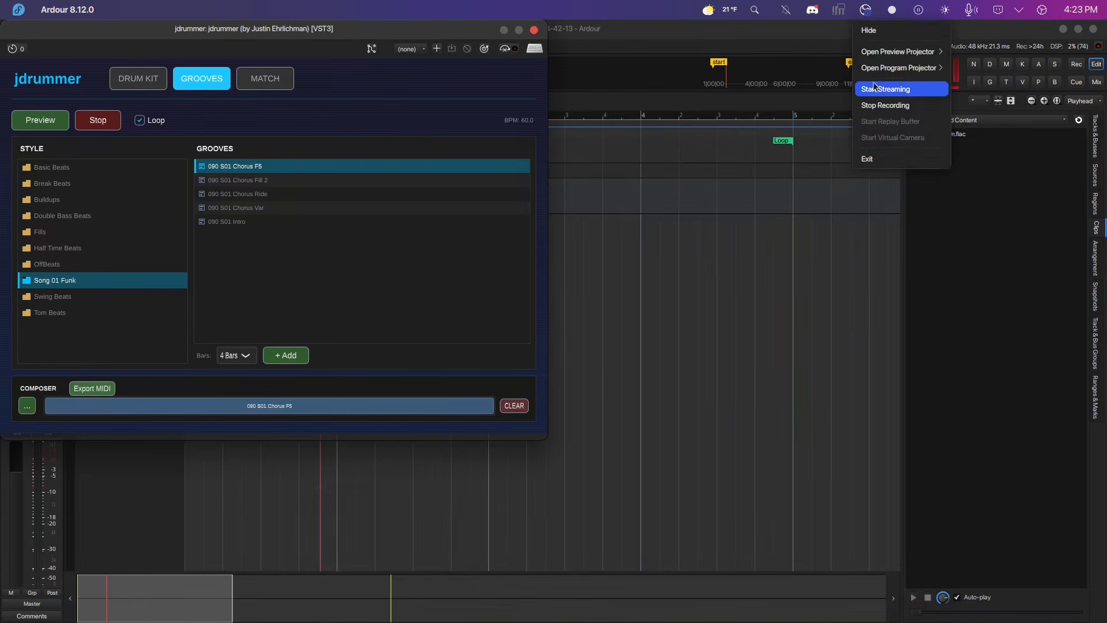